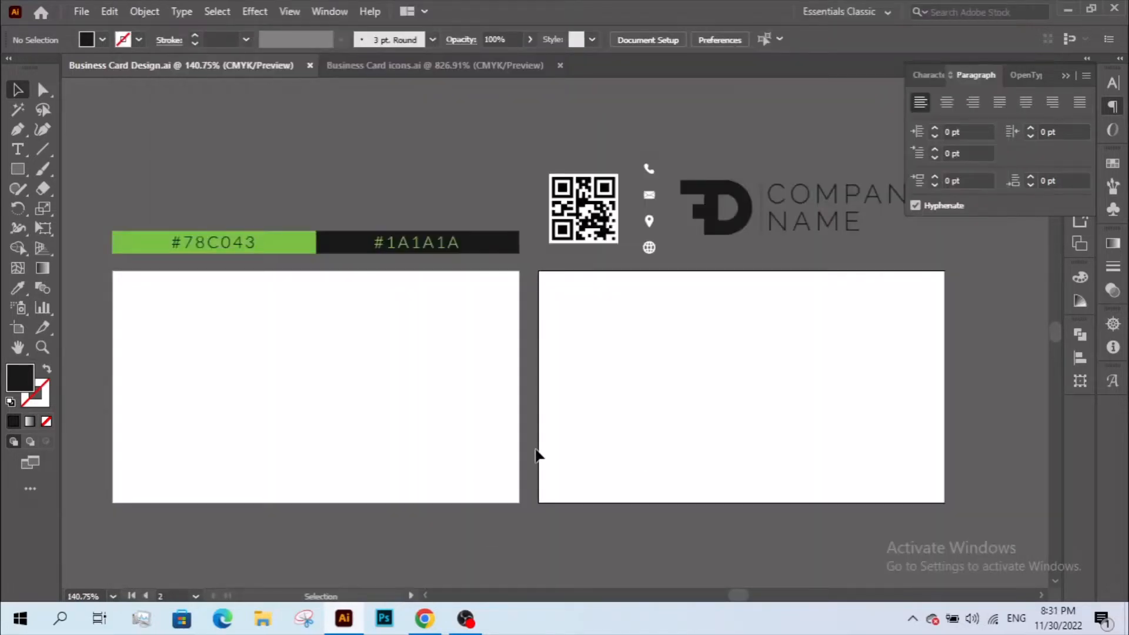
- Copy the hex code 78C043 from the green swatch's label text
left_click(17, 169)
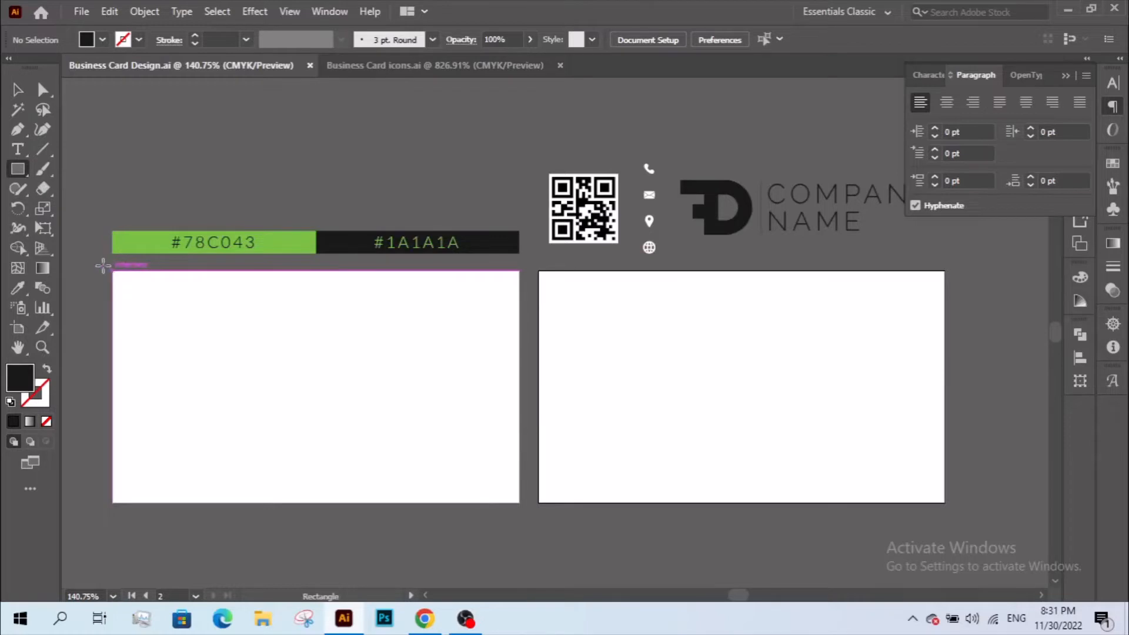
left_click(17, 89)
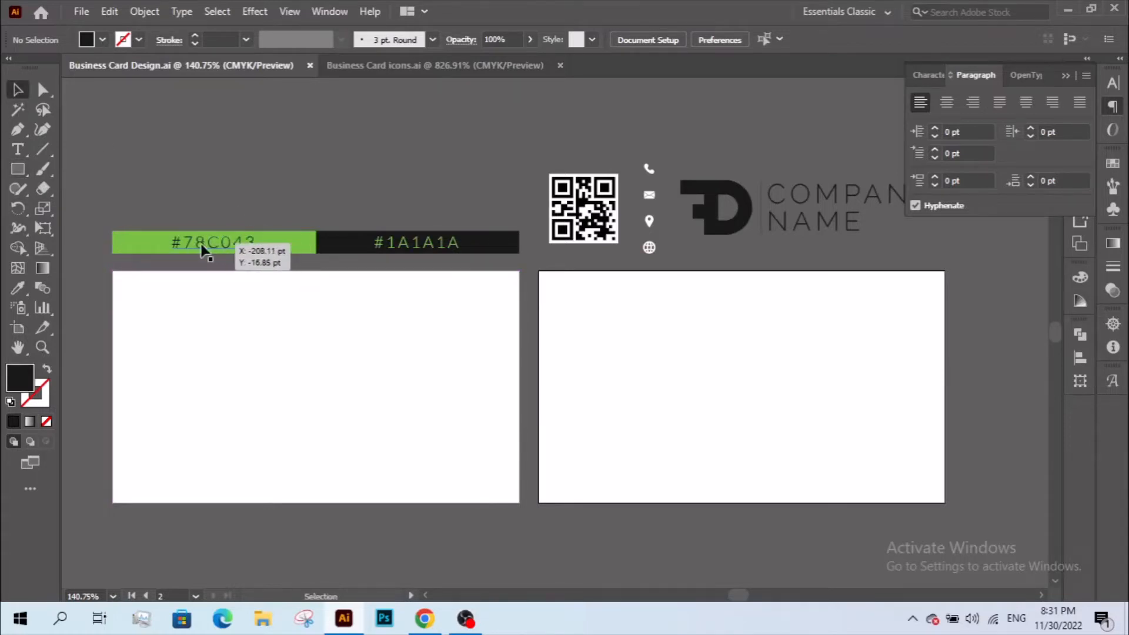
double_click(201, 250)
left_click(217, 247)
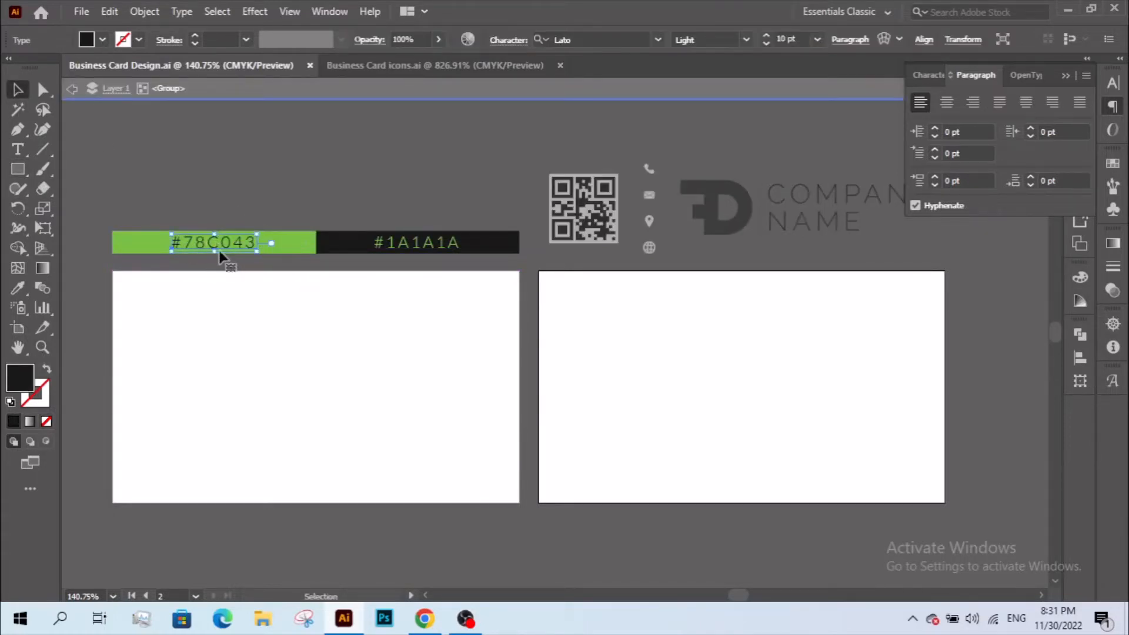
double_click(202, 250)
left_click_drag(195, 238, 245, 237)
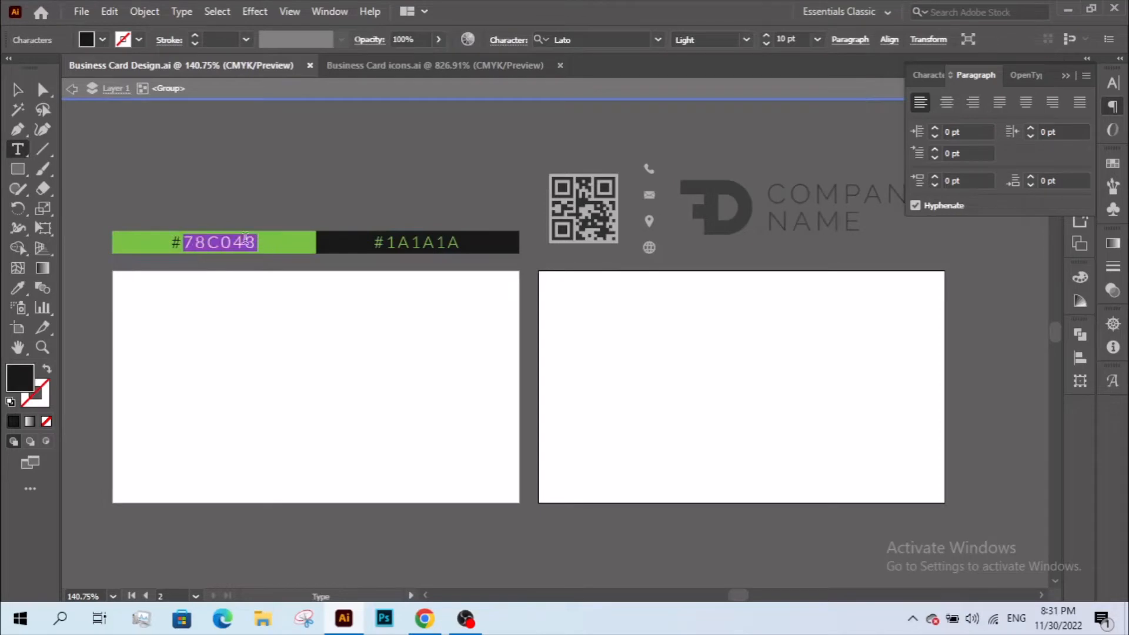
left_click(110, 12)
left_click(141, 85)
- Paste 78c043 into the fill Color Picker, close it without applying, and exit the swatch group
double_click(26, 379)
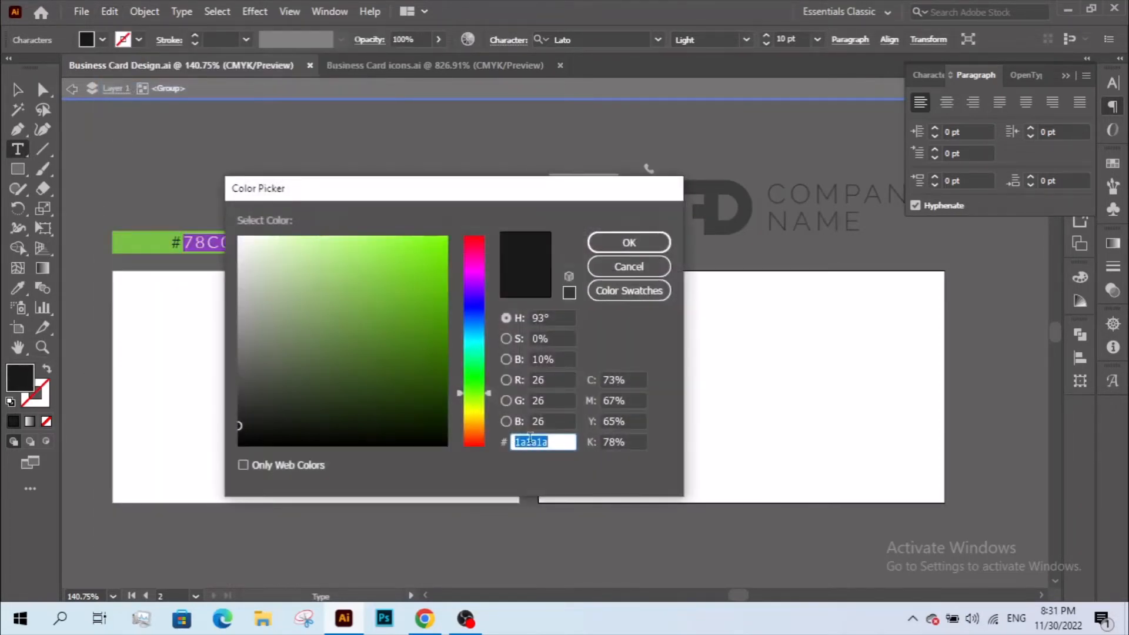
right_click(527, 441)
left_click(564, 288)
left_click_drag(553, 382, 536, 380)
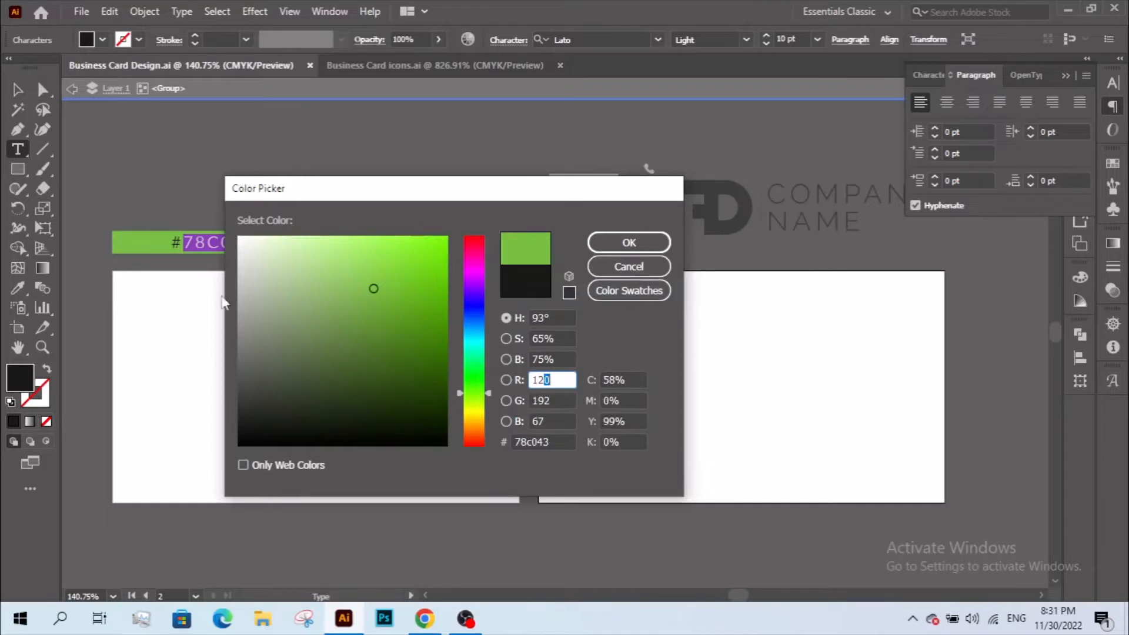
left_click_drag(352, 193, 649, 223)
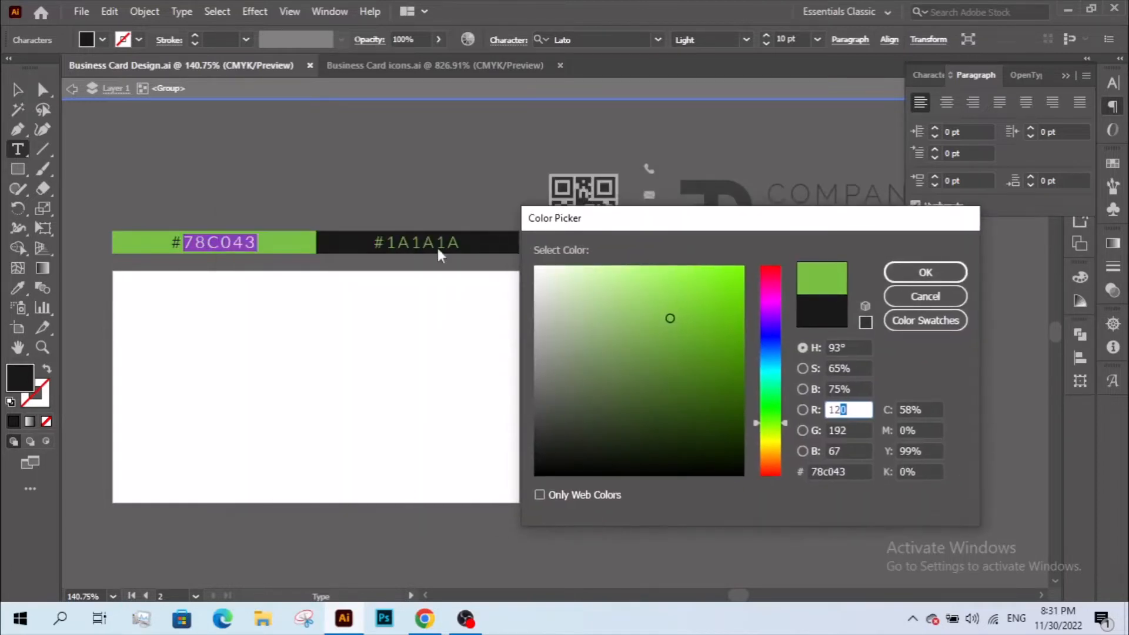
left_click(941, 297)
left_click(18, 90)
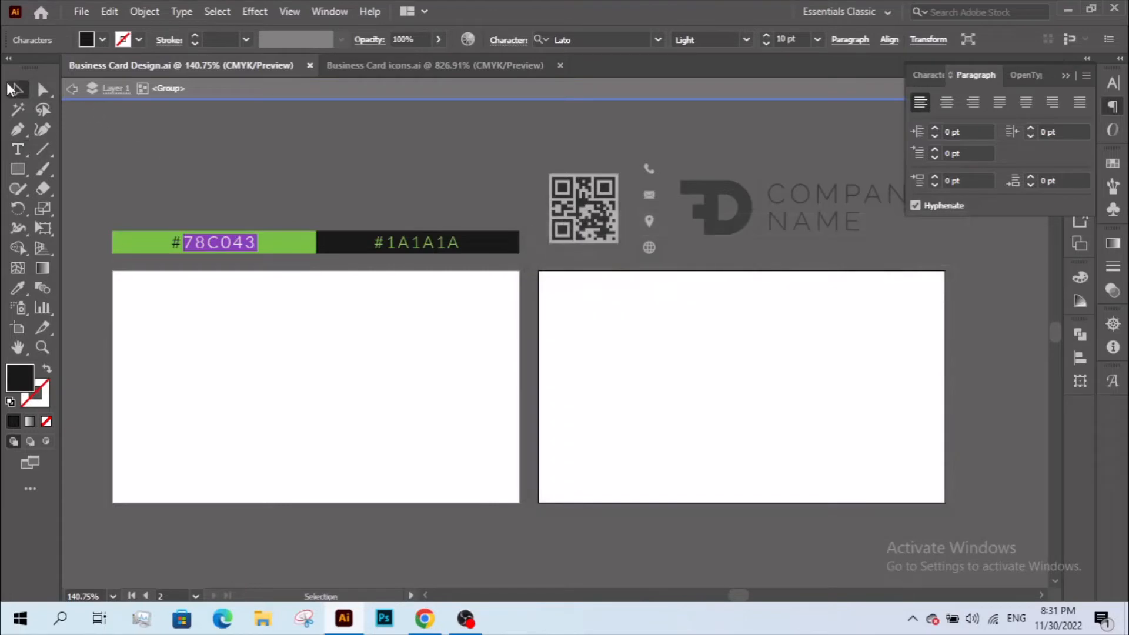
double_click(123, 195)
- Draw a rectangle covering the whole left business card
left_click(18, 169)
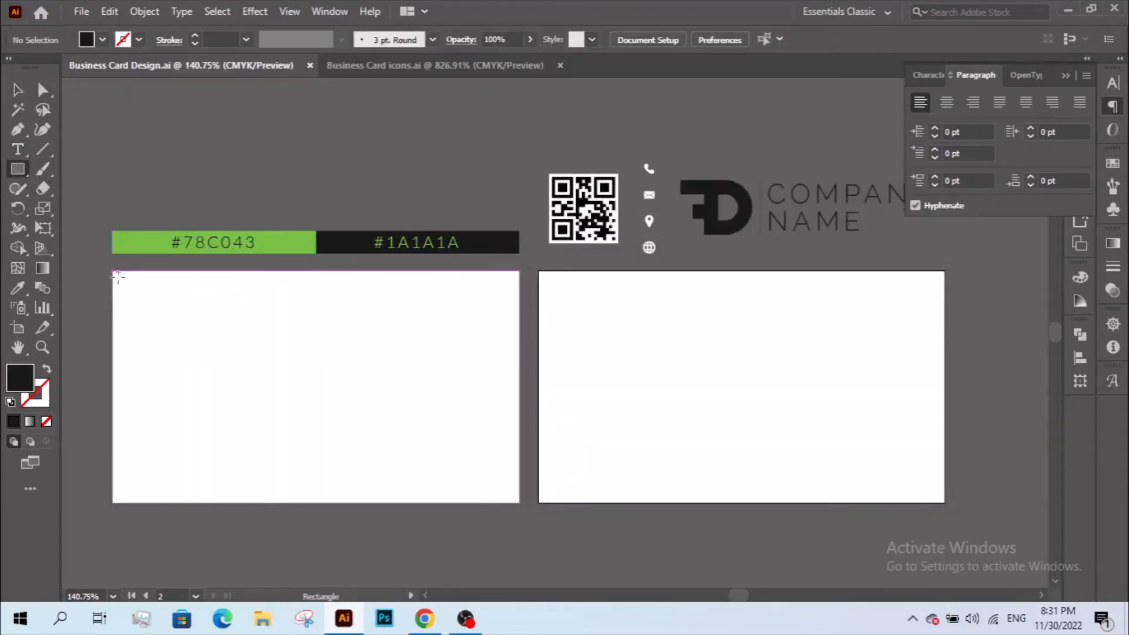
left_click_drag(112, 270, 519, 503)
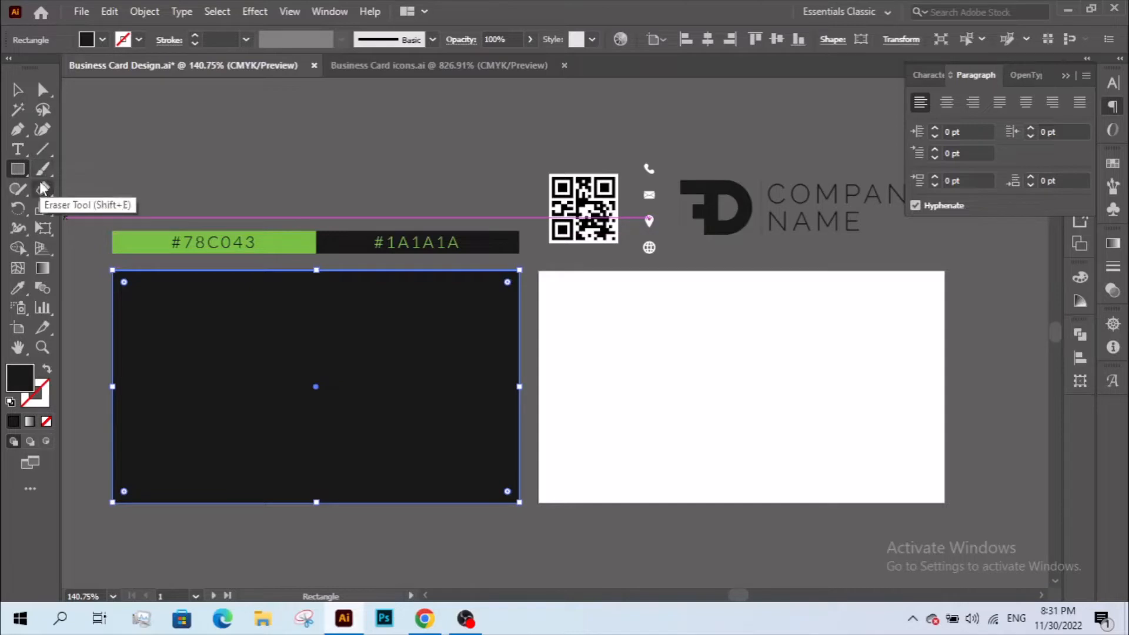
left_click(41, 210)
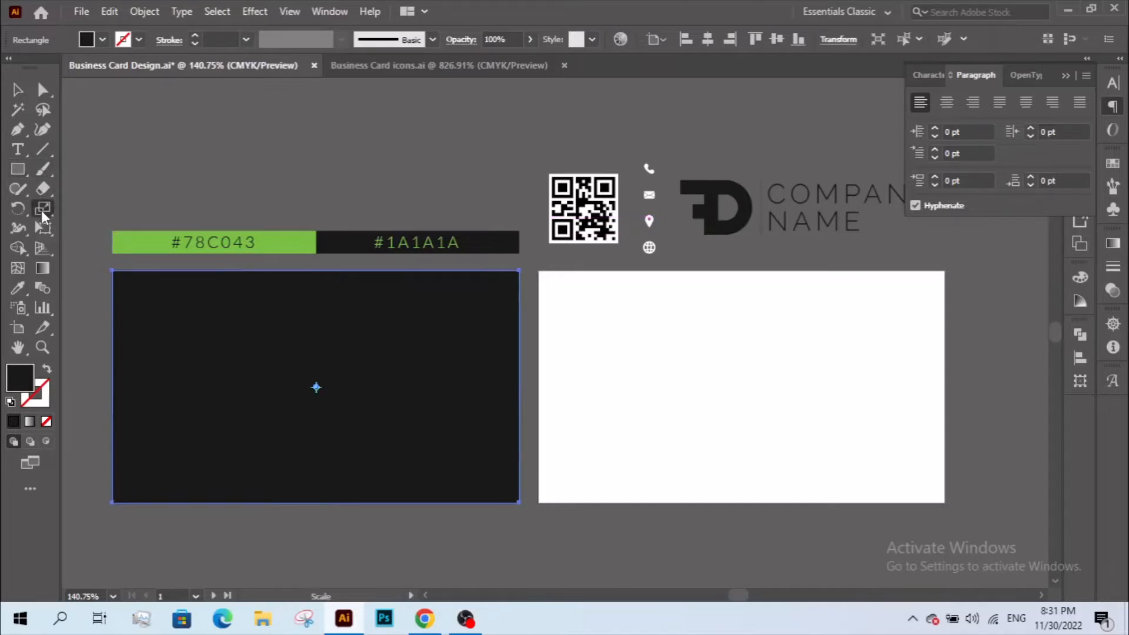
left_click(44, 210)
left_click(81, 210)
- Scale the rectangle non-uniformly to 33.3333% horizontal and move it to the card's left edge
double_click(41, 209)
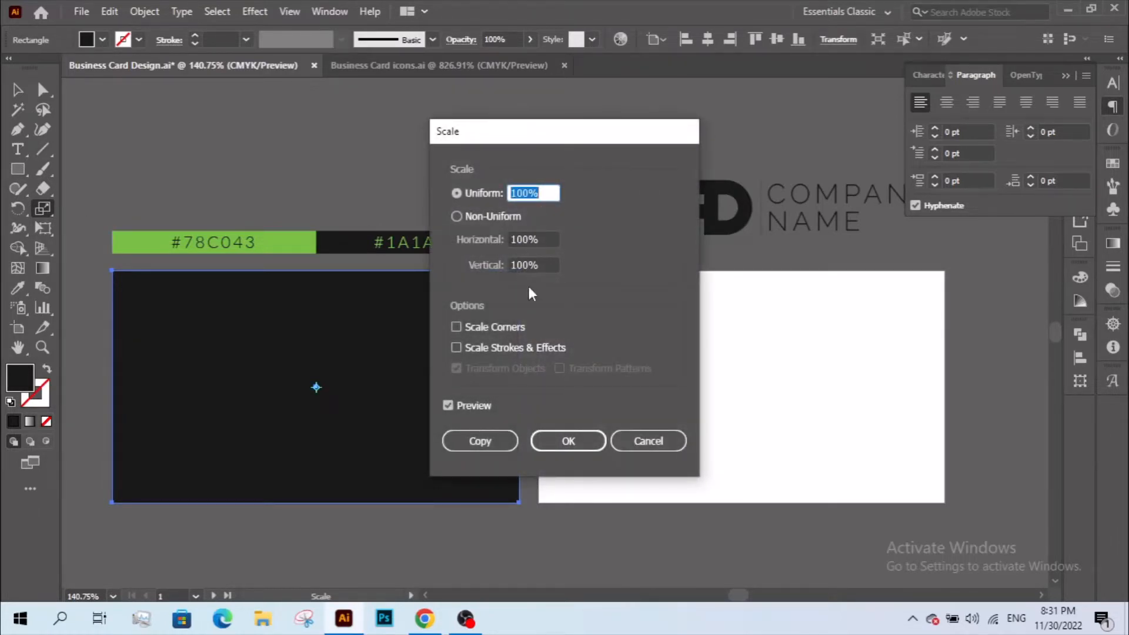
left_click(519, 193)
left_click(493, 217)
double_click(523, 238)
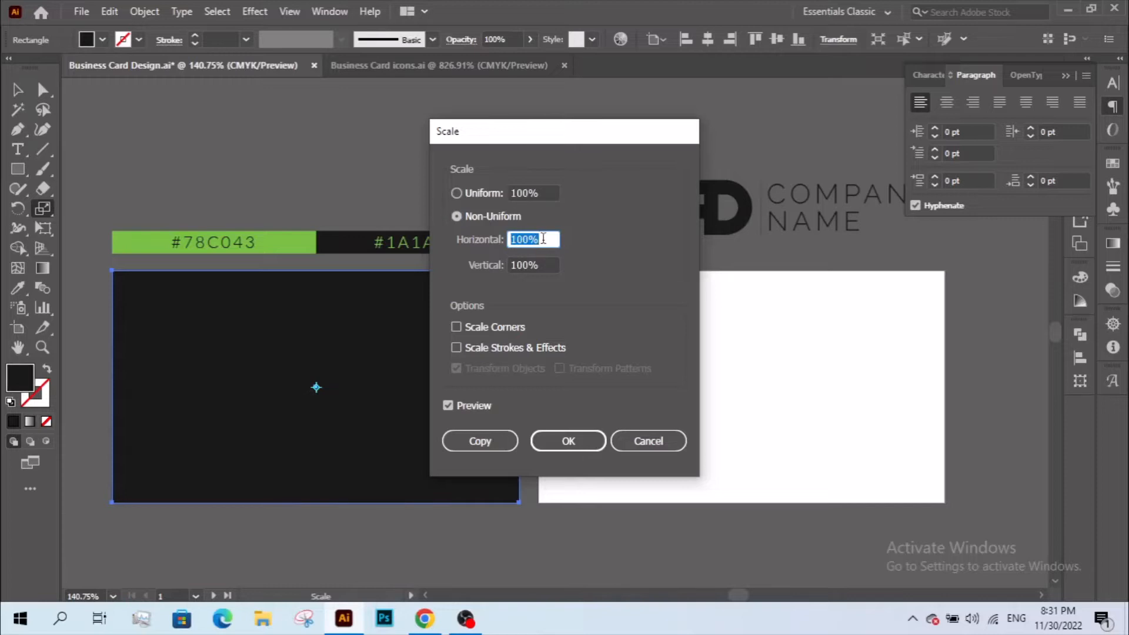
left_click(533, 239)
key("Tab")
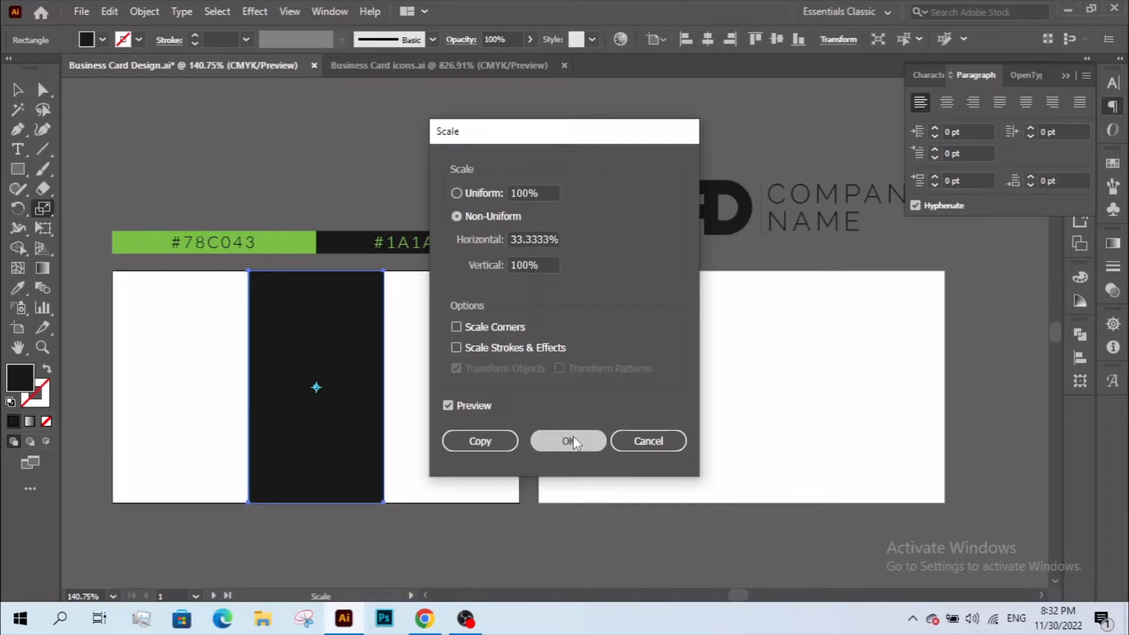
left_click(568, 440)
key("v")
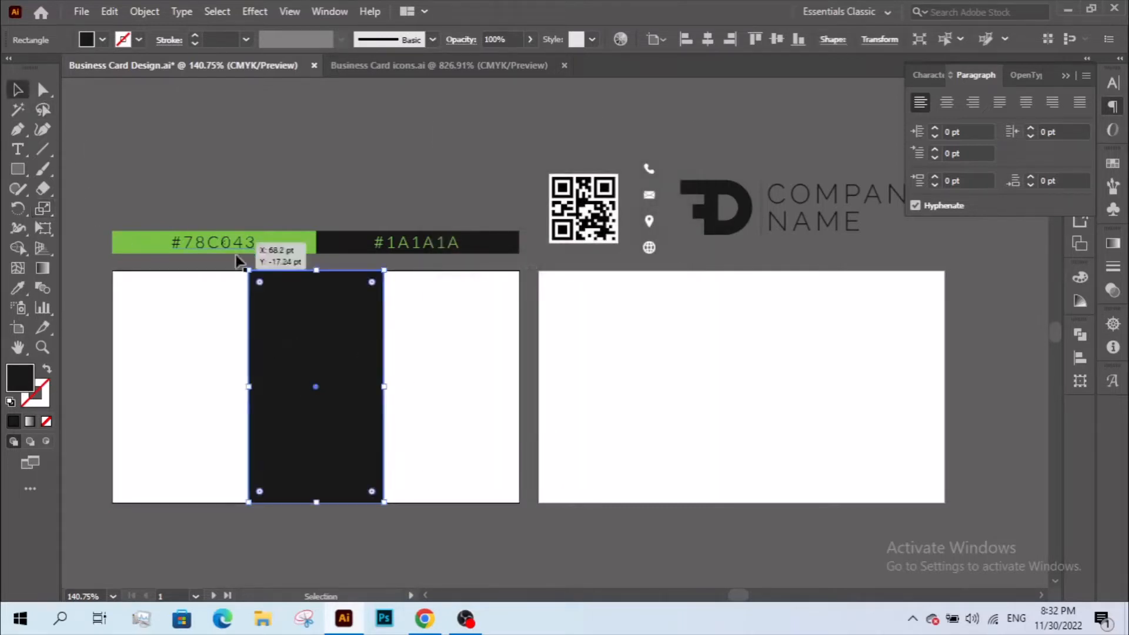
left_click_drag(308, 319, 172, 319)
- Zoom in on the left card and draw a bar near the top of its white area
left_click(305, 363)
key("z")
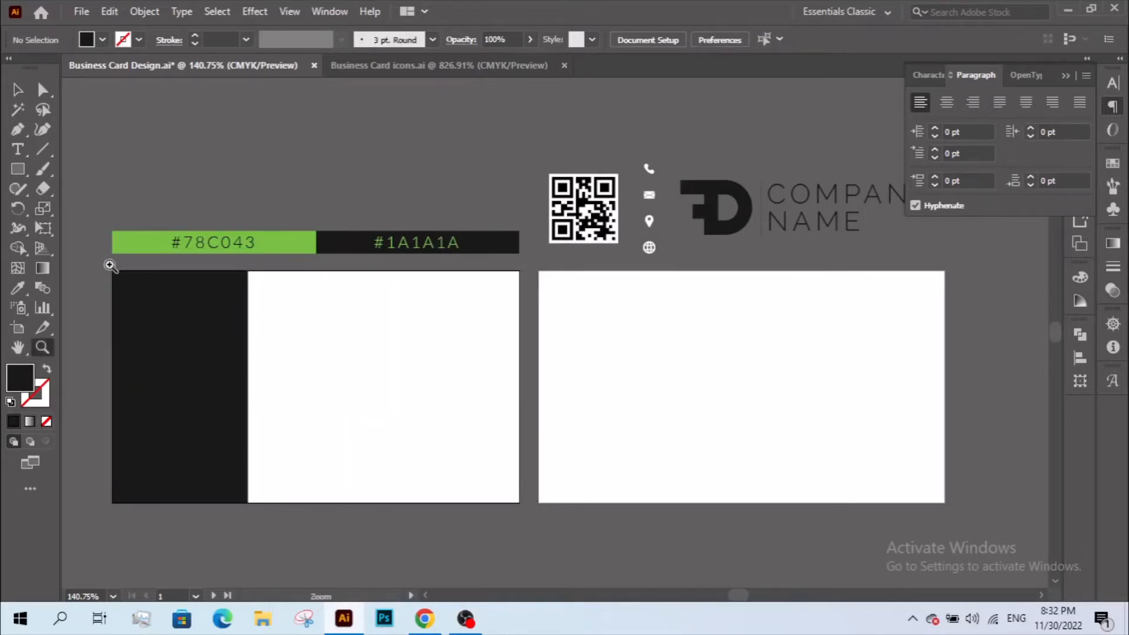
left_click_drag(90, 208, 569, 569)
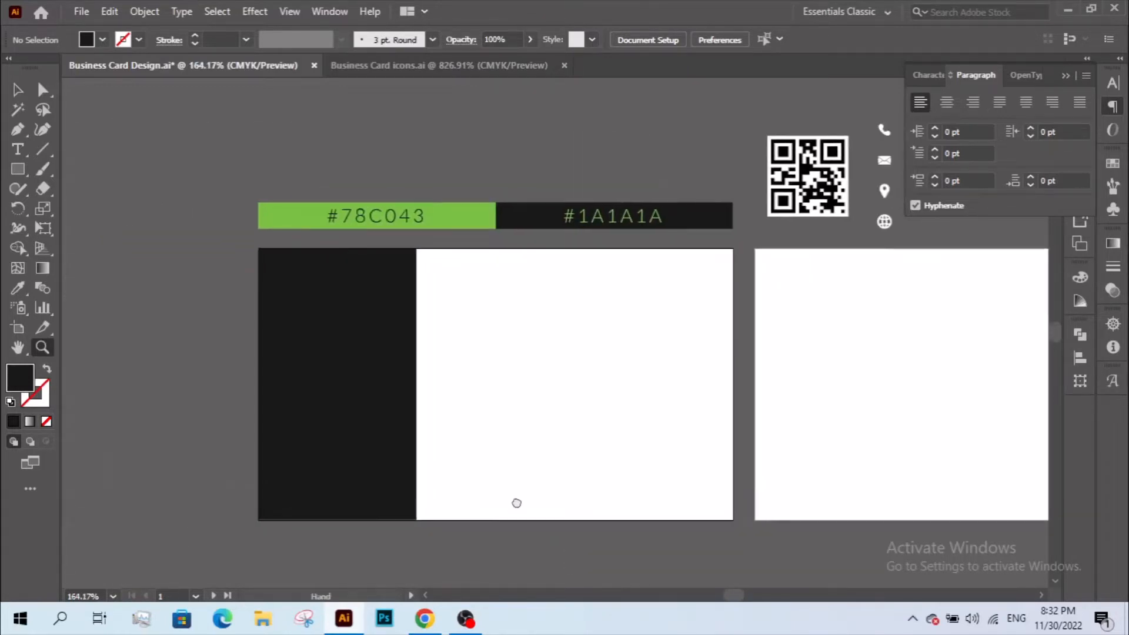
left_click(17, 168)
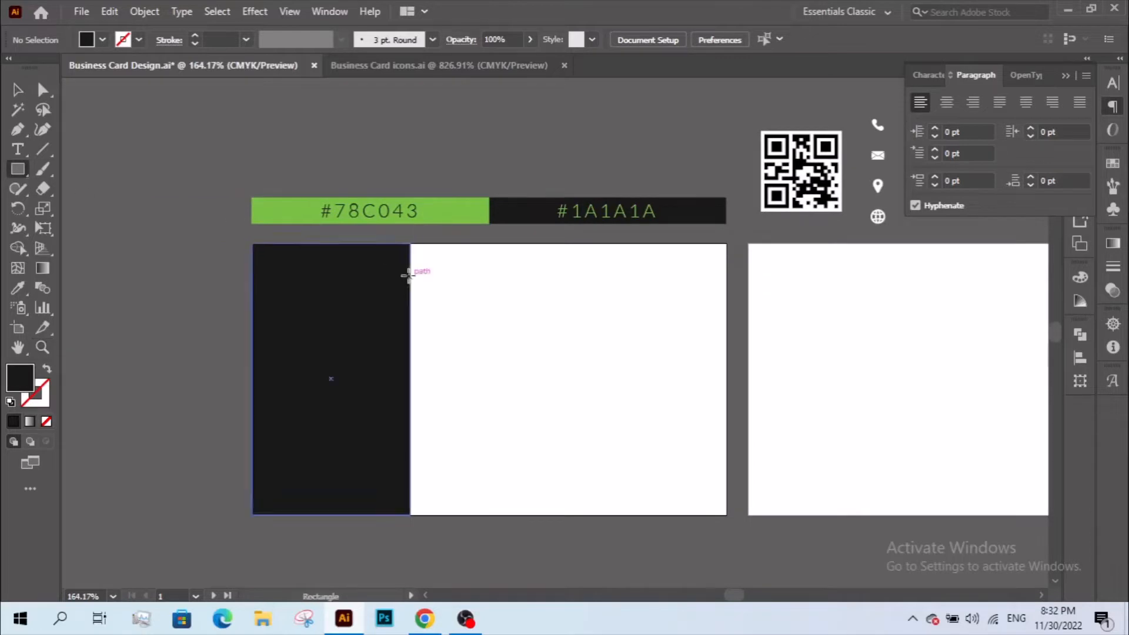
left_click_drag(409, 274, 704, 306)
- Narrow the bar and fill it with the #78C043 green sampled with the Eyedropper
left_click(18, 89)
left_click(674, 386)
left_click(596, 326)
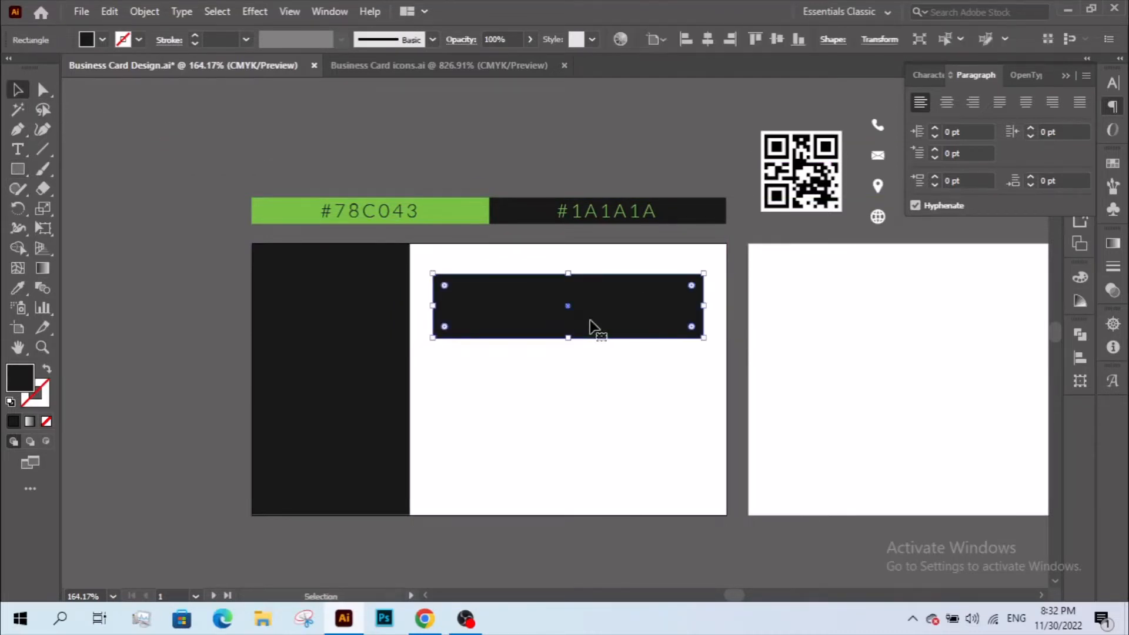
key("z")
left_click_drag(370, 252, 766, 412)
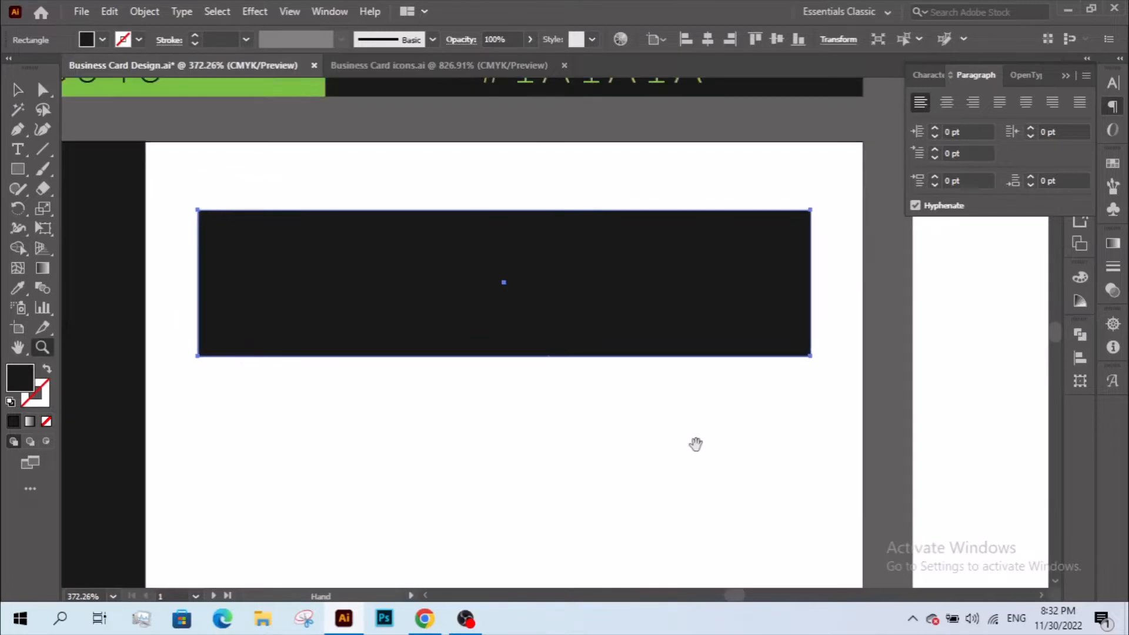
left_click(497, 390, "alt")
key("v")
left_click(513, 444)
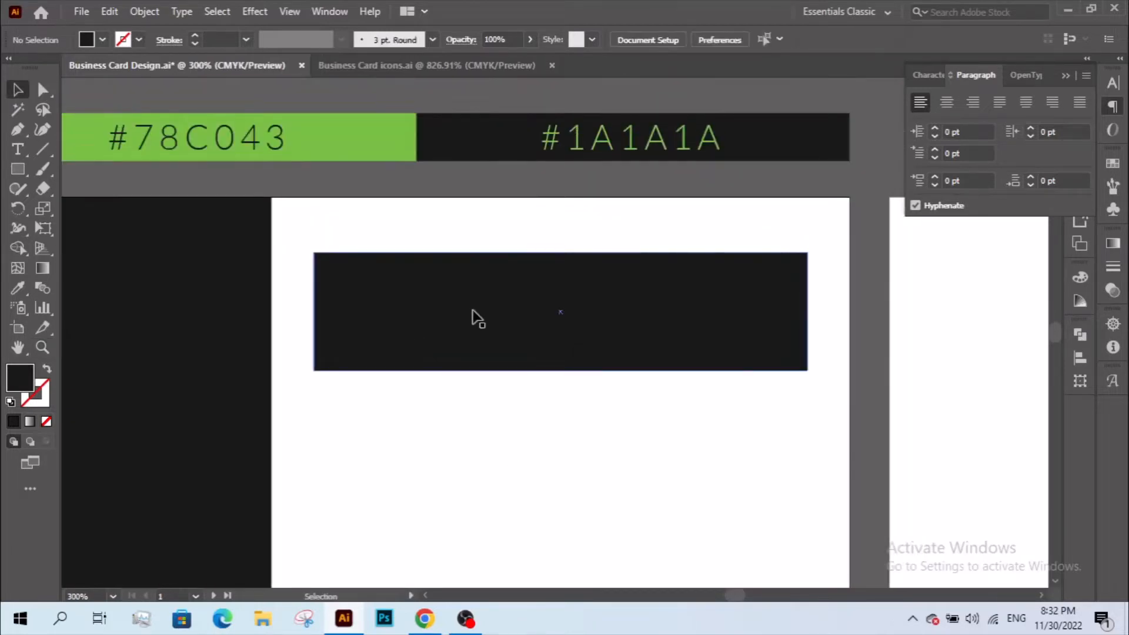
left_click(514, 347)
key("i")
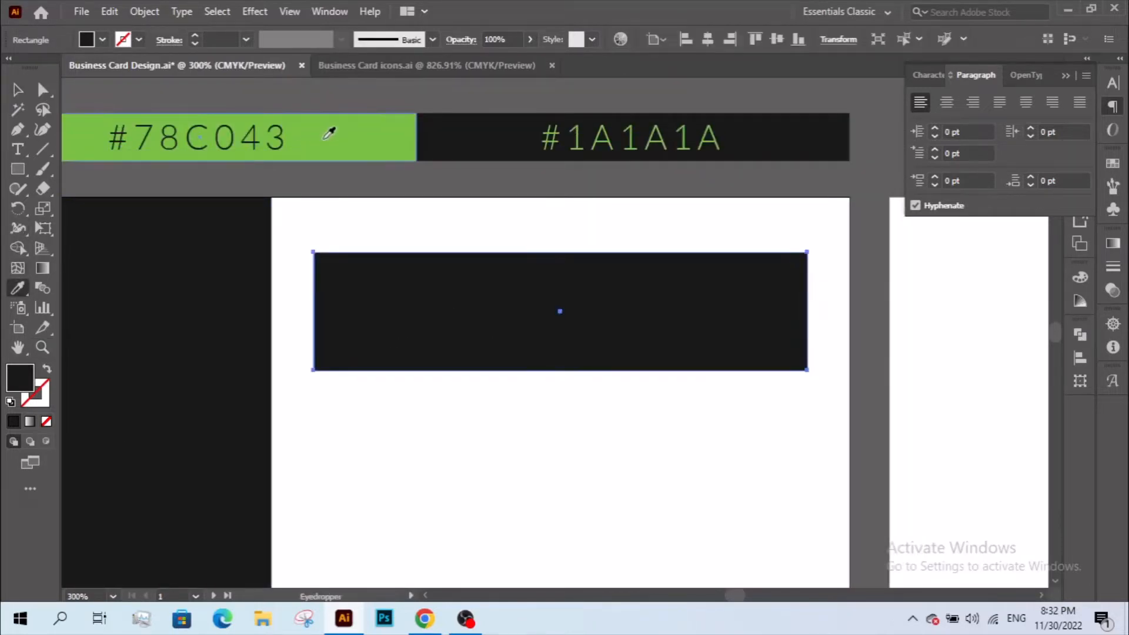
left_click(176, 115)
- Duplicate the green bar slightly lower and widen the copy past both card edges
left_click(18, 89)
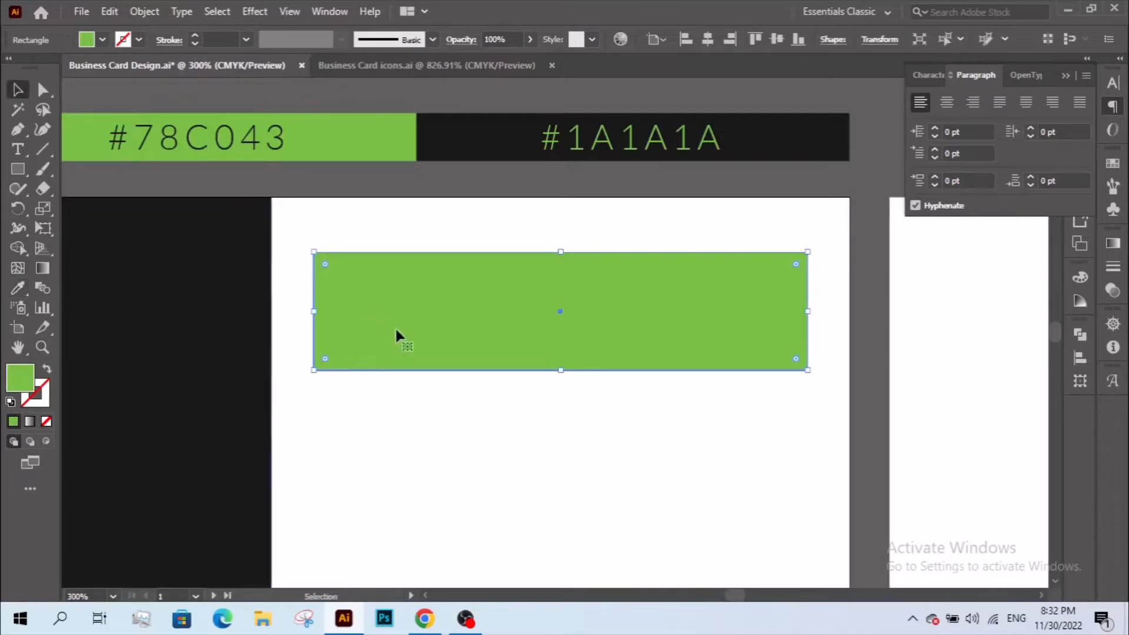
left_click(453, 400)
left_click(421, 351)
left_click_drag(422, 353, 484, 372)
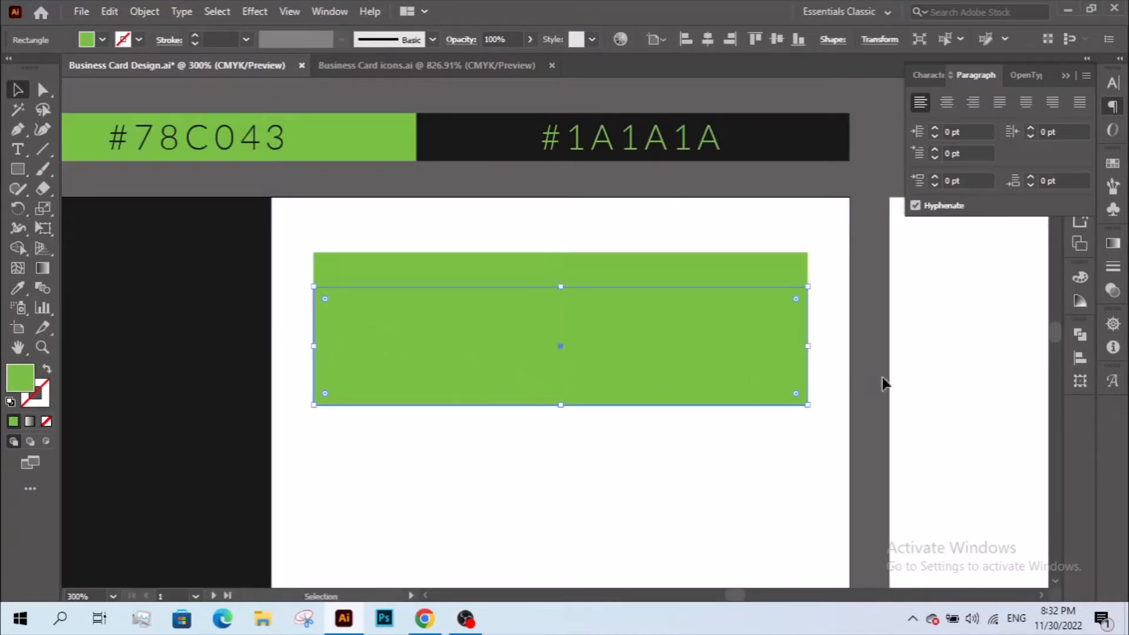
left_click_drag(807, 347, 867, 347)
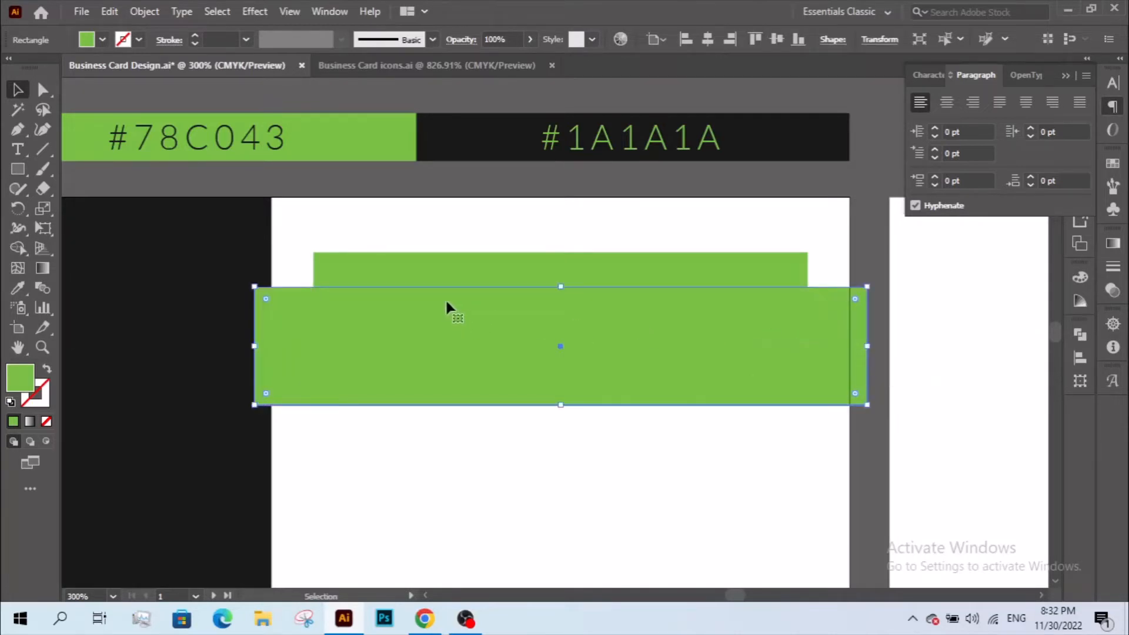
left_click(18, 287)
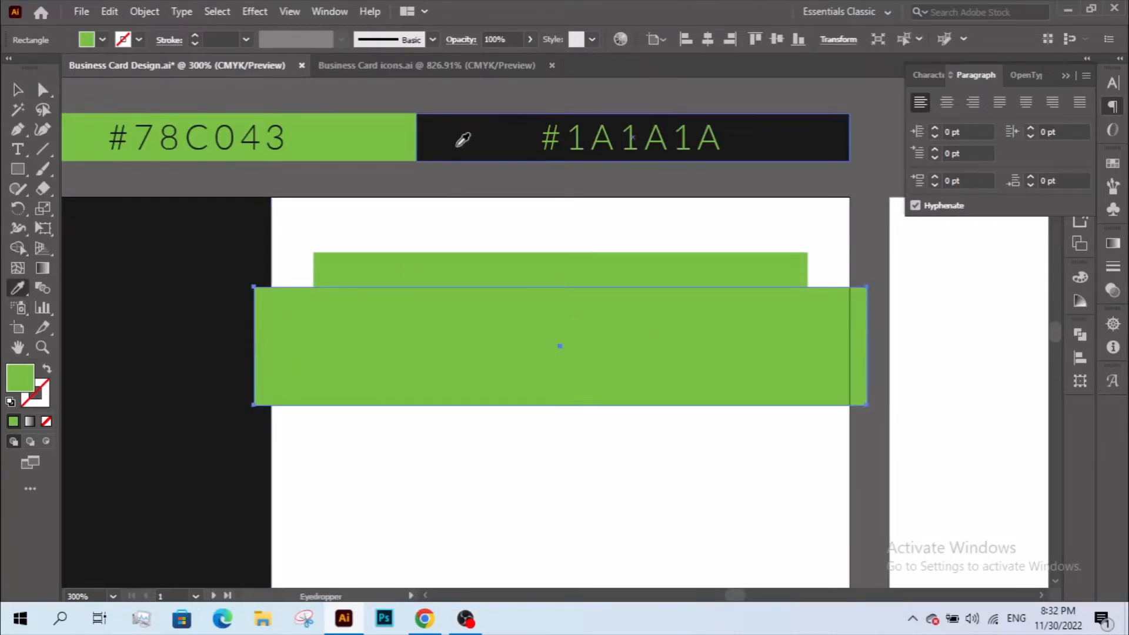
- Fill the wide copy with a light magenta and send it behind the green bar
double_click(18, 378)
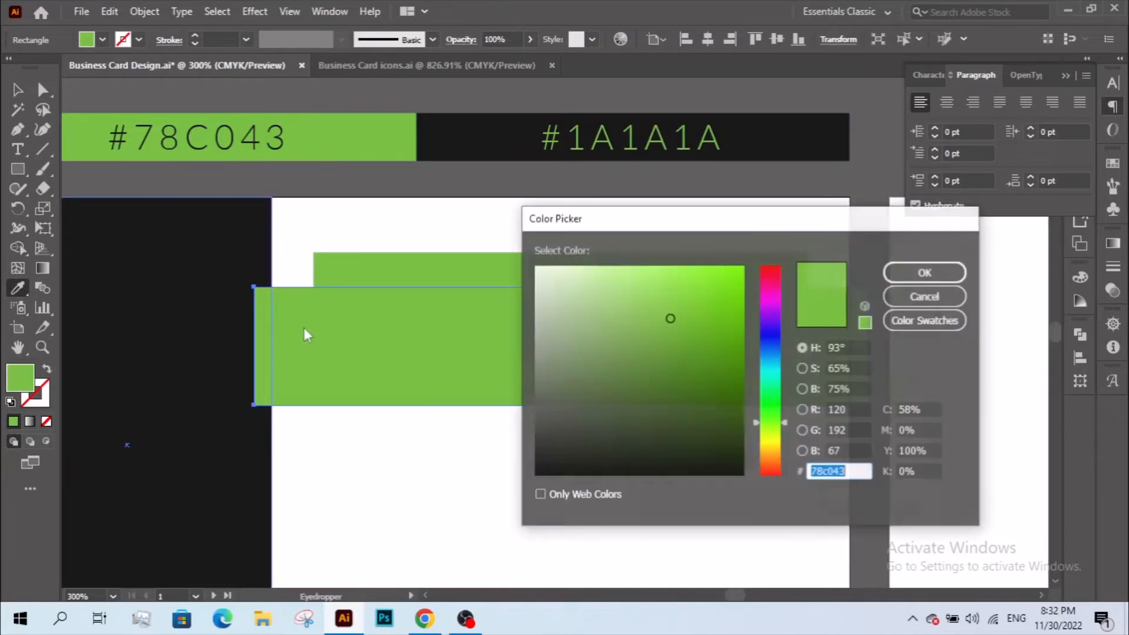
left_click(770, 296)
left_click(700, 295)
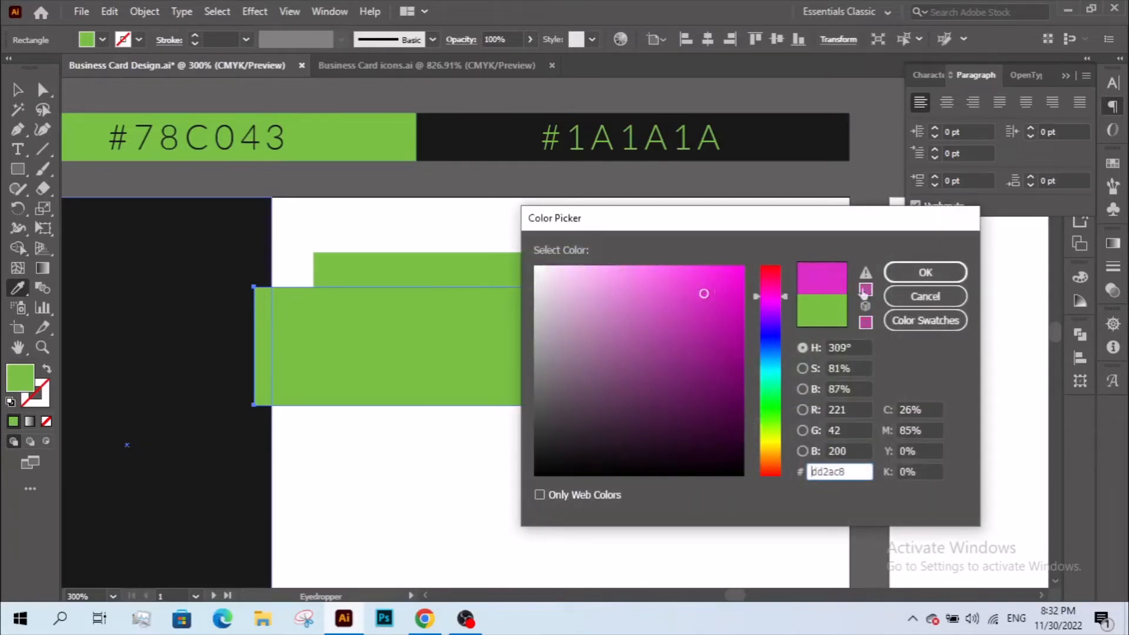
left_click(925, 273)
key("v")
right_click(419, 347)
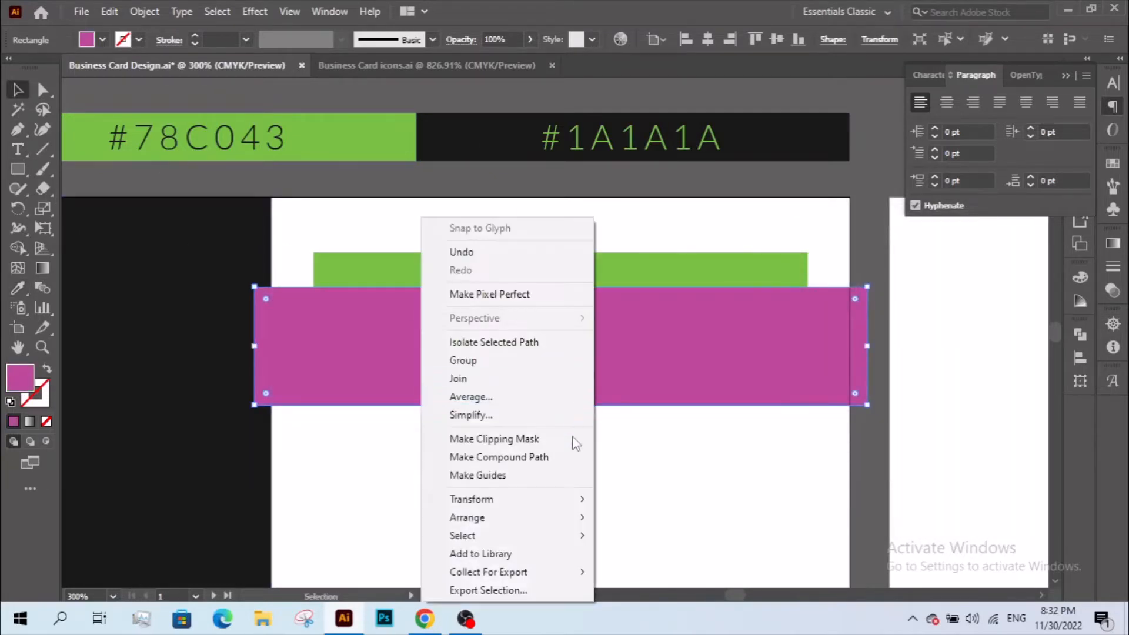
mouse_move(531, 513)
left_click(646, 572)
left_click(654, 491)
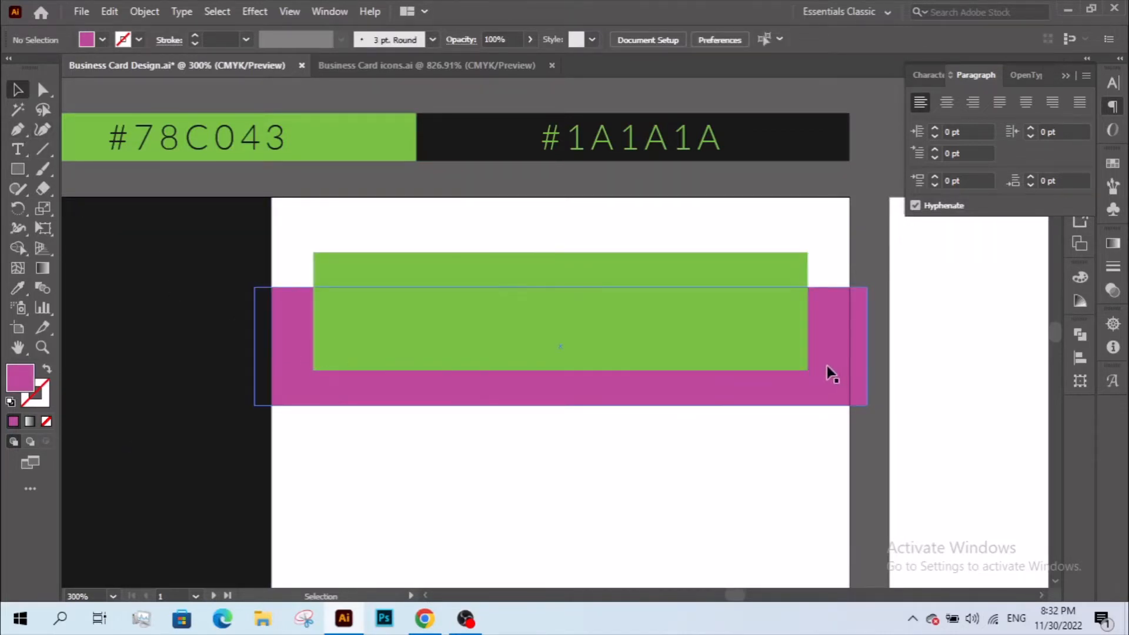
- Pull in the magenta rectangle's sides and horizontally centre it on the green banner as key object
left_click(850, 357)
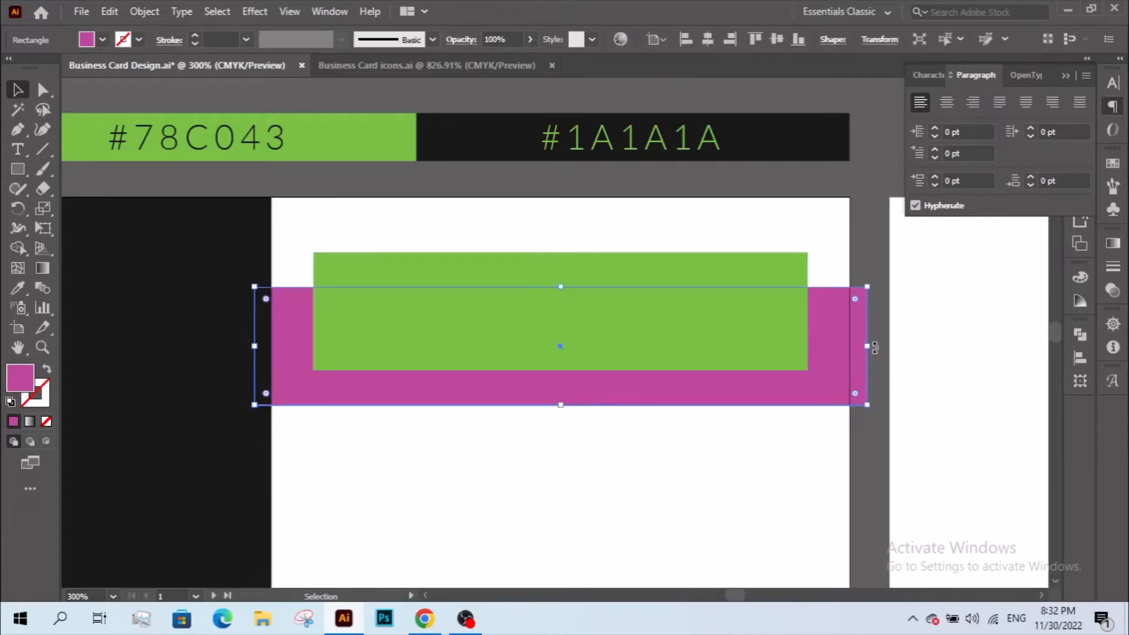
left_click_drag(867, 344, 849, 346)
left_click(763, 366, "shift")
left_click(832, 386)
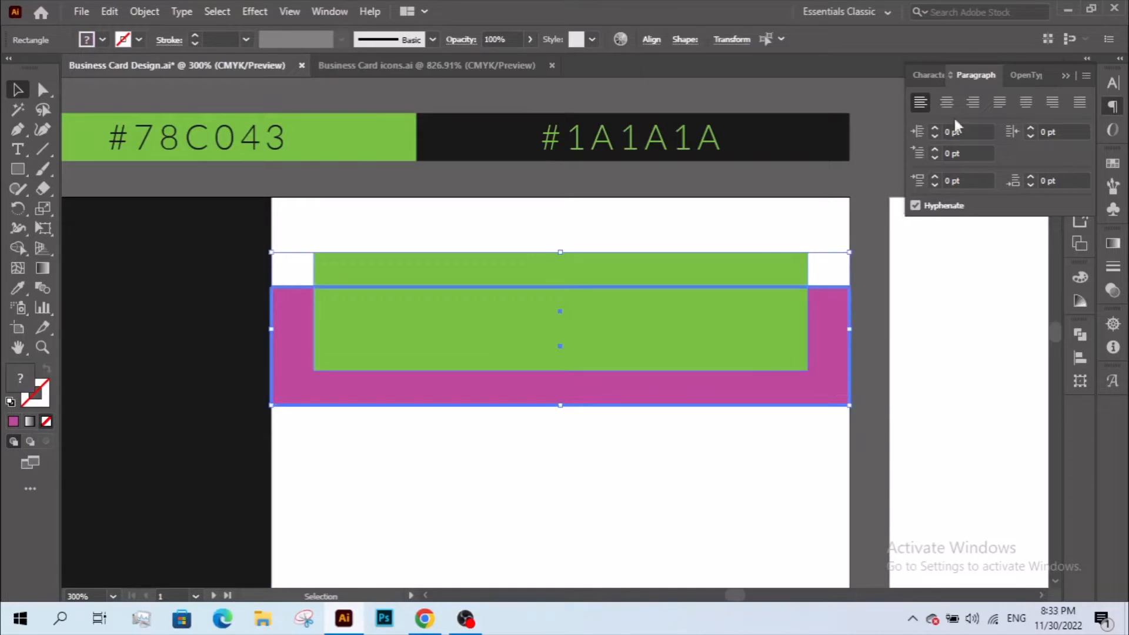
left_click(651, 39)
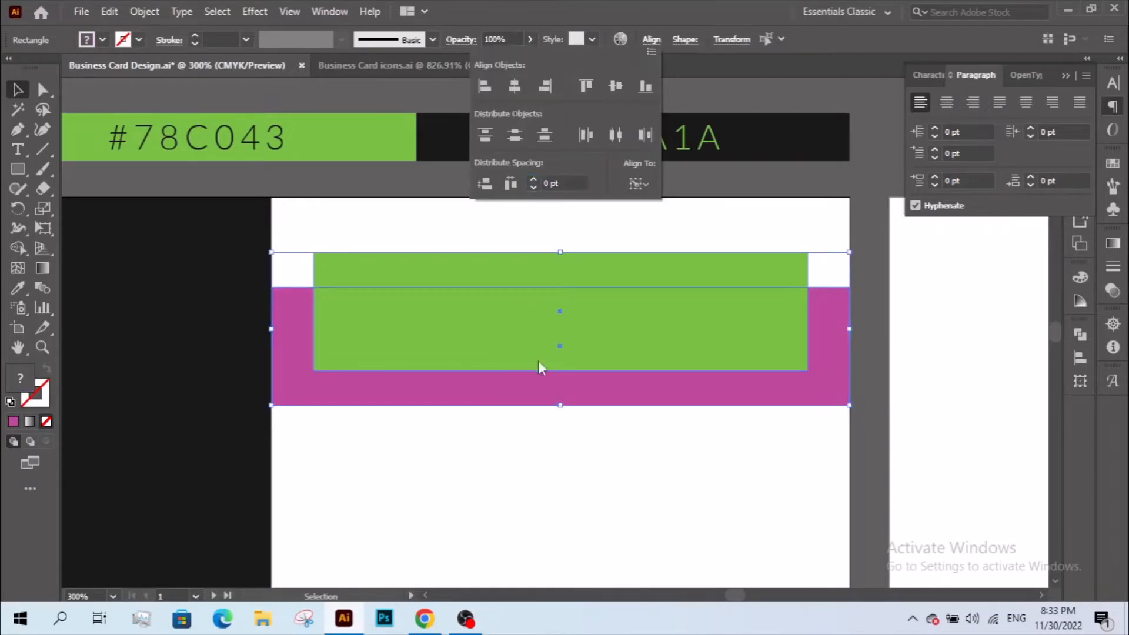
left_click(576, 459)
left_click(460, 472)
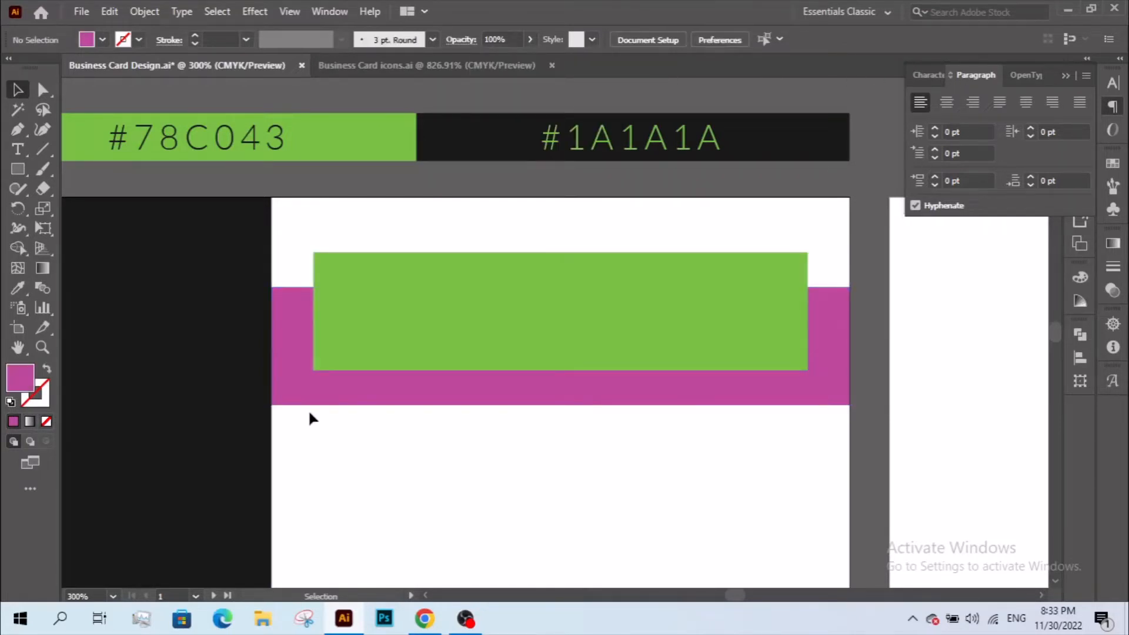
left_click(291, 388)
left_click_drag(272, 346, 290, 346)
left_click(360, 524)
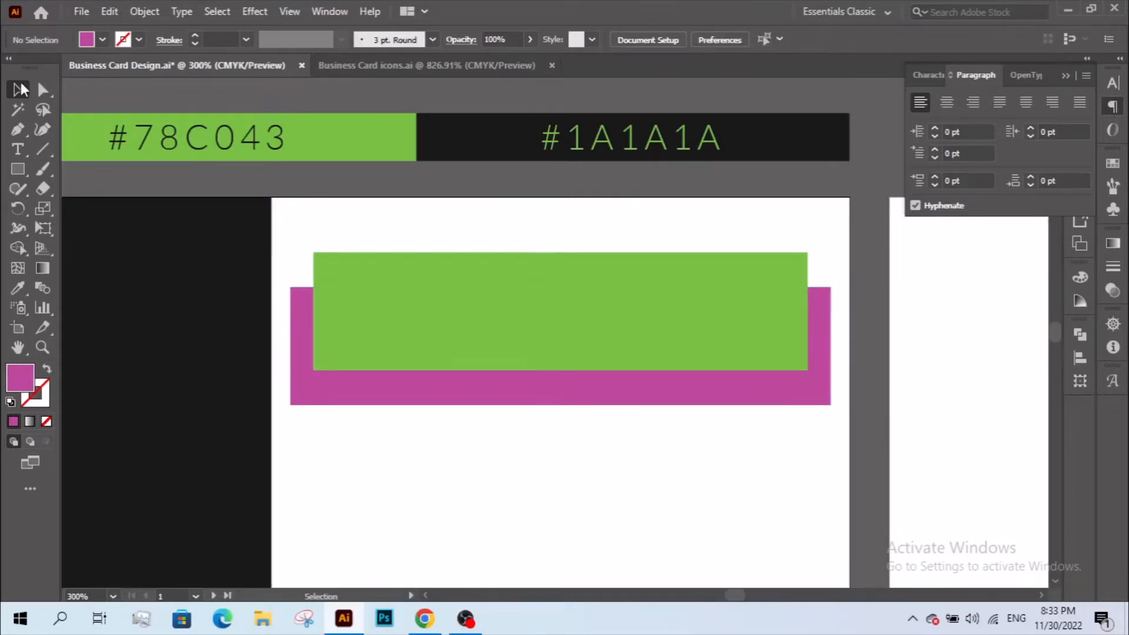
- Draw slanted fold shapes with the Pen tool joining the banner and magenta rectangle at both ends
left_click(18, 129)
left_click(314, 370)
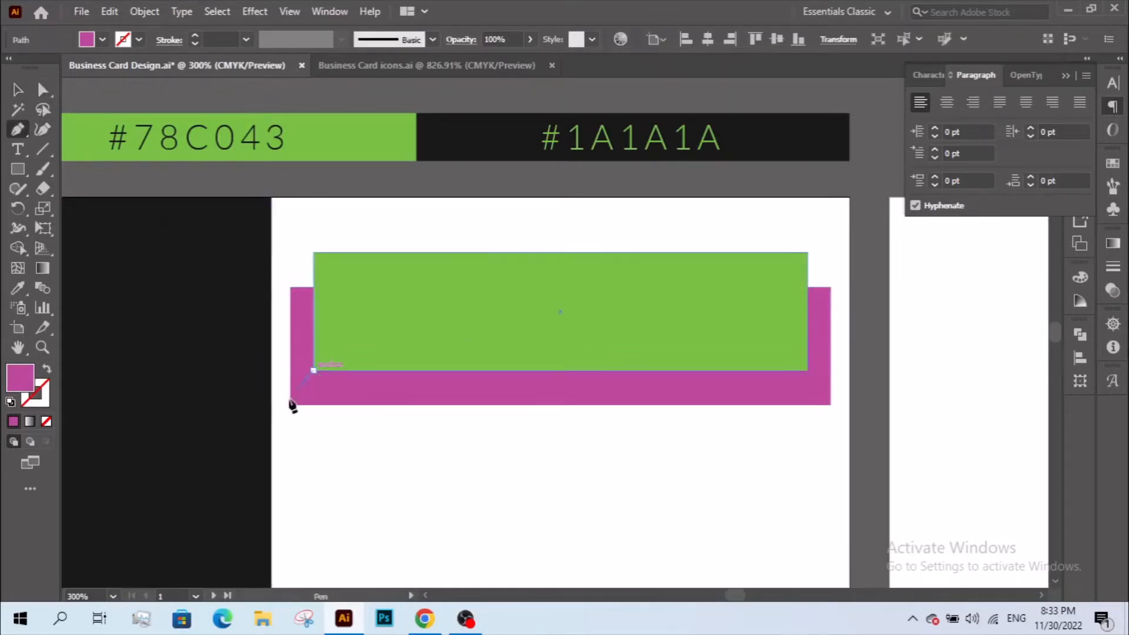
left_click(290, 405)
left_click(291, 286)
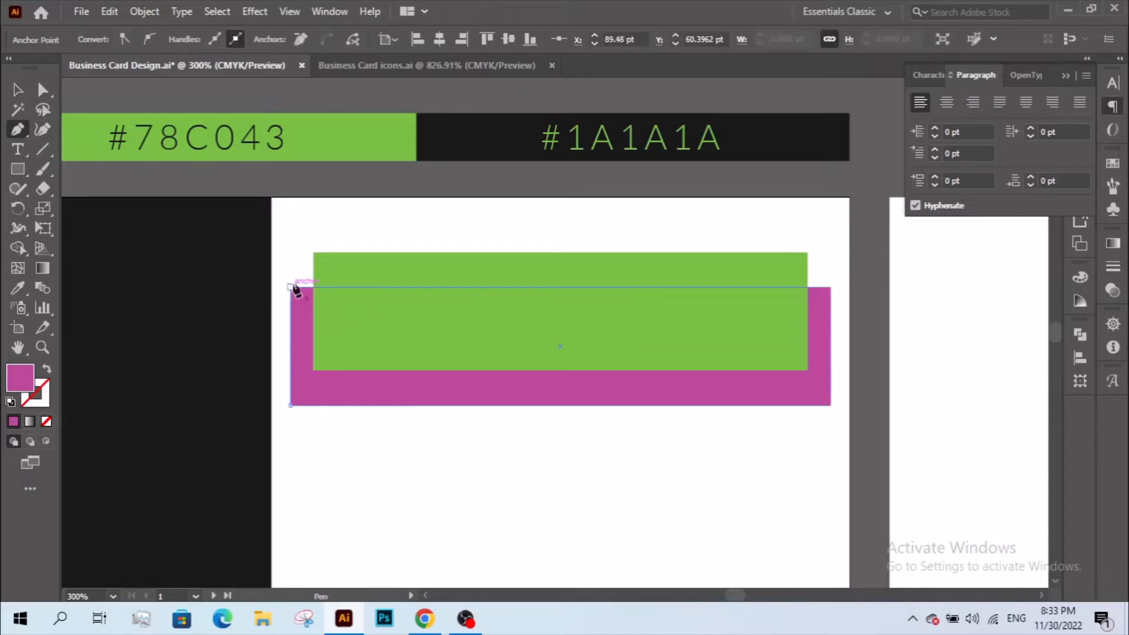
left_click(313, 253)
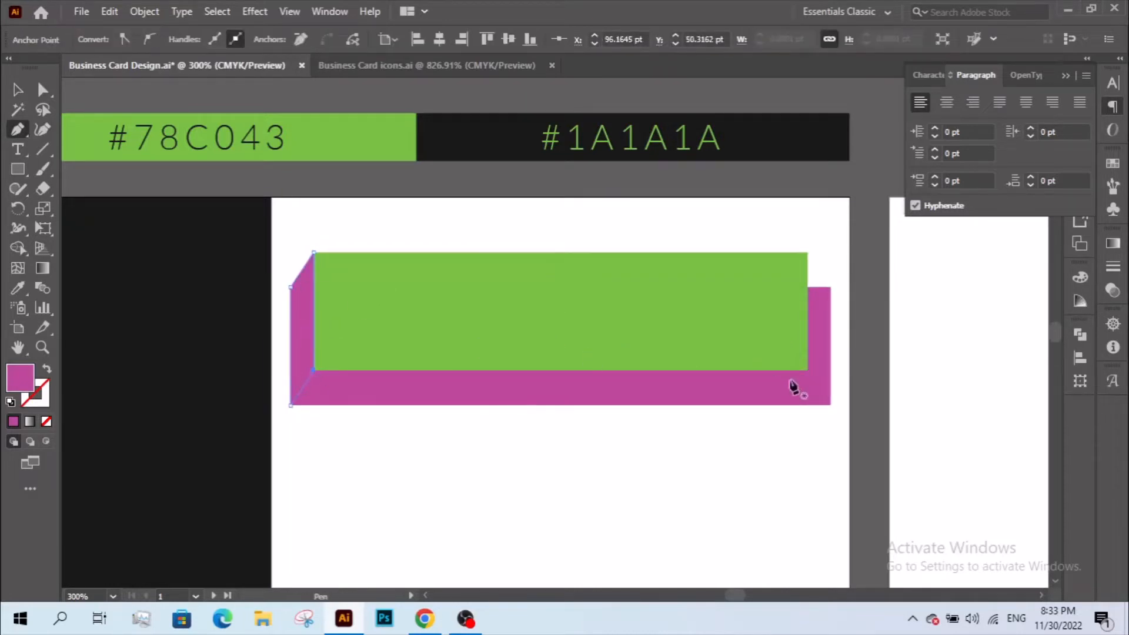
left_click(807, 370)
left_click(830, 404)
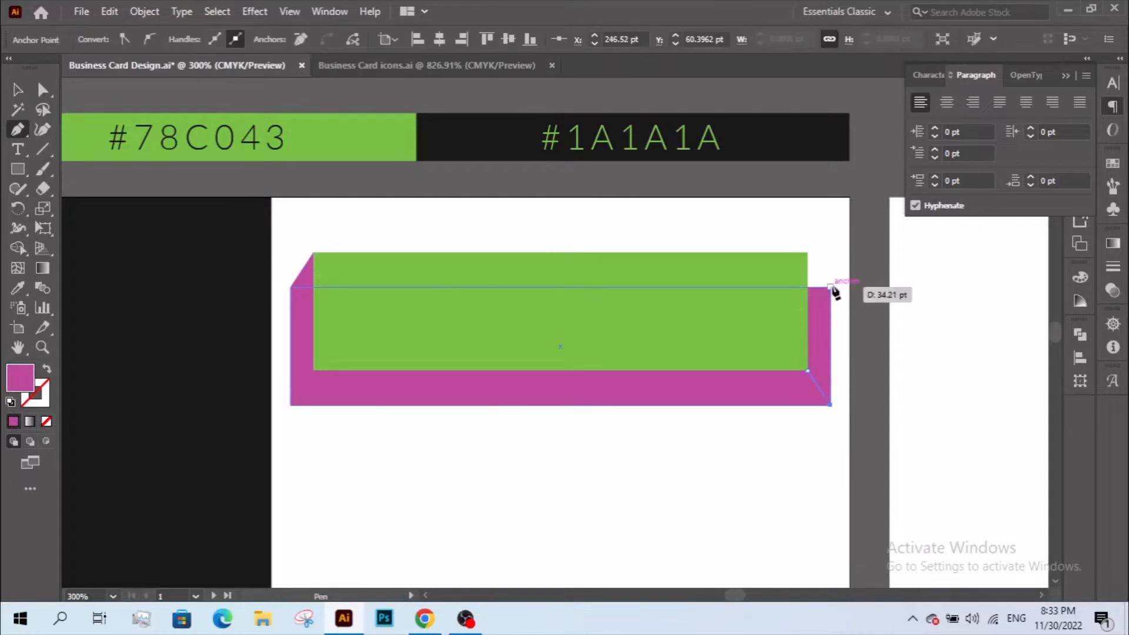
left_click(830, 287)
left_click(807, 252)
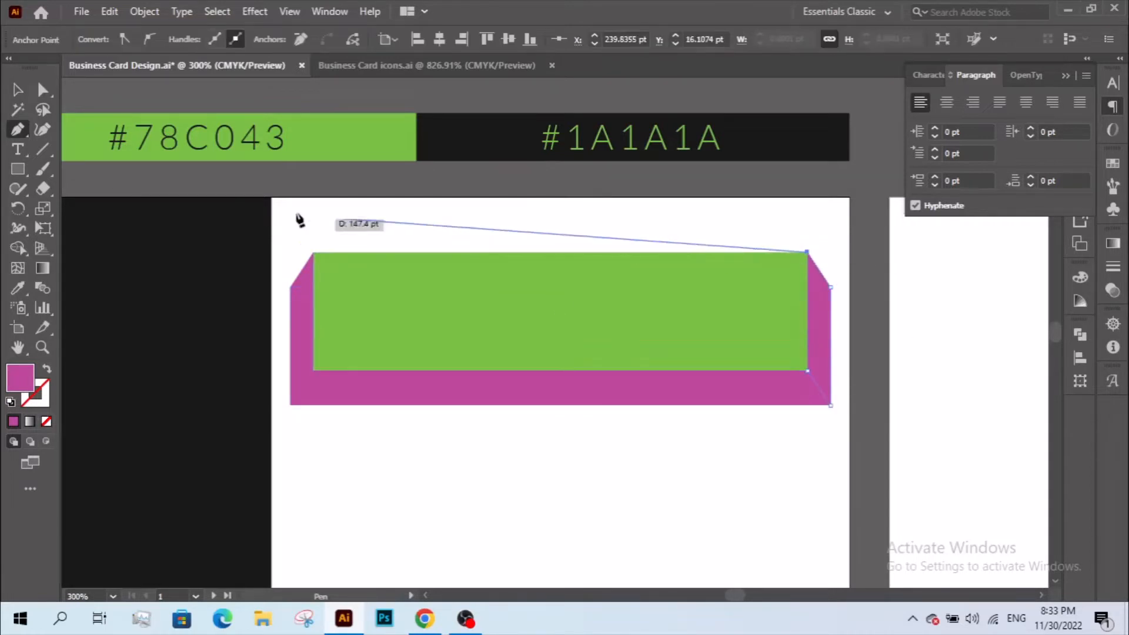
left_click(807, 371)
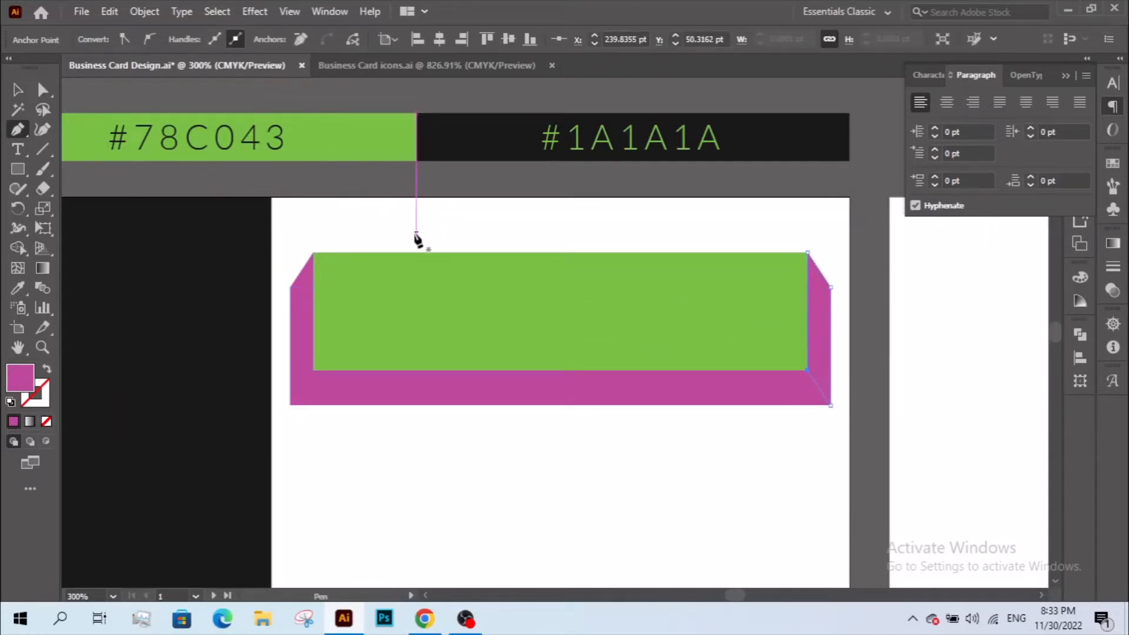
- Resize the magenta rectangle into thin end tabs reaching the artboard edges
key("v")
left_click(359, 456)
left_click(474, 398)
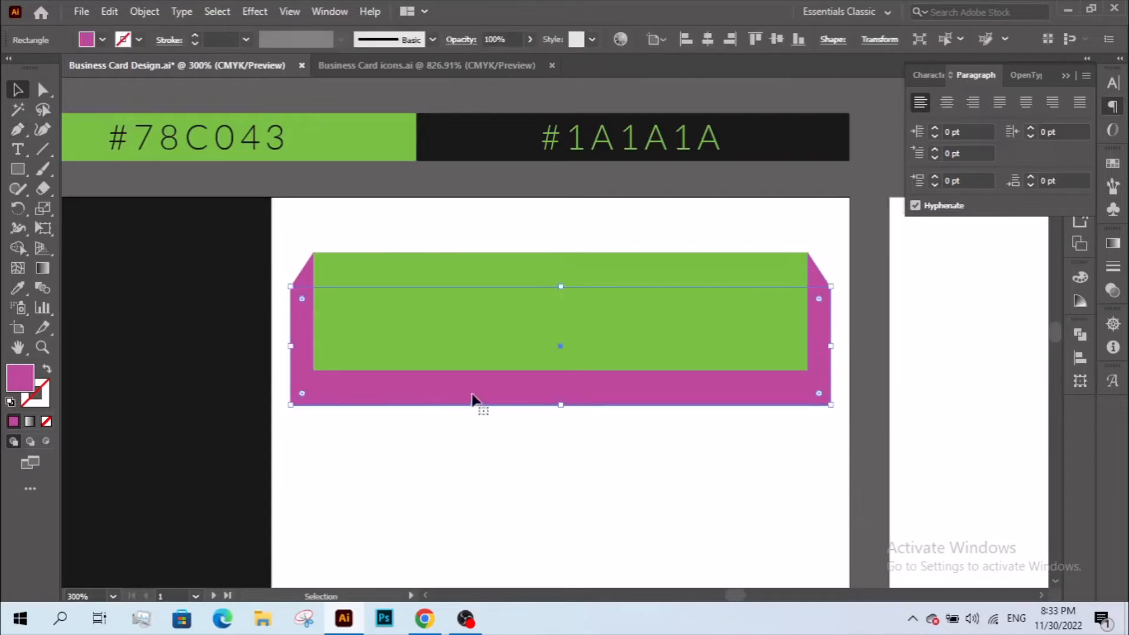
left_click_drag(830, 345, 840, 383)
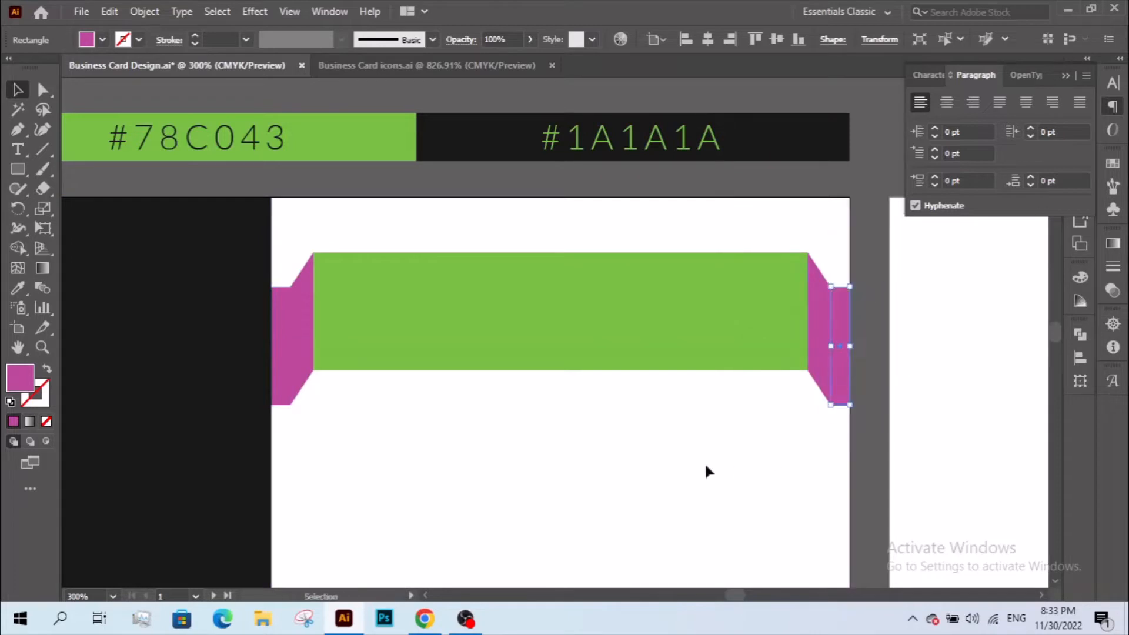
left_click(598, 440)
- Fill the left and right end tabs with the banner green using the Eyedropper
left_click(284, 358)
left_click(386, 429)
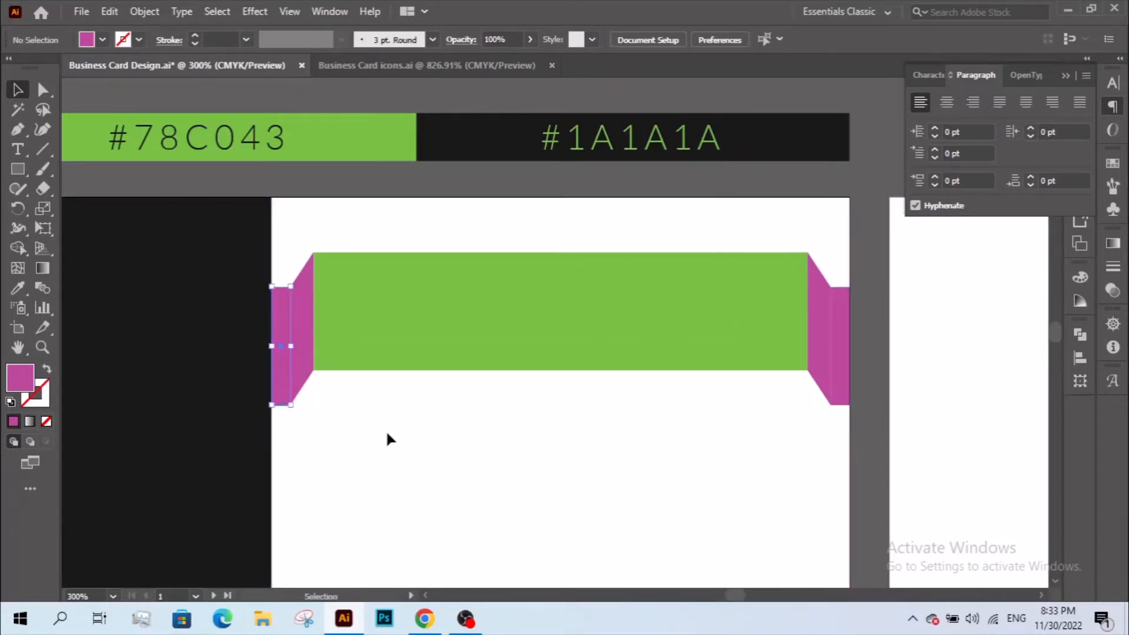
left_click(304, 378)
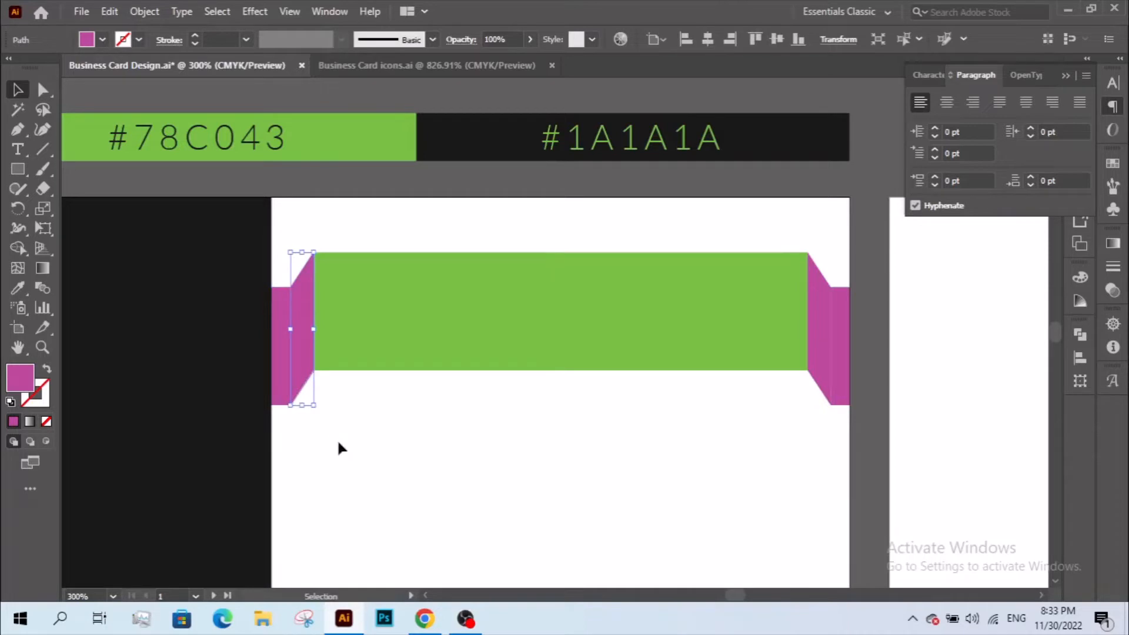
left_click(338, 448)
left_click(285, 396)
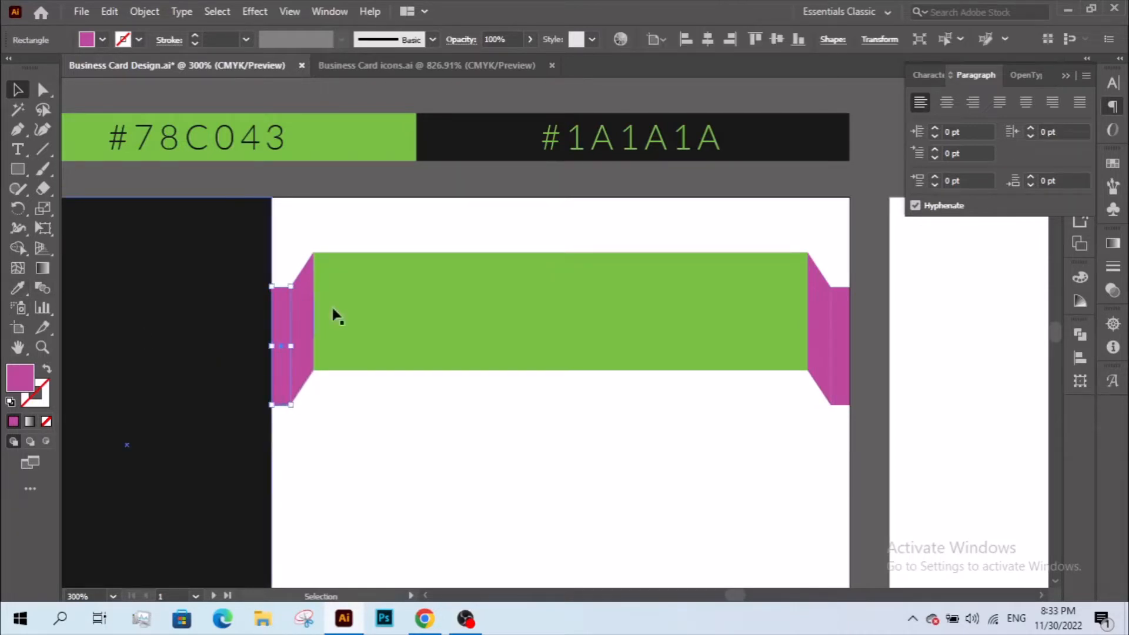
left_click(843, 348, "shift")
key("i")
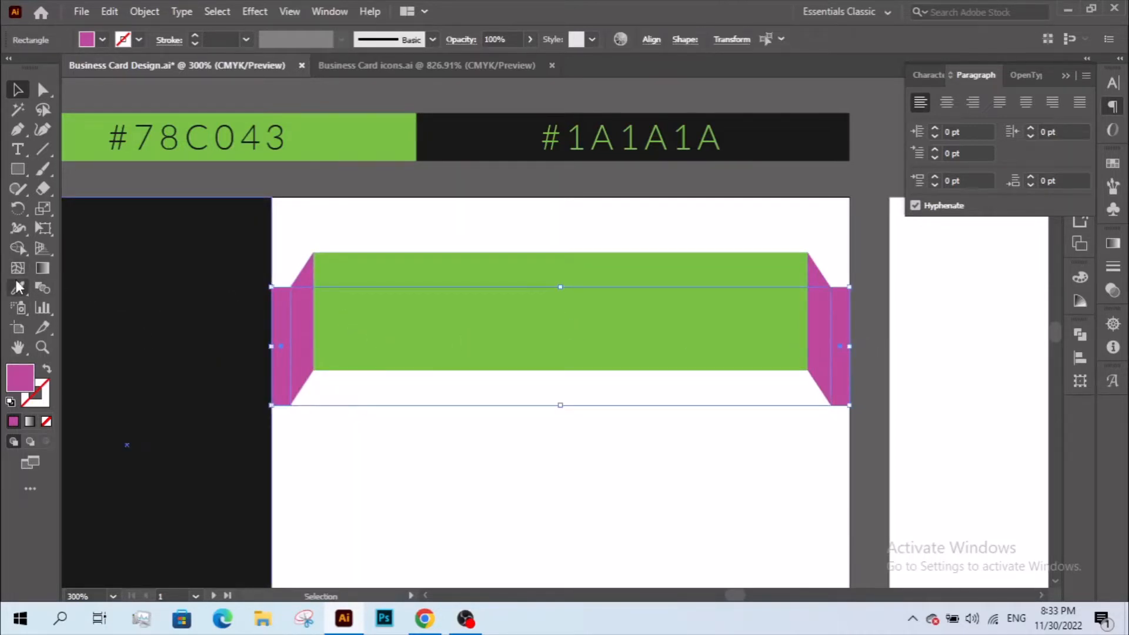
left_click(481, 295)
- Copy the left and right fold shapes
left_click(17, 94)
left_click(125, 200)
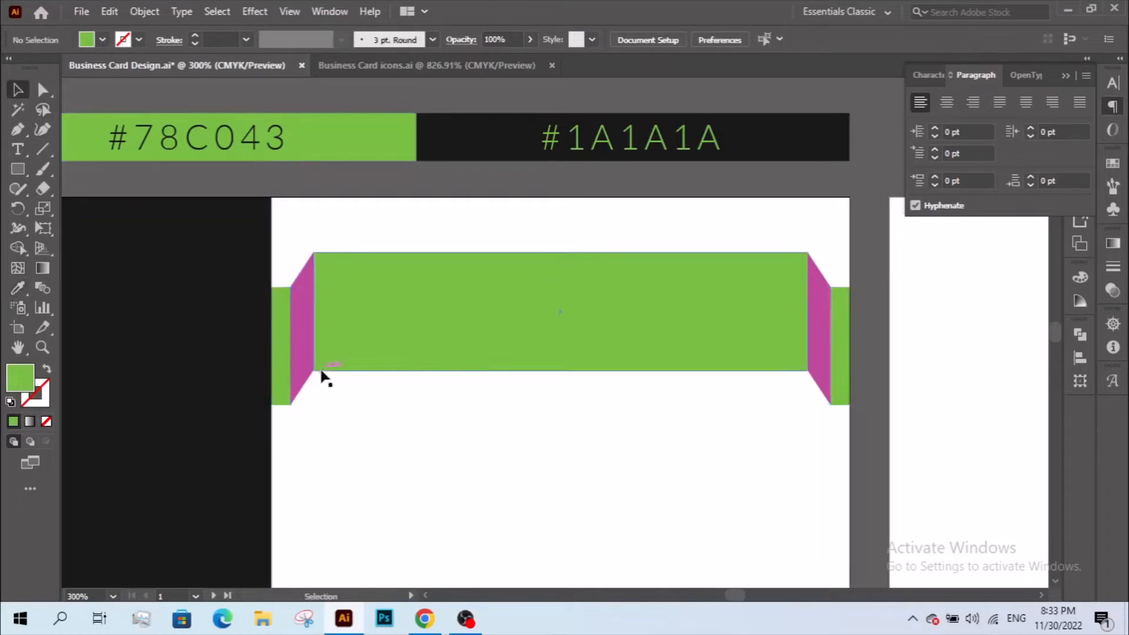
left_click(300, 358)
left_click(821, 356, "shift")
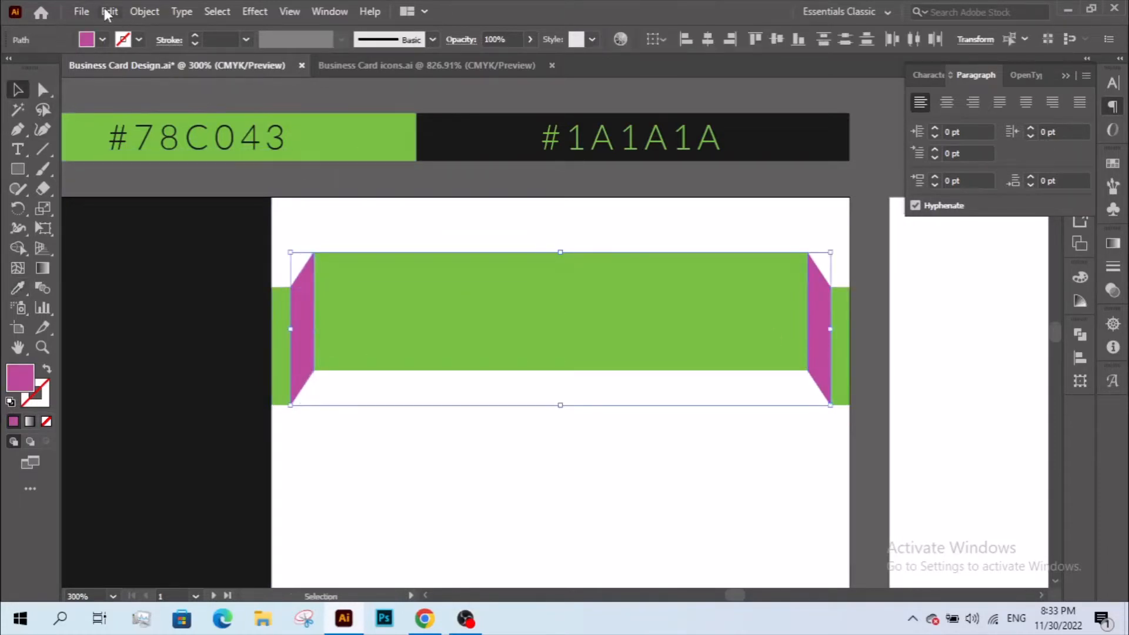
left_click(106, 12)
left_click(160, 89)
- Unite the banner, folds and end tabs with Pathfinder and recolour the shape #78C043
left_click_drag(294, 448, 844, 335)
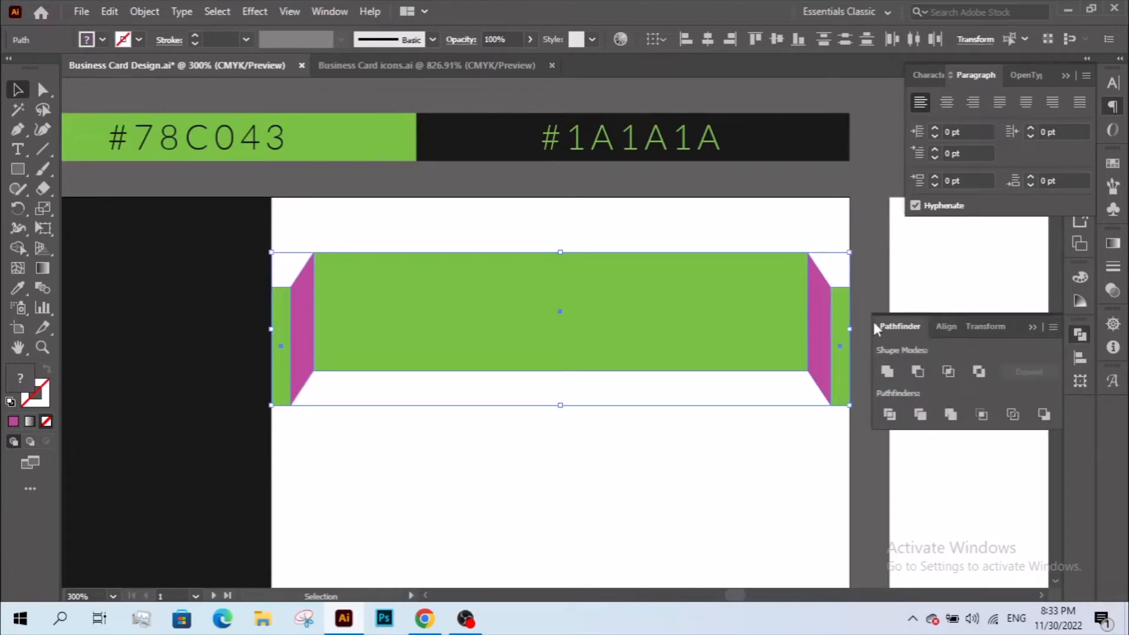
left_click(328, 13)
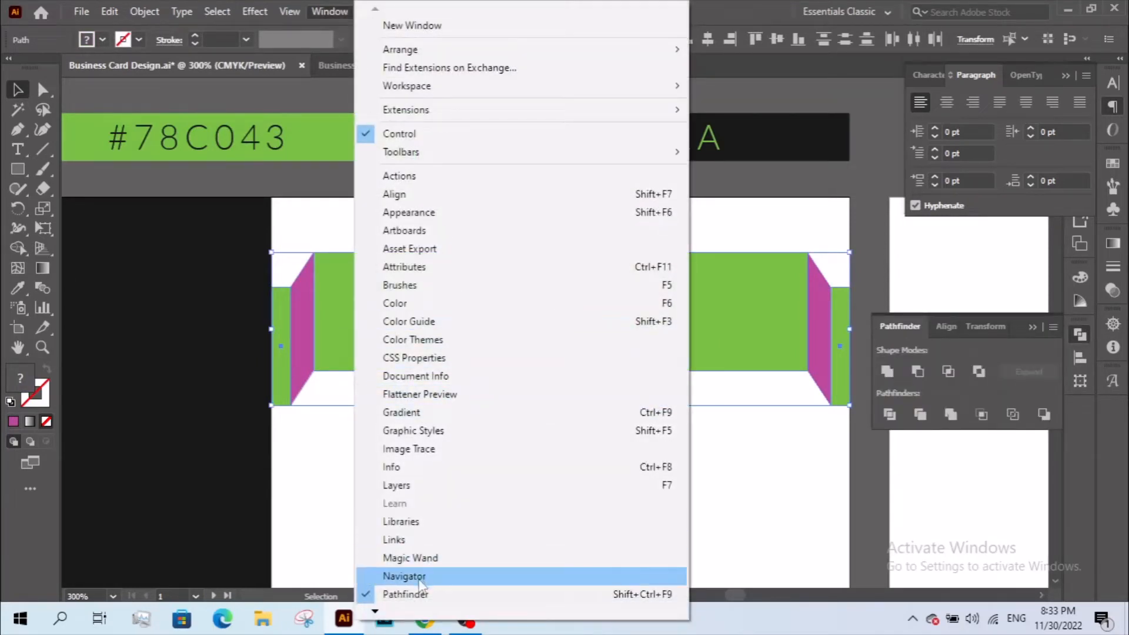
left_click(428, 595)
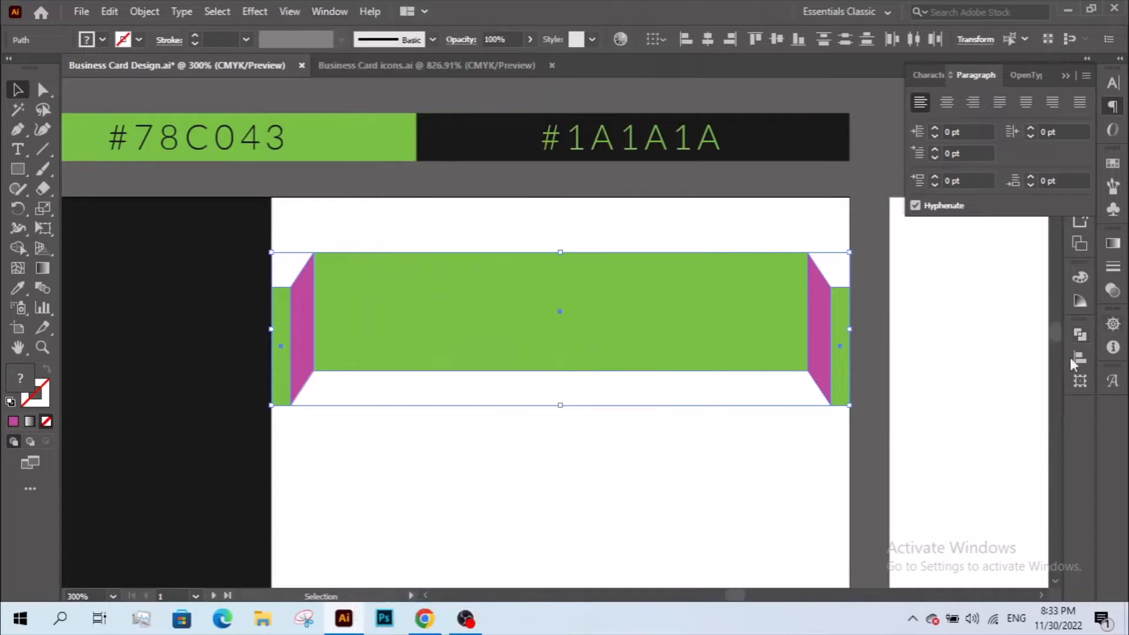
left_click(1080, 335)
left_click(888, 374)
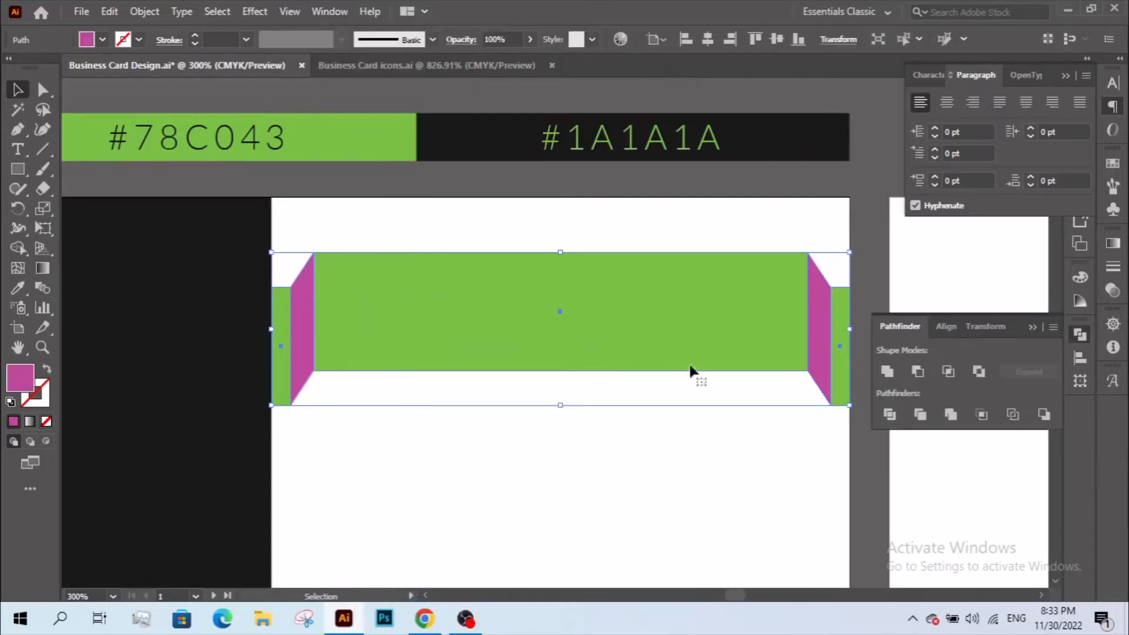
key("i")
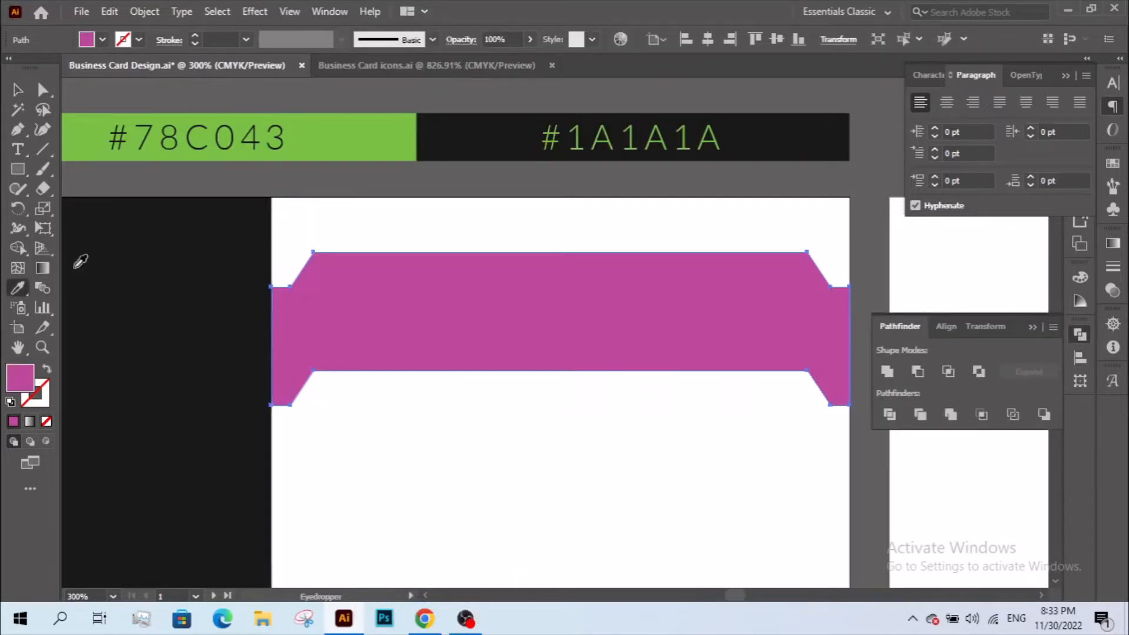
left_click(353, 140)
left_click(17, 93)
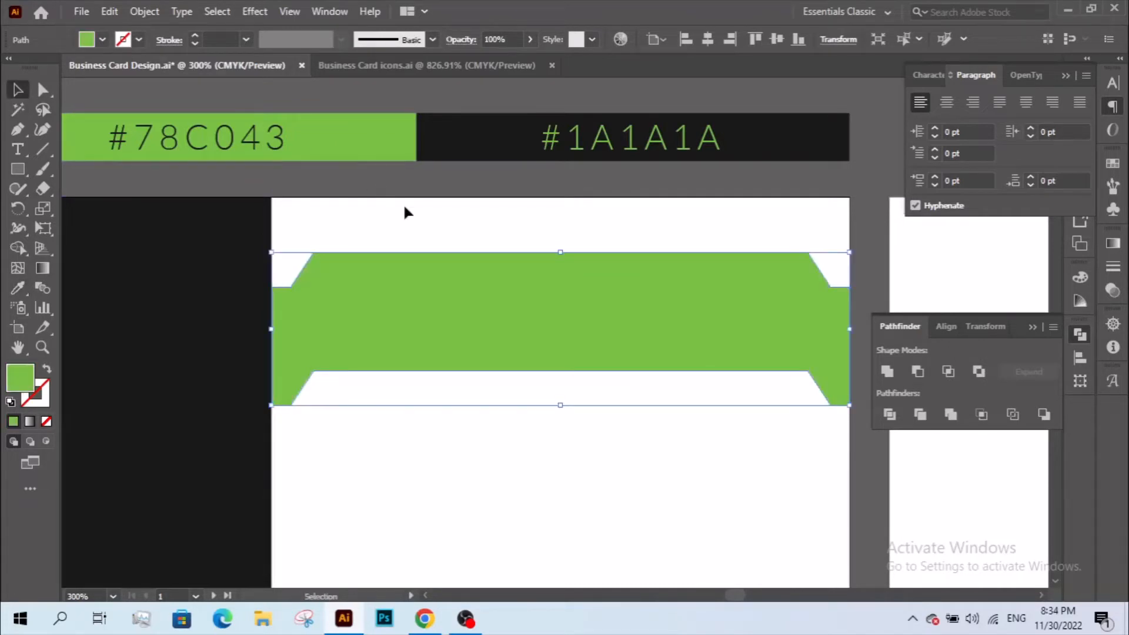
left_click(404, 207)
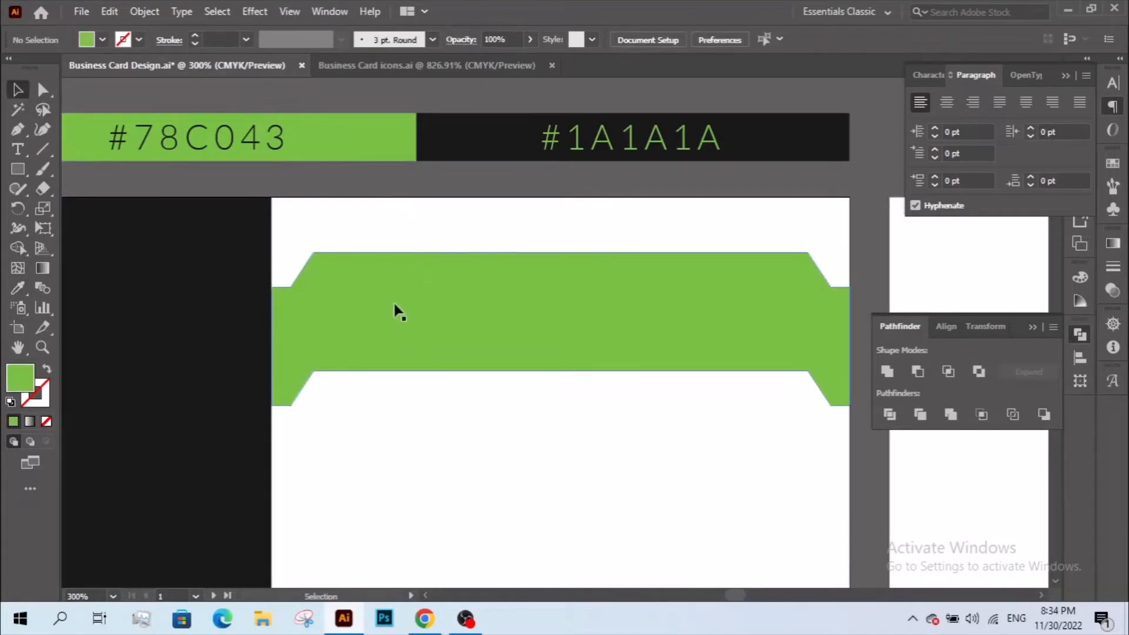
- Paste the fold copies in place and group the two side panels
left_click(1034, 327)
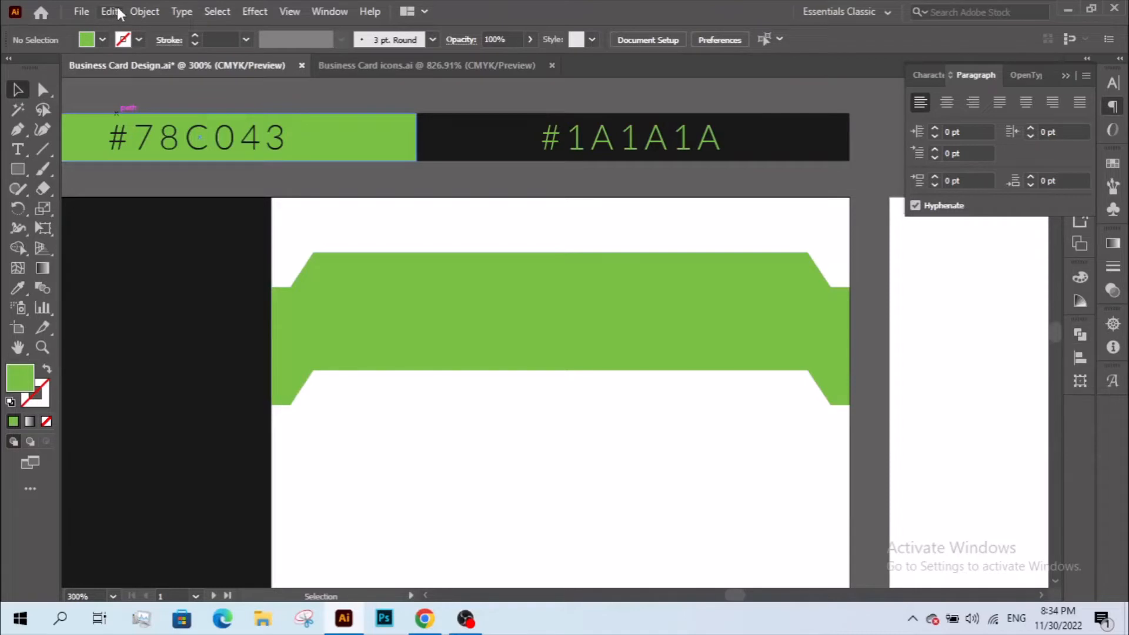
left_click(112, 12)
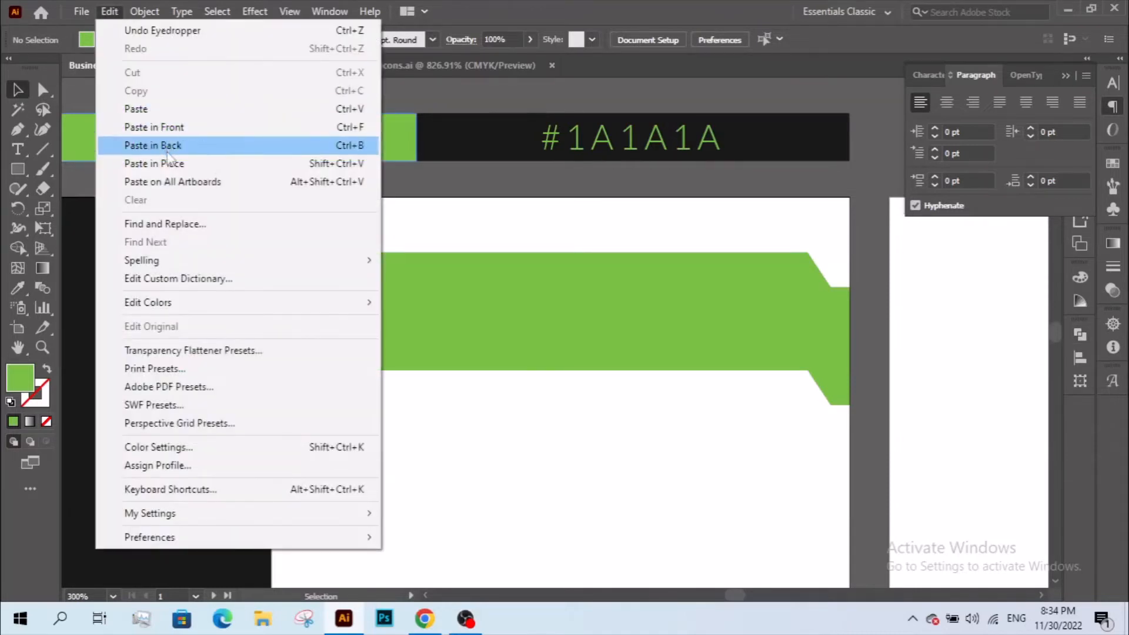
left_click(186, 170)
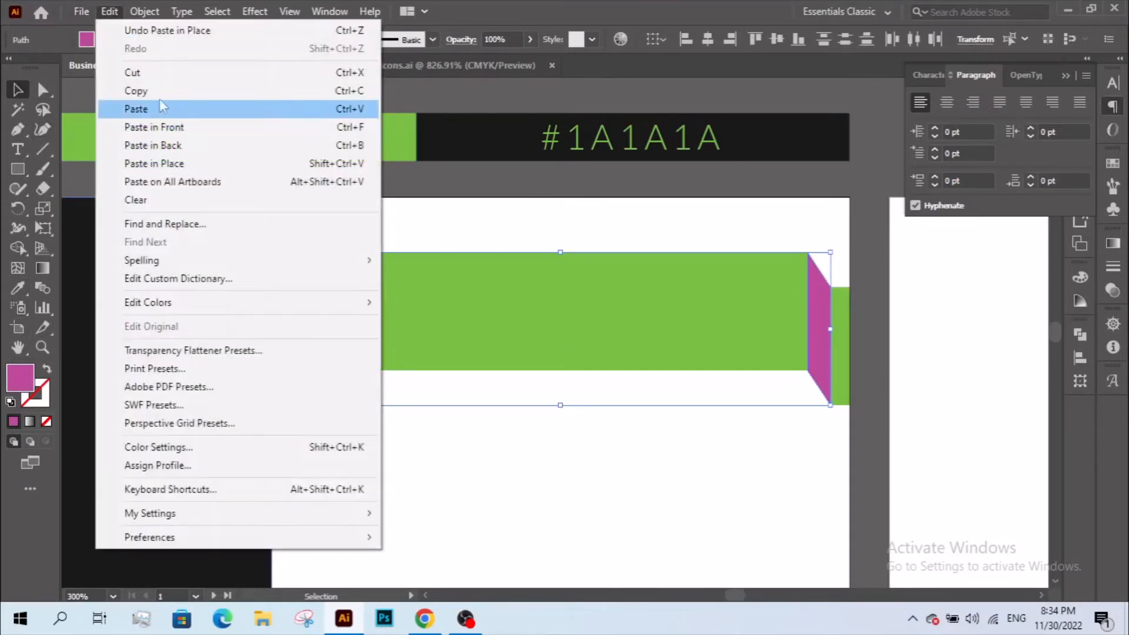
left_click(14, 92)
right_click(399, 257)
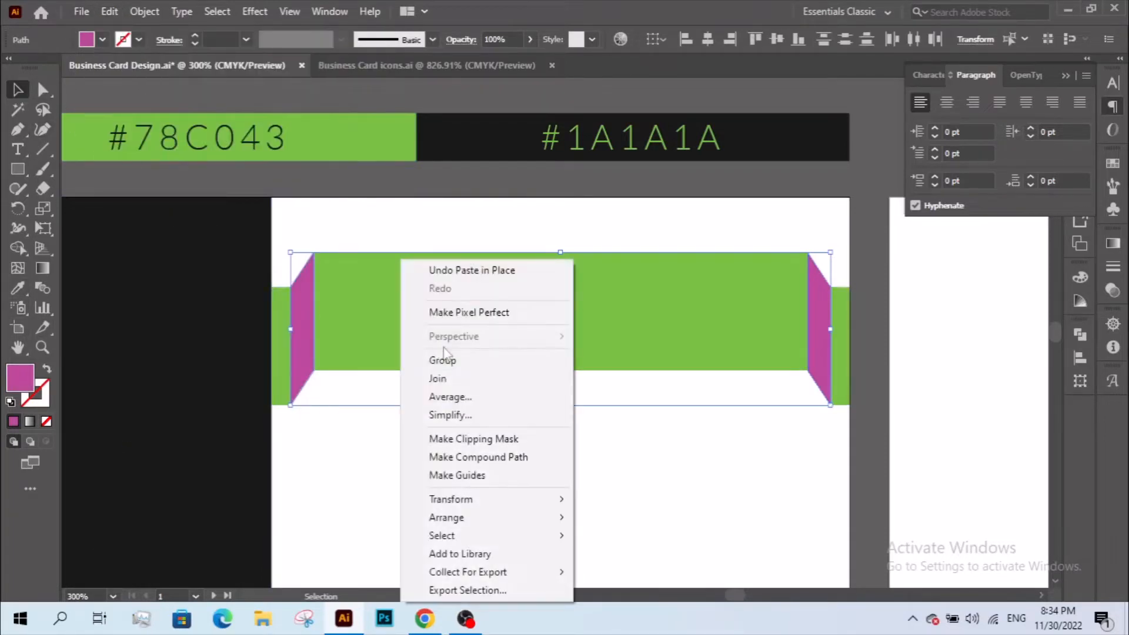
left_click(480, 363)
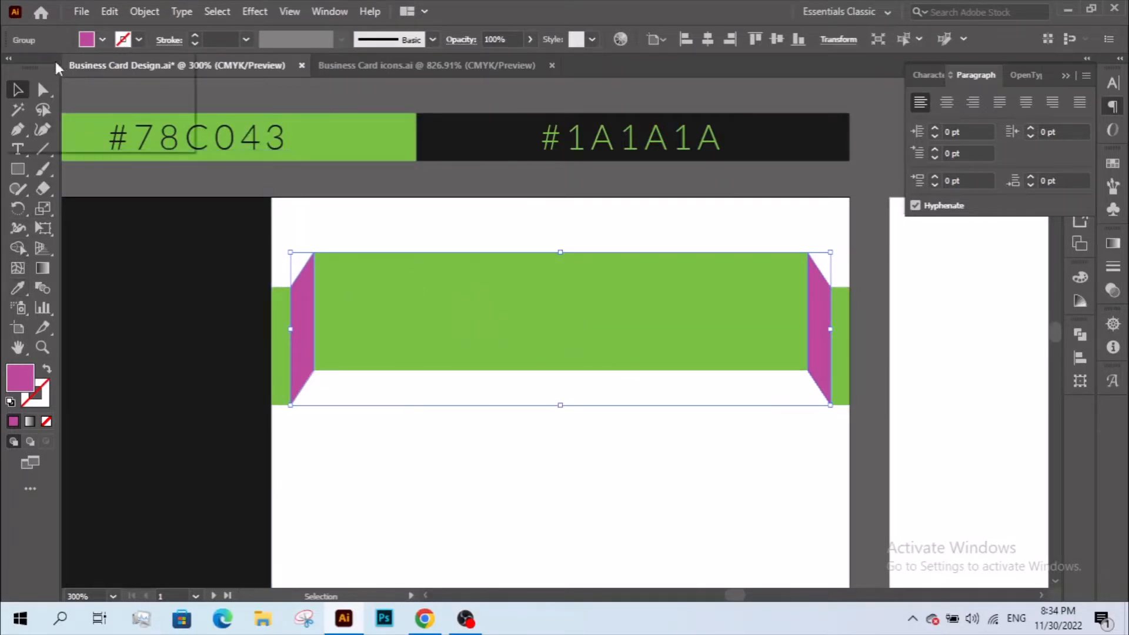
- Give the grouped side panels a black fill at 10% opacity
left_click(103, 39)
left_click(46, 67)
left_click(508, 36)
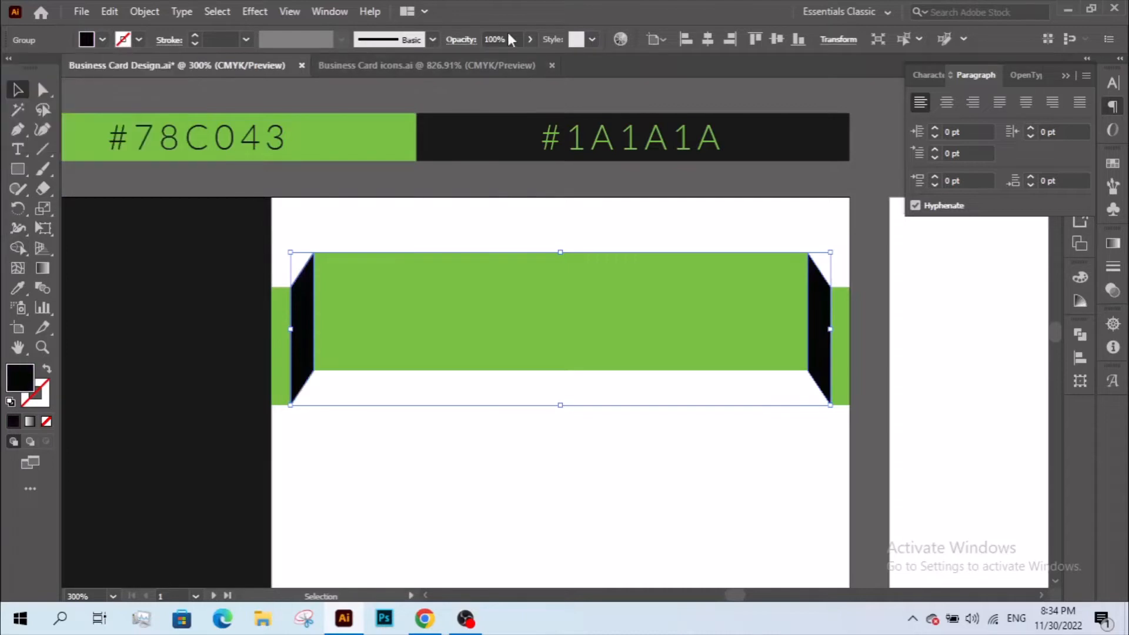
left_click(492, 37)
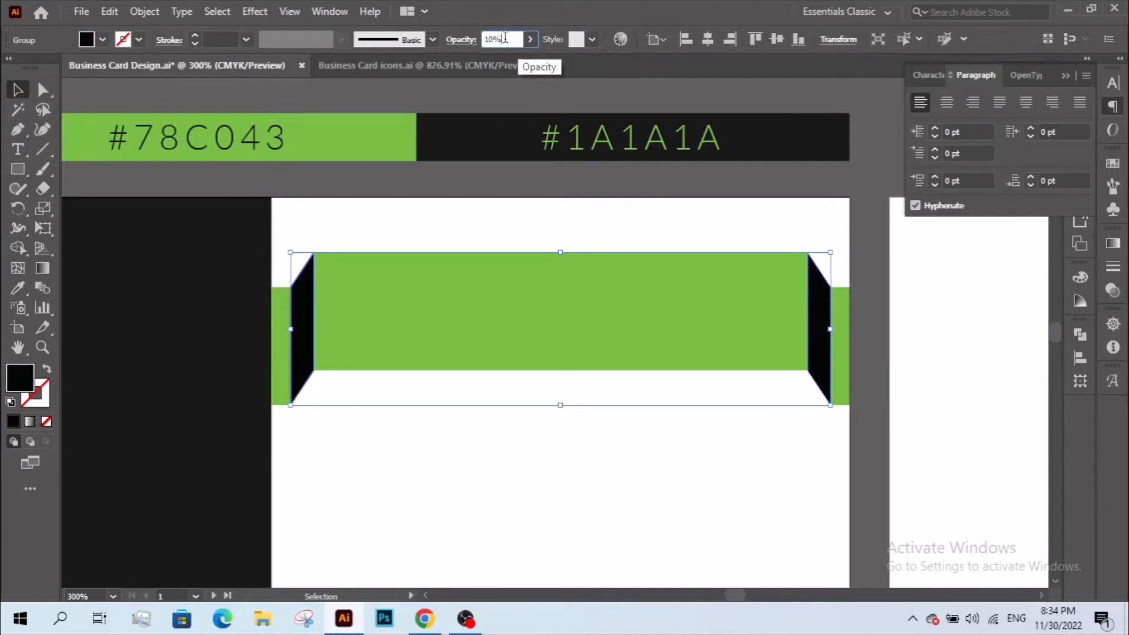
left_click(455, 41)
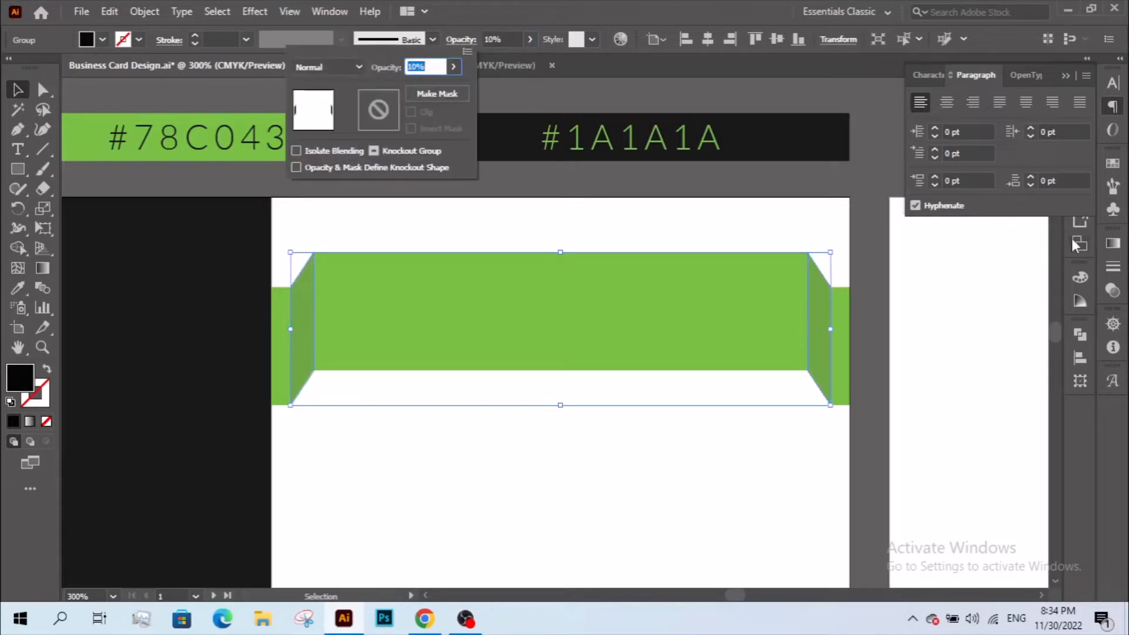
left_click(1061, 86)
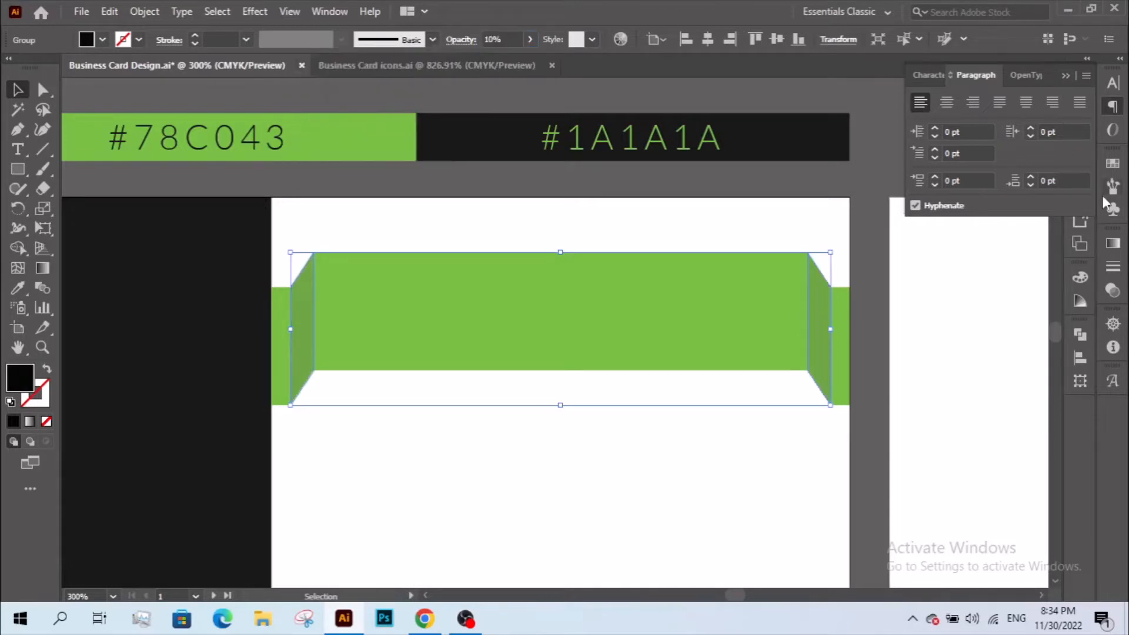
left_click(1061, 80)
- Set the side panels' blend mode to Multiply, then zoom out to frame the card
left_click(1111, 292)
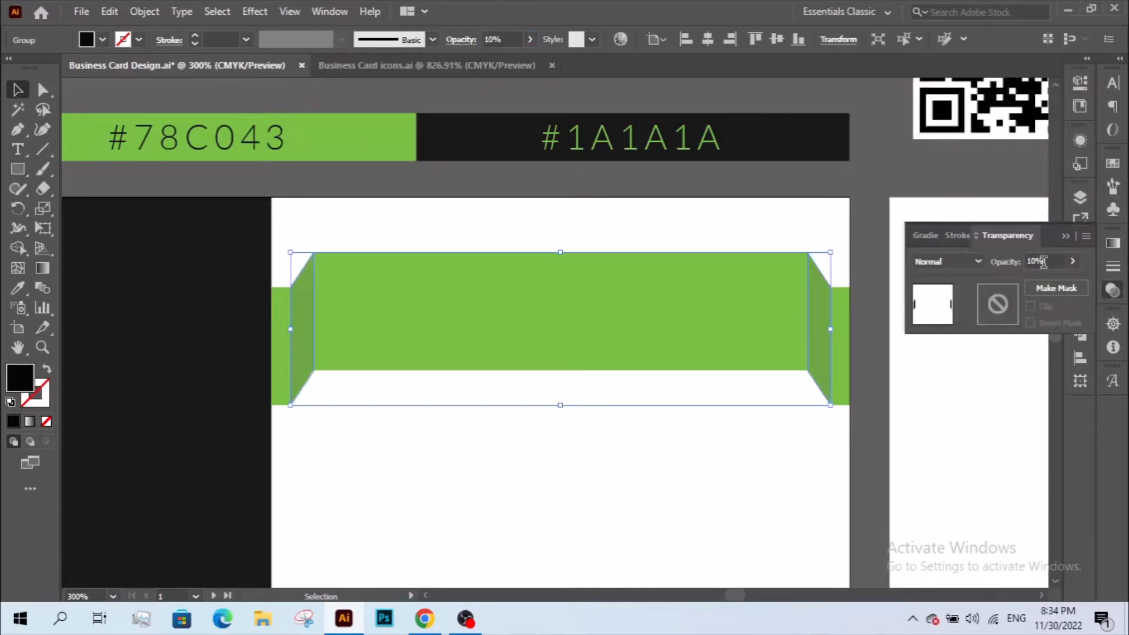
left_click(947, 261)
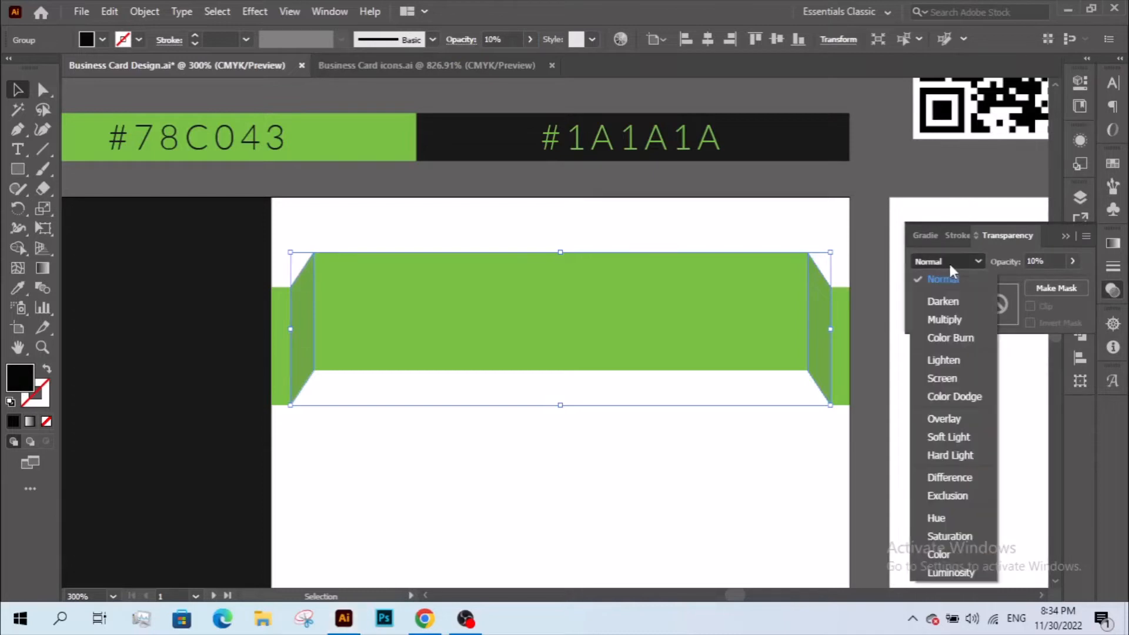
left_click(943, 320)
left_click(472, 43)
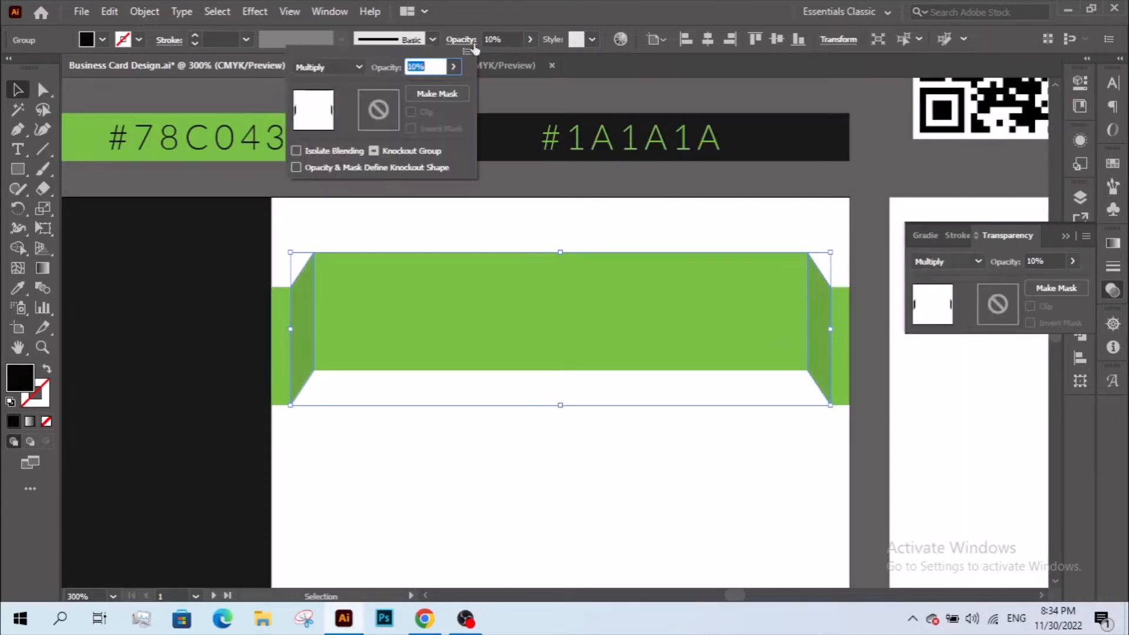
left_click(613, 215)
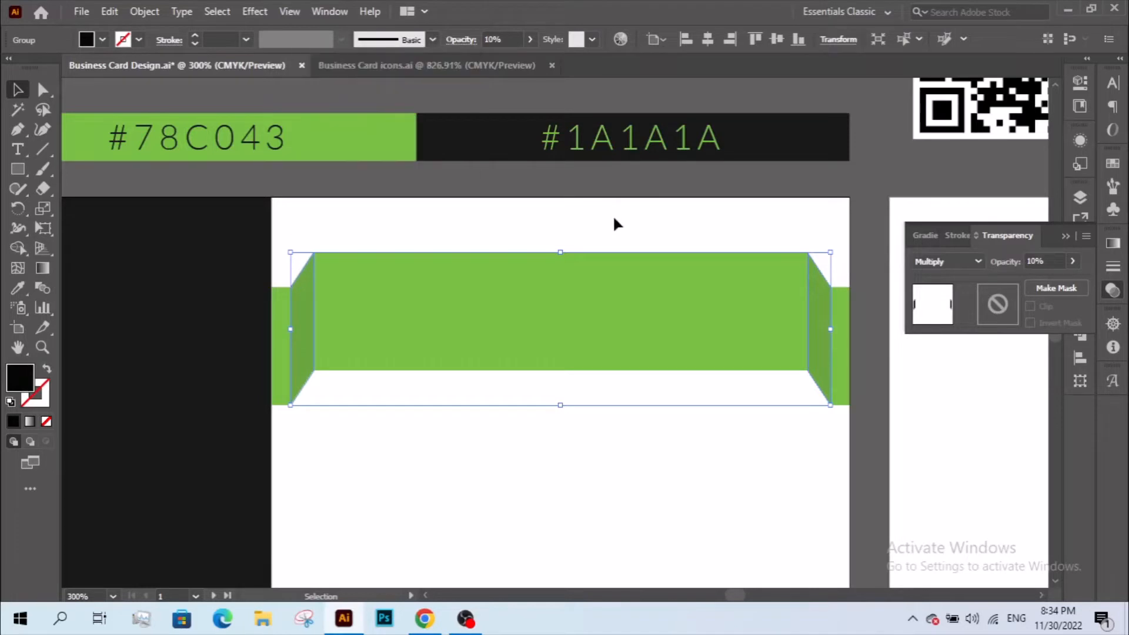
left_click(612, 215)
key("z")
left_click(616, 340, "alt")
left_click_drag(604, 332, 653, 286)
- Copy the logo mark shape from inside the nested logo group
key("v")
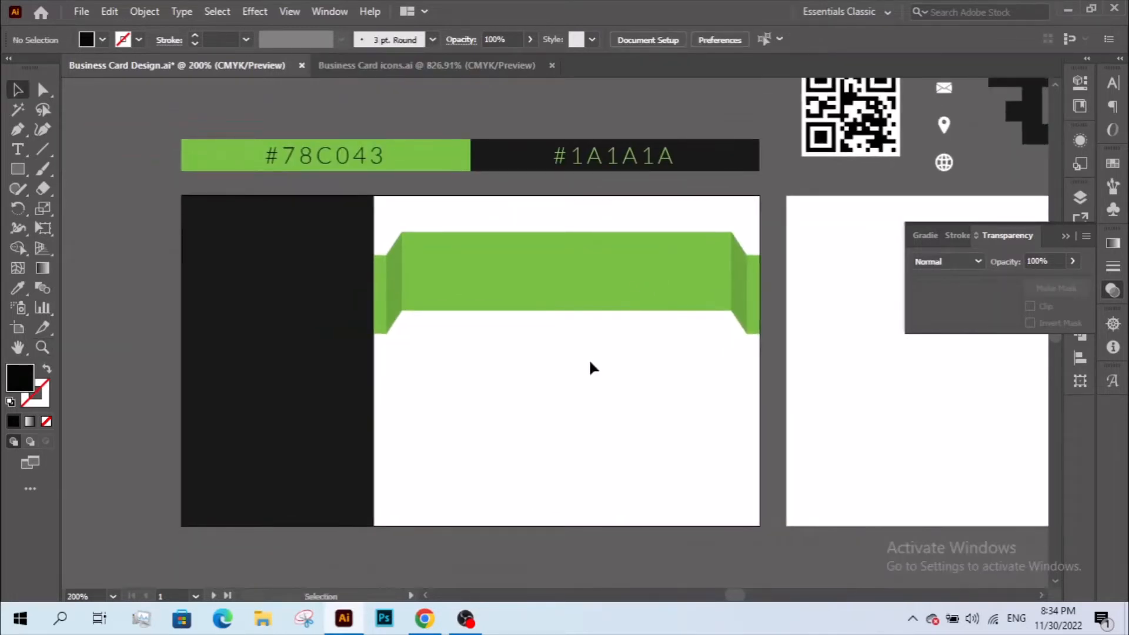
left_click_drag(611, 335, 404, 457)
left_click_drag(528, 377, 655, 202)
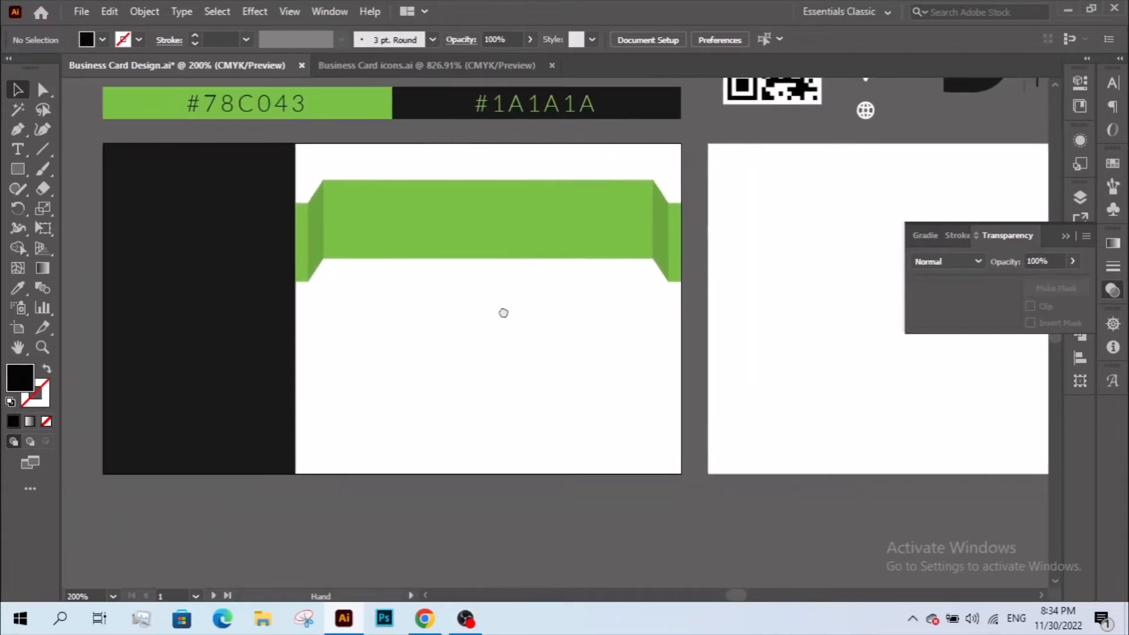
left_click_drag(448, 352, 351, 471)
left_click_drag(616, 263, 468, 323)
left_click(713, 242)
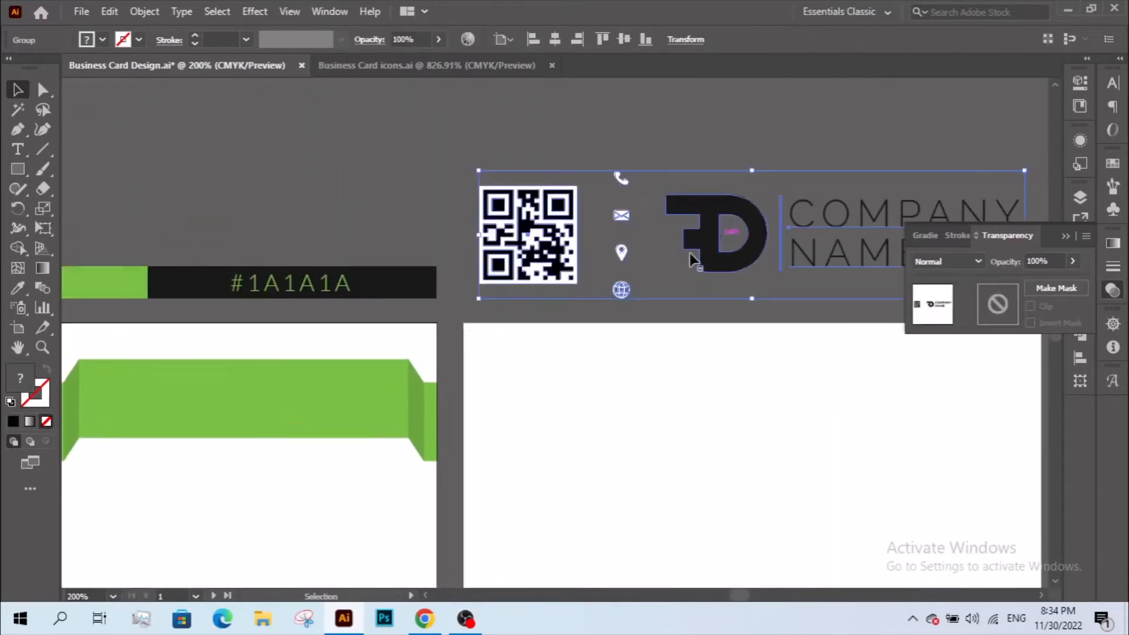
double_click(712, 243)
left_click(711, 243)
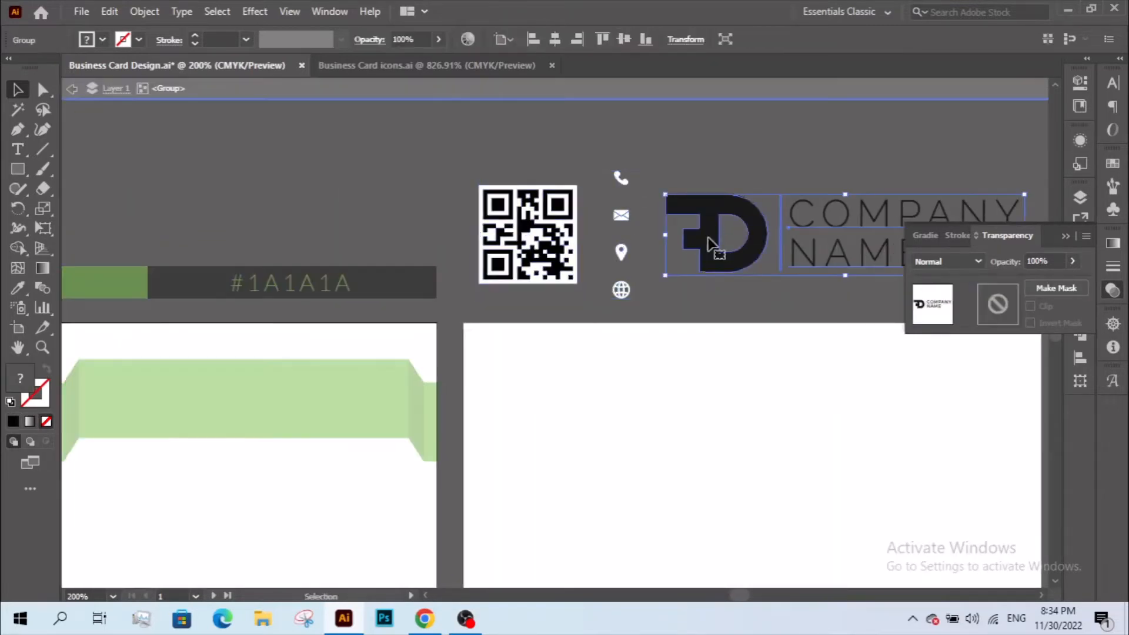
double_click(713, 244)
left_click(705, 241)
left_click(110, 11)
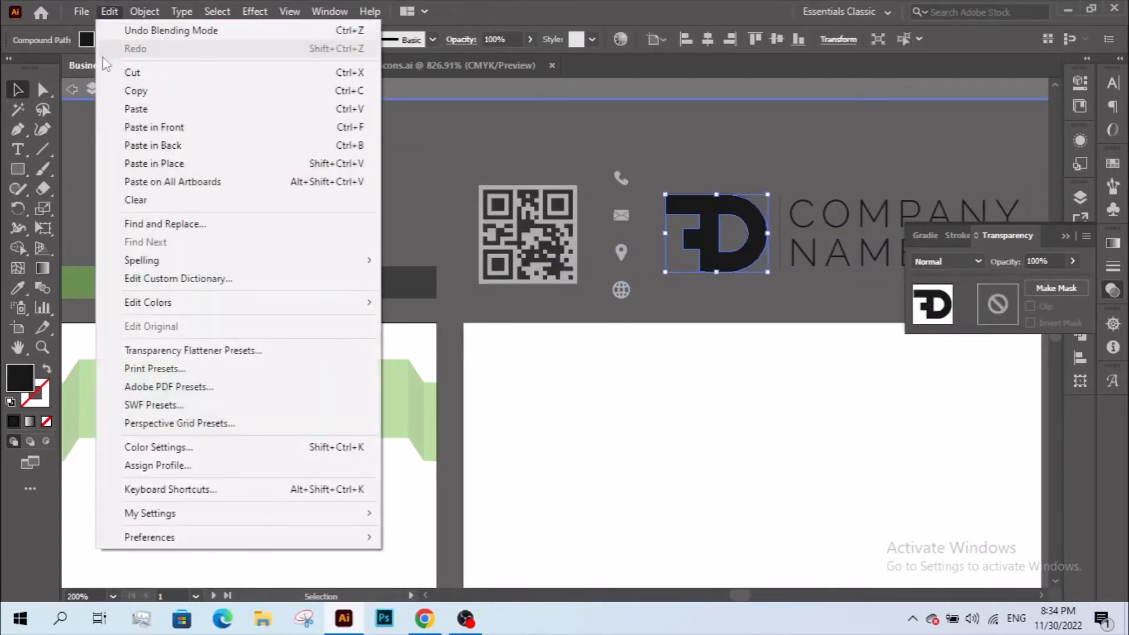
left_click(118, 89)
- Paste the logo mark onto the card and centre it on the dark panel
double_click(234, 141)
left_click_drag(234, 141, 588, 138)
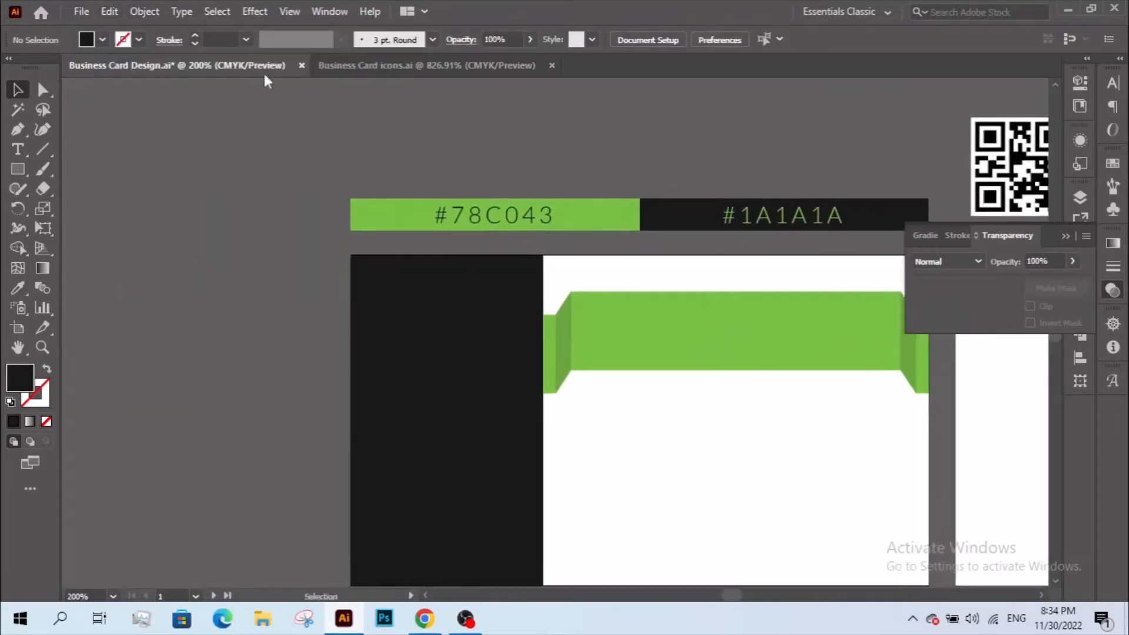
left_click(109, 11)
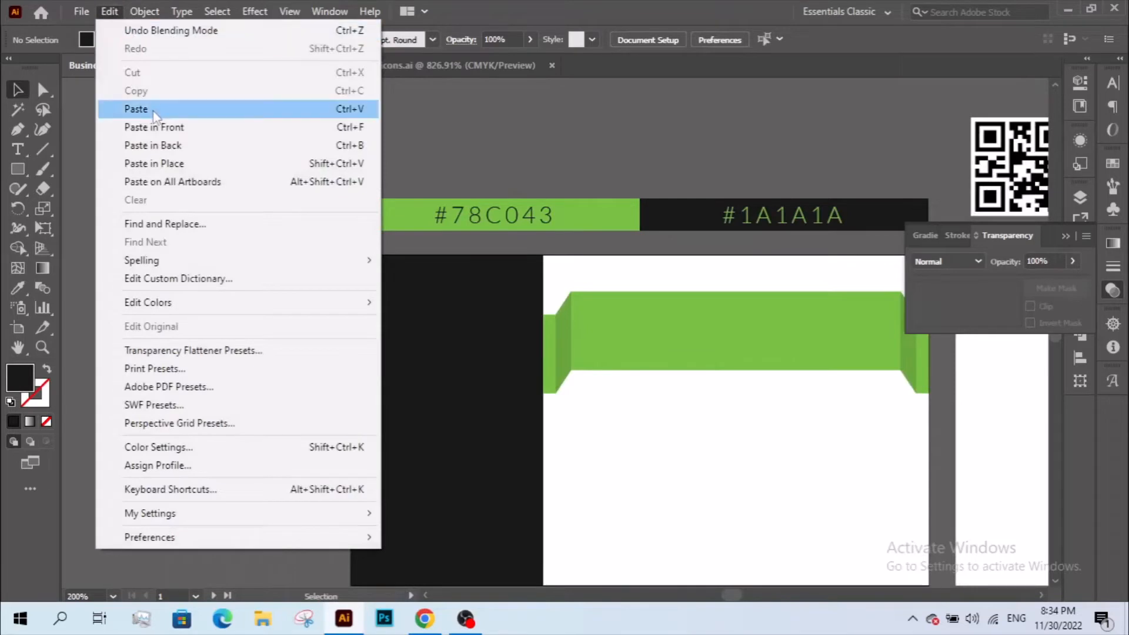
left_click(136, 109)
left_click_drag(493, 327, 346, 189)
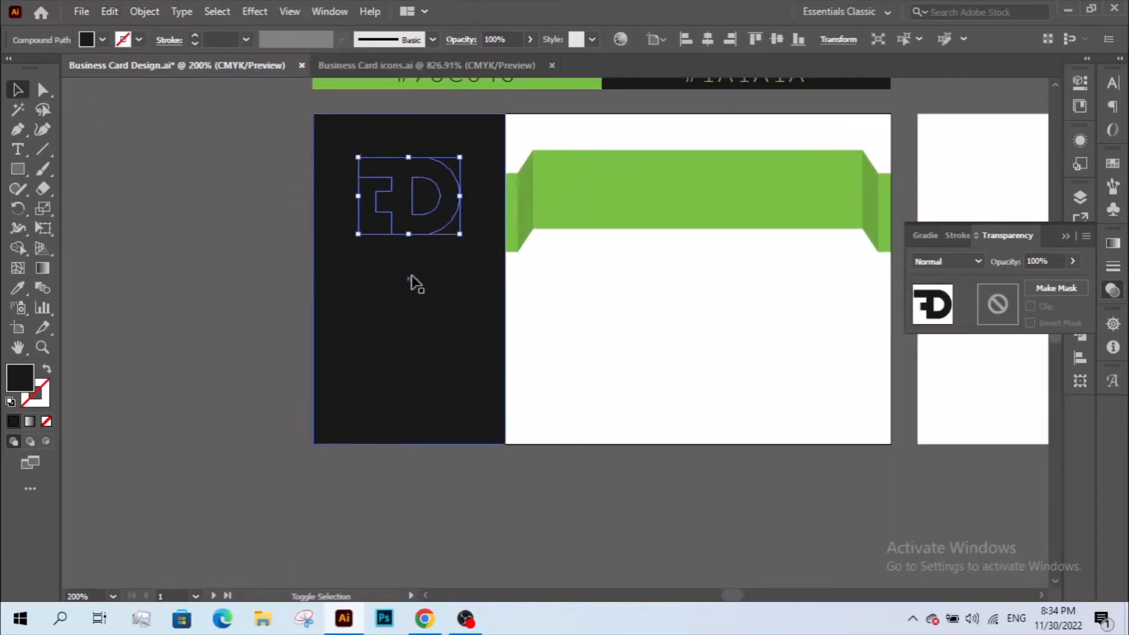
left_click(411, 282, "shift")
left_click(715, 38)
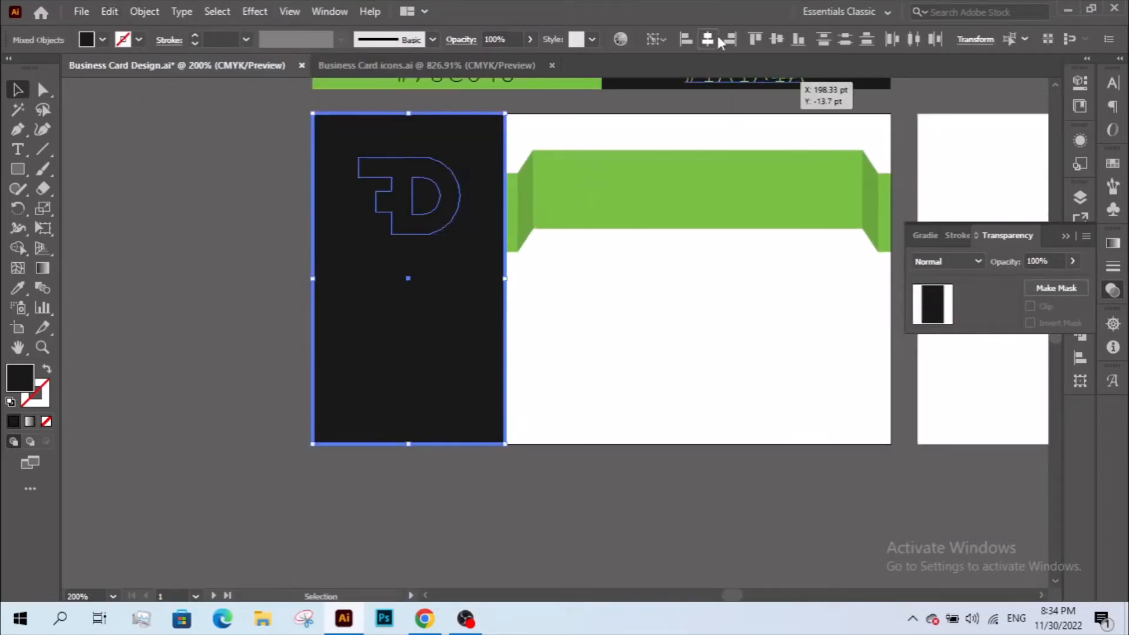
left_click(777, 39)
- Recolour the pasted logo mark with the banner's green using the Eyedropper
left_click(443, 294)
key("i")
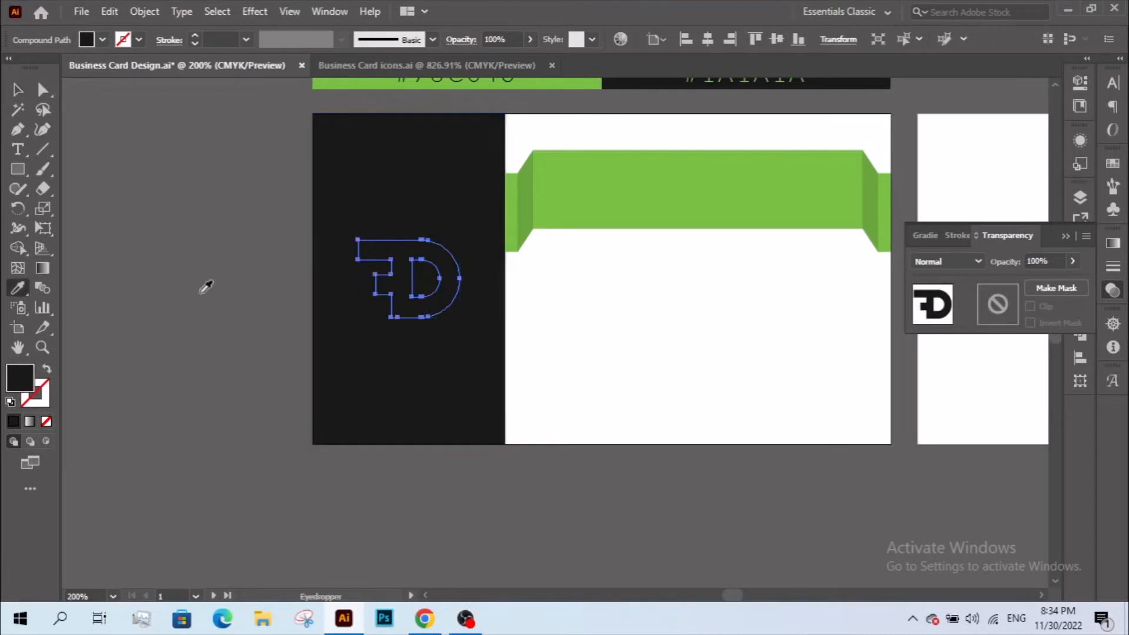
left_click_drag(568, 257, 575, 318)
left_click(556, 310)
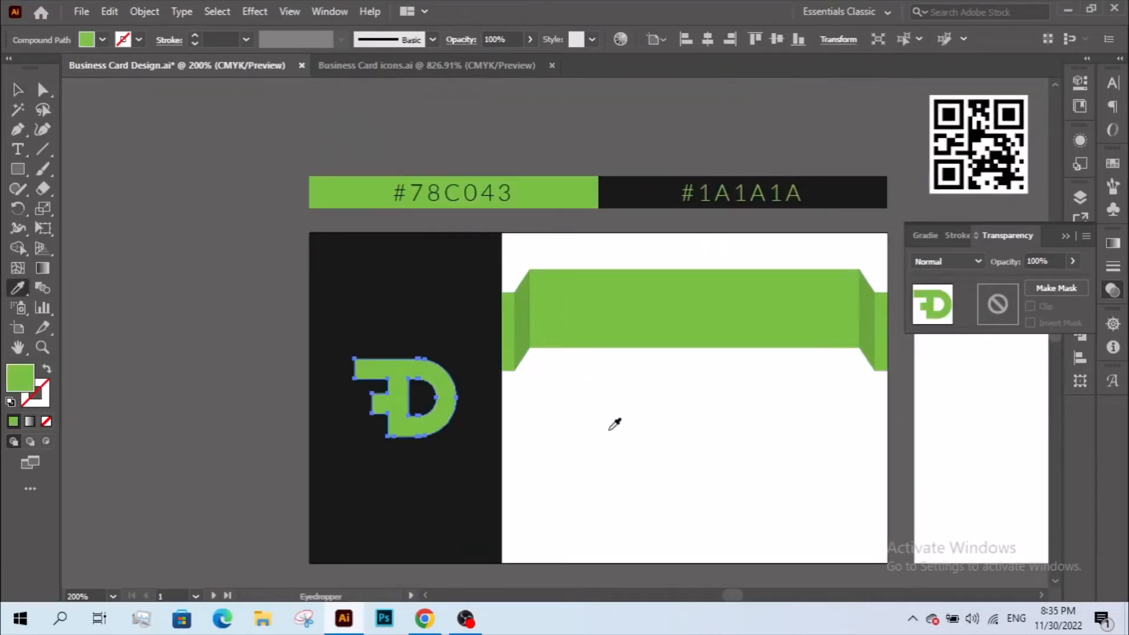
- Move the green logo higher on the dark panel and frame the whole card
left_click(17, 89)
left_click(391, 454)
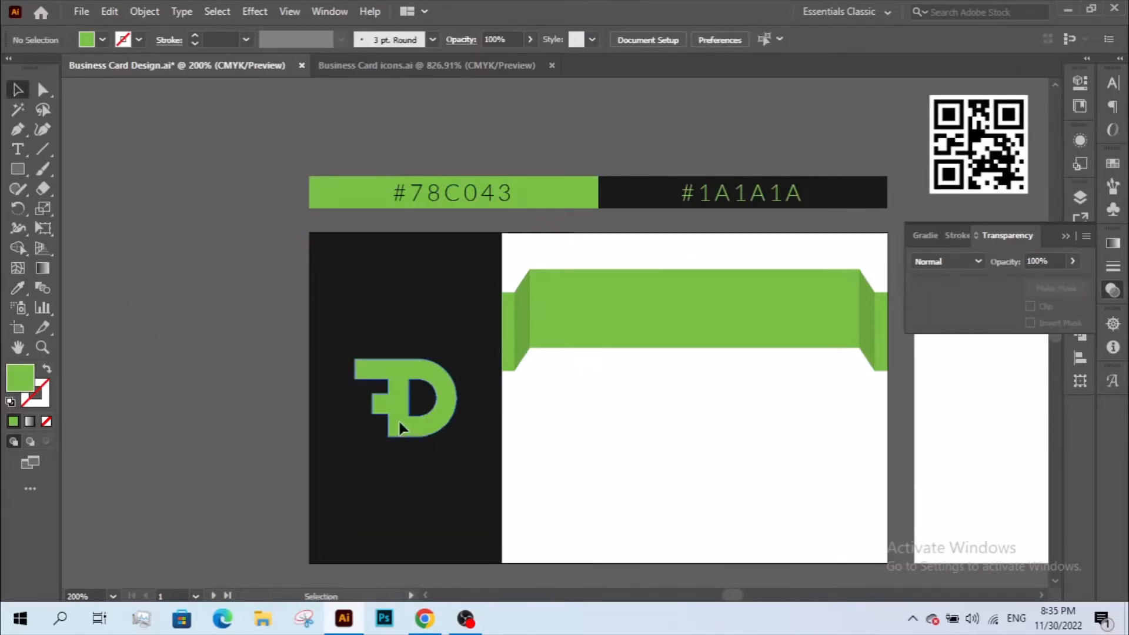
left_click_drag(398, 424, 249, 336)
left_click(272, 389)
left_click_drag(577, 369, 525, 370)
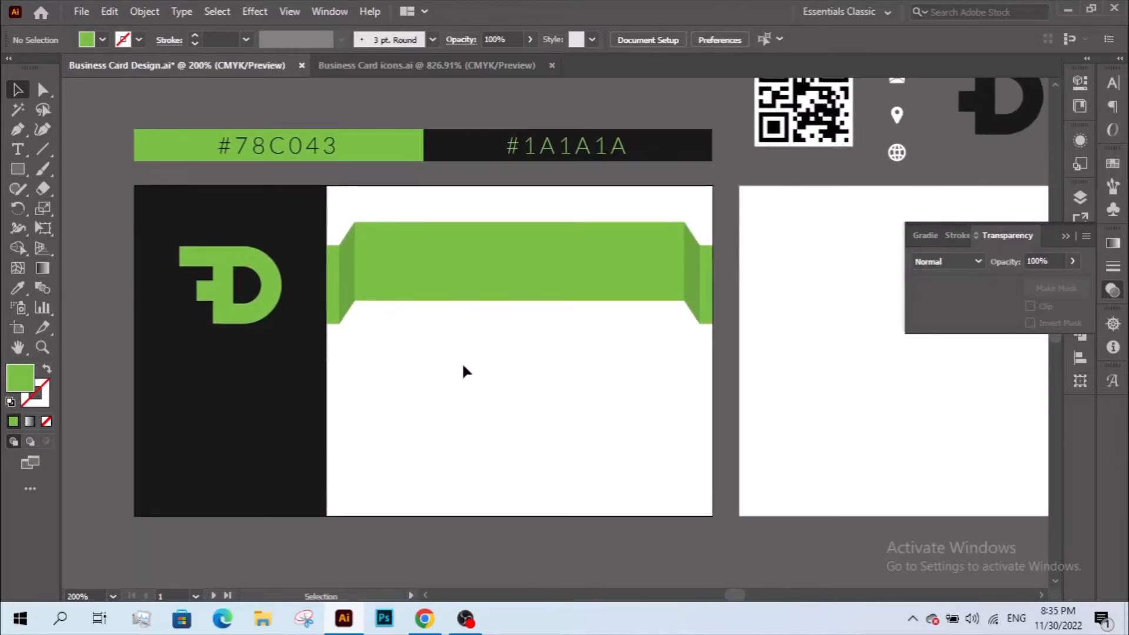
left_click(449, 332, "ctrl+alt")
left_click_drag(502, 313, 354, 336)
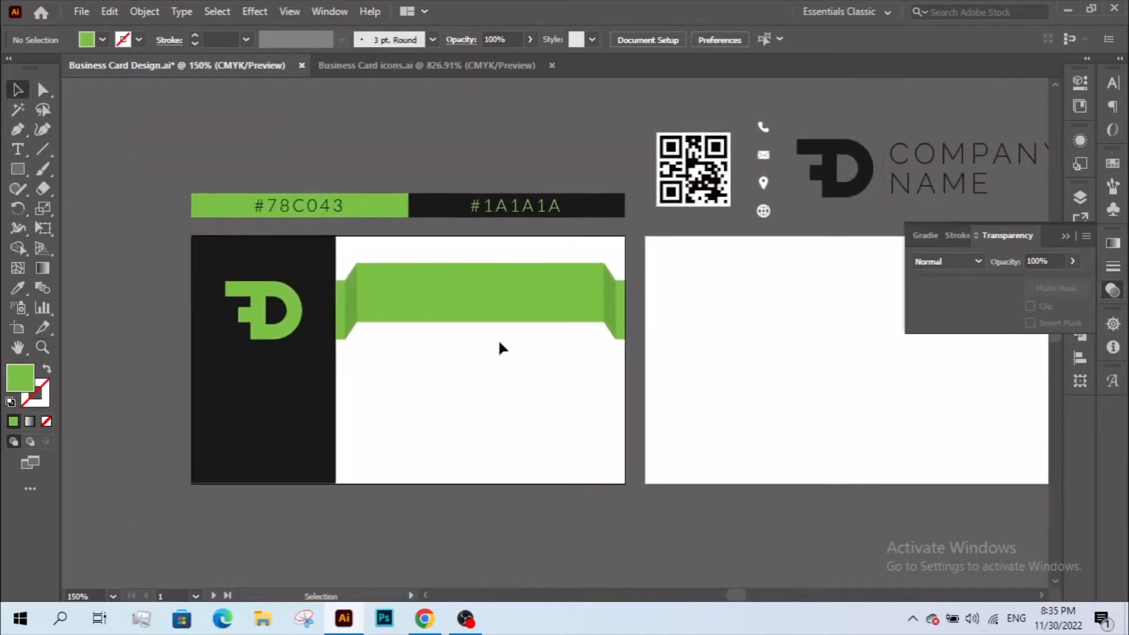
- Add the cardholder's name as a text line and set it to Lato Black weight
left_click(17, 149)
left_click(412, 366)
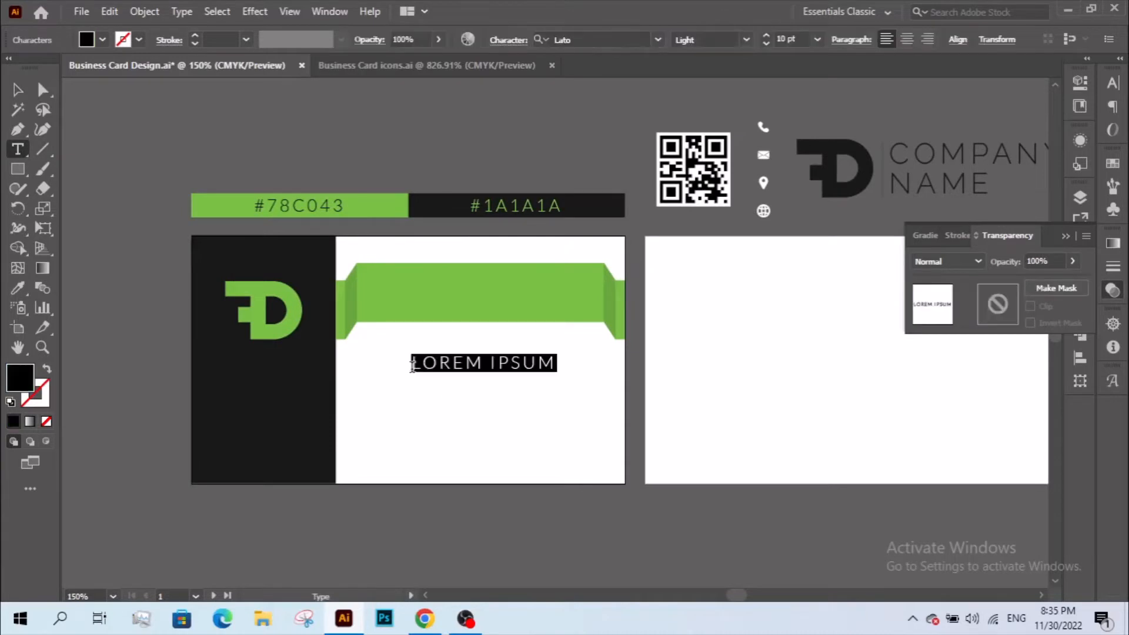
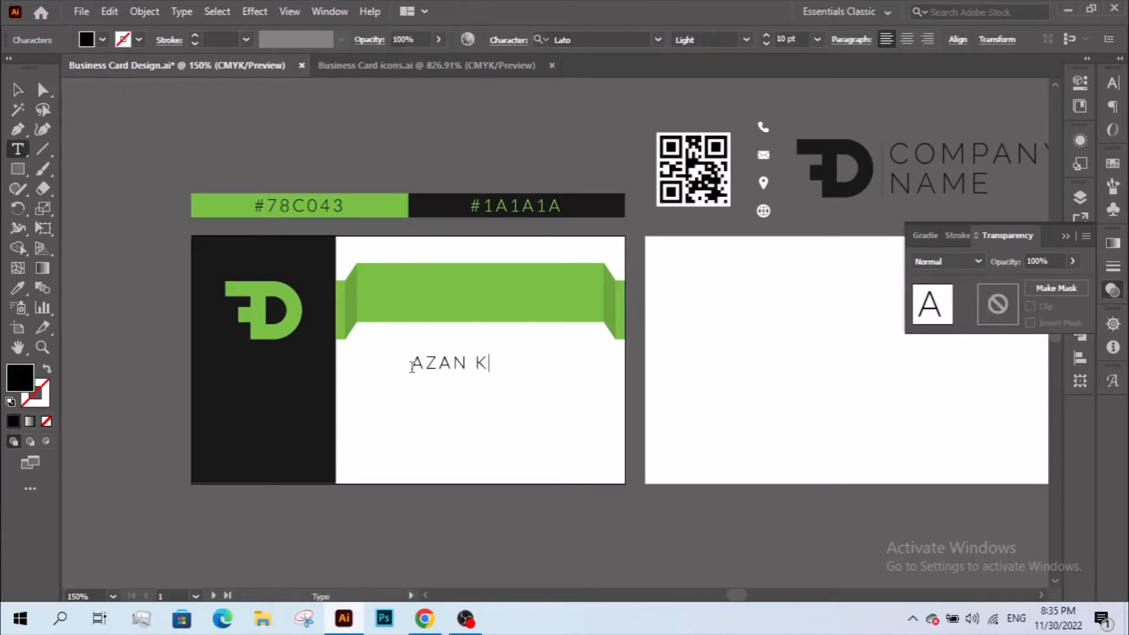
left_click(587, 36)
left_click(745, 39)
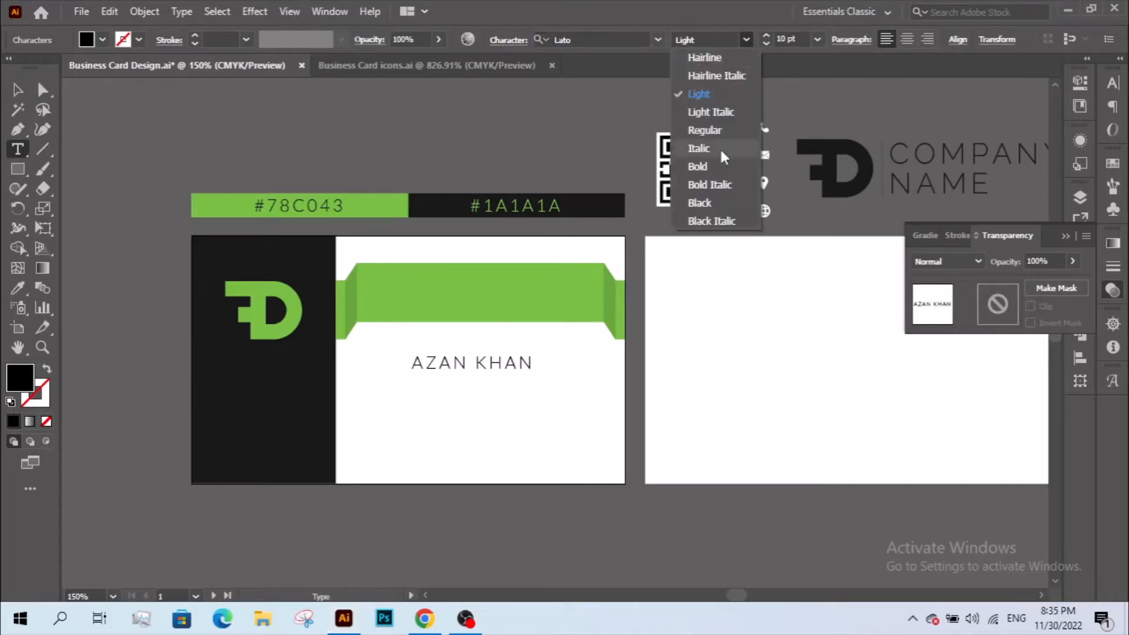
left_click(719, 209)
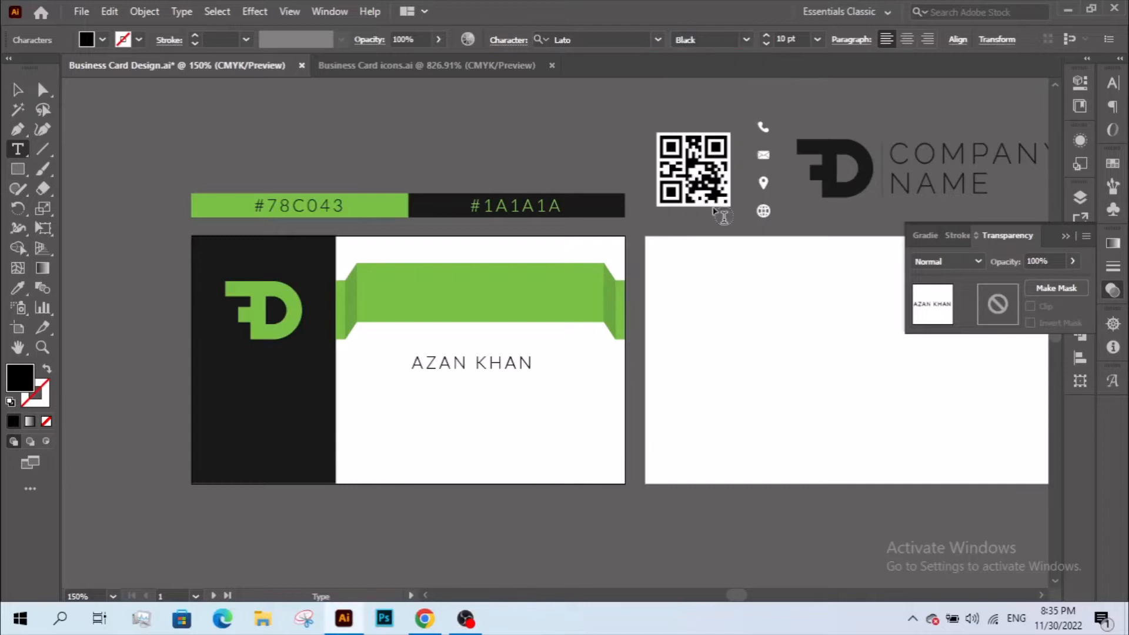
left_click(18, 89)
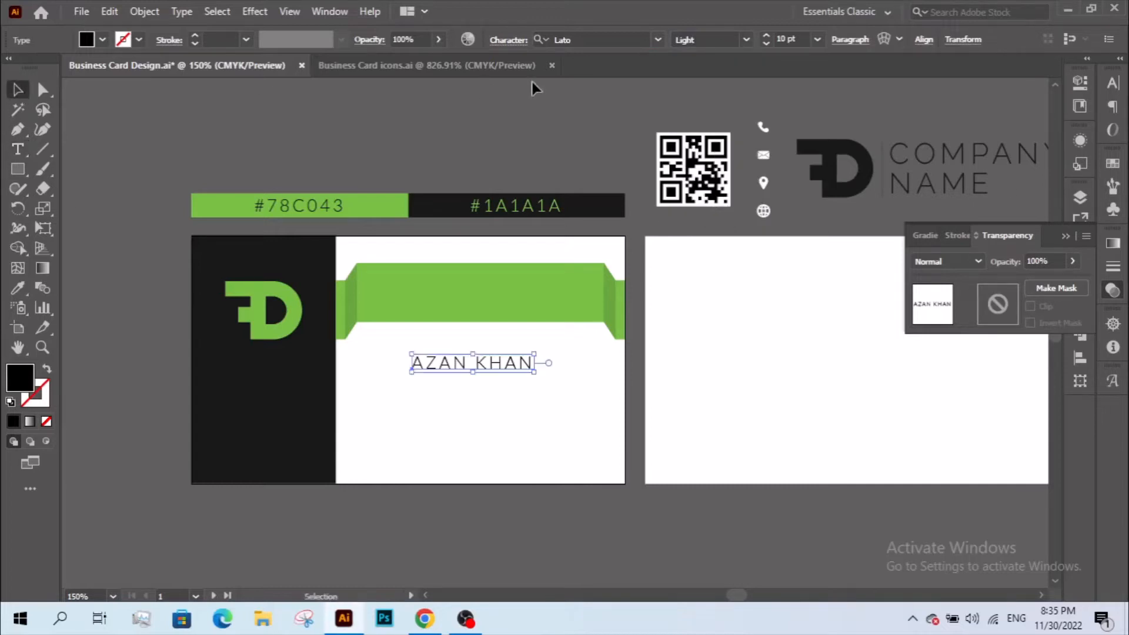
left_click(739, 34)
left_click(701, 205)
- Move the name text onto the green ribbon and scale it up
left_click(509, 398)
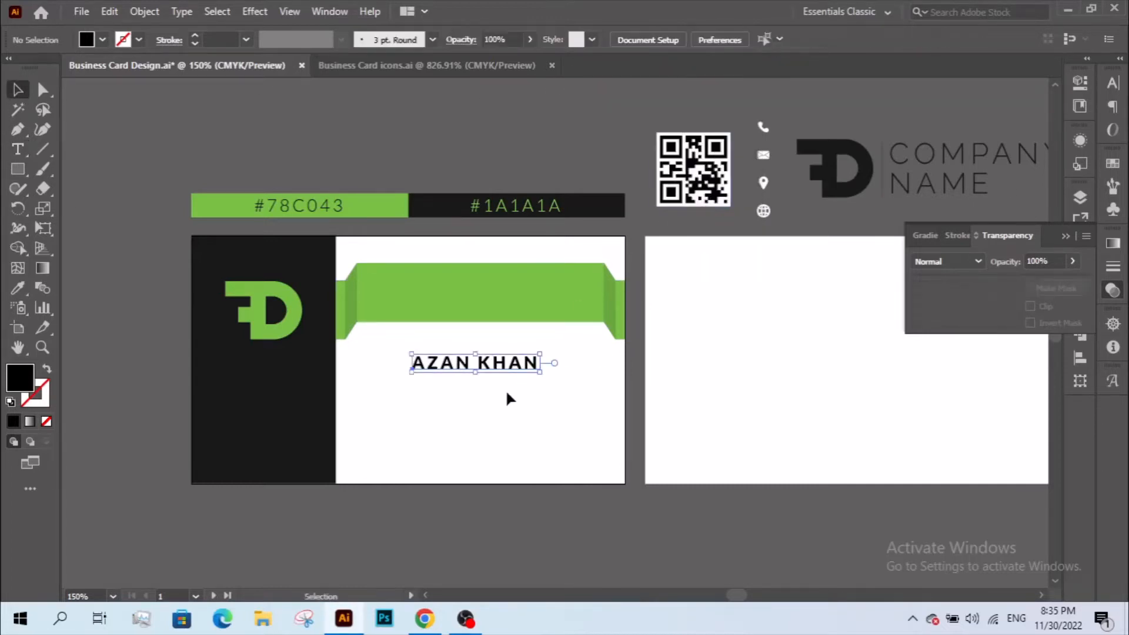
left_click_drag(477, 369, 465, 297)
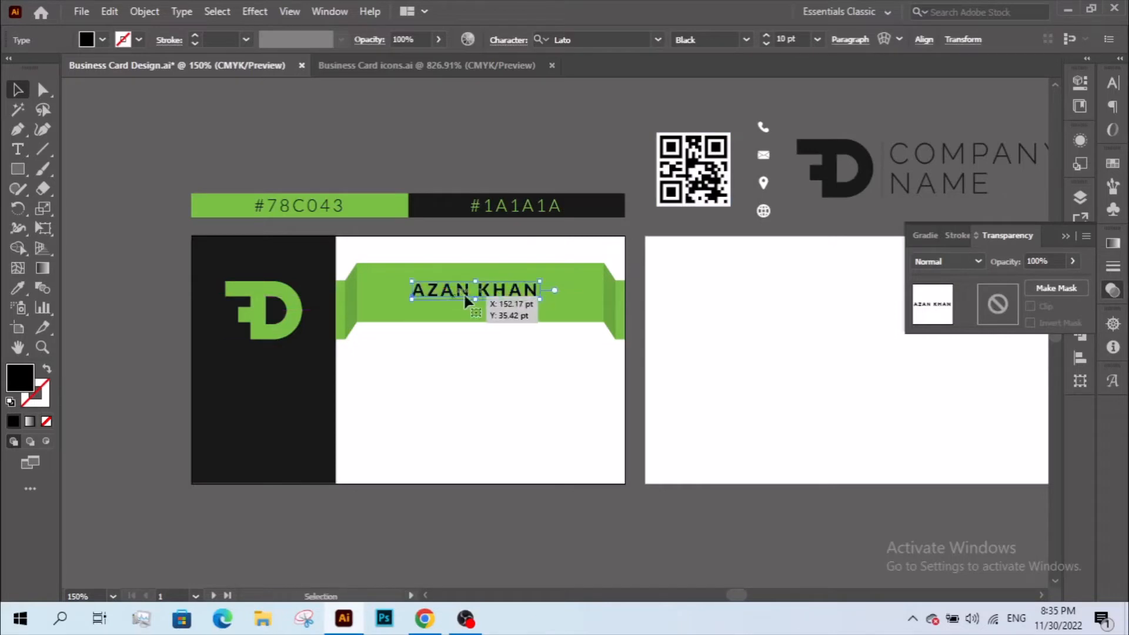
left_click_drag(541, 290, 574, 289)
left_click(506, 383)
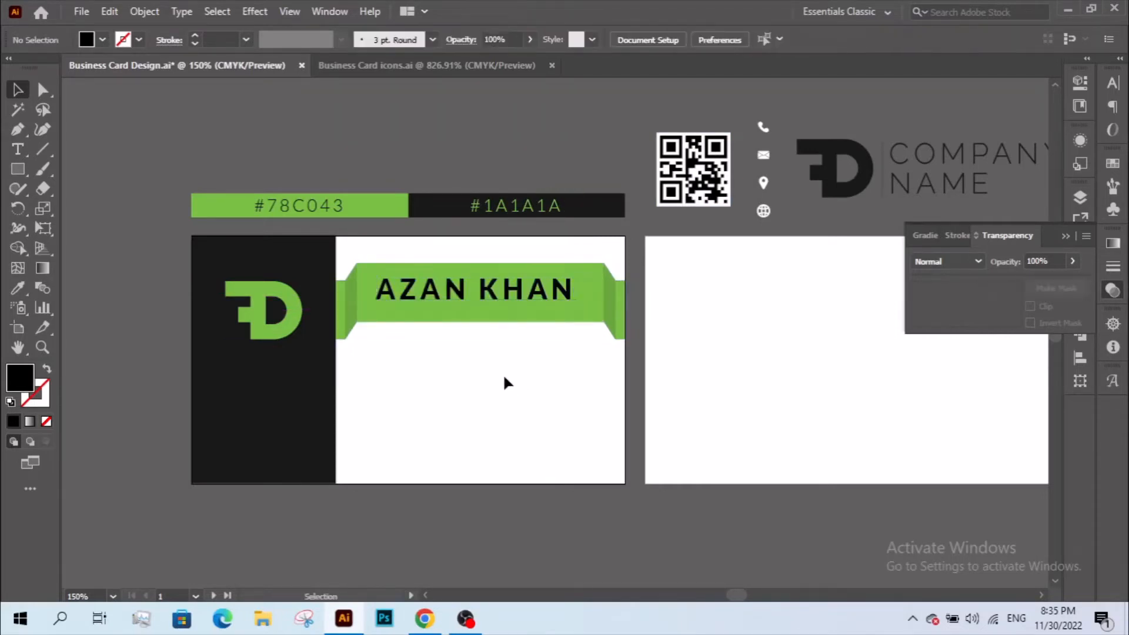
- Duplicate the name text just below itself and retype the copy as 'YOUR SKILL'
left_click(41, 347)
left_click_drag(317, 268, 660, 377)
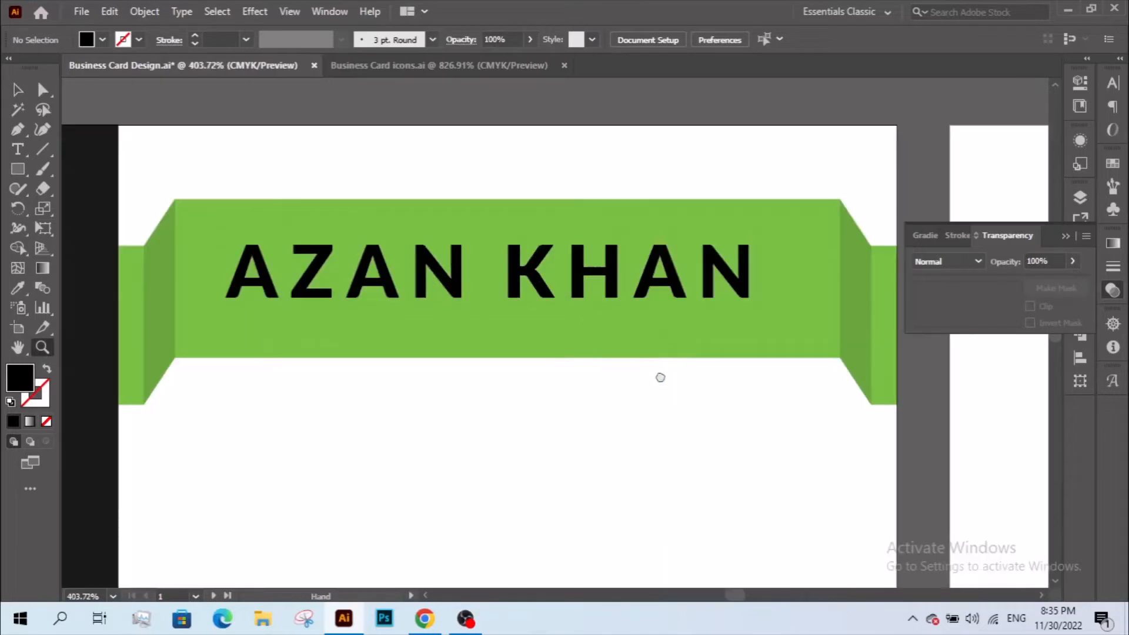
scroll(660, 378, "up", 1)
key("v")
left_click(549, 312)
left_click_drag(549, 312, 534, 375)
triple_click(522, 362)
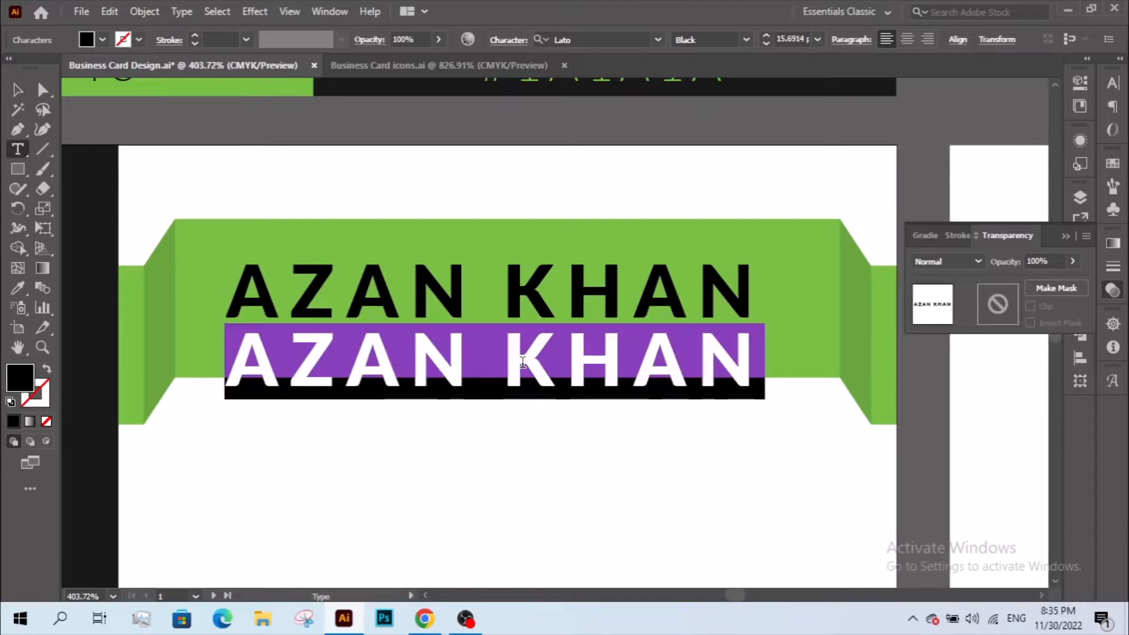
type("YOUR ")
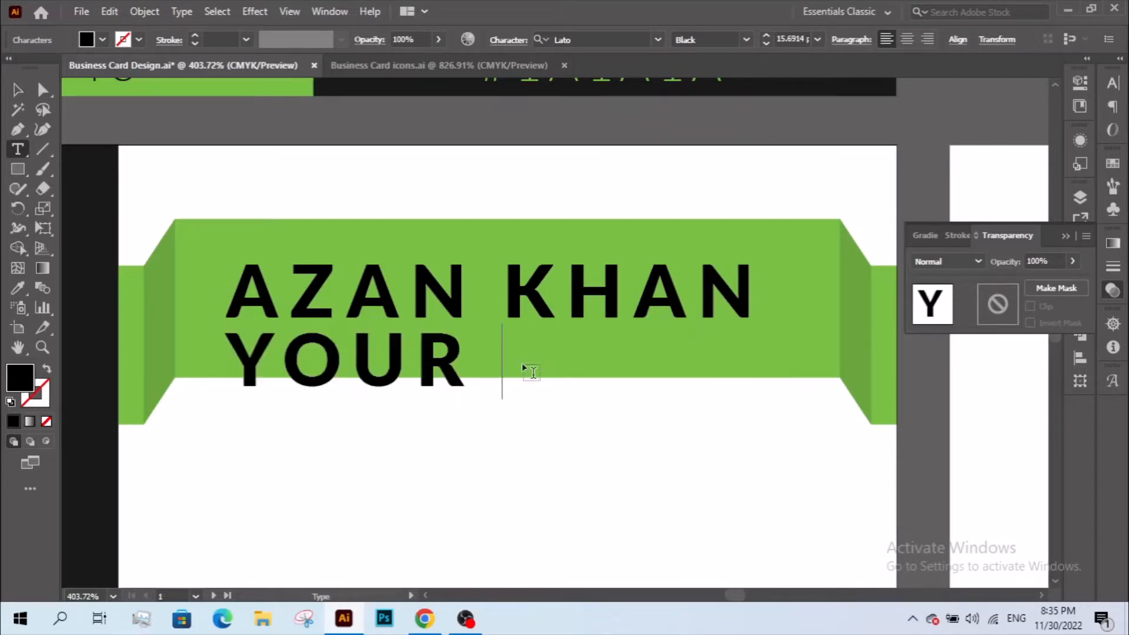
type("SKILL")
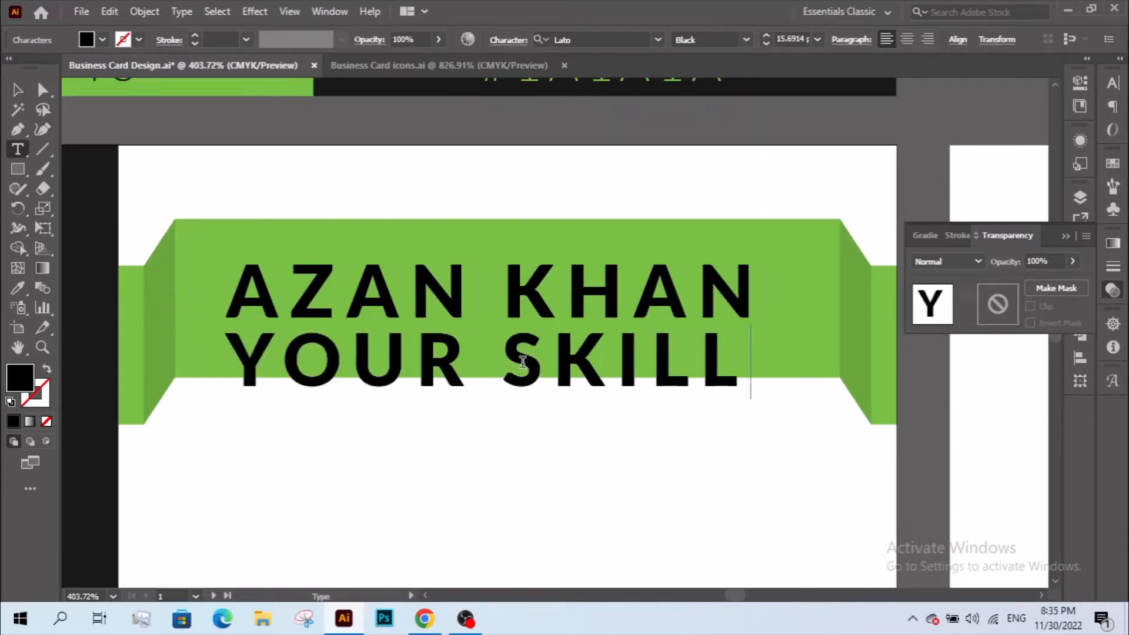
- Set YOUR SKILL to Lato Light with 160 letter spacing
left_click(21, 89)
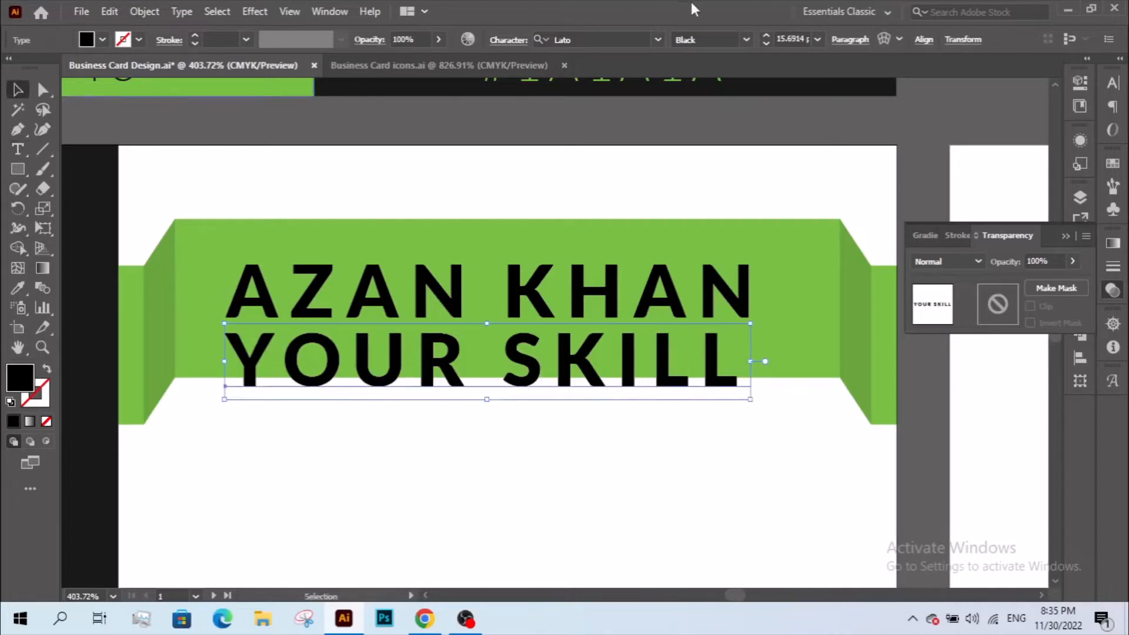
left_click(744, 42)
left_click(711, 96)
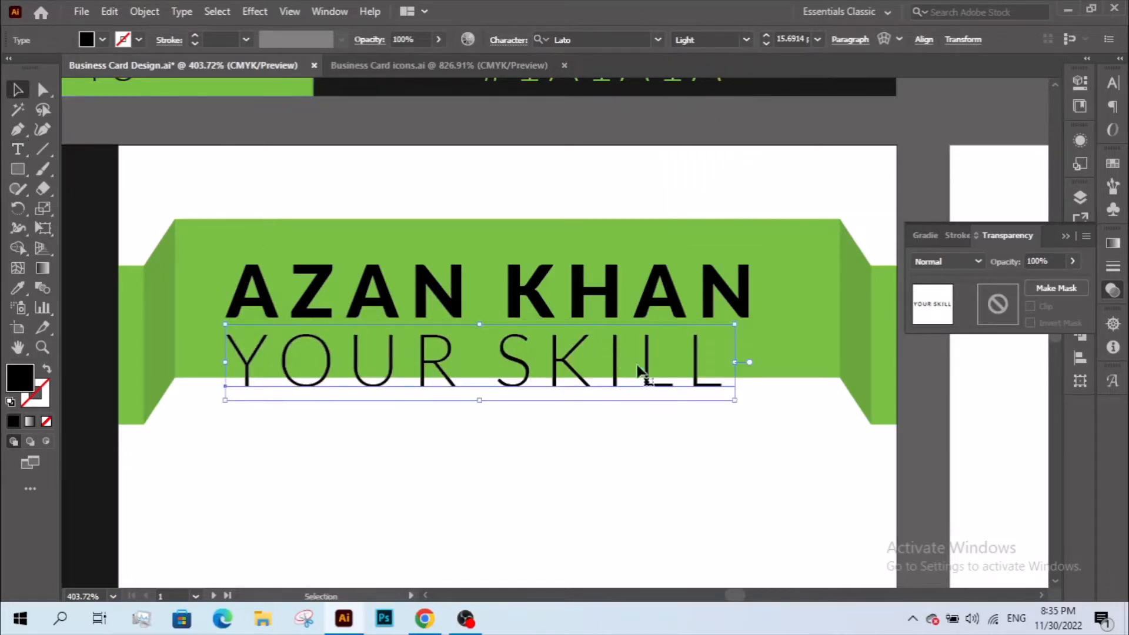
left_click(1113, 83)
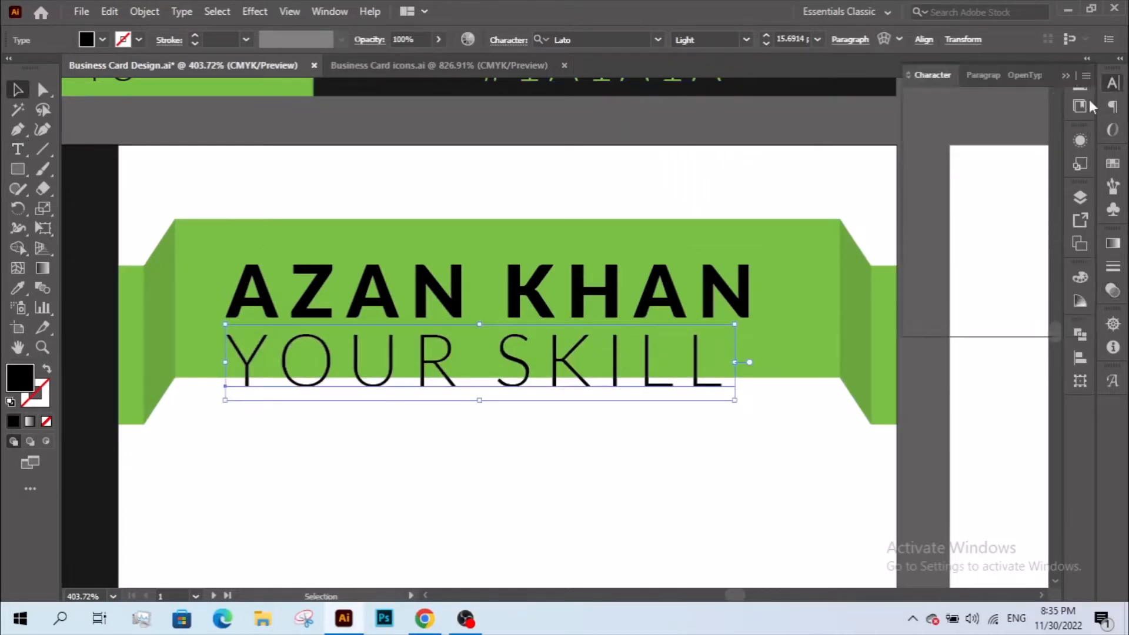
left_click(324, 12)
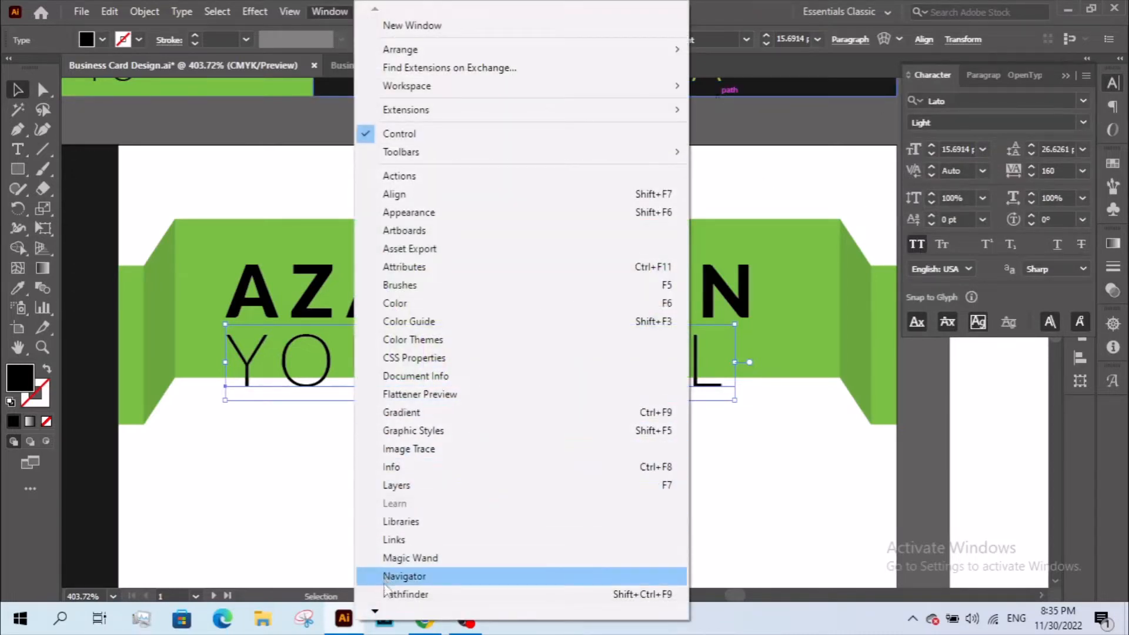
mouse_move(376, 612)
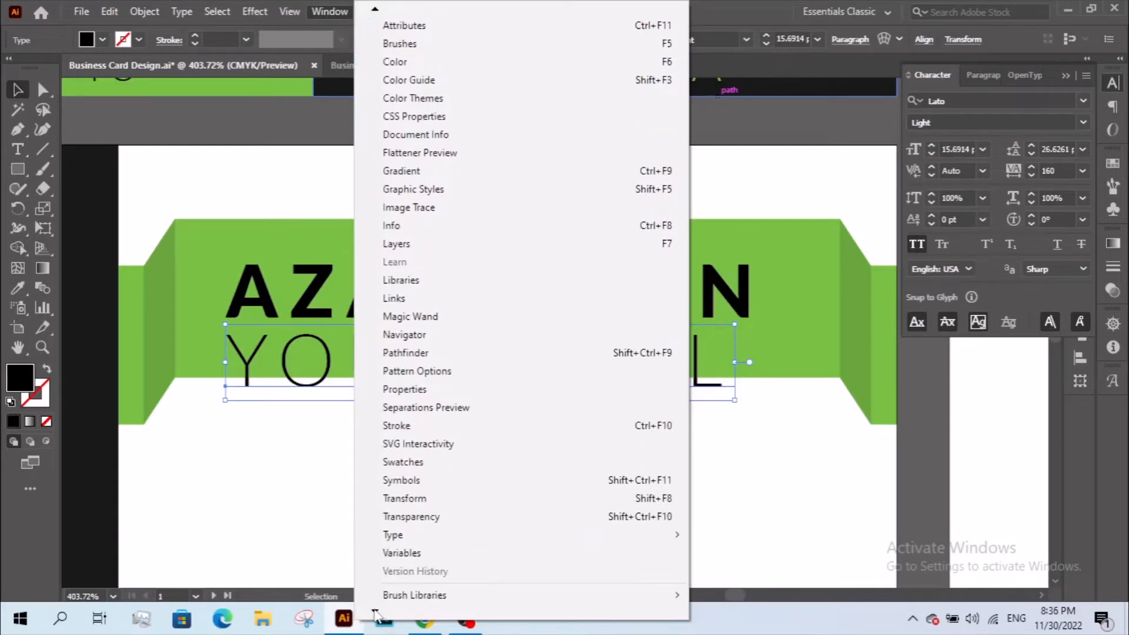
mouse_move(637, 466)
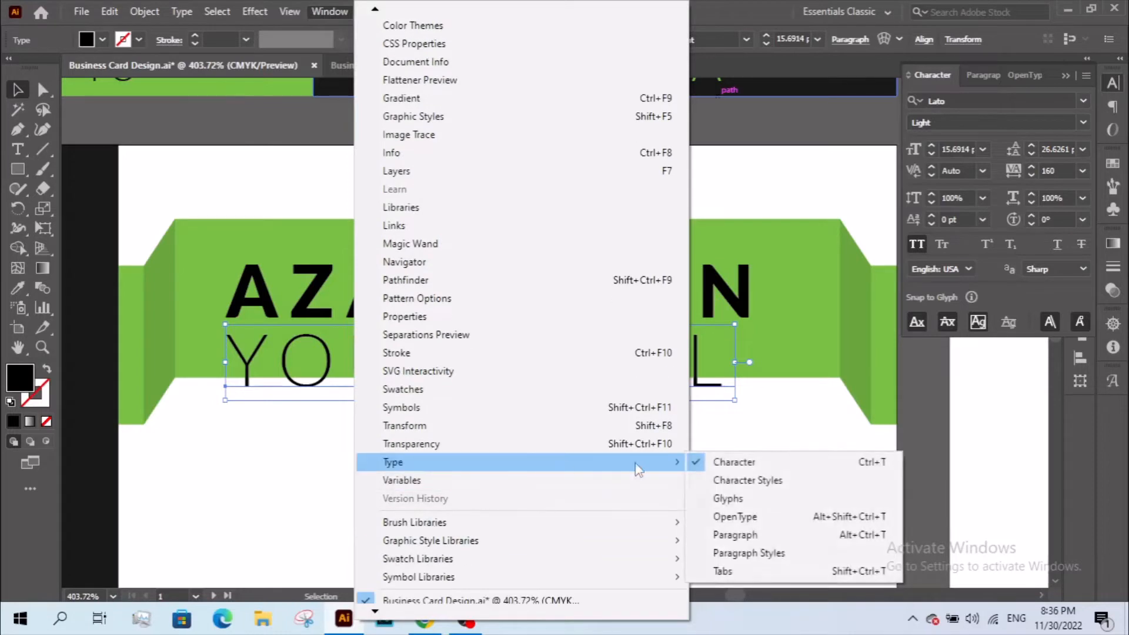
left_click(748, 570)
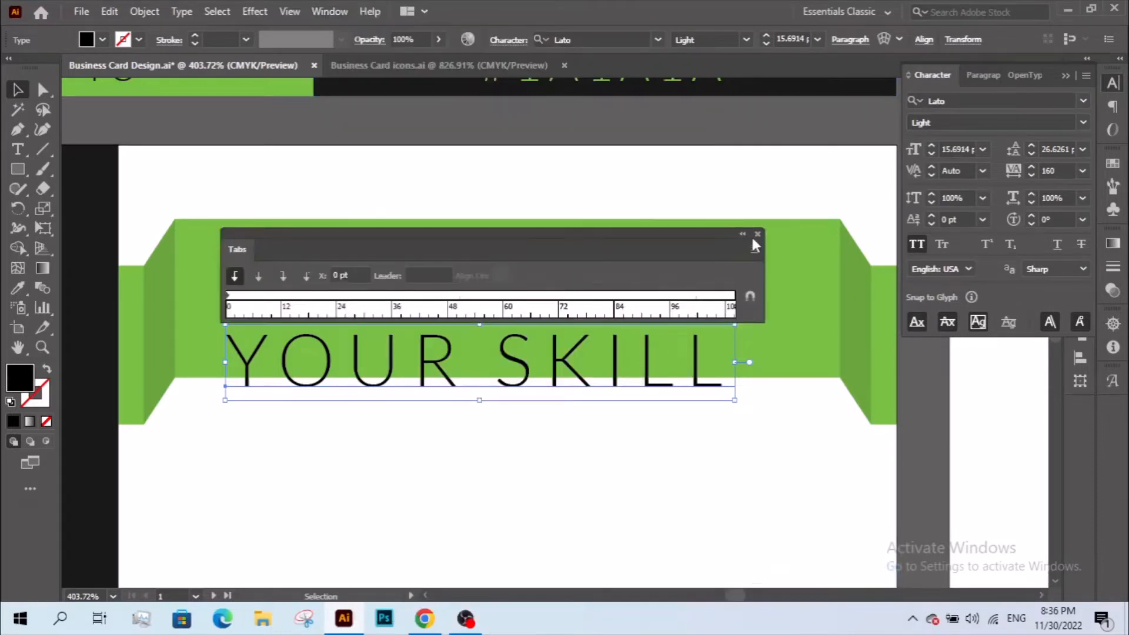
left_click(757, 233)
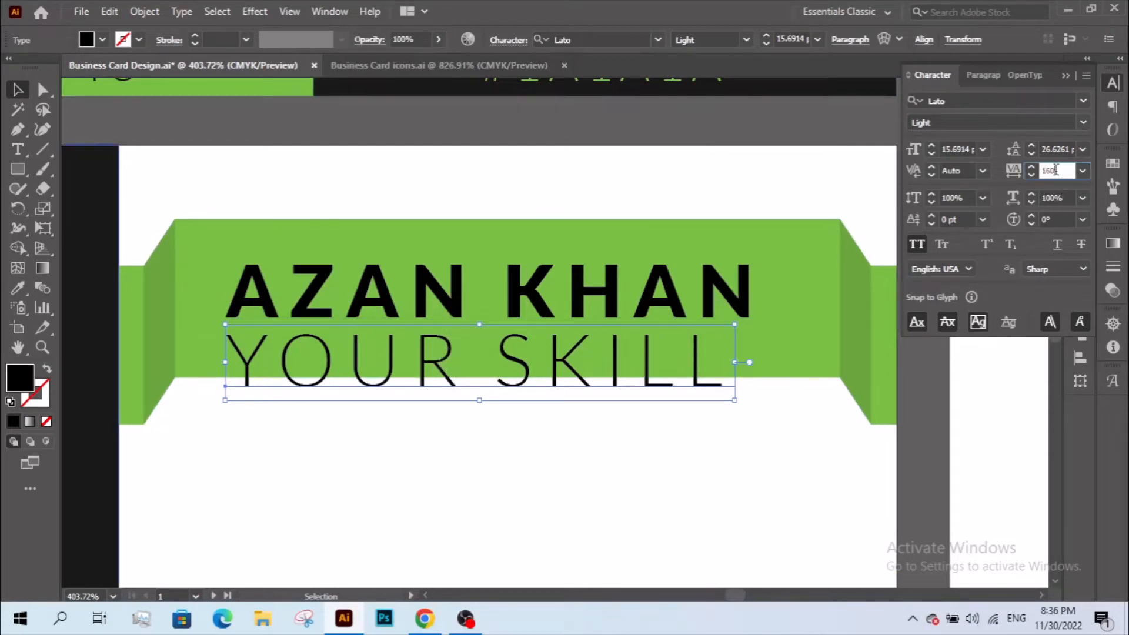
key("Return")
- Tighten the name's letter spacing to 50 and nudge it slightly right on the ribbon
left_click(711, 297)
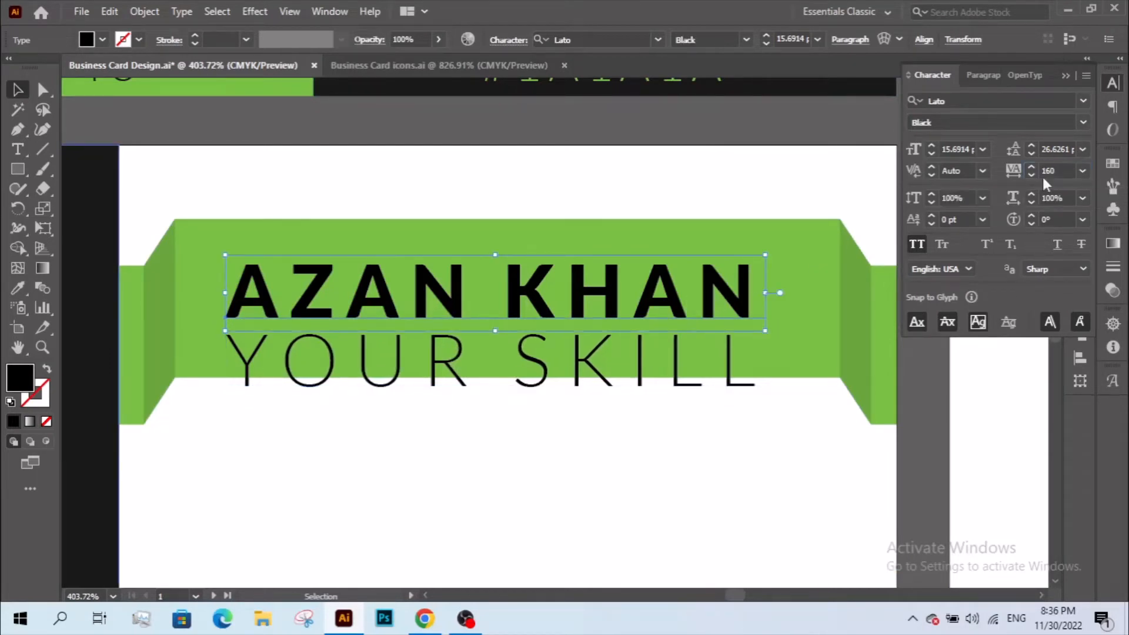
scroll(1051, 170, "down", 7)
scroll(1051, 171, "down", 8)
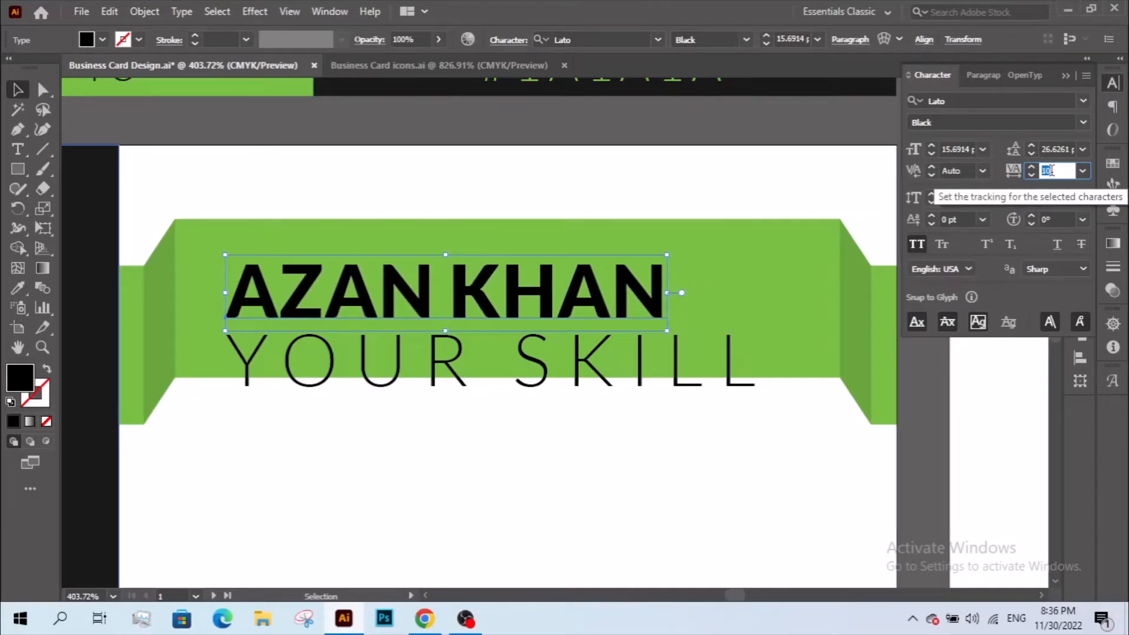
scroll(1052, 170, "down", 1)
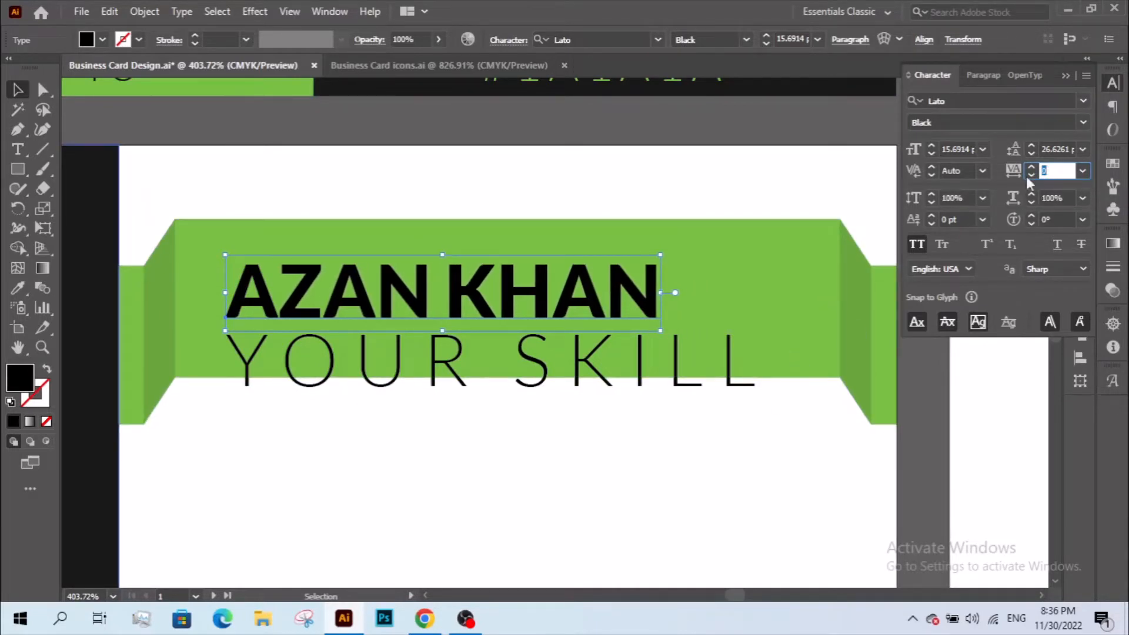
scroll(1053, 166, "up", 2)
scroll(1053, 167, "up", 3)
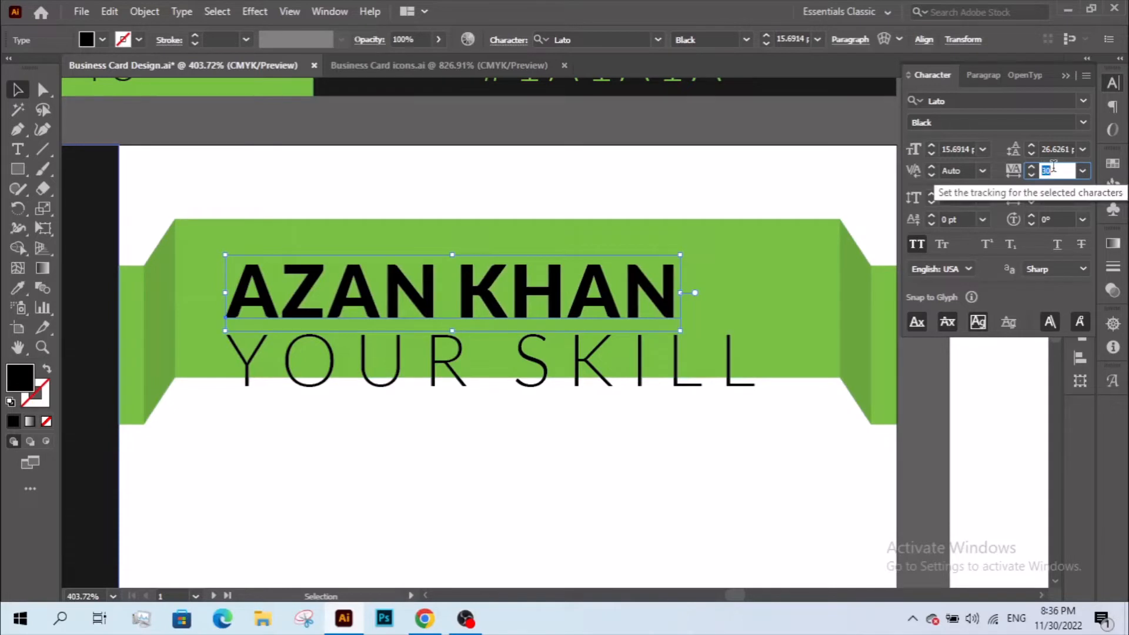
left_click(844, 431)
left_click_drag(542, 283, 562, 277)
- Centre-align the name and skill lines and centre them horizontally on the green ribbon
left_click(781, 307)
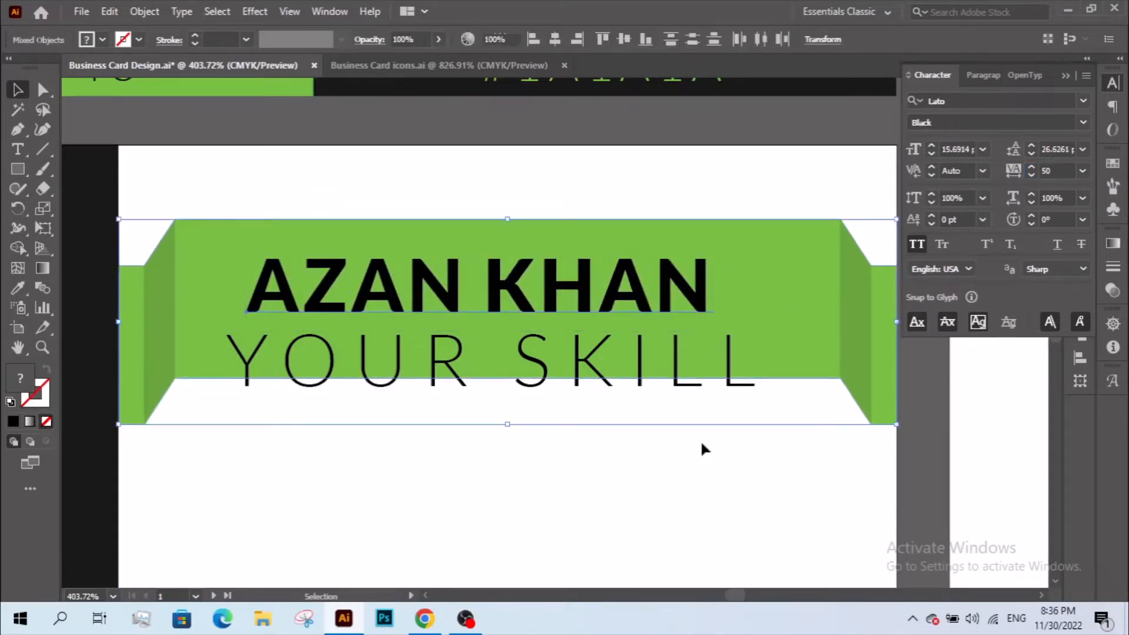
left_click(700, 441)
left_click(668, 365)
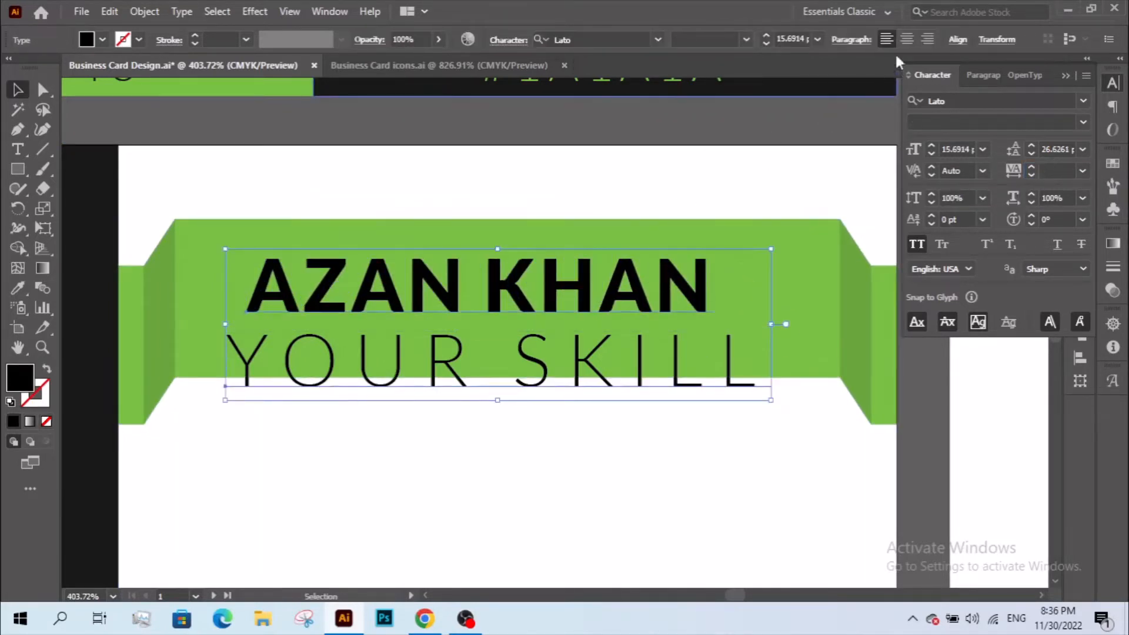
left_click(906, 39)
left_click(976, 76)
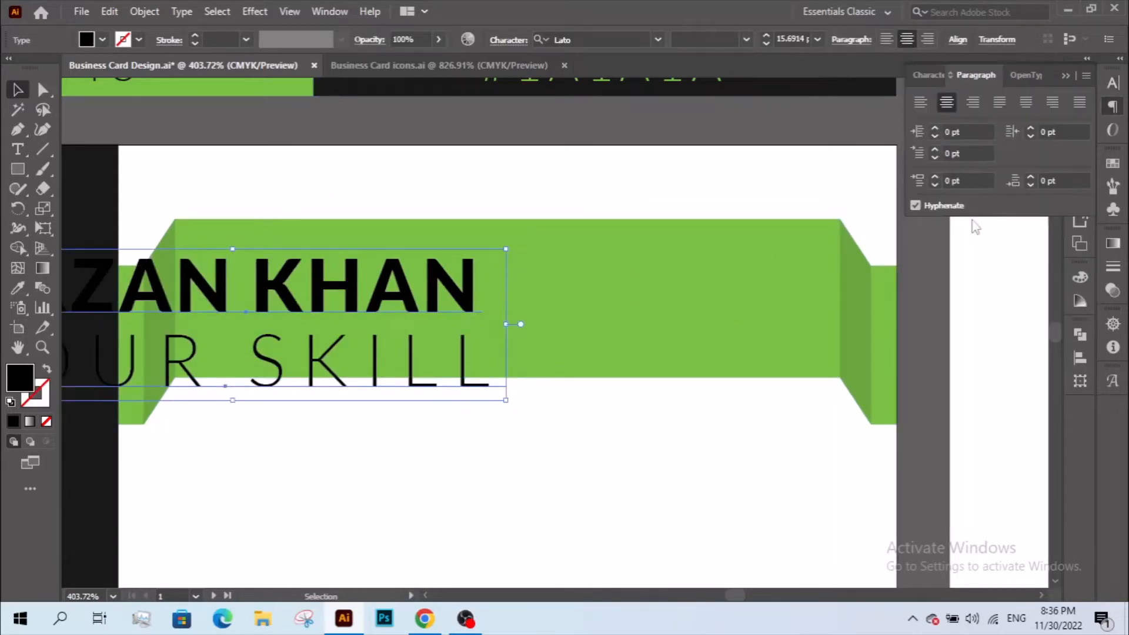
left_click(833, 188)
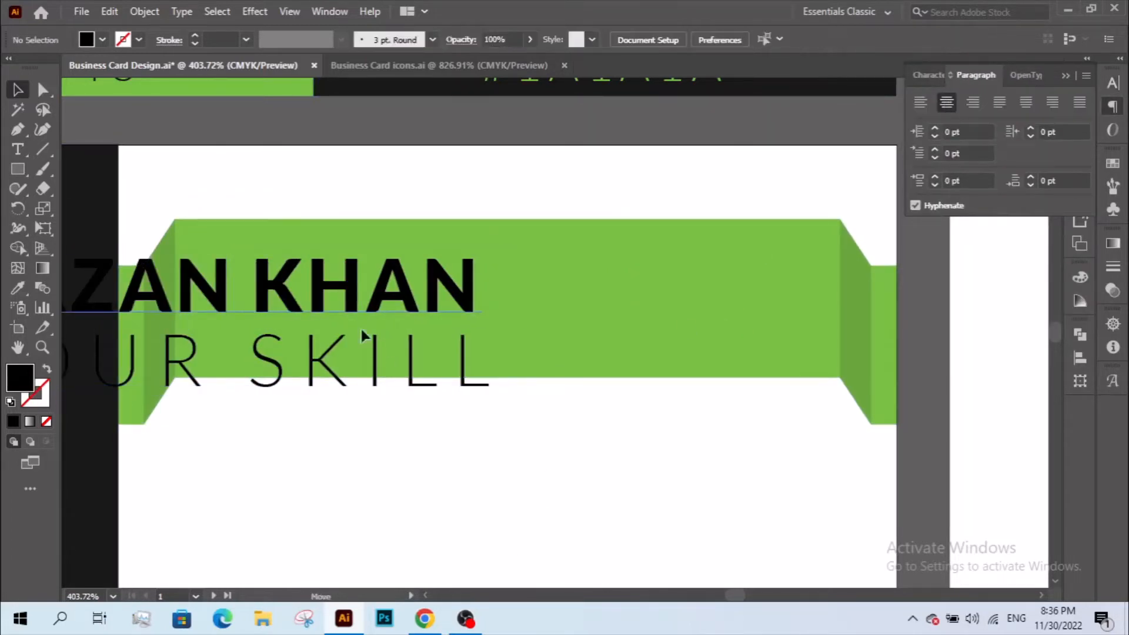
left_click_drag(370, 280, 385, 285)
key("ctrl+z")
left_click(388, 369, "shift")
left_click(653, 323, "shift")
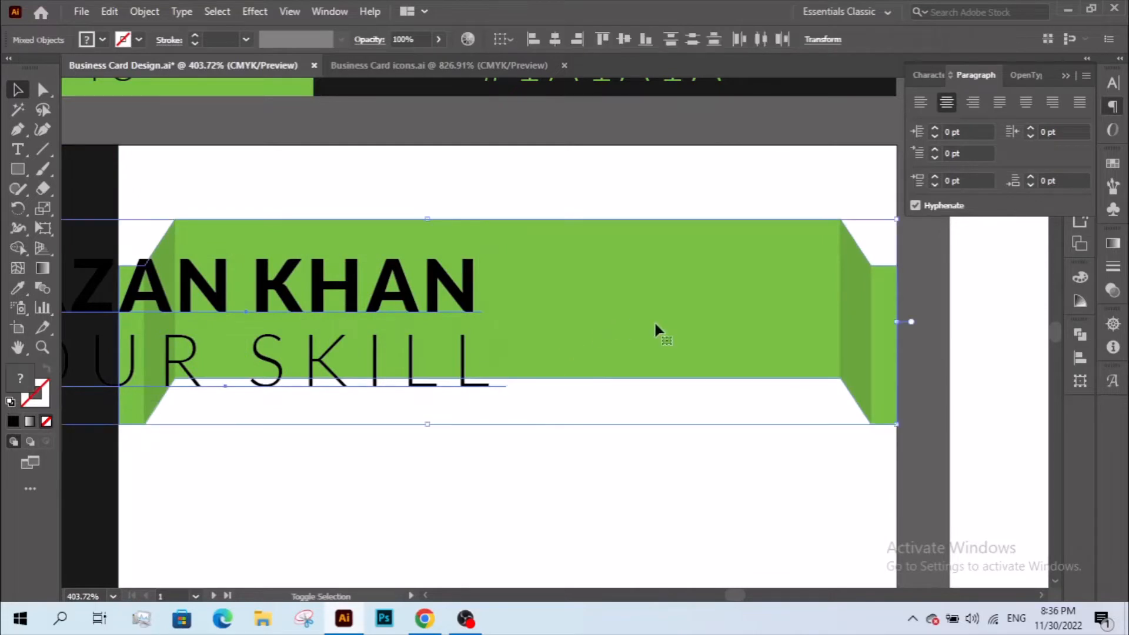
left_click(555, 39)
left_click(556, 502)
- Move the YOUR SKILL line up closer beneath the name
left_click(478, 297)
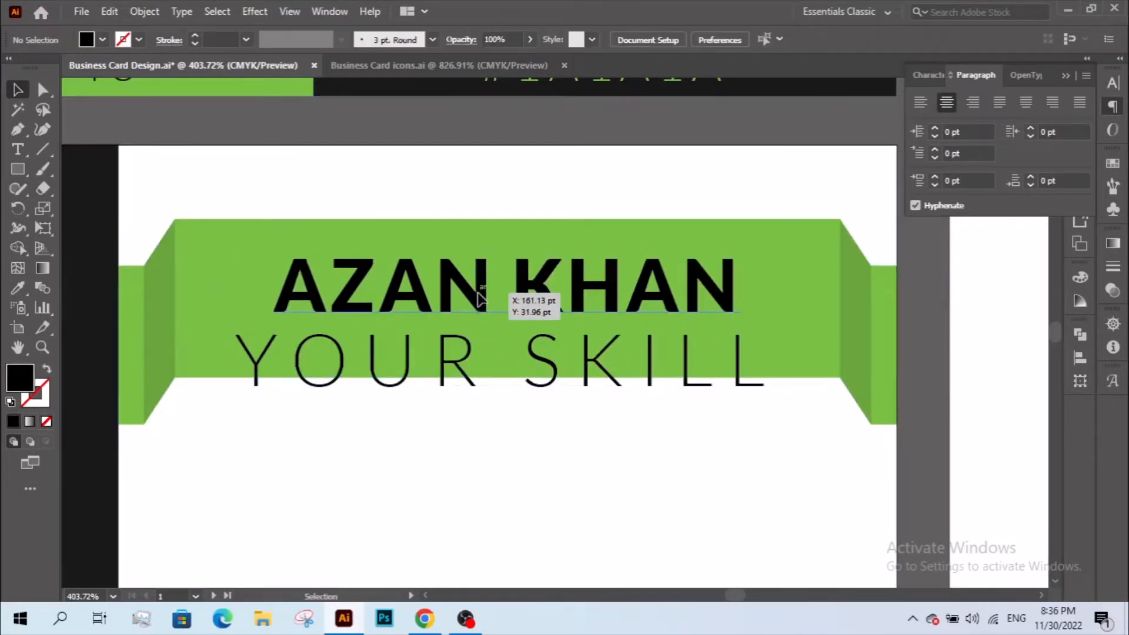
left_click(460, 355)
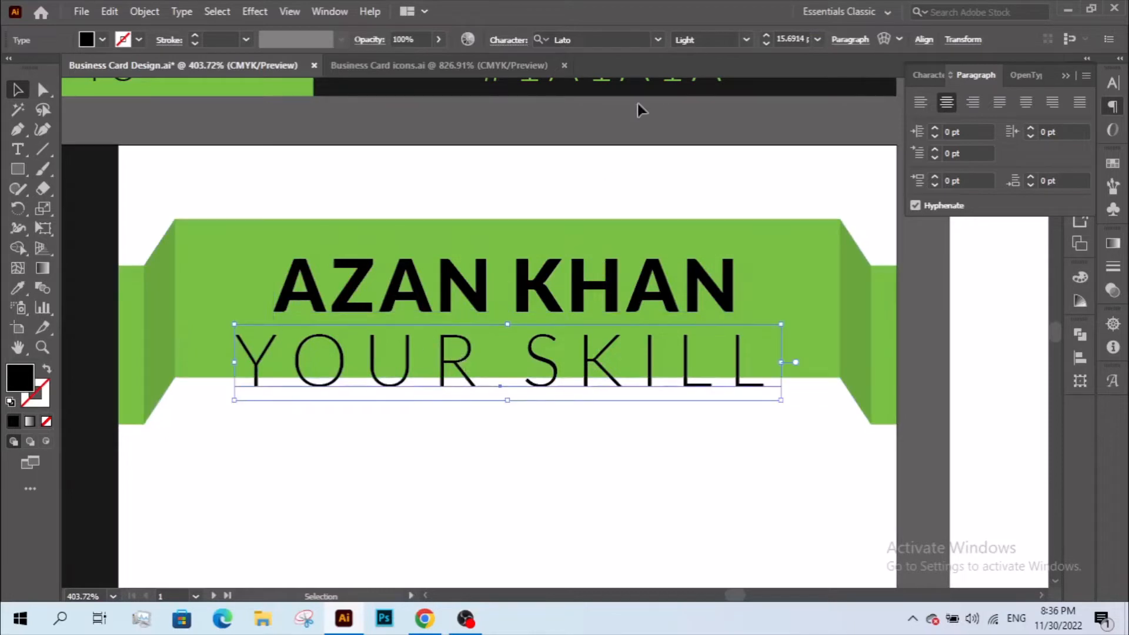
scroll(788, 37, "down", 2)
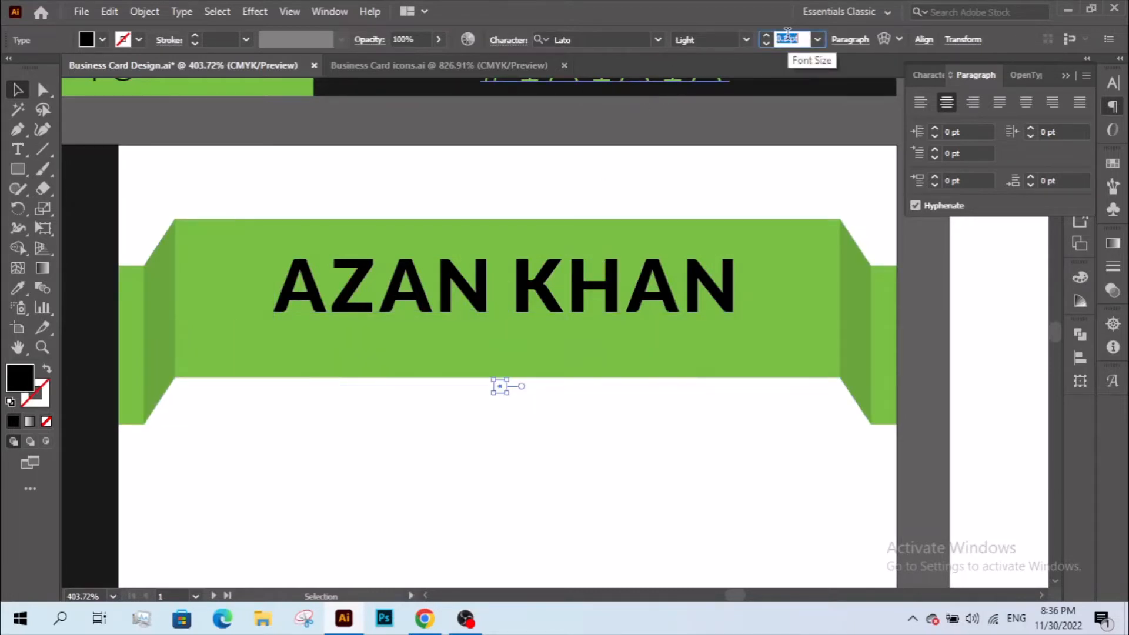
scroll(787, 37, "up", 1)
scroll(788, 39, "up", 1)
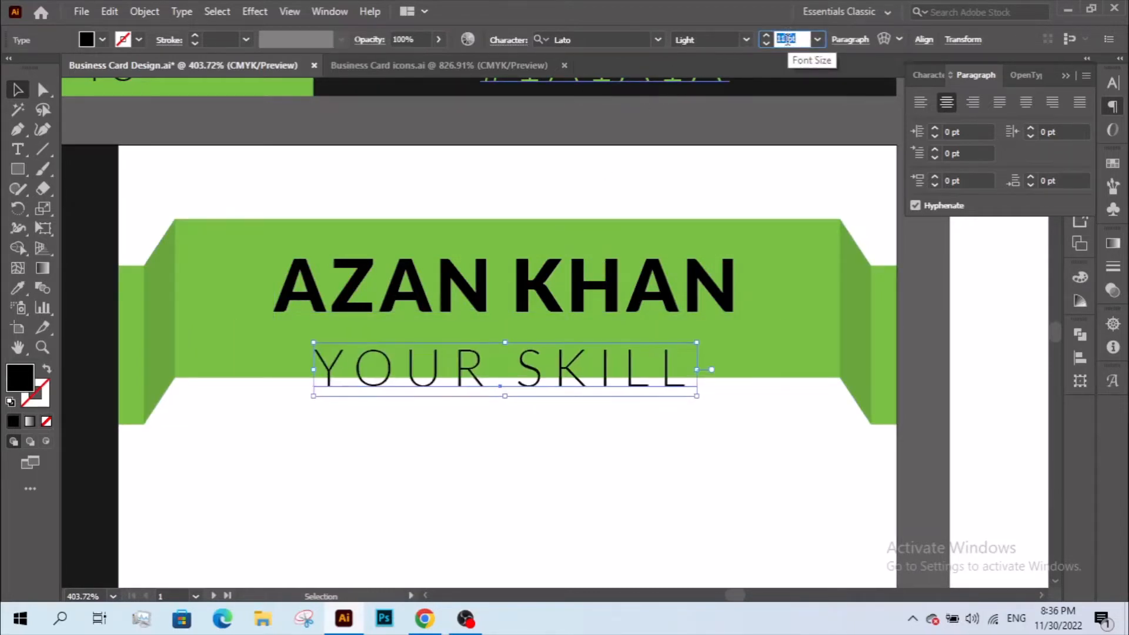
scroll(788, 39, "up", 1)
scroll(788, 38, "down", 3)
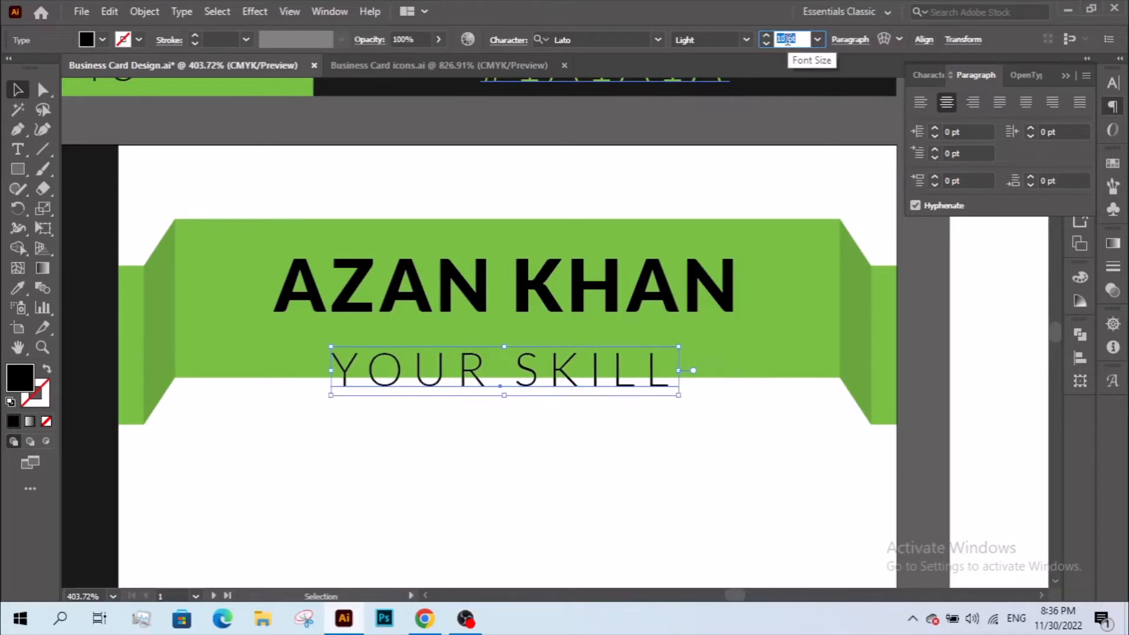
left_click(758, 449)
left_click(570, 356)
left_click_drag(570, 356, 569, 327)
left_click(566, 444)
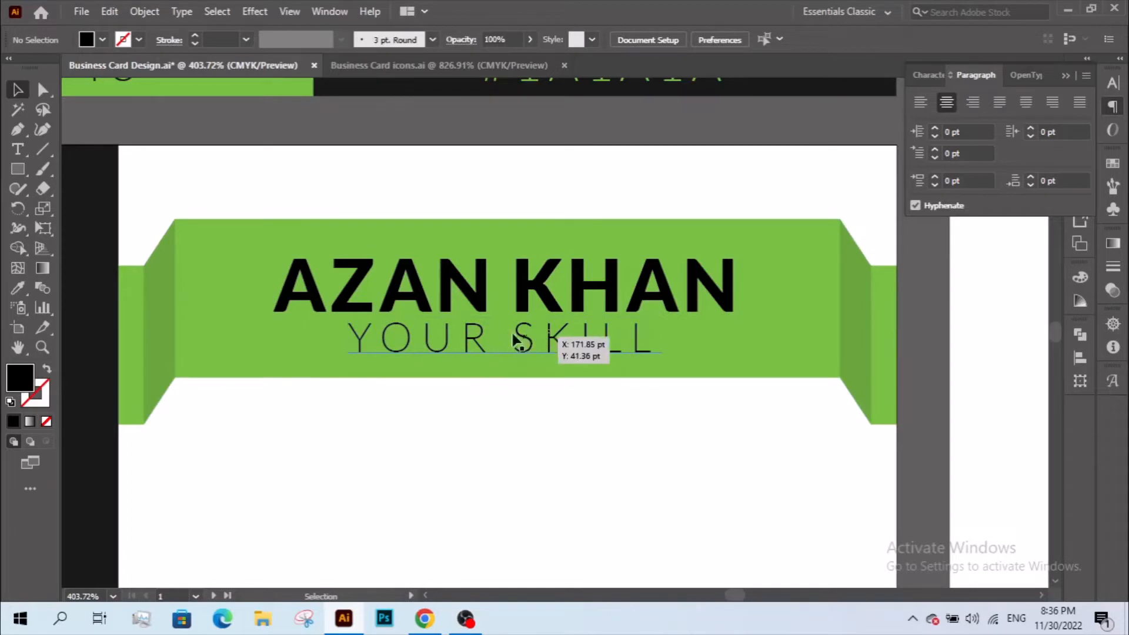
- Retype the name line as 'YOUR NAME' and zoom out to see the whole card
left_click(434, 303)
double_click(434, 303)
key("ctrl+a")
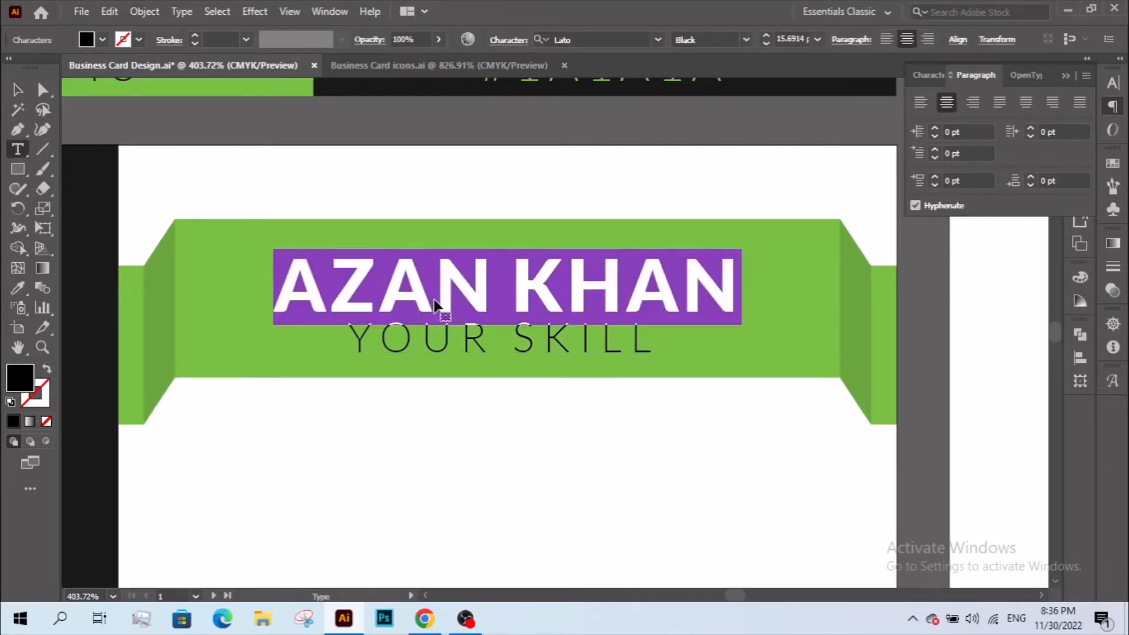
type("YOUR ")
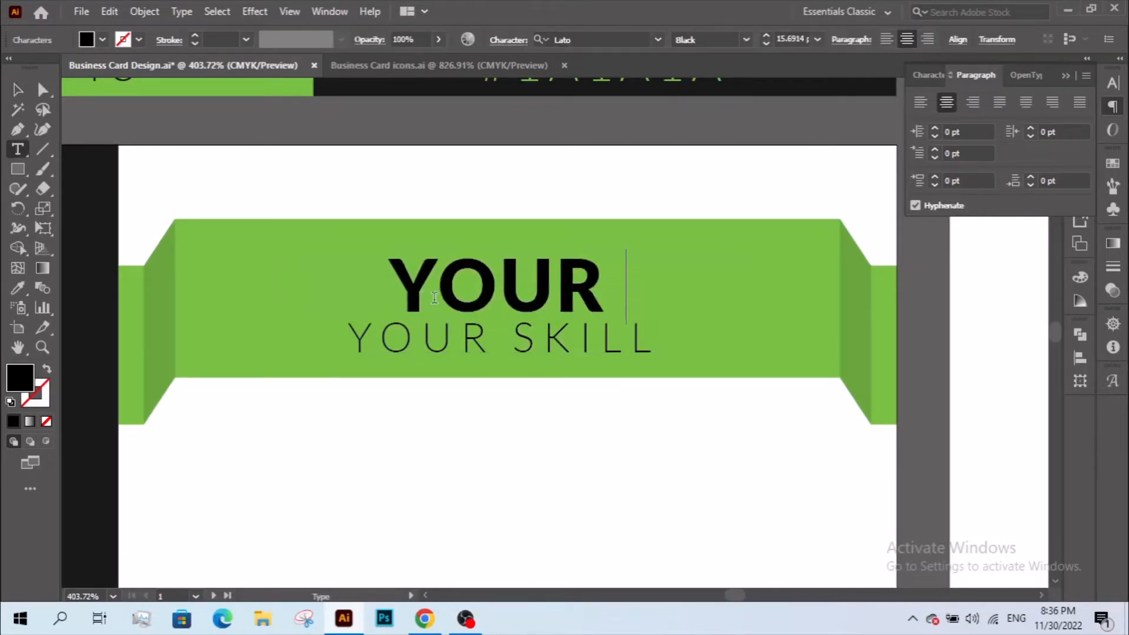
type("NAME")
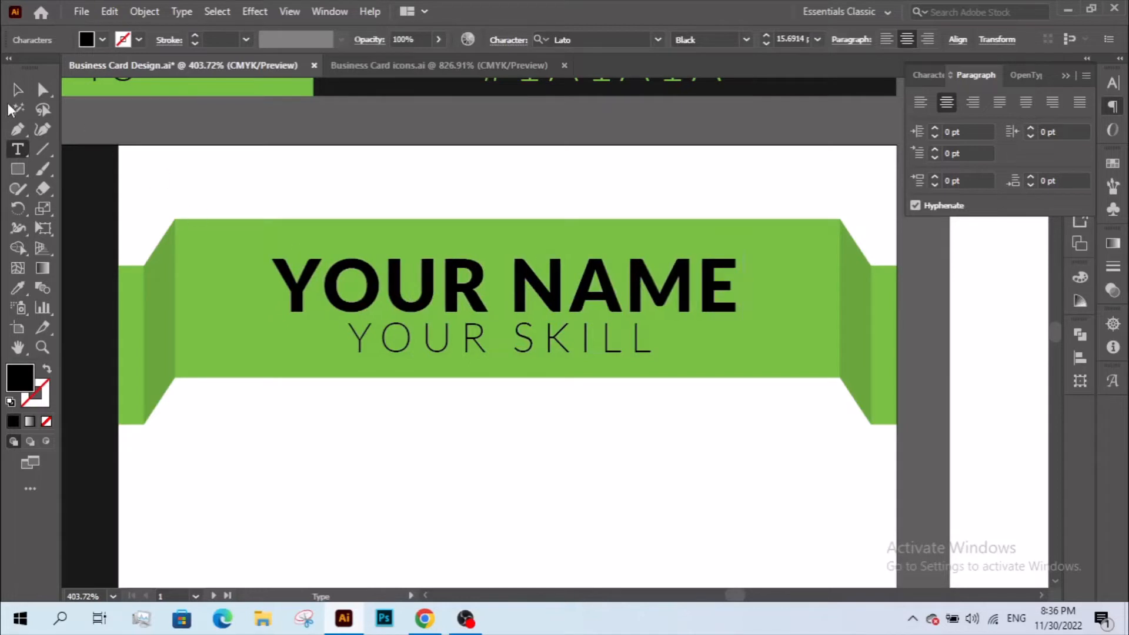
left_click(17, 90)
left_click(459, 440)
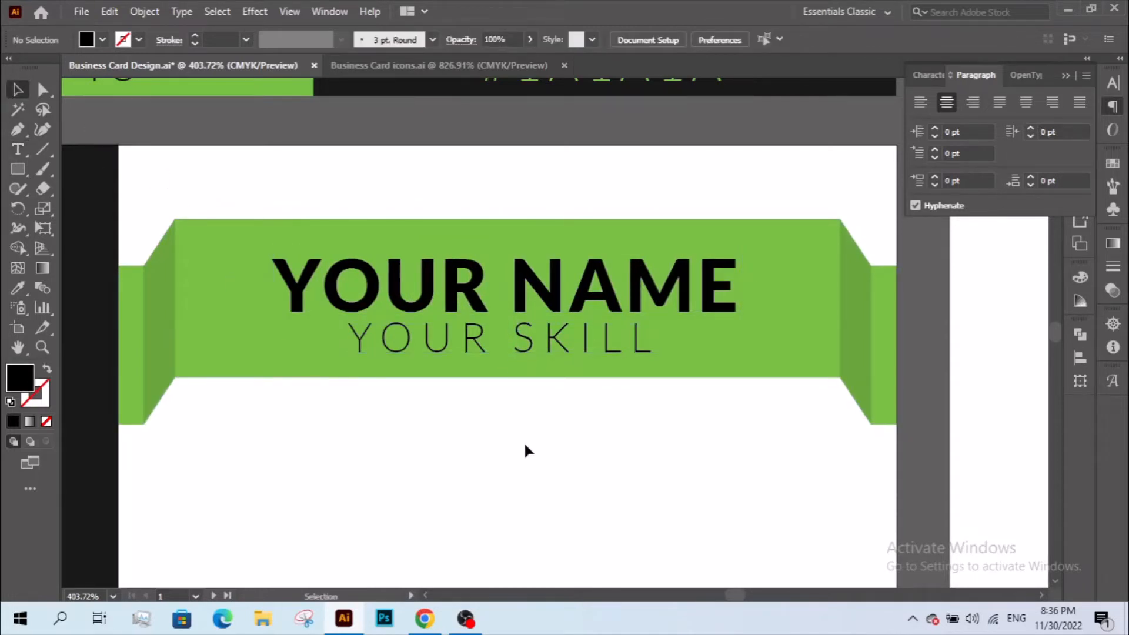
left_click(474, 347)
left_click(470, 299, "shift")
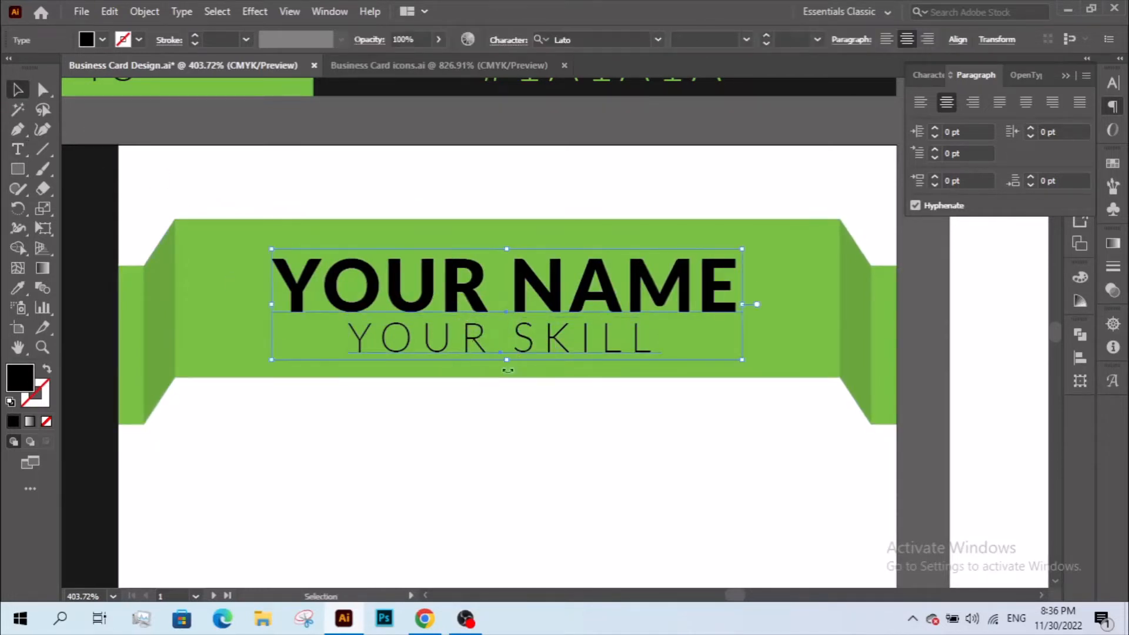
left_click(481, 434)
key("z")
left_click(513, 385, "alt")
left_click(515, 384, "alt")
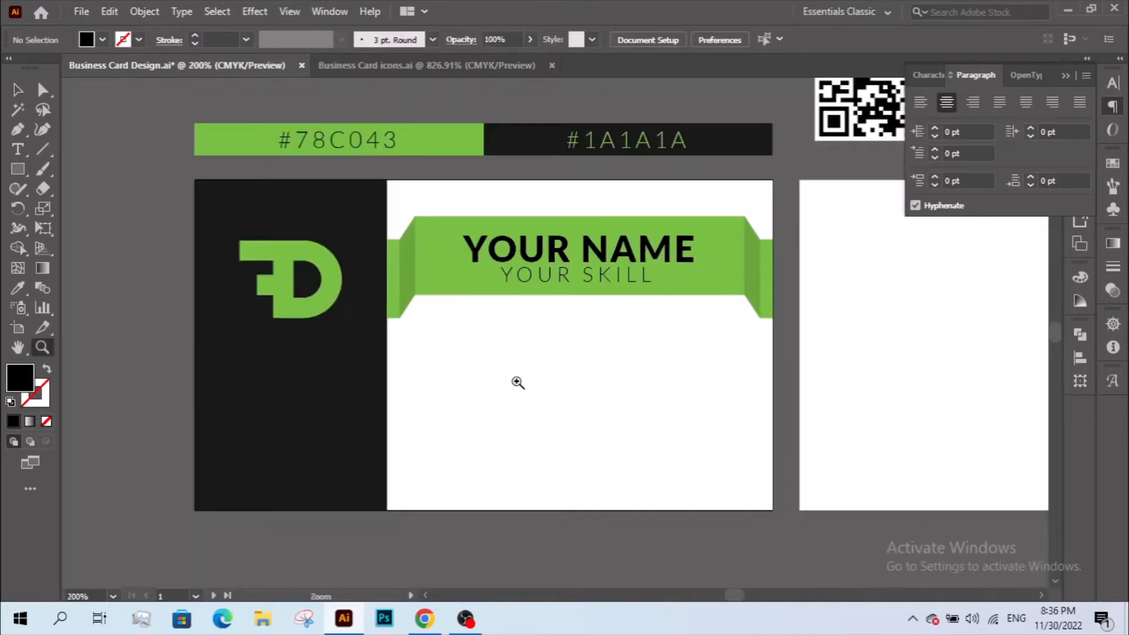
- Group the YOUR NAME and YOUR SKILL text lines together
left_click_drag(511, 355, 403, 346)
key("v")
left_click(462, 262)
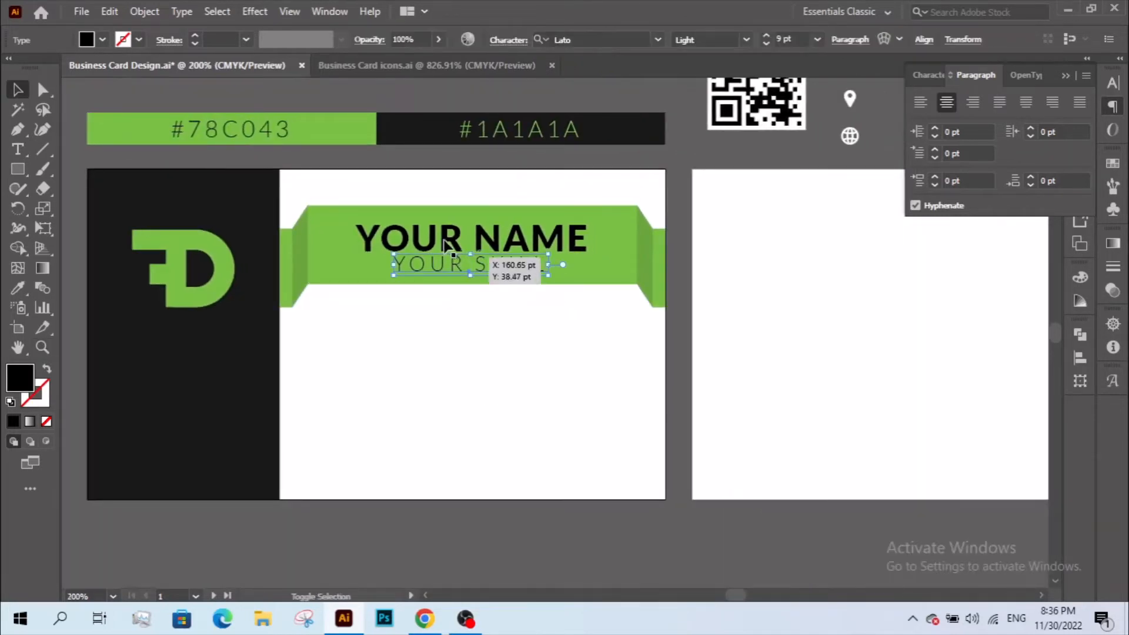
left_click(445, 239, "shift")
right_click(445, 238)
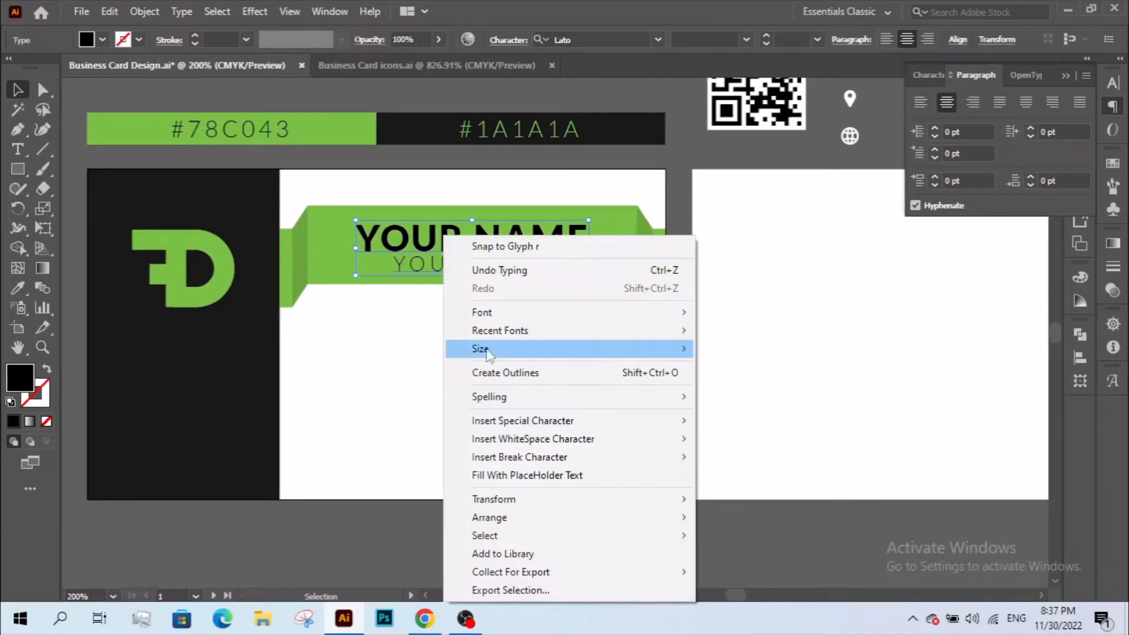
left_click(145, 11)
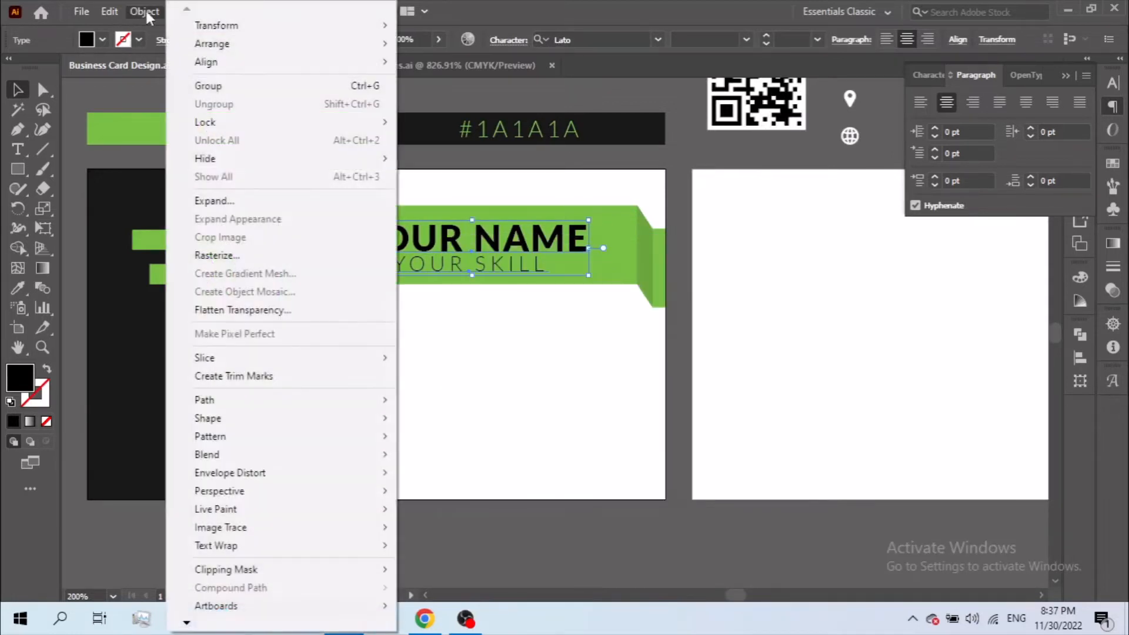
left_click(241, 86)
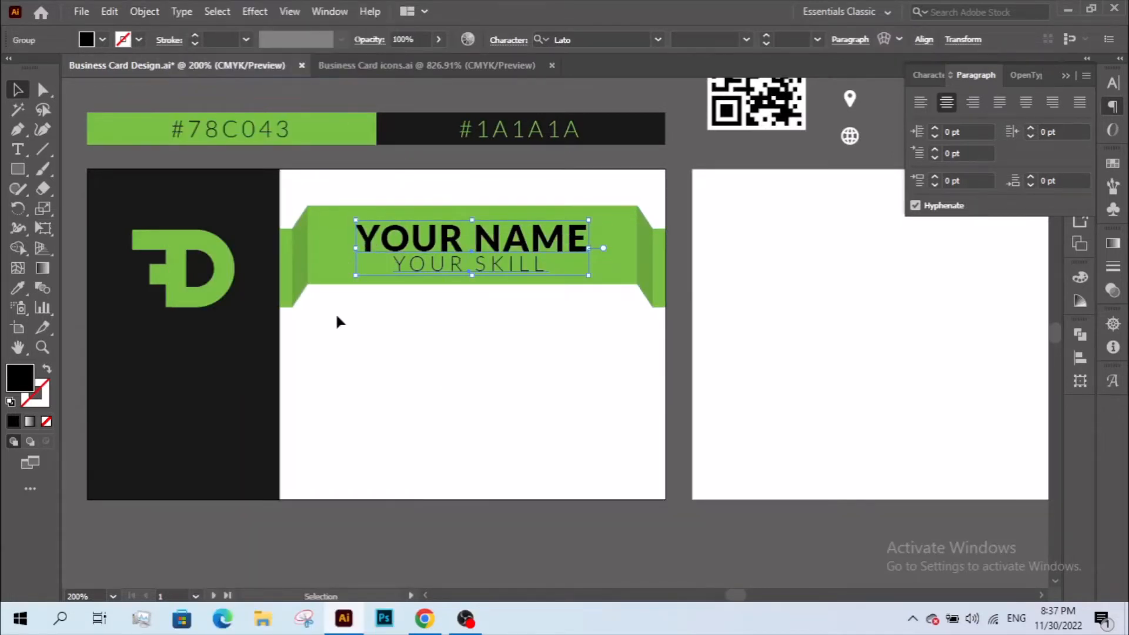
- Vertically centre the text group on a temporary ribbon-height rectangle, then delete the rectangle
left_click(19, 170)
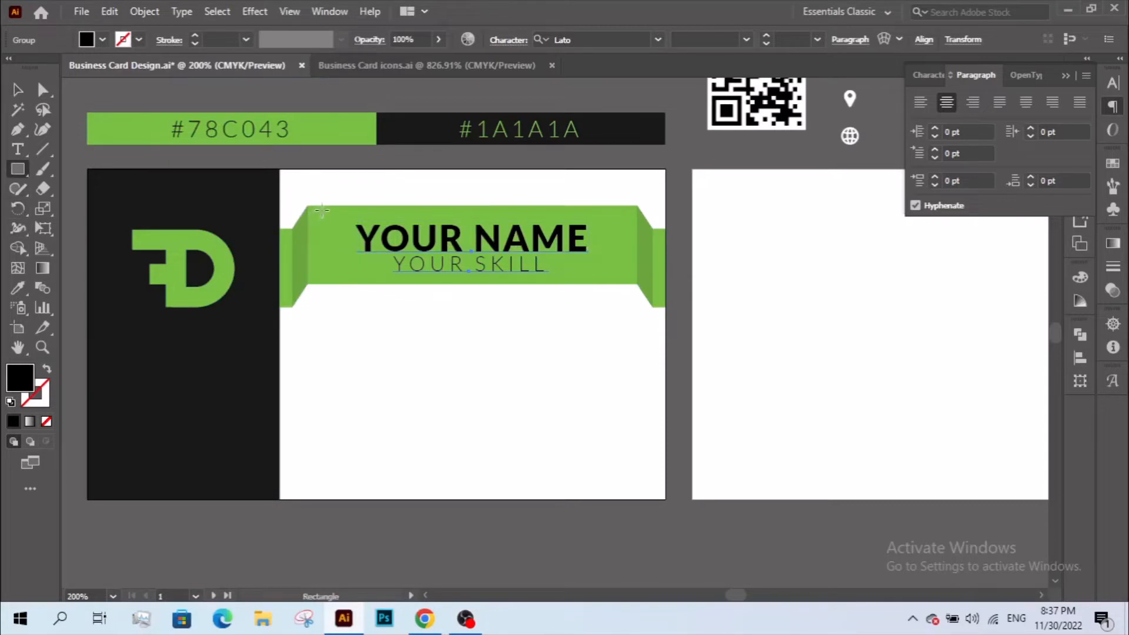
left_click_drag(323, 207, 342, 284)
left_click(18, 90)
left_click(433, 238)
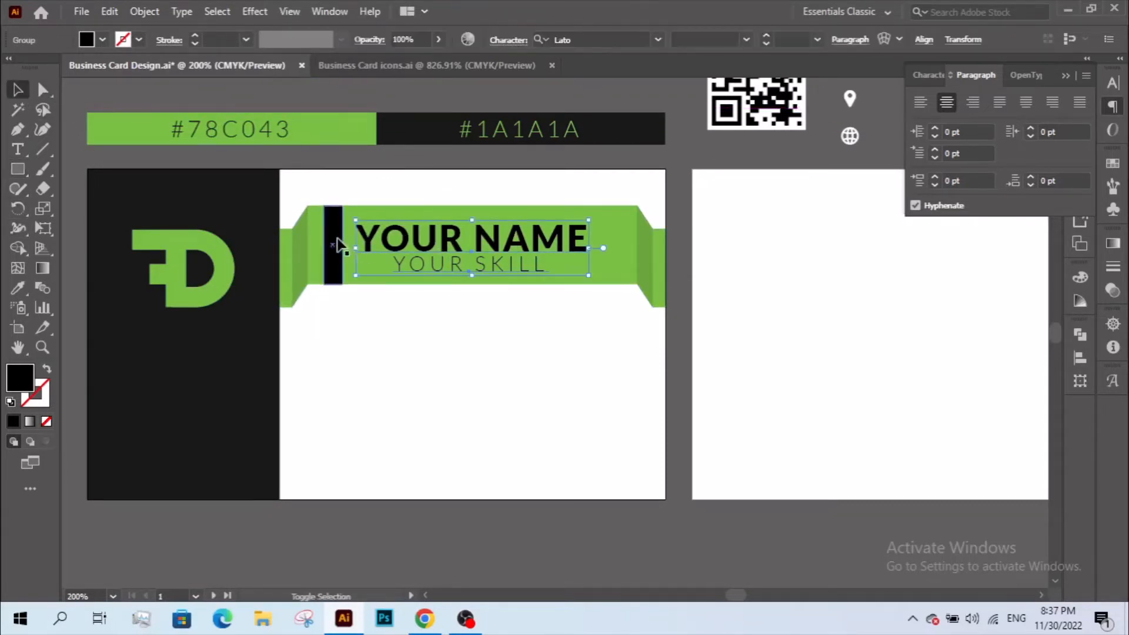
left_click(338, 246, "shift")
left_click(624, 38)
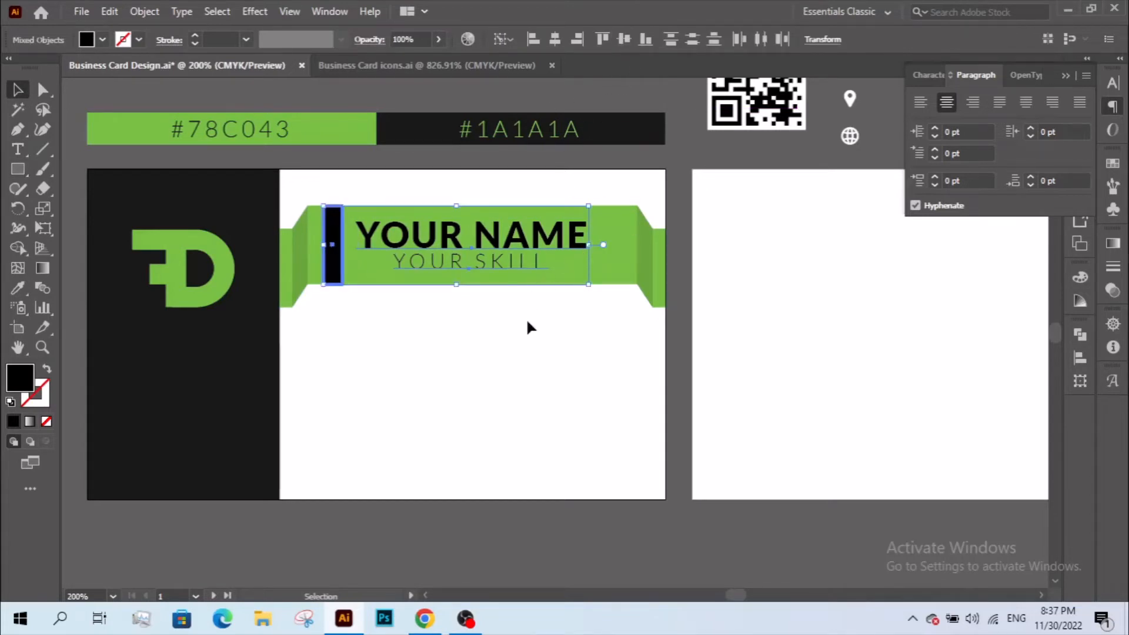
left_click(527, 318)
left_click(338, 258)
key("Delete")
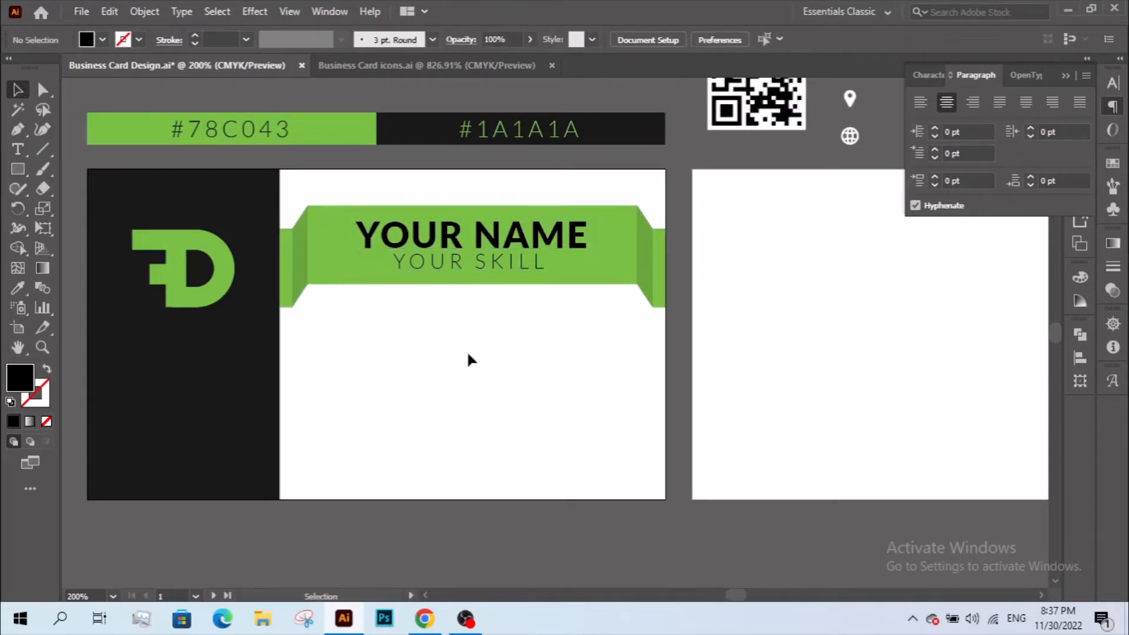
left_click_drag(503, 330, 403, 418)
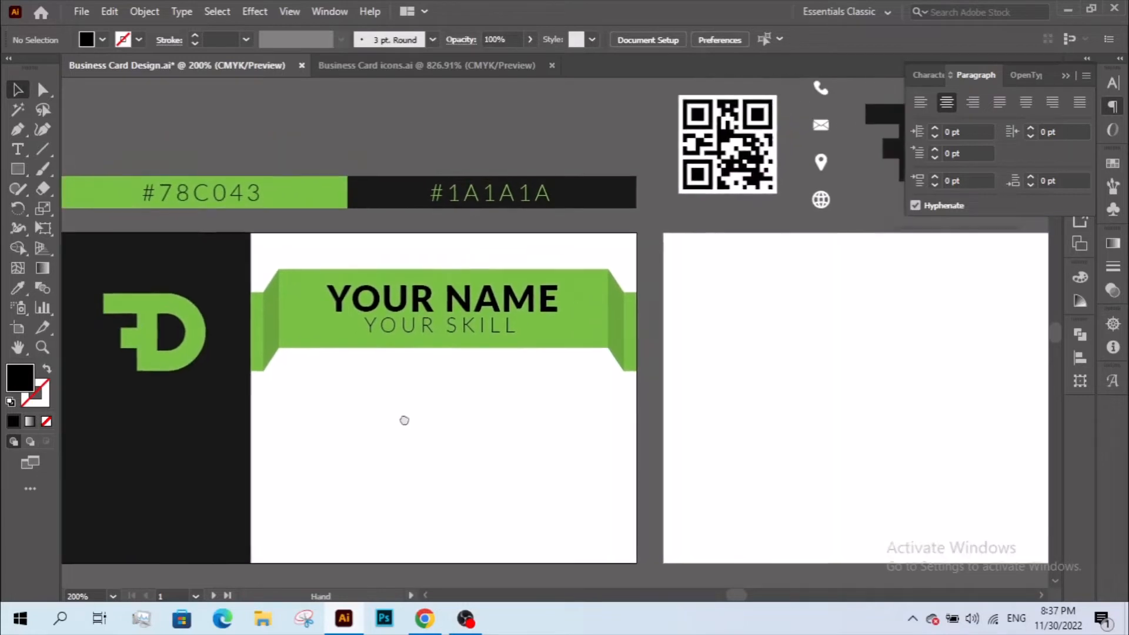
left_click(808, 171)
- Copy the contact icon group and paste it onto the card's white area below the ribbon
double_click(810, 171)
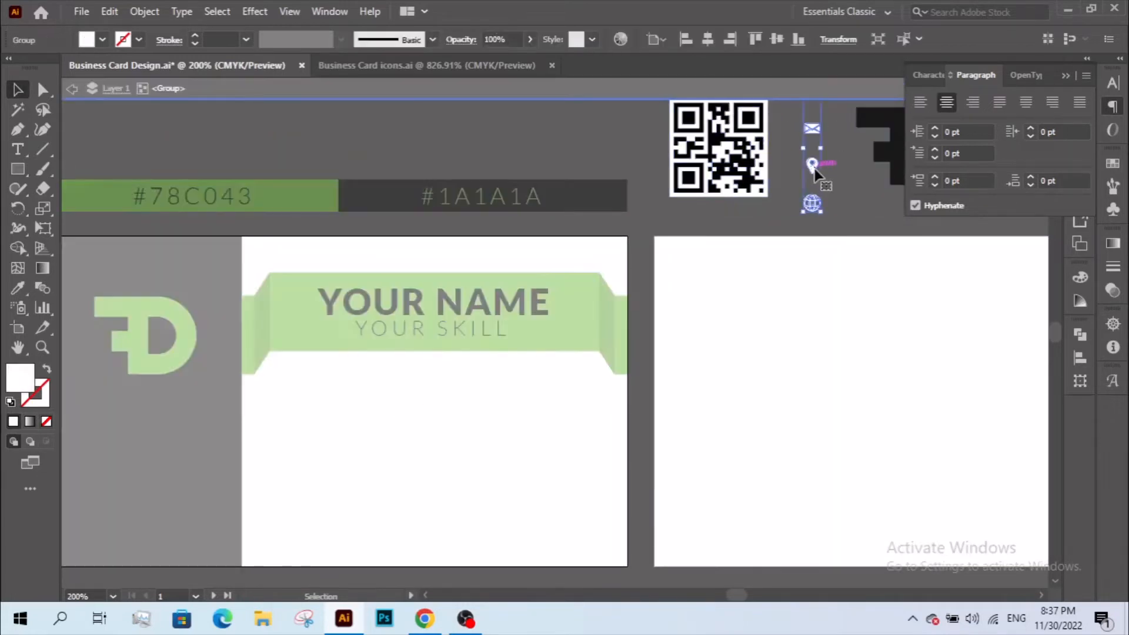
left_click(109, 12)
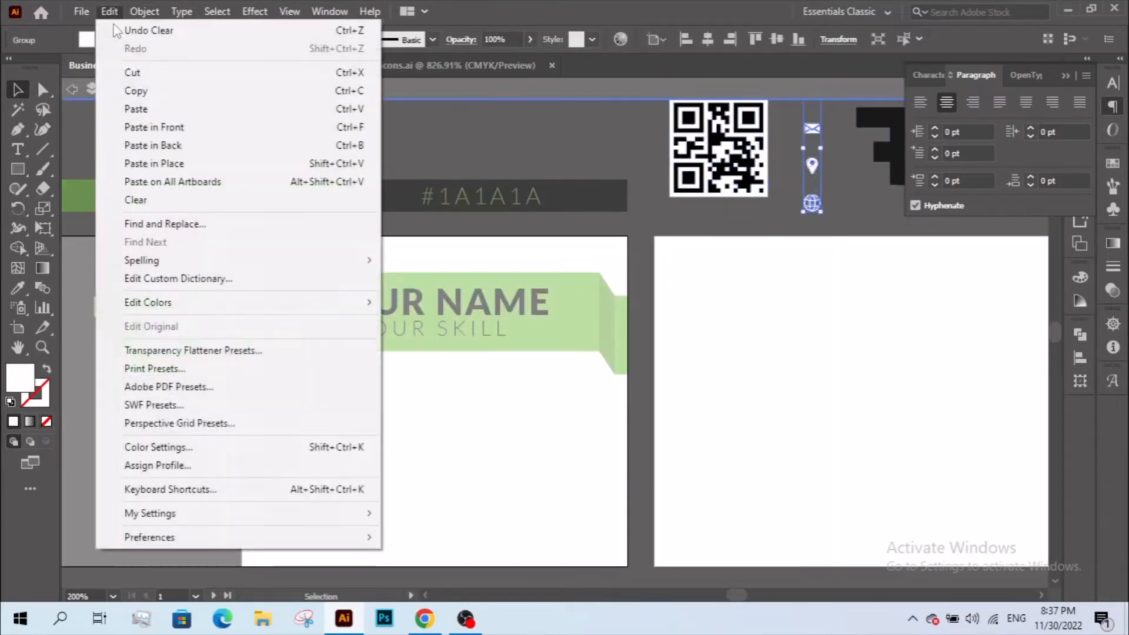
left_click(135, 88)
left_click(385, 412)
double_click(385, 412)
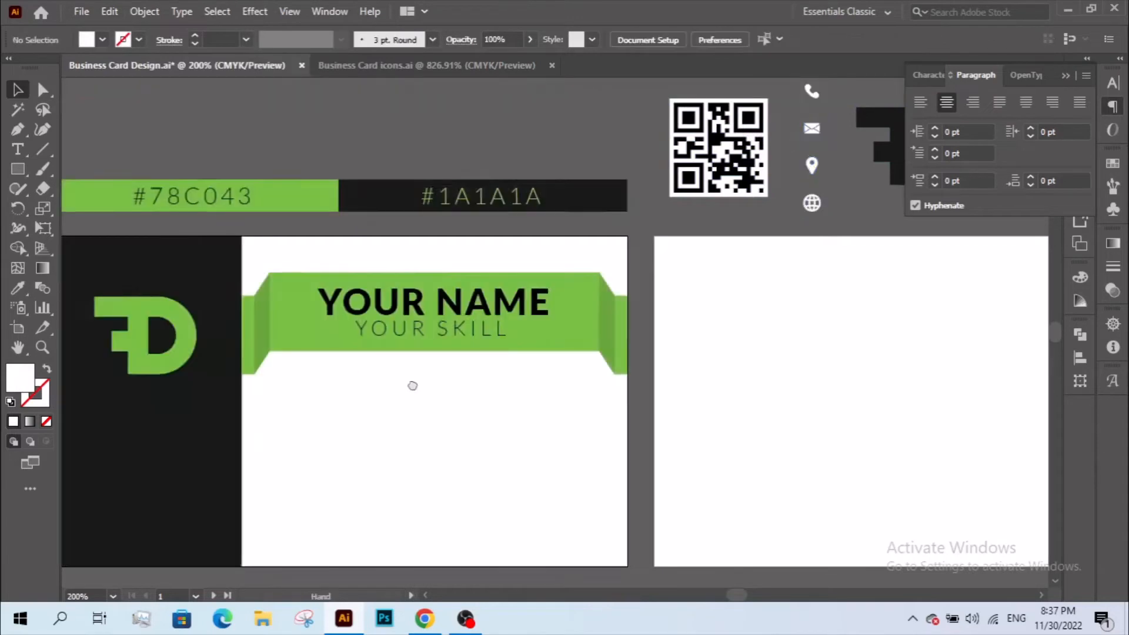
left_click_drag(413, 386, 520, 266)
key("ctrl+v")
left_click_drag(564, 319, 409, 318)
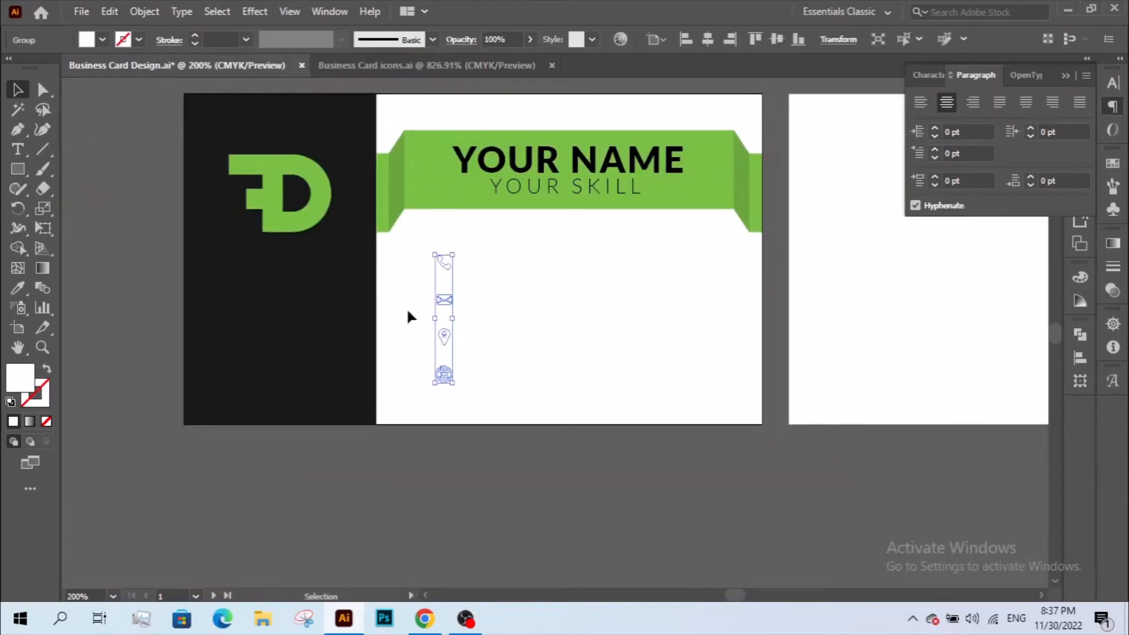
- Colour the pasted icons black using the dark panel's colour
left_click(18, 287)
left_click(265, 291)
left_click(18, 91)
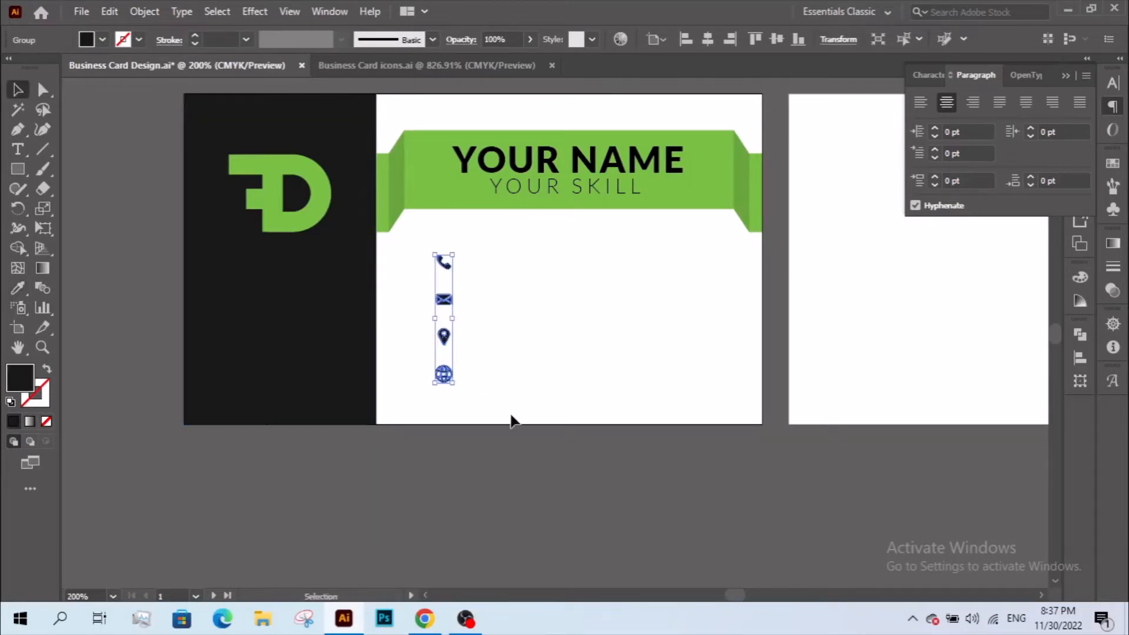
left_click(512, 417)
- Draw a small black square over the phone icon
key("z")
left_click_drag(396, 233, 598, 438)
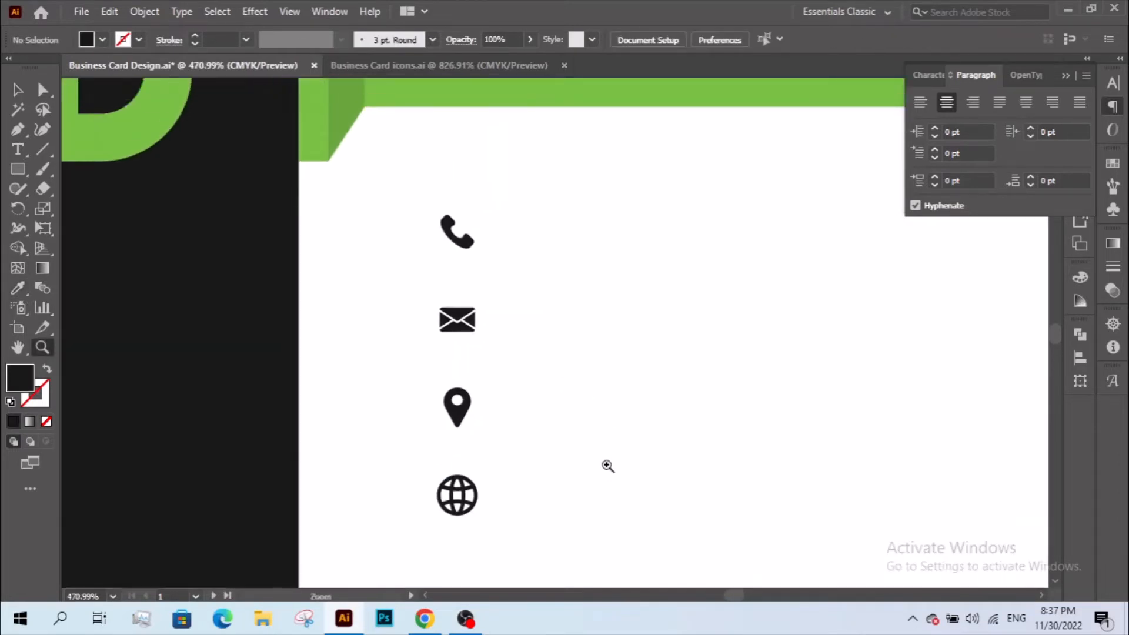
key("v")
key("m")
left_click_drag(488, 270, 492, 255)
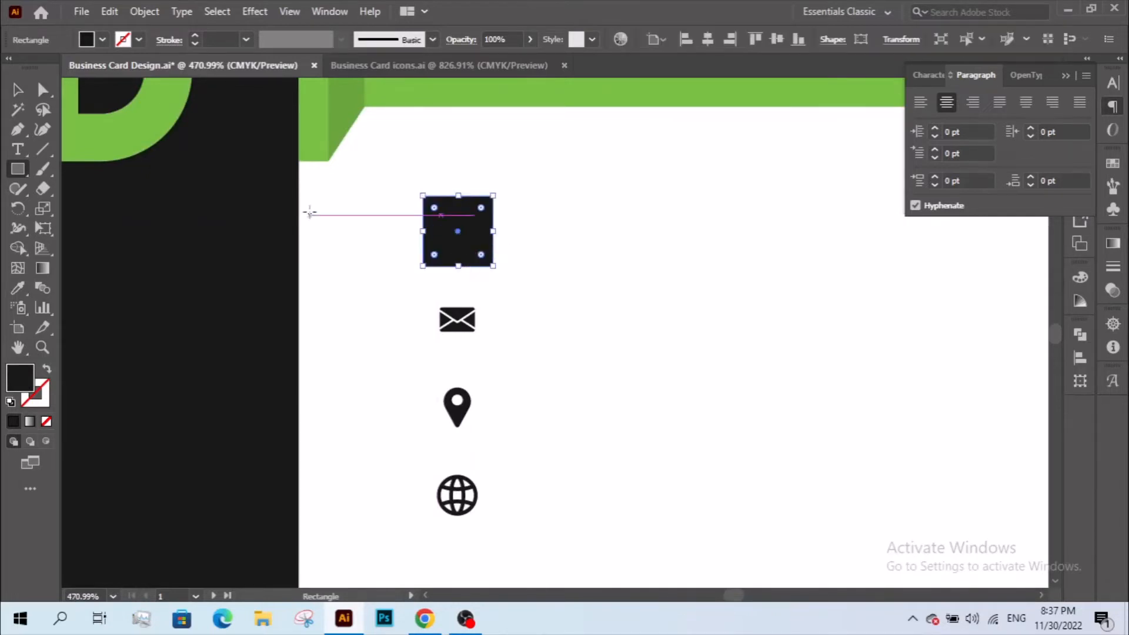
left_click(18, 287)
left_click(405, 93)
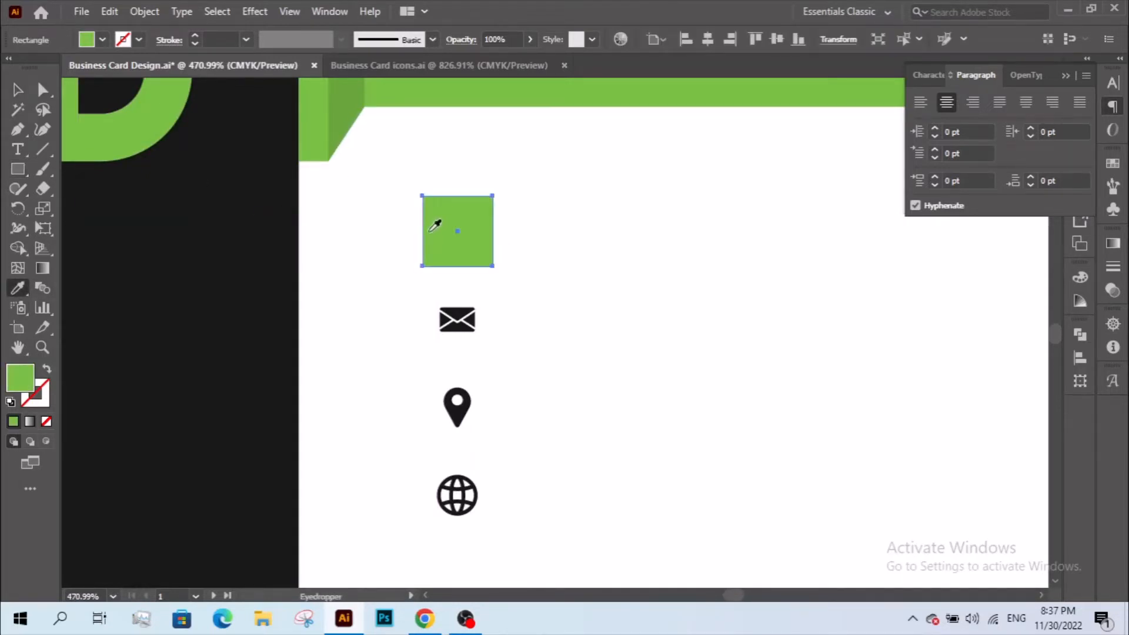
left_click(196, 194)
left_click(17, 89)
- Send the square behind the phone icon and reselect the contact icon group
right_click(481, 202)
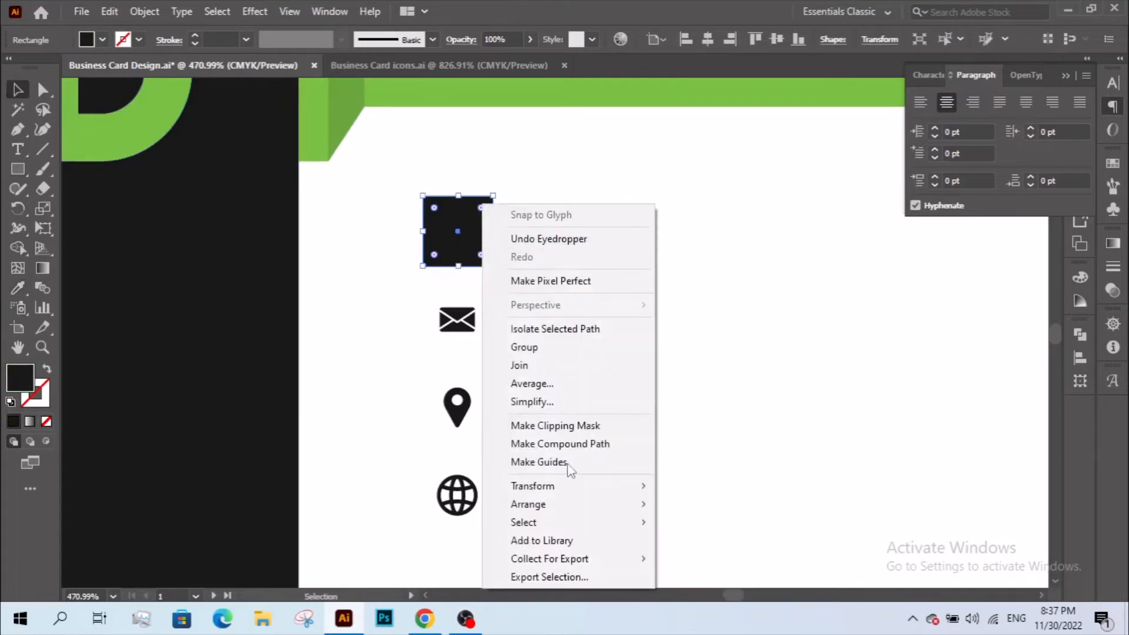
mouse_move(576, 504)
left_click(764, 557)
left_click(669, 433)
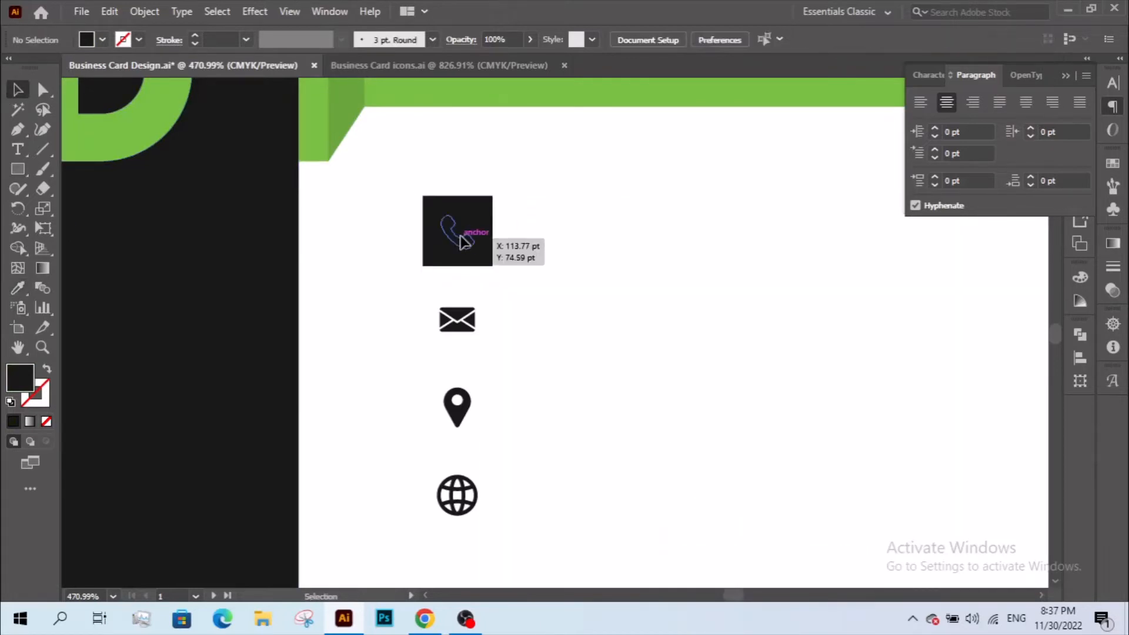
left_click(461, 240)
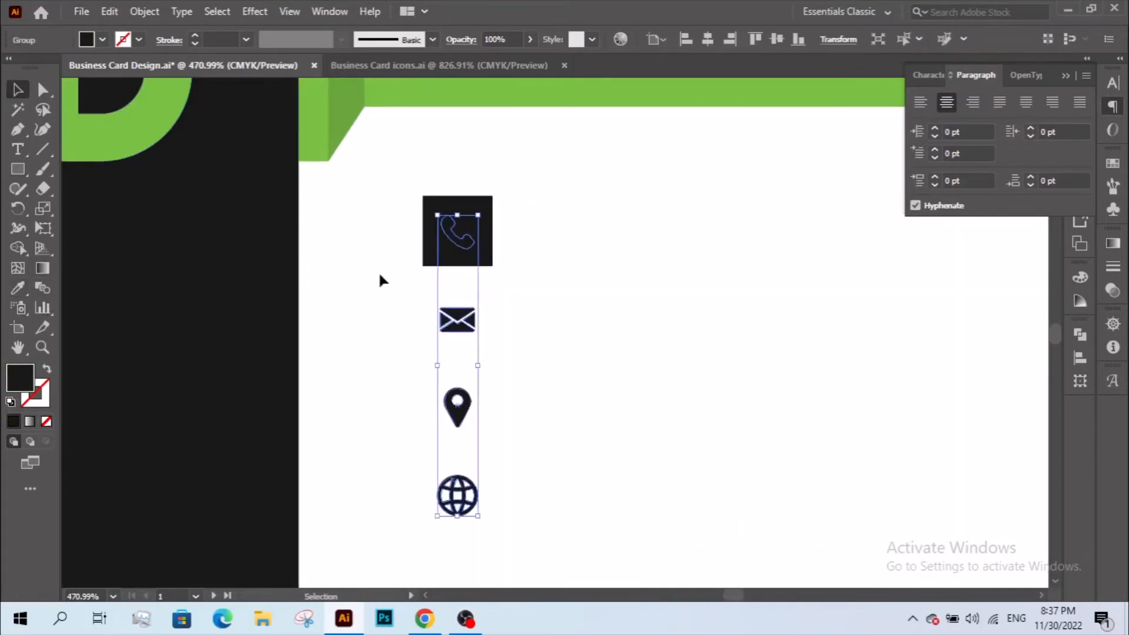
- Duplicate the square down over the globe icon and blend the top and bottom squares
left_click(433, 252)
left_click_drag(433, 252, 428, 504)
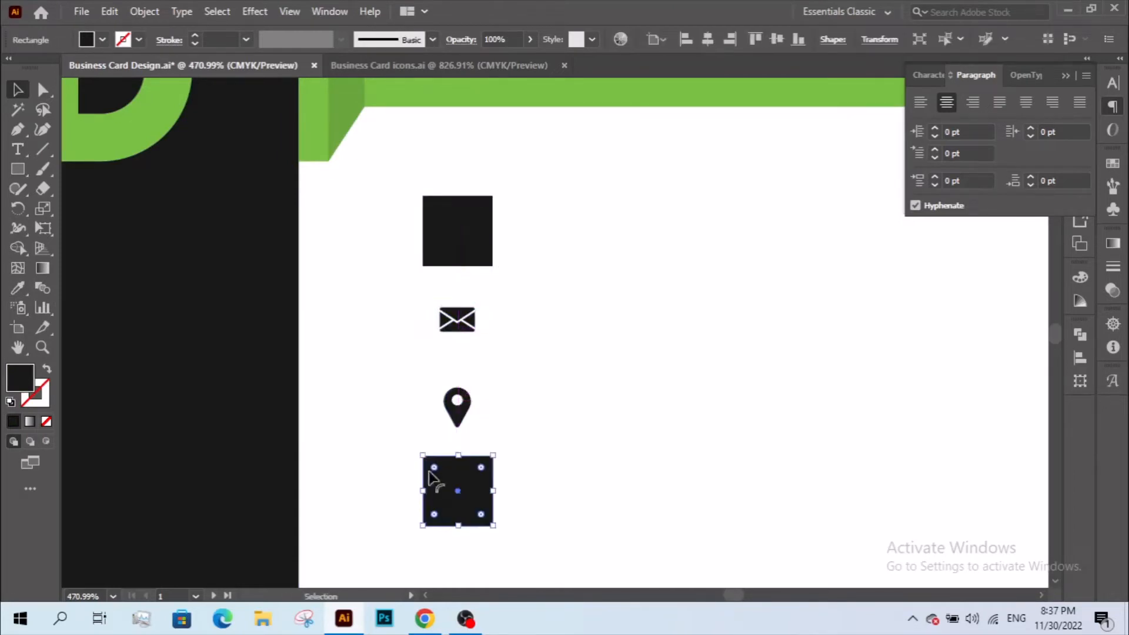
left_click(432, 259)
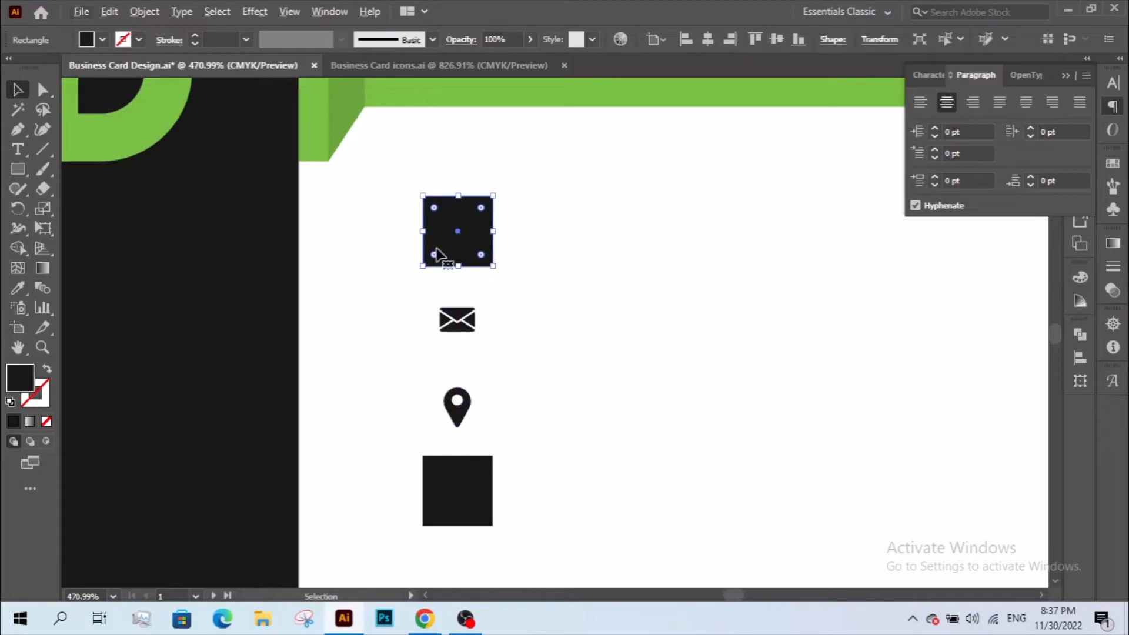
left_click(436, 474, "shift")
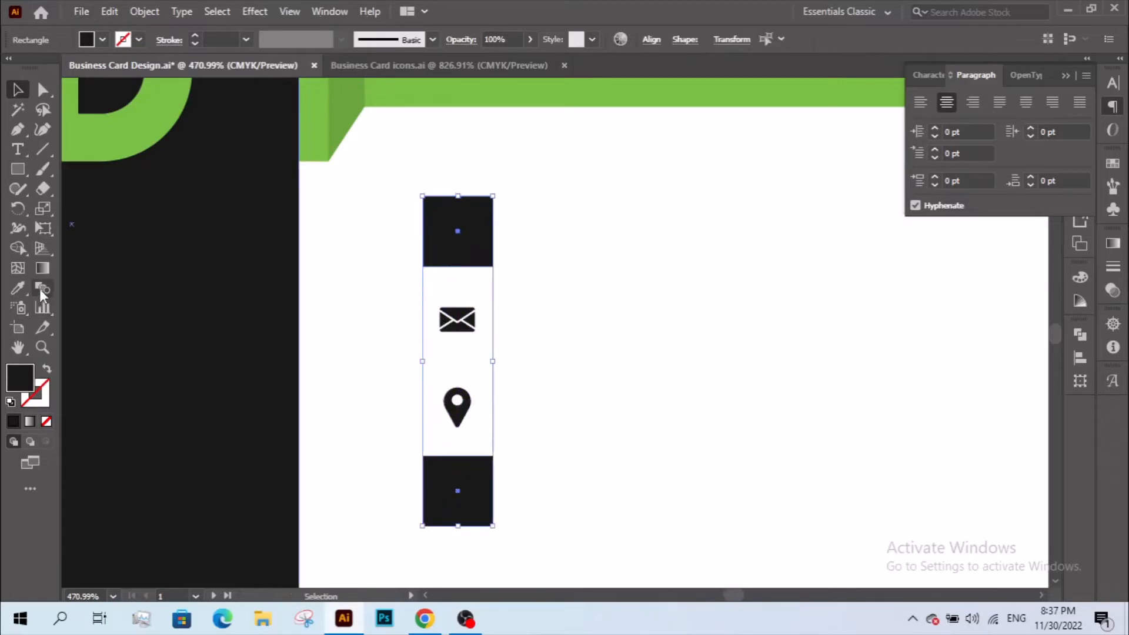
left_click(144, 12)
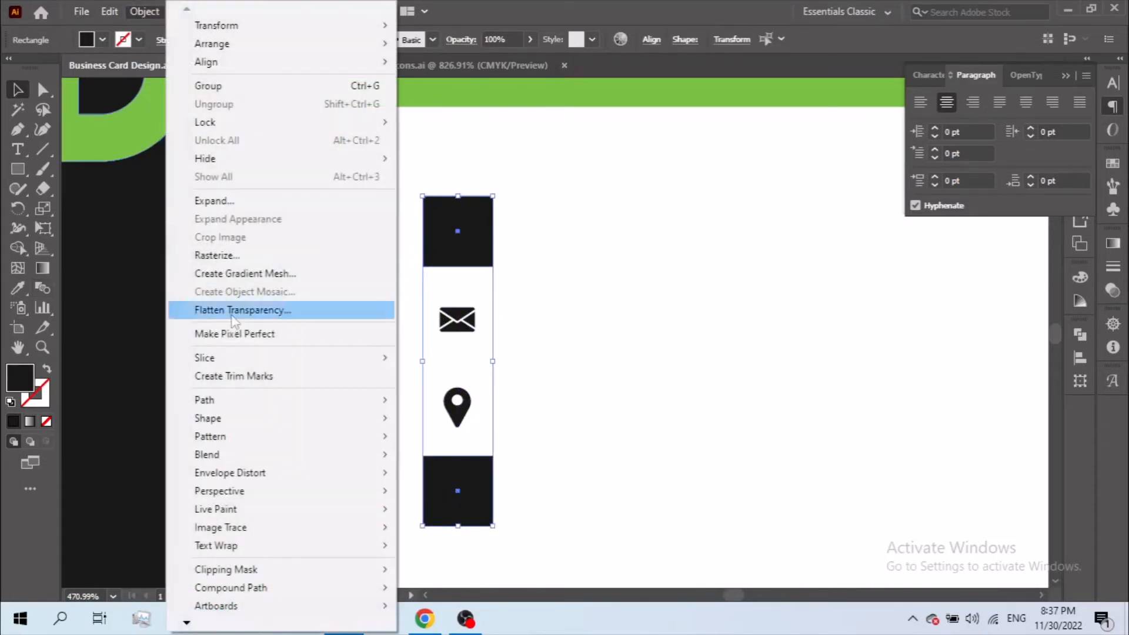
mouse_move(306, 455)
left_click(432, 454)
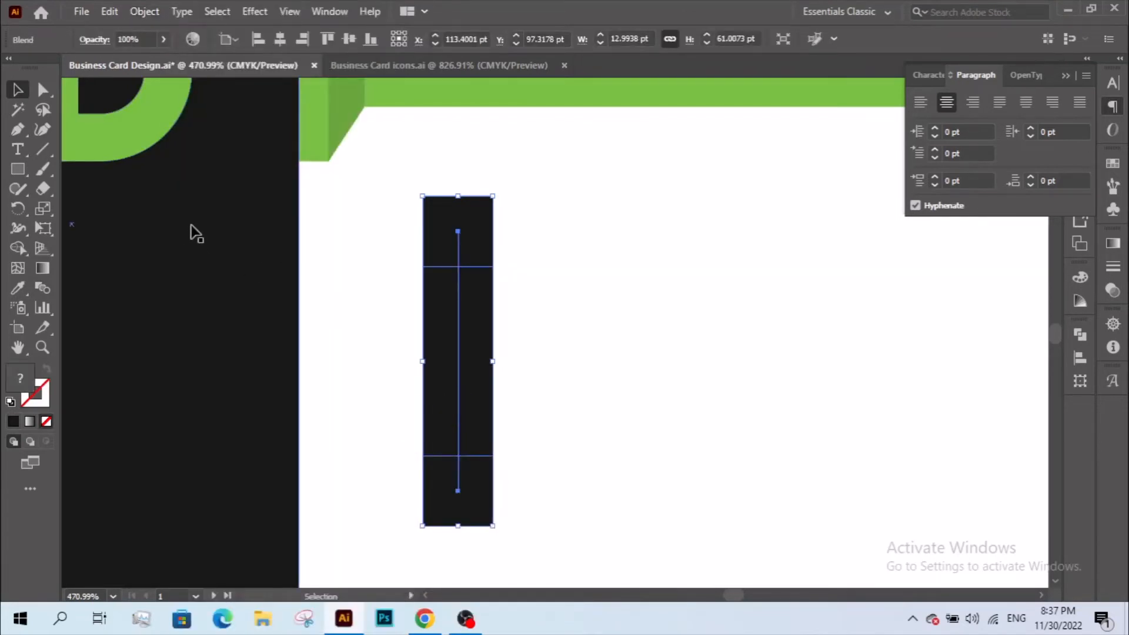
- Set the blend spacing to Specified Steps with 2 steps
double_click(48, 287)
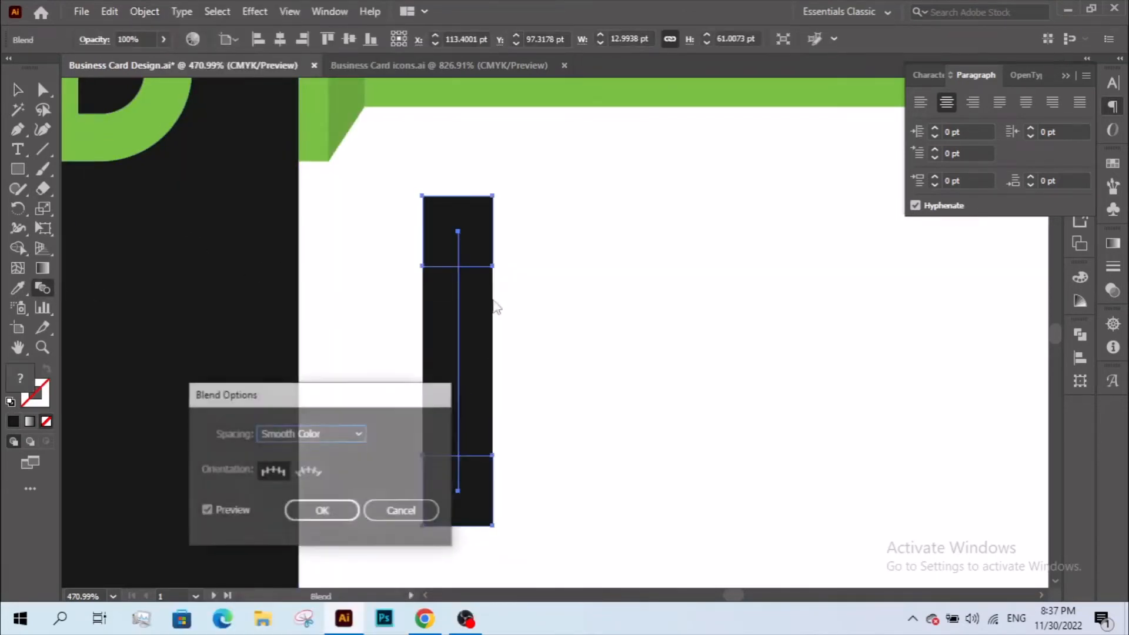
left_click_drag(344, 400, 236, 305)
left_click(236, 339)
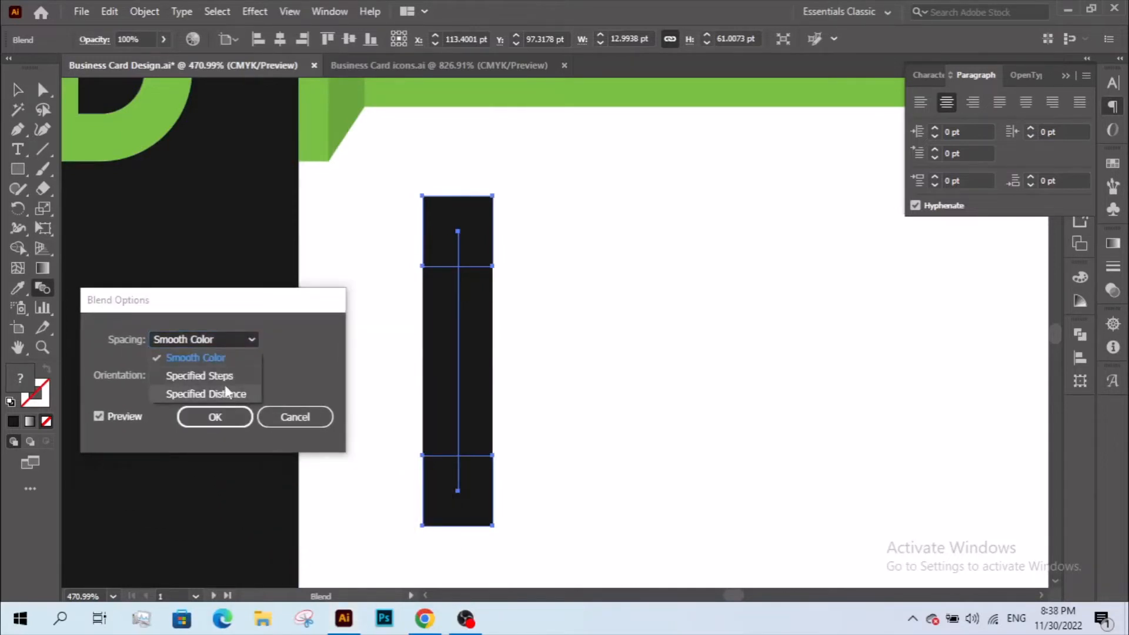
left_click(227, 392)
left_click(235, 340)
left_click(228, 376)
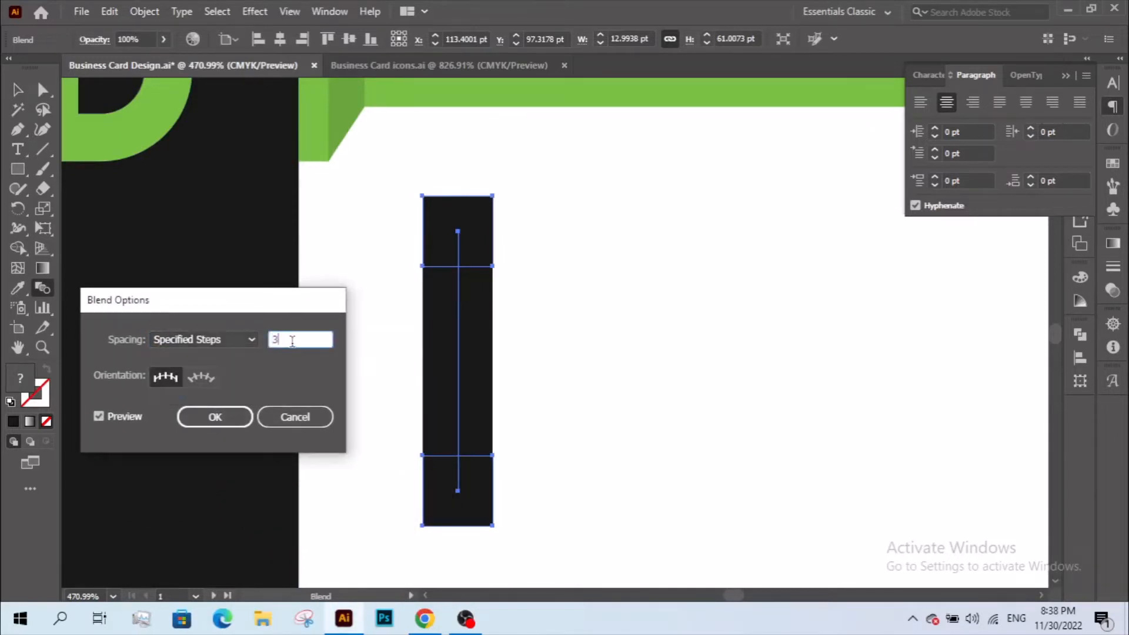
key("Down")
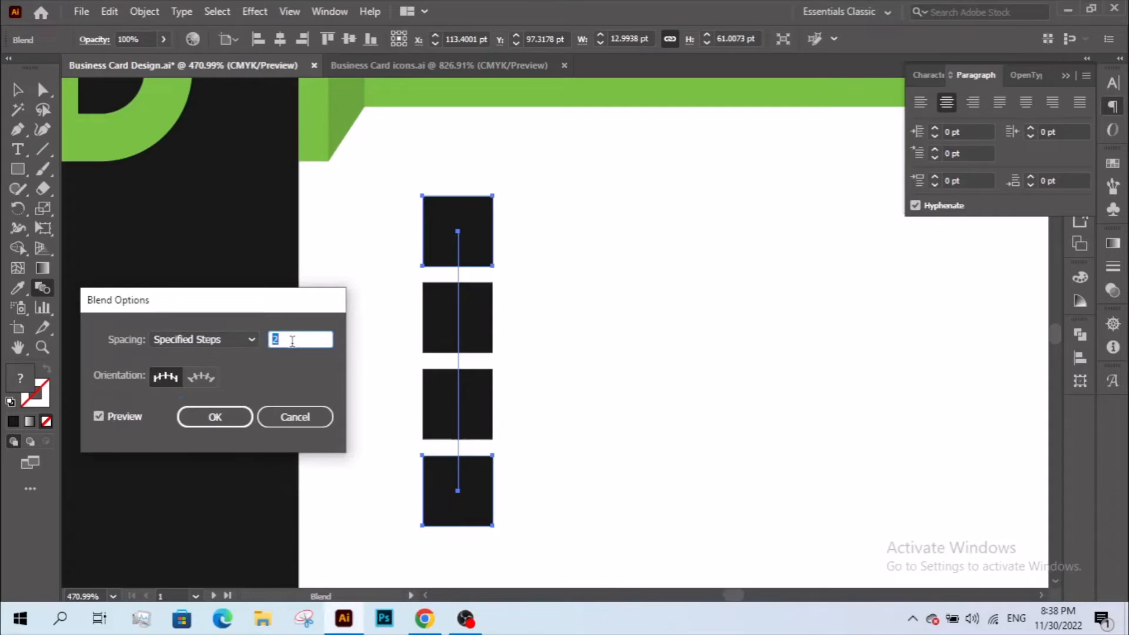
left_click(226, 416)
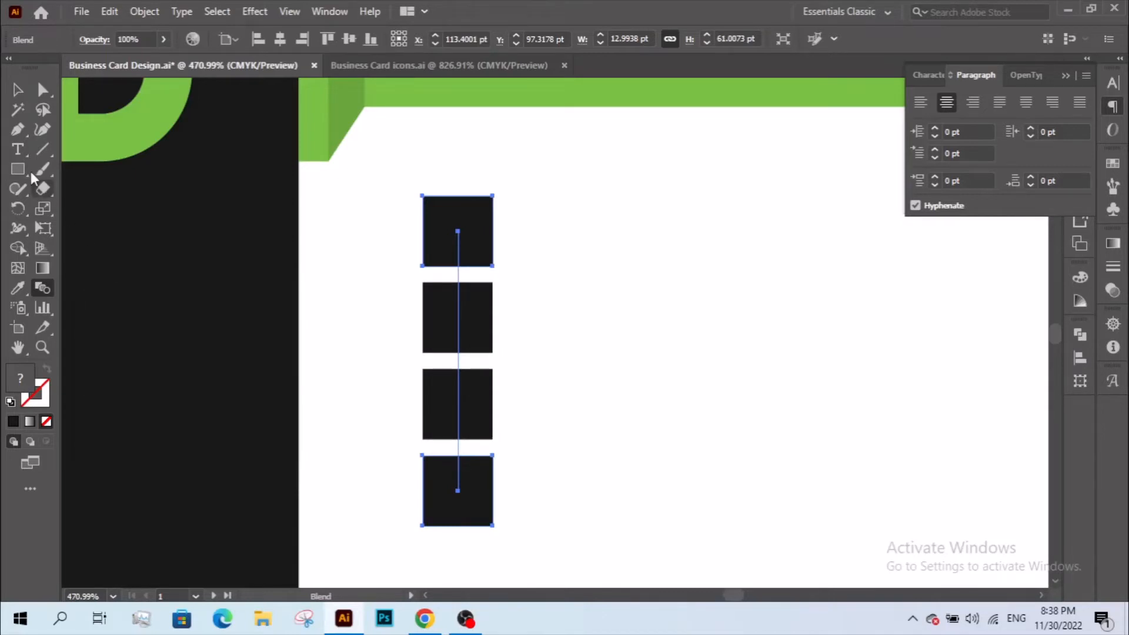
- Expand the blend into plain shapes
left_click(17, 93)
left_click(144, 11)
left_click(200, 206)
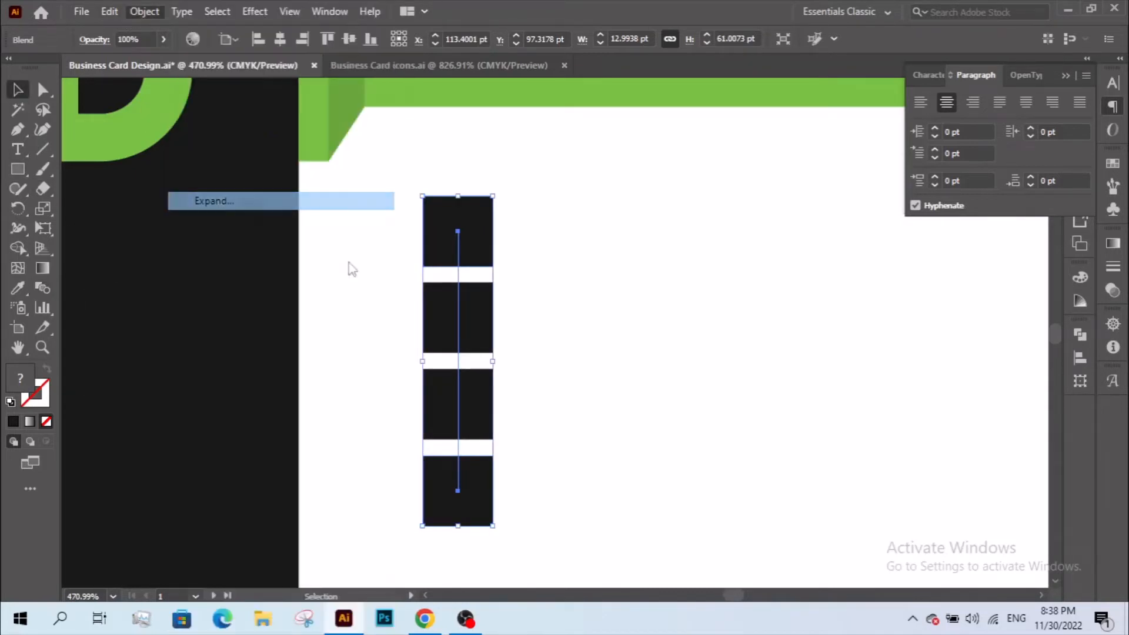
- Confirm the expansion and send the square group behind everything else
left_click(545, 397)
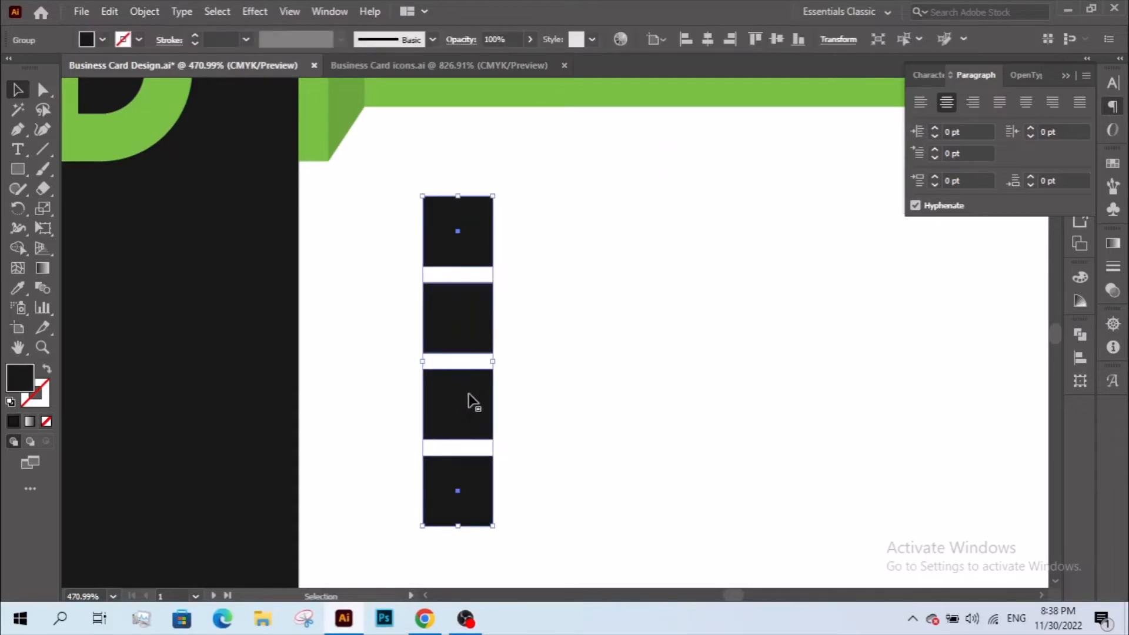
right_click(470, 370)
mouse_move(562, 295)
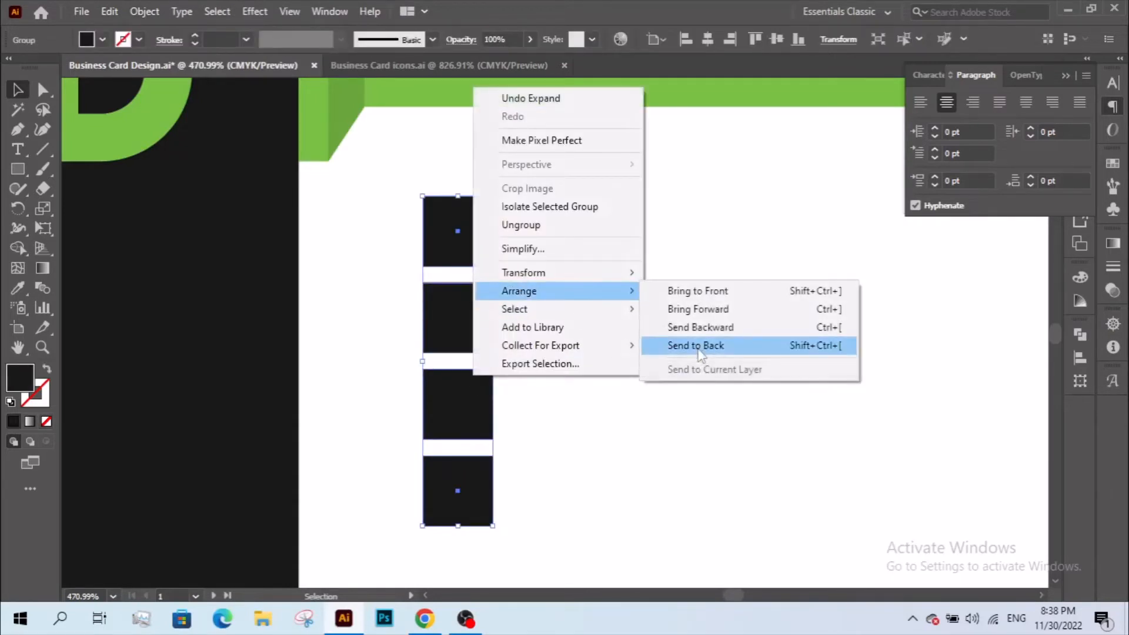
left_click(758, 345)
- Make the contact icon group white
left_click(17, 288)
left_click(17, 89)
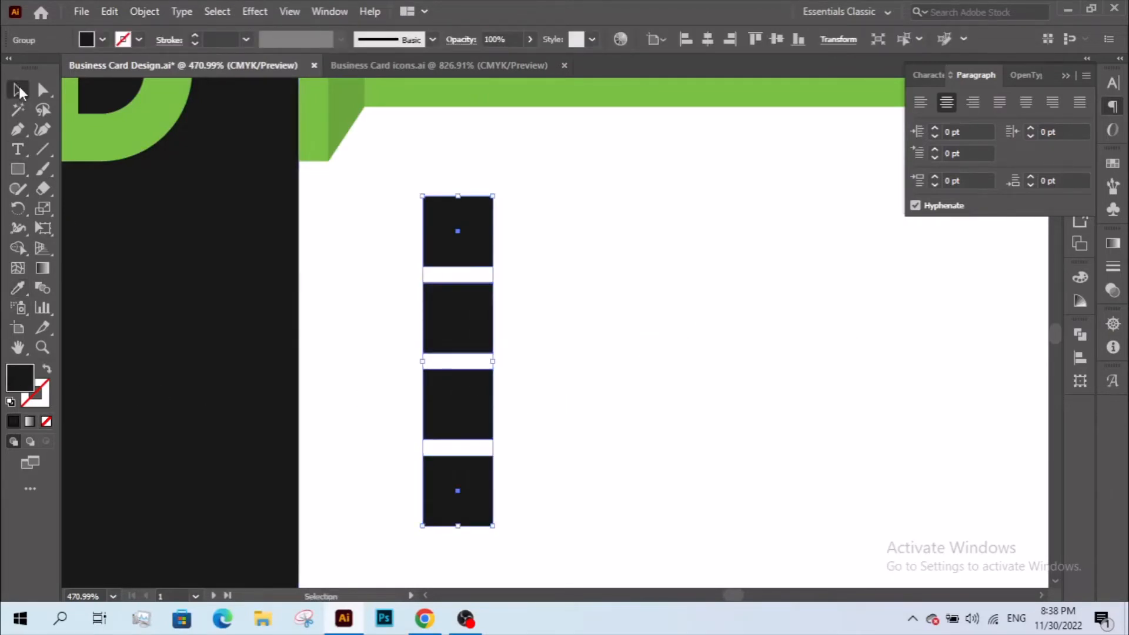
left_click(385, 247)
left_click(438, 265)
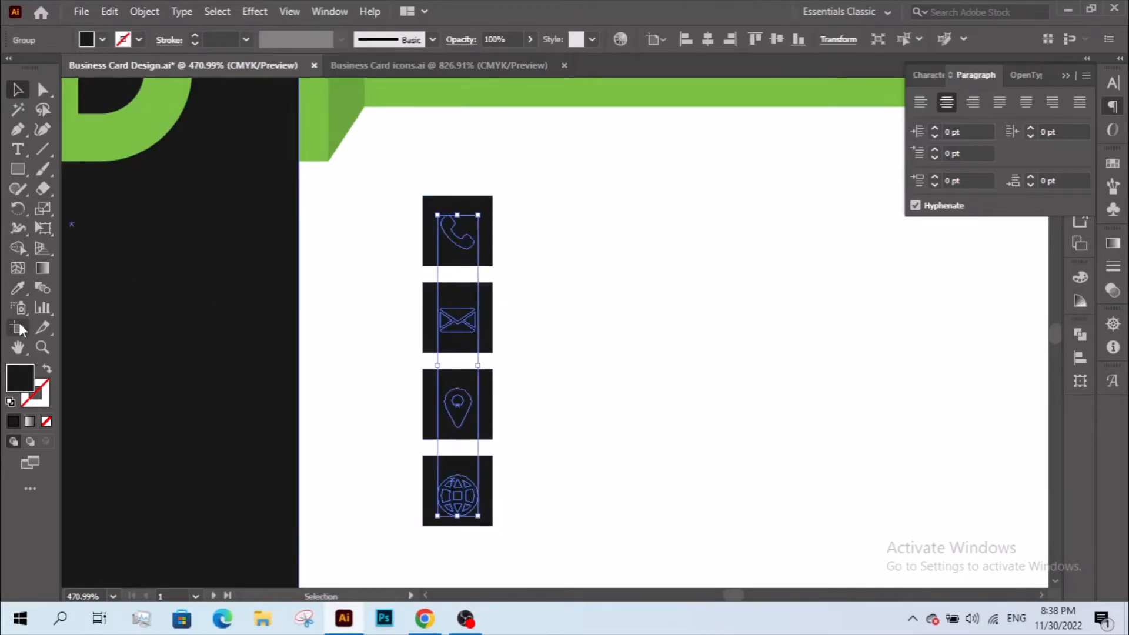
left_click(18, 288)
left_click(327, 288)
left_click(18, 89)
left_click(354, 255)
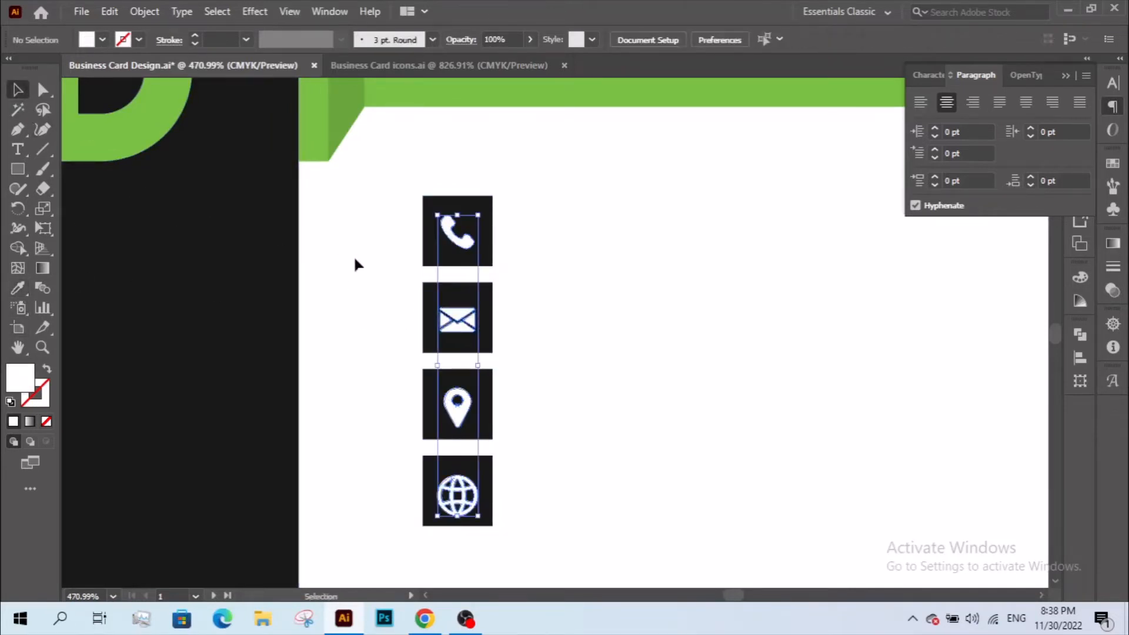
- Give the four backing squares the ribbon's green
left_click_drag(412, 334, 323, 349)
key("z")
left_click(455, 353, "alt")
left_click(576, 326, "alt")
left_click_drag(444, 352, 267, 399)
key("v")
scroll(473, 382, "up", 1)
key("a")
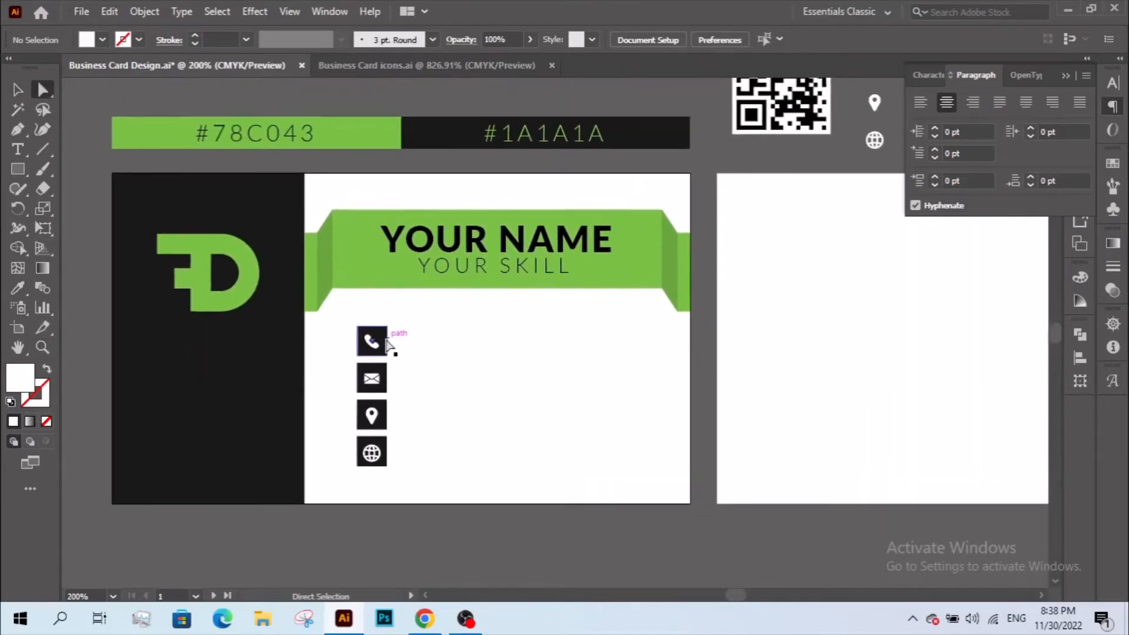
key("v")
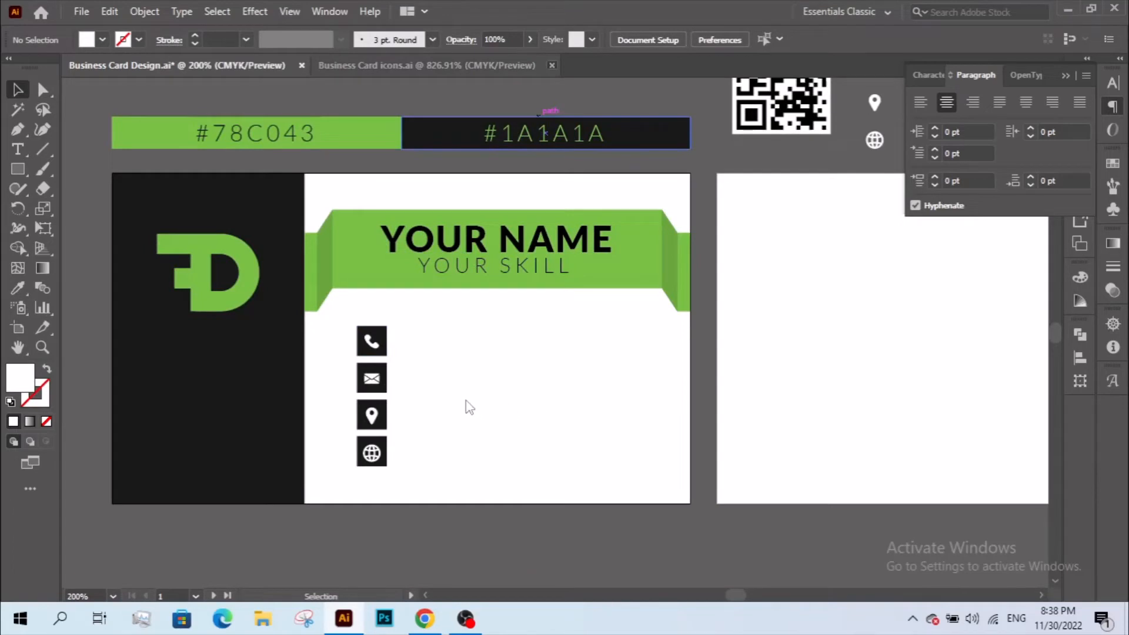
left_click(381, 355)
left_click(17, 287)
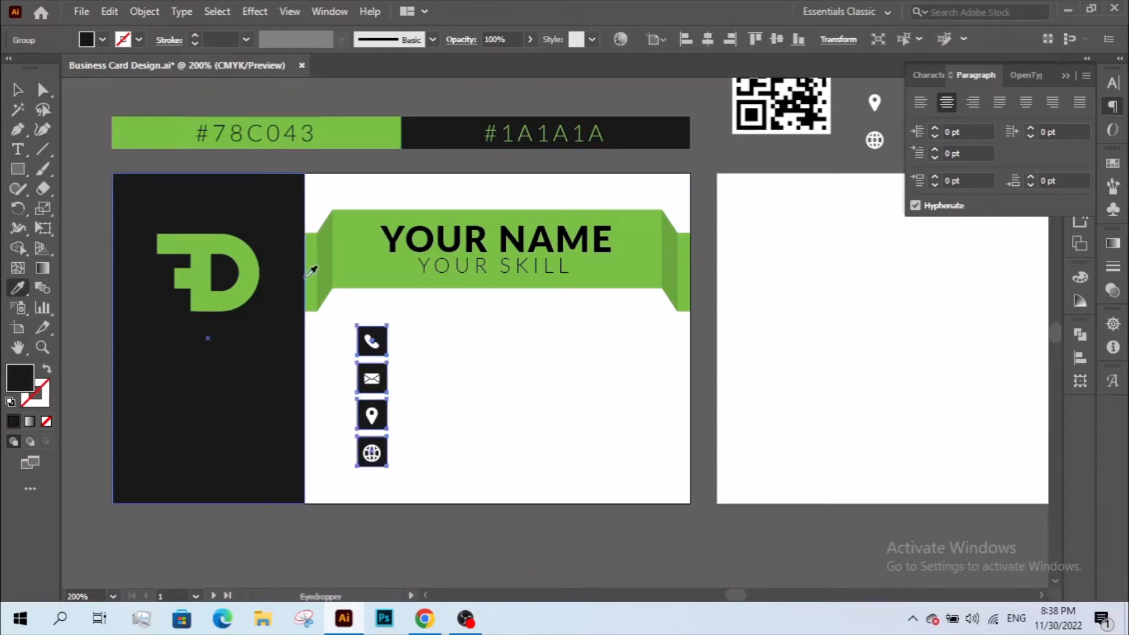
left_click(312, 267)
left_click(16, 93)
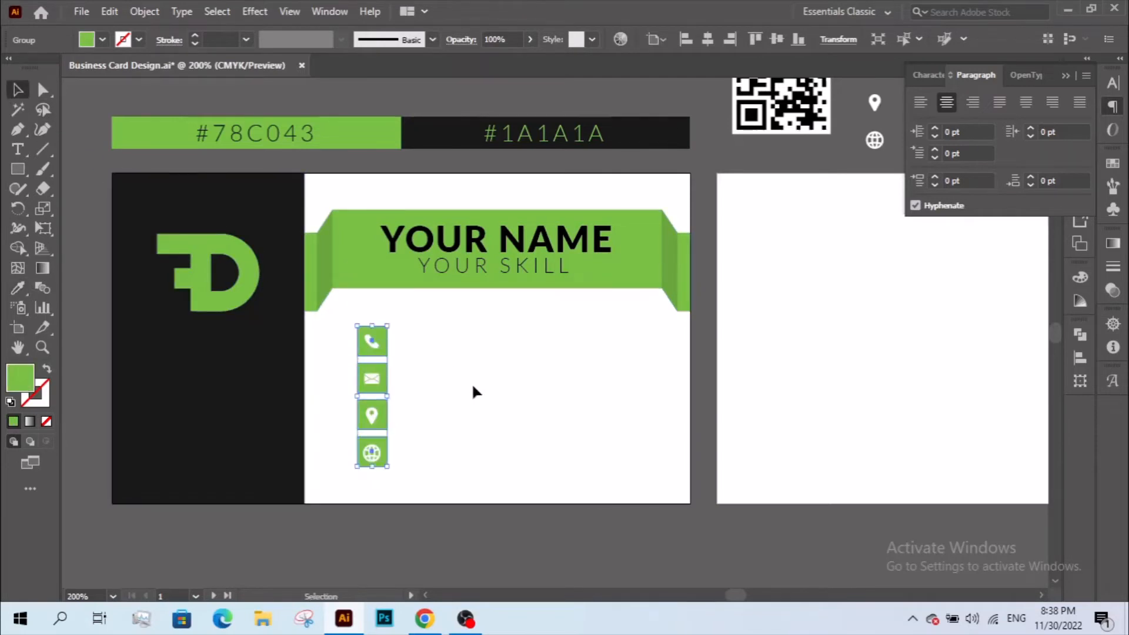
left_click(471, 382)
- Recolour the icon glyphs black to match the left panel
left_click(371, 341)
left_click(17, 287)
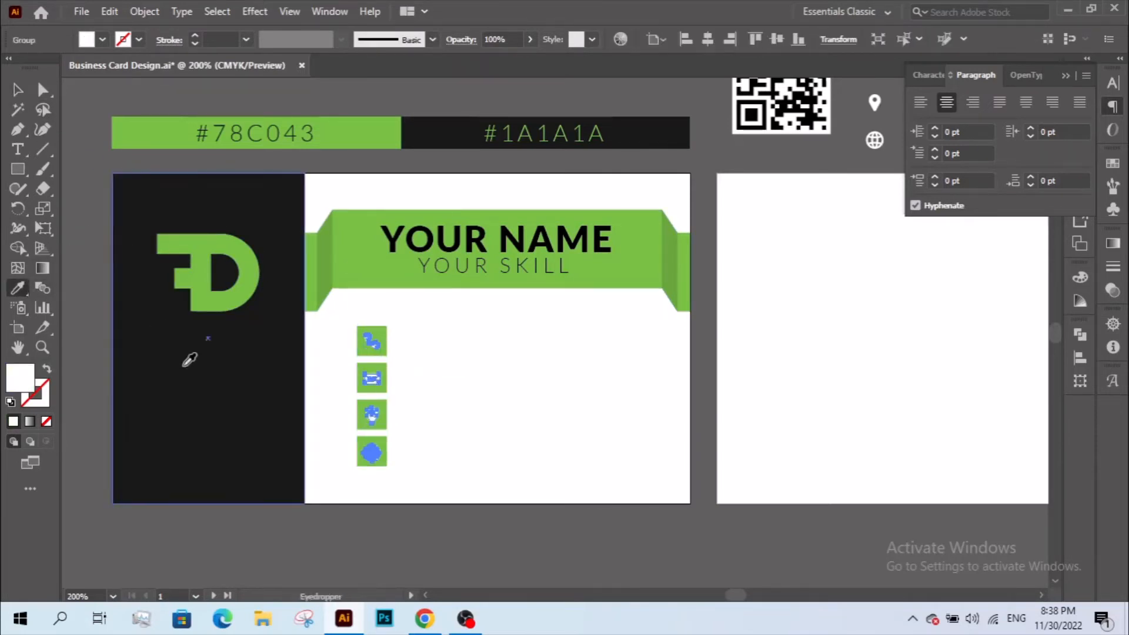
left_click(189, 358)
left_click(16, 91)
left_click(492, 377)
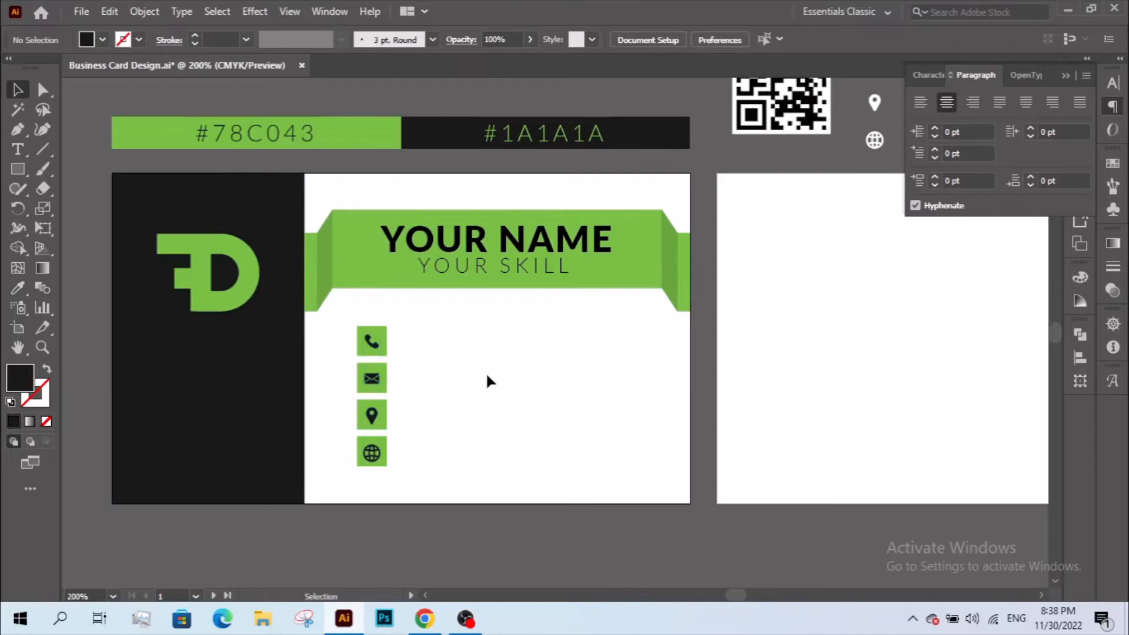
- Ungroup the icon glyphs into separate phone, mail, pin and globe icons
key("z")
left_click_drag(264, 130, 747, 531)
key("v")
left_click_drag(383, 389, 385, 383)
right_click(385, 383)
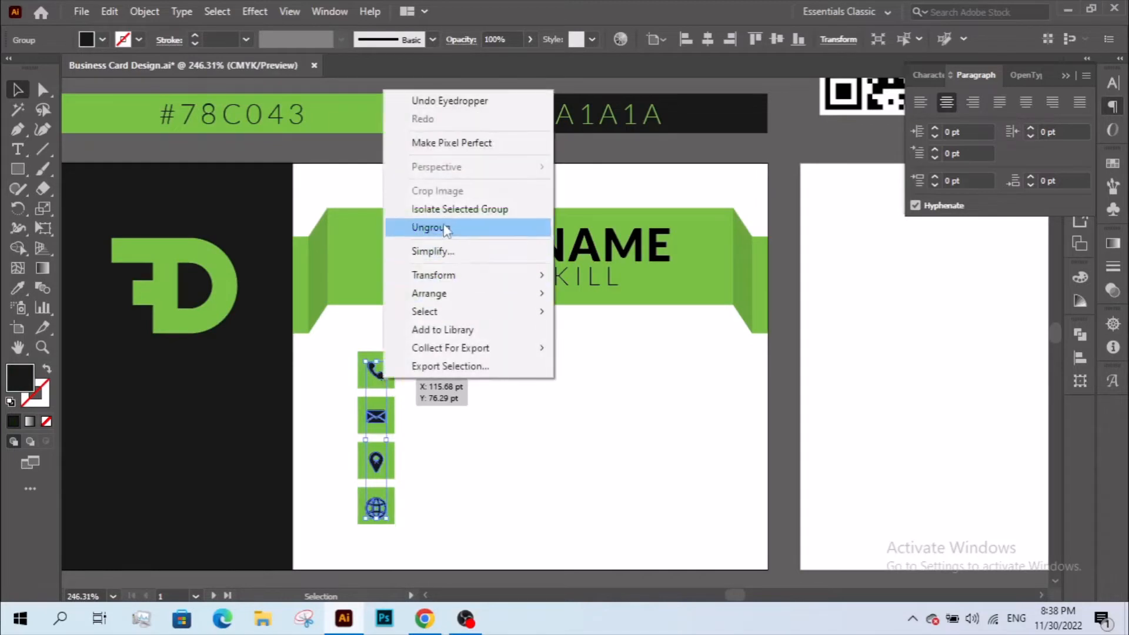
left_click(424, 223)
right_click(388, 378)
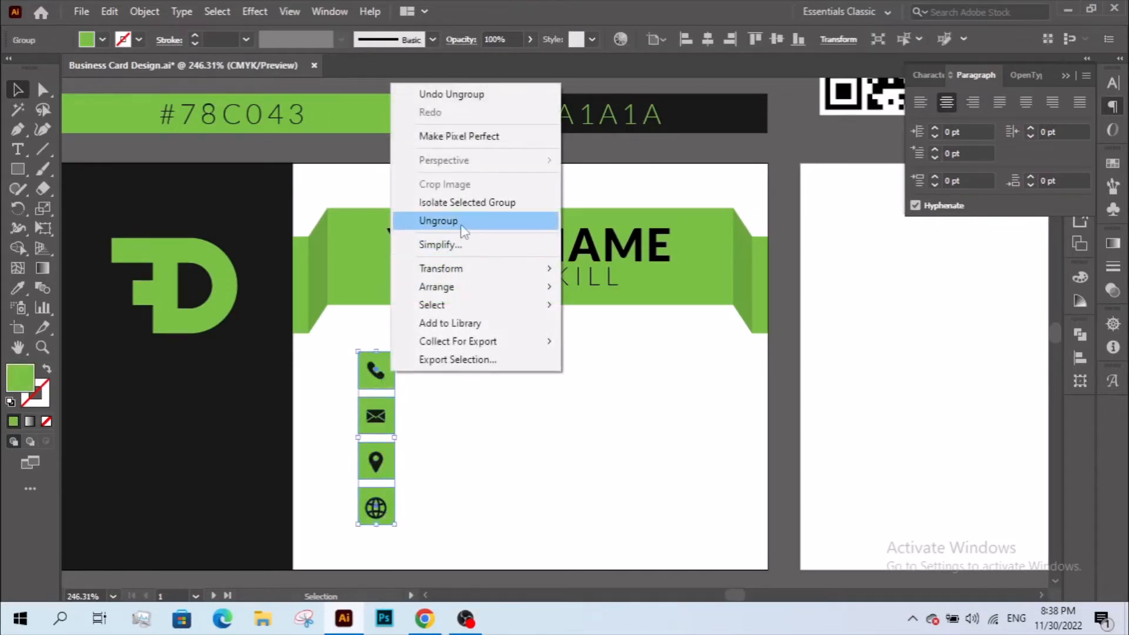
left_click(460, 223)
left_click(448, 428)
- Vertically centre the envelope, pin and globe icons on their green squares
left_click(372, 382)
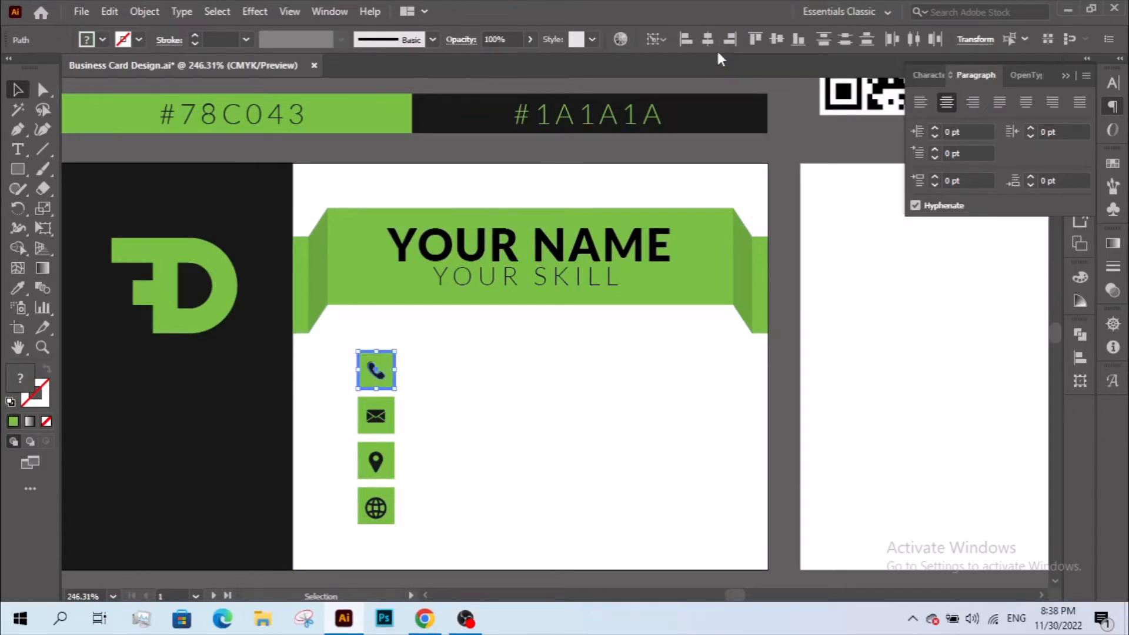
left_click(438, 417)
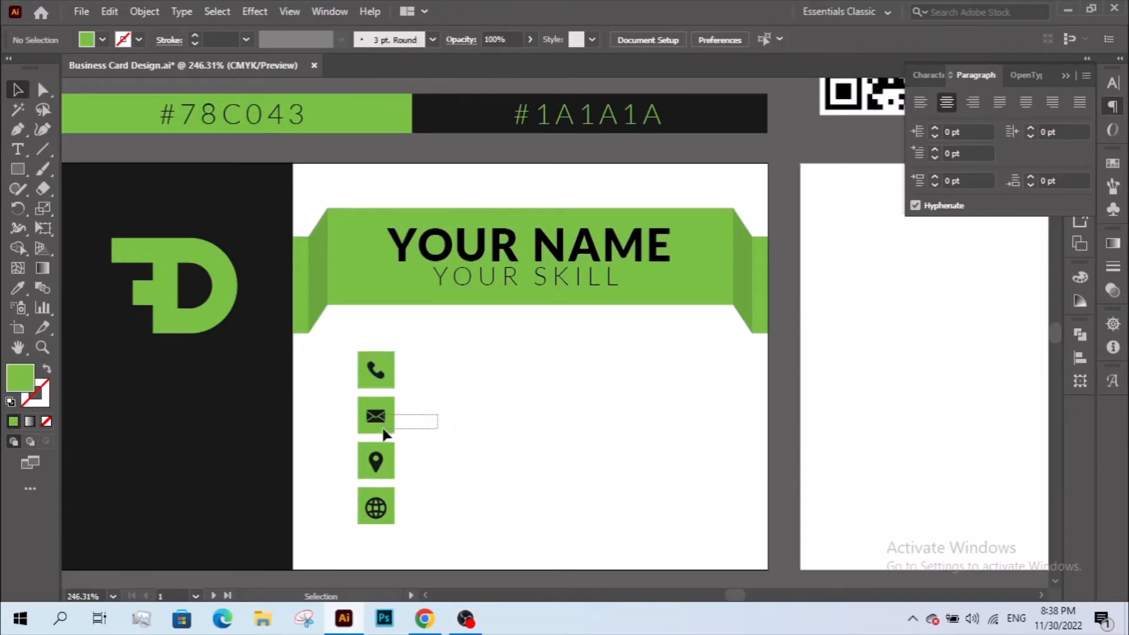
left_click_drag(383, 430, 387, 428)
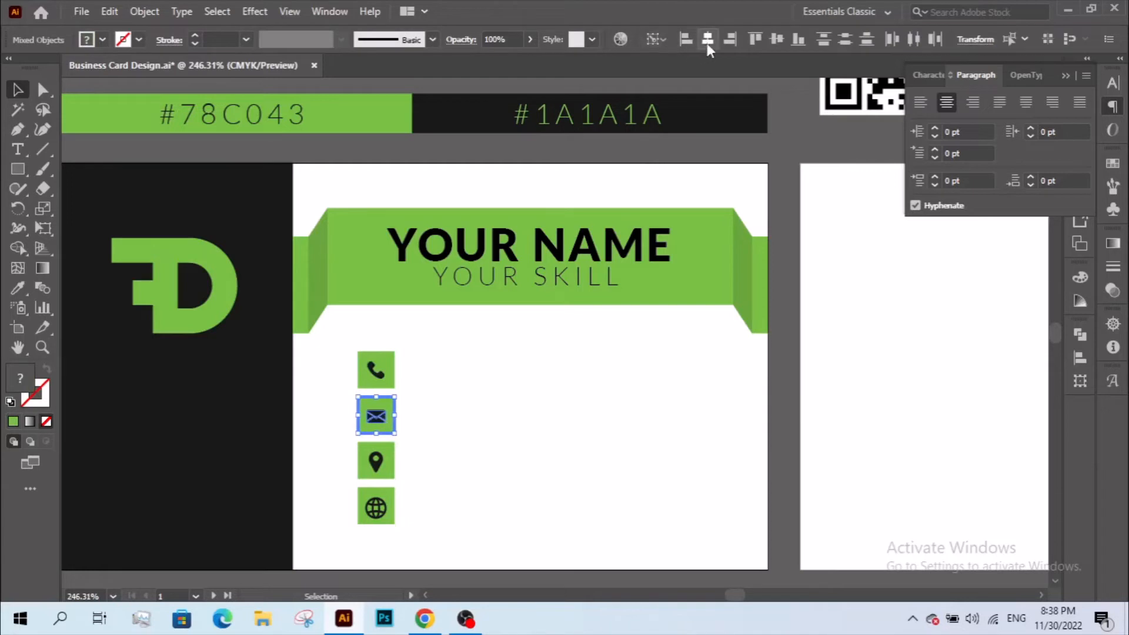
left_click(776, 41)
left_click(501, 409)
left_click_drag(406, 441, 371, 474)
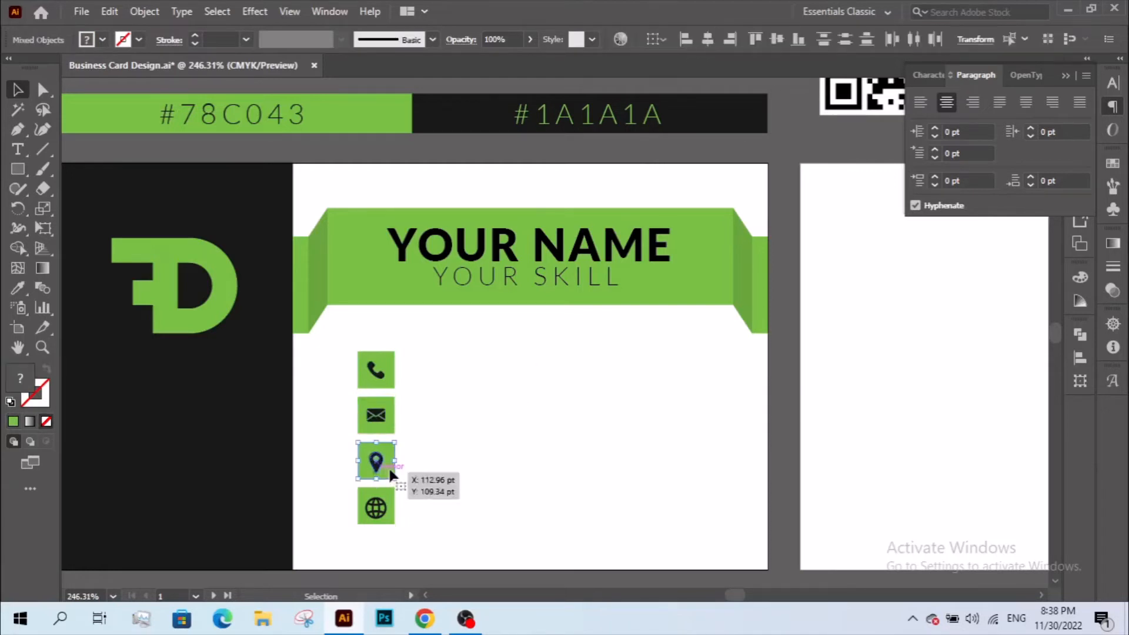
left_click(381, 393)
left_click_drag(353, 529, 401, 486)
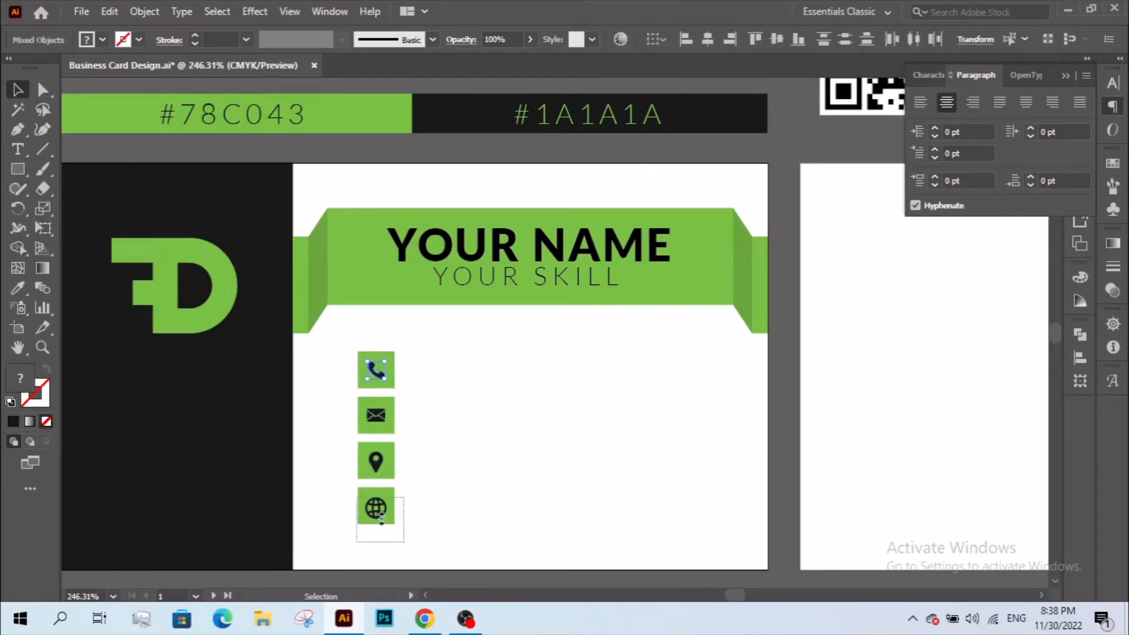
left_click(774, 40)
left_click(510, 440)
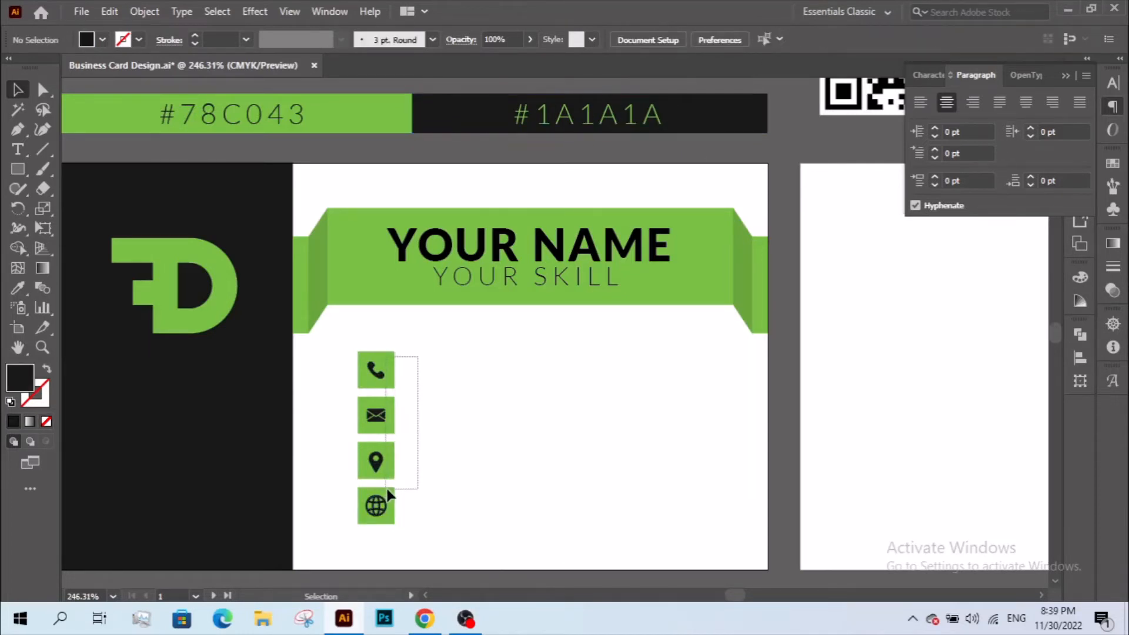
- Select the four green squares, then the globe, location, mail and phone icons together
left_click_drag(387, 491, 389, 495)
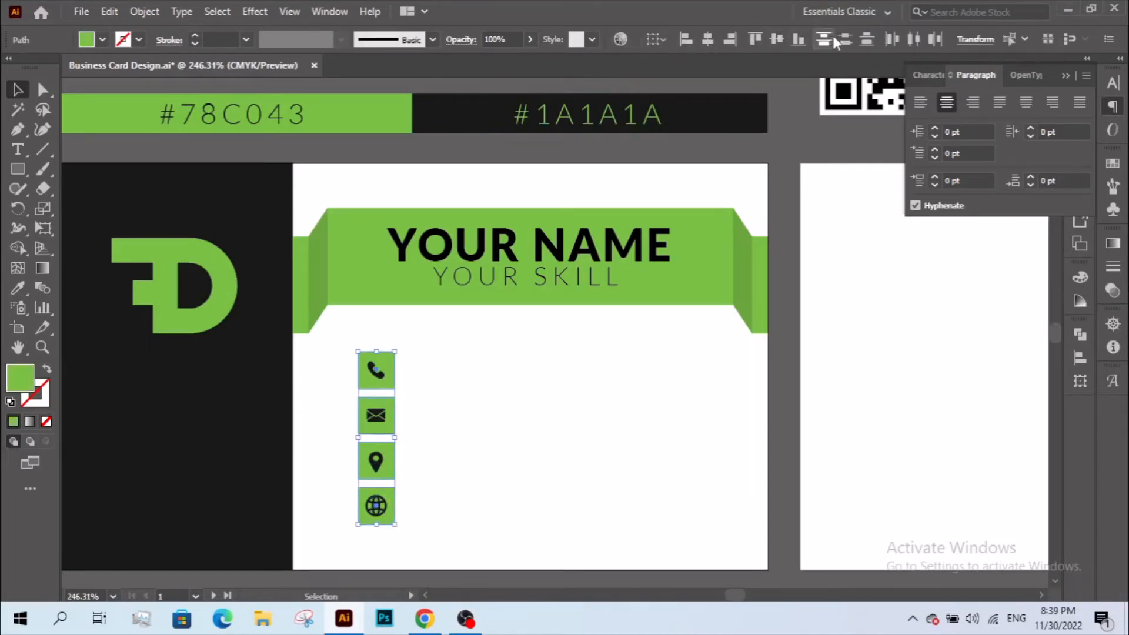
left_click(401, 495)
left_click(384, 505)
left_click(381, 467, "shift")
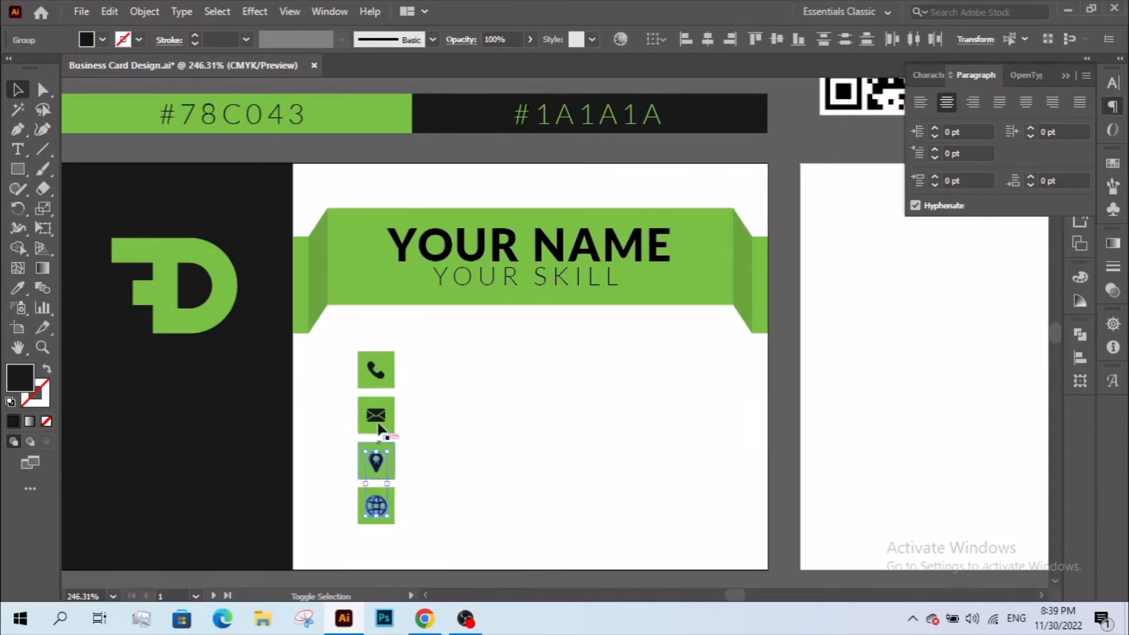
left_click(377, 419, "shift")
left_click(379, 371, "shift")
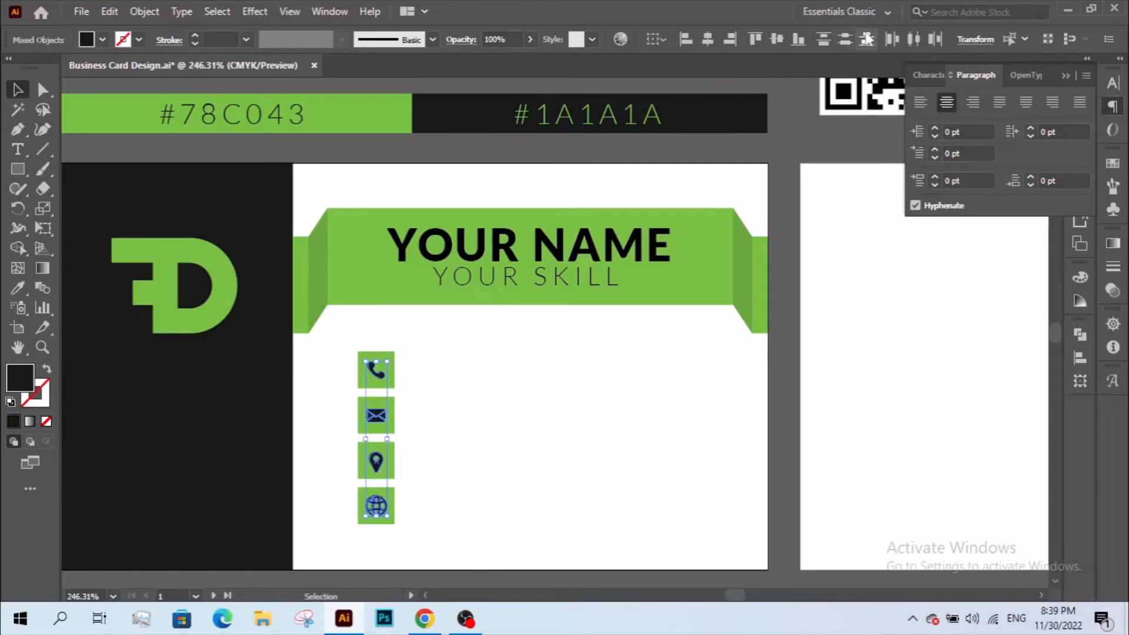
left_click(409, 533)
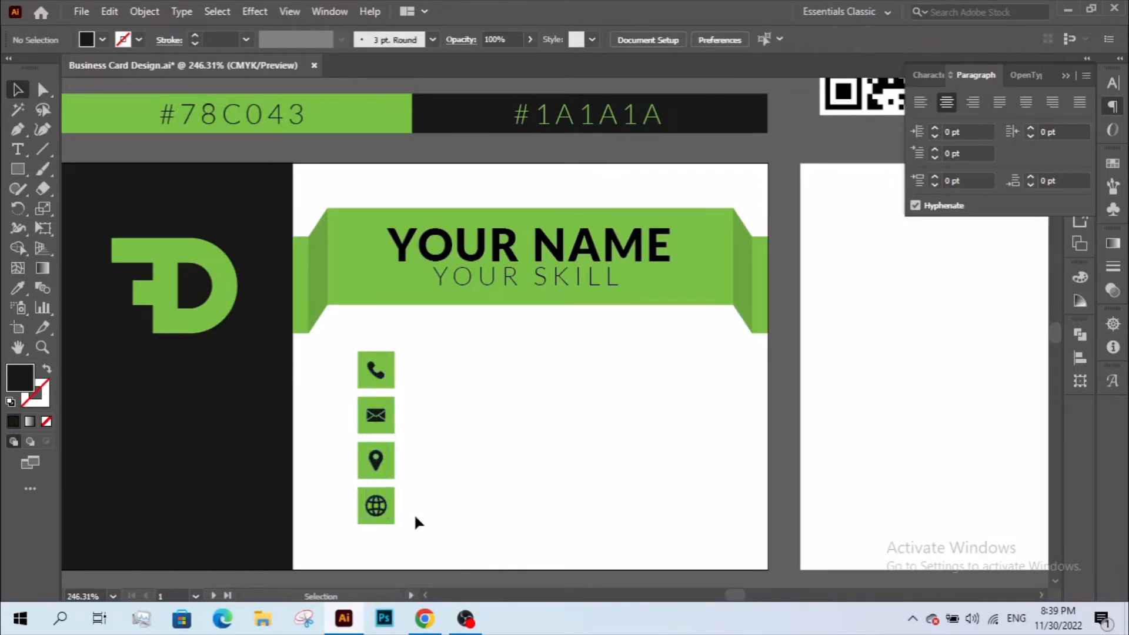
- Group the globe and the location pin each with its green square
left_click_drag(340, 506, 347, 506)
right_click(376, 506)
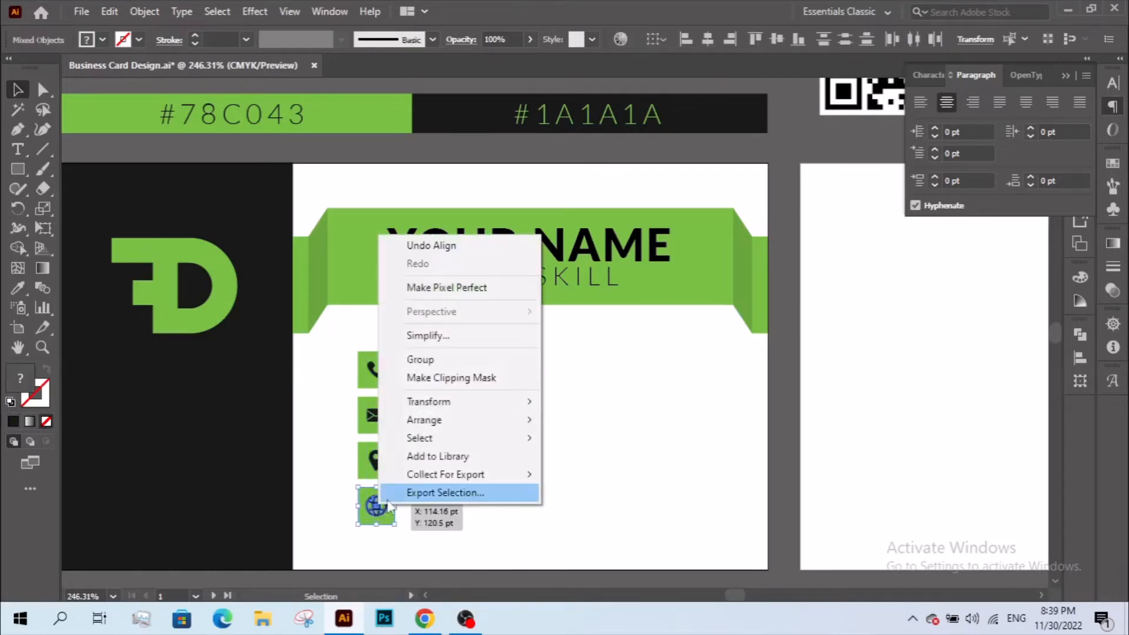
left_click(411, 359)
left_click_drag(336, 465, 336, 464)
right_click(381, 468)
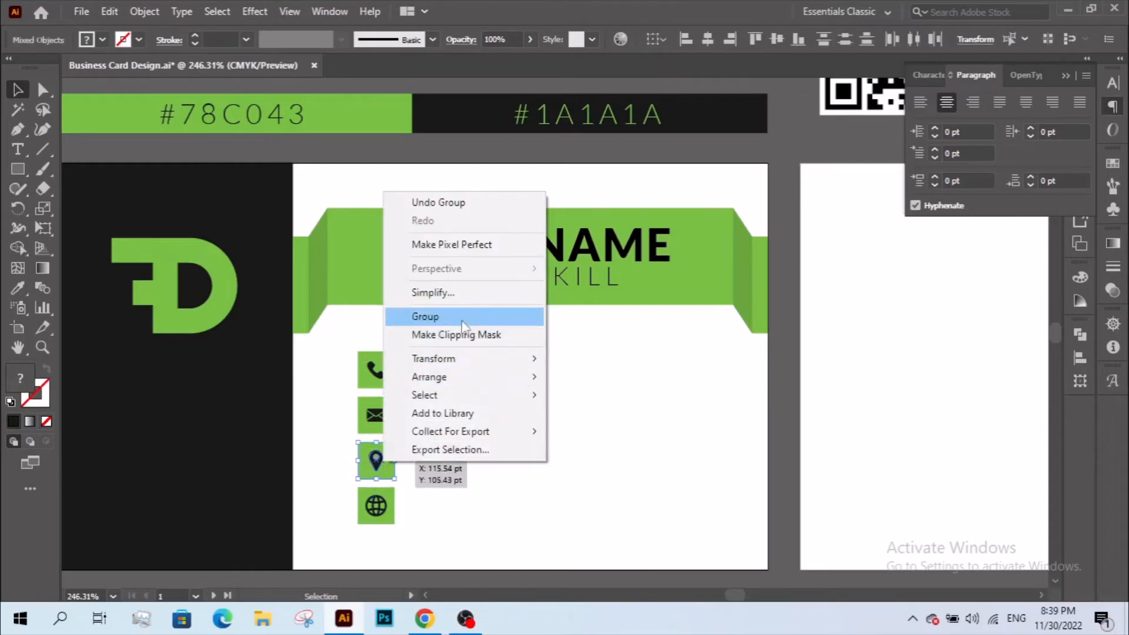
left_click(411, 355)
- Group the mail and phone icons each with its green square
left_click_drag(408, 407, 356, 417)
right_click(377, 417)
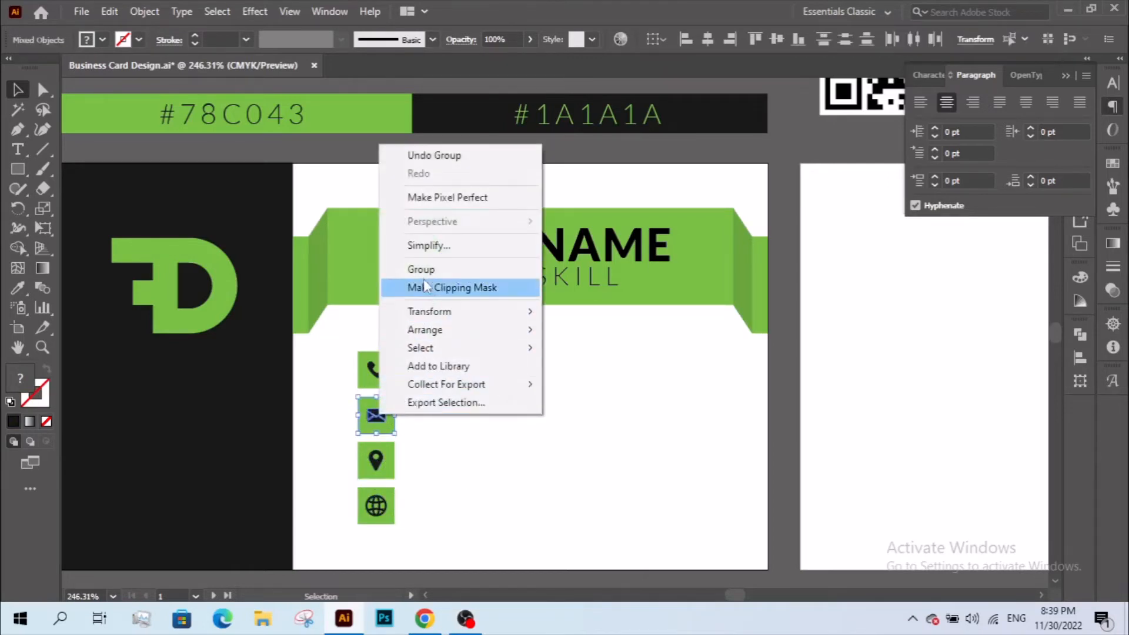
left_click(412, 270)
right_click(377, 371)
left_click_drag(343, 372, 381, 375)
left_click(405, 416)
left_click(344, 372)
left_click(379, 374)
right_click(382, 375)
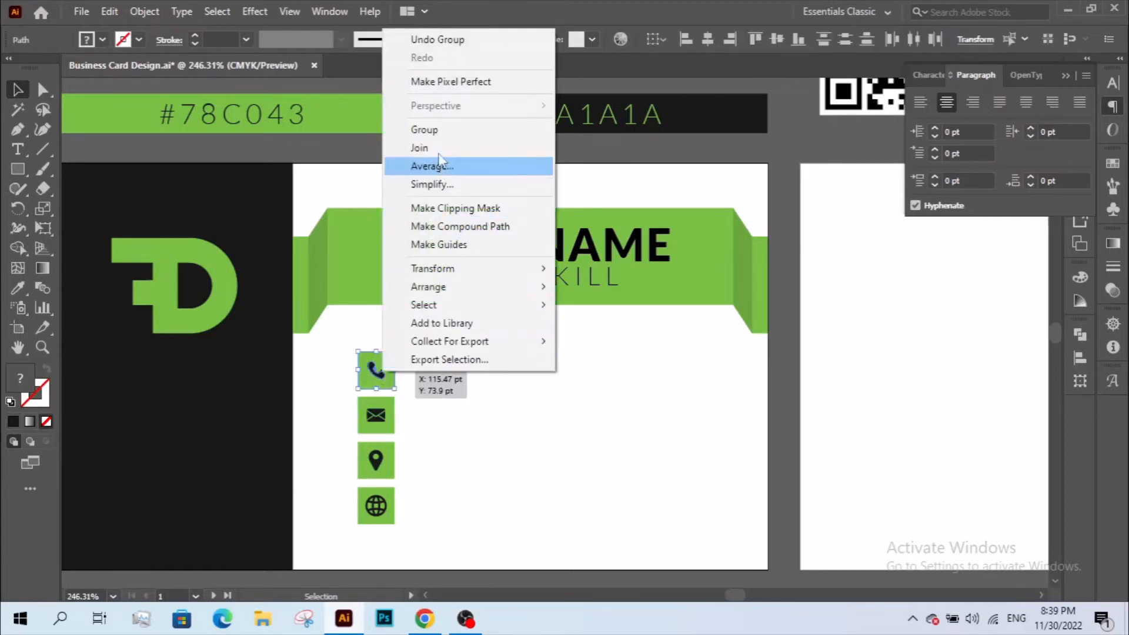
left_click(421, 411)
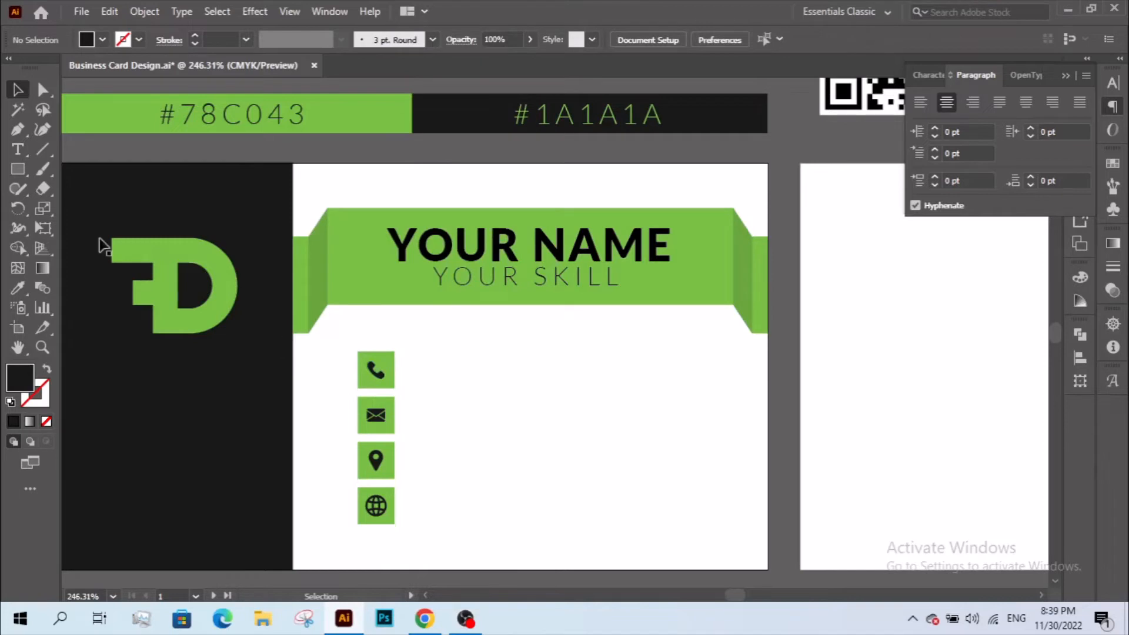
left_click(18, 149)
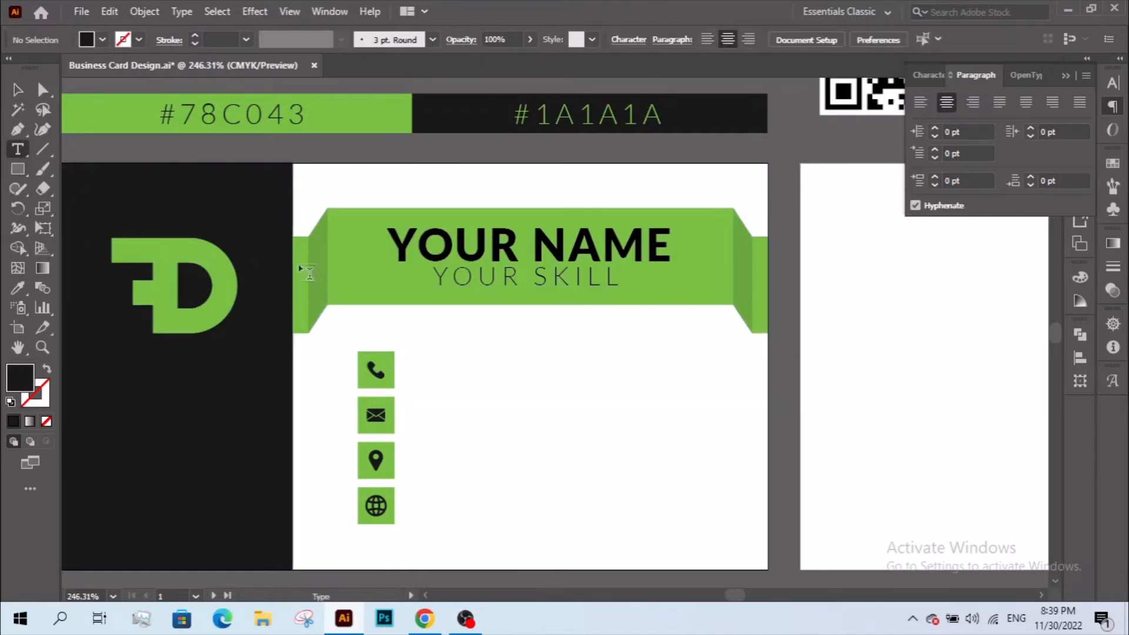
left_click(435, 366)
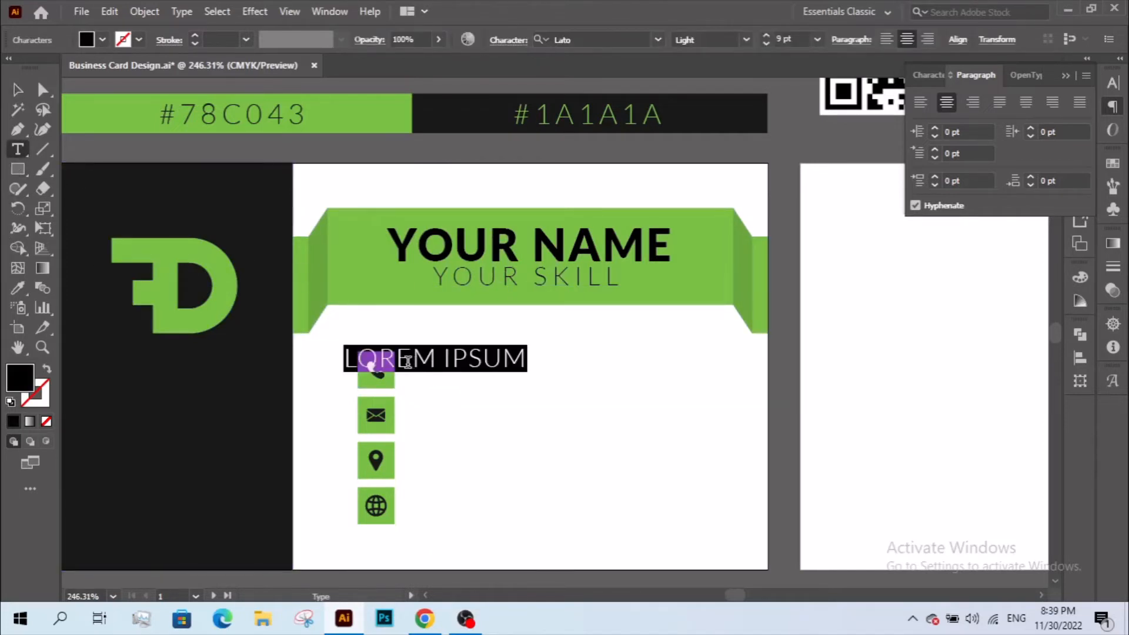
type("12")
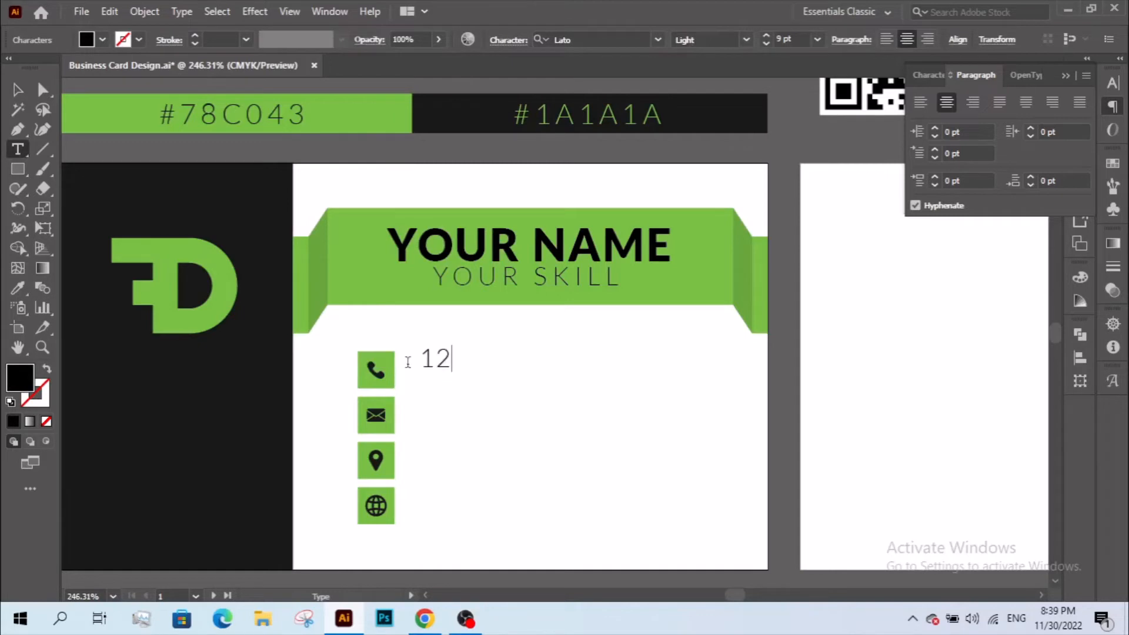
type("3 3")
key("BackSpace")
type("456 789")
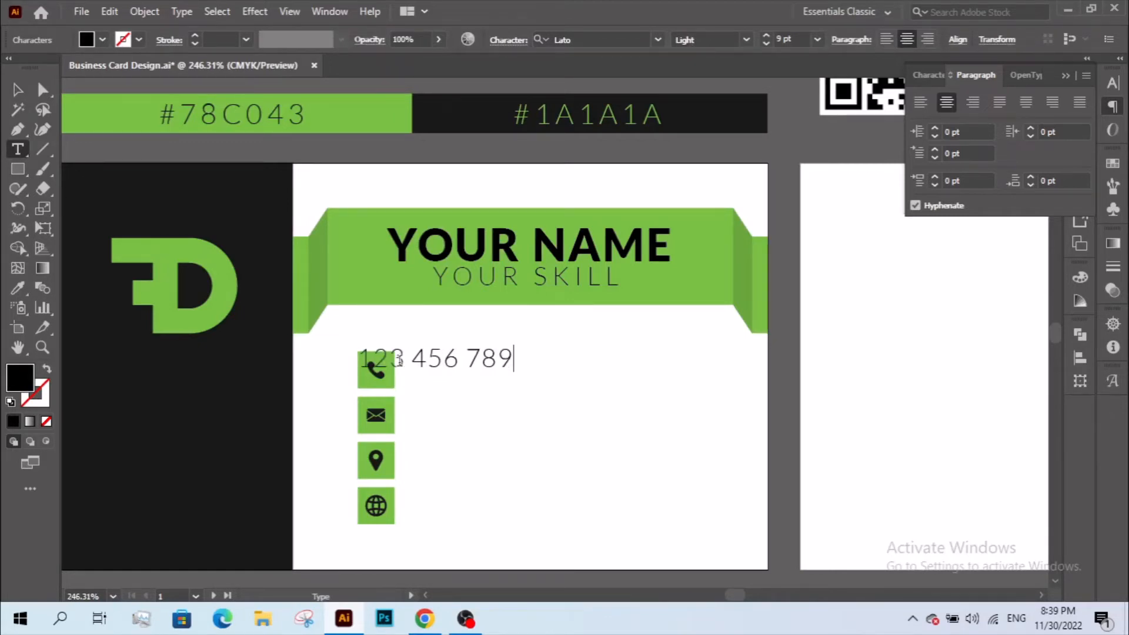
type("0")
key("Escape")
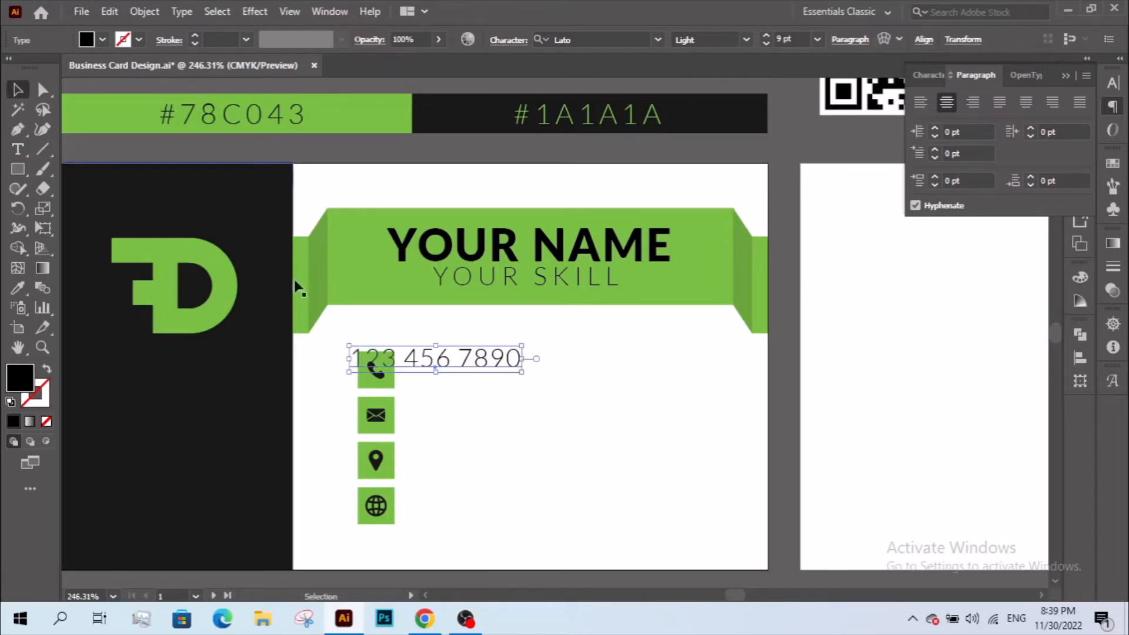
left_click_drag(390, 354, 485, 412)
triple_click(485, 411)
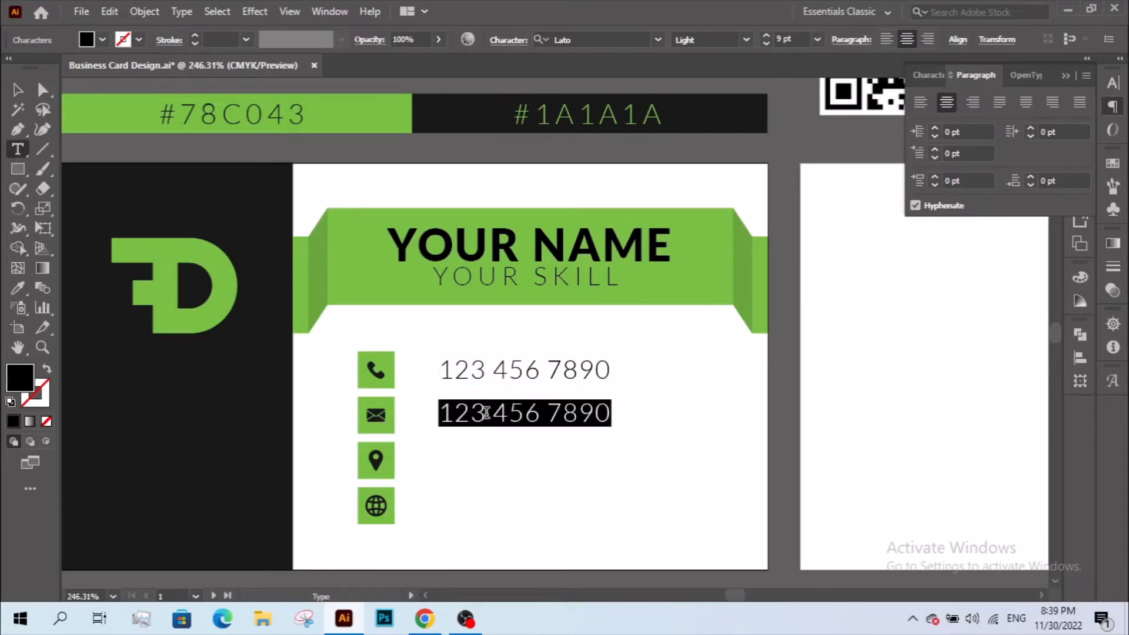
type("YOUR")
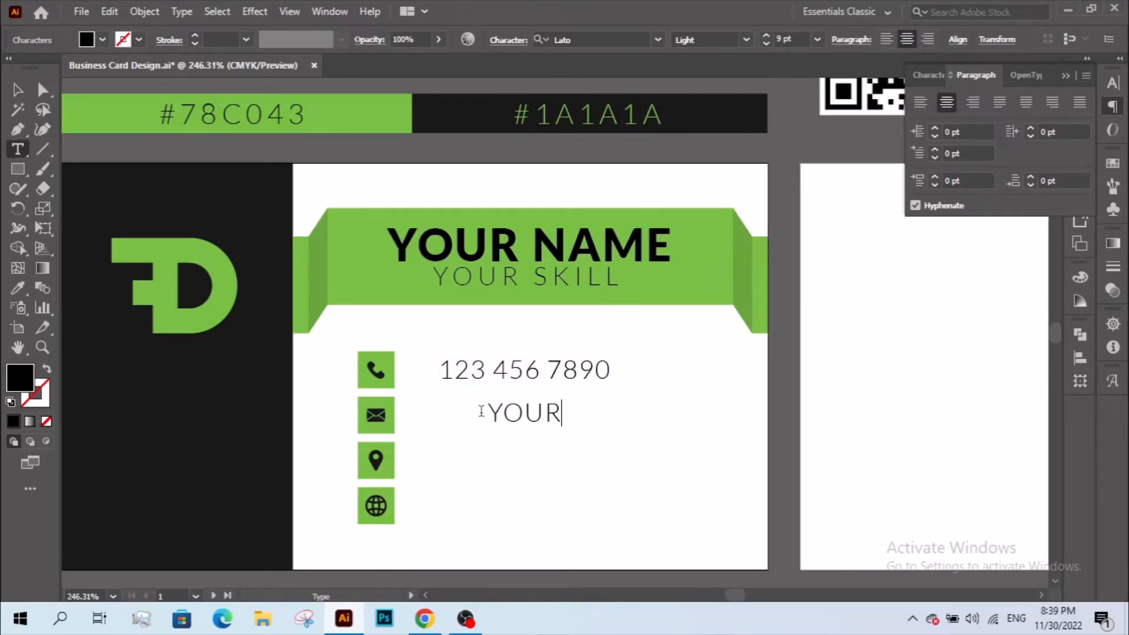
type(" NAME")
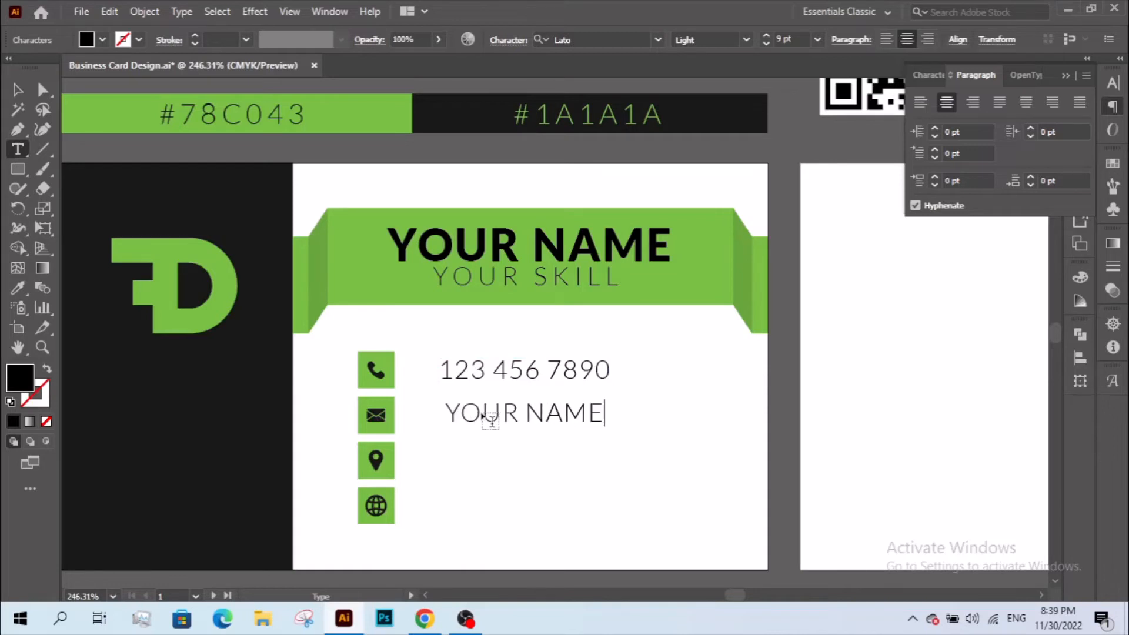
key("BackSpace")
key("BackSpace")
key("BackSpace")
key("BackSpace")
key("BackSpace")
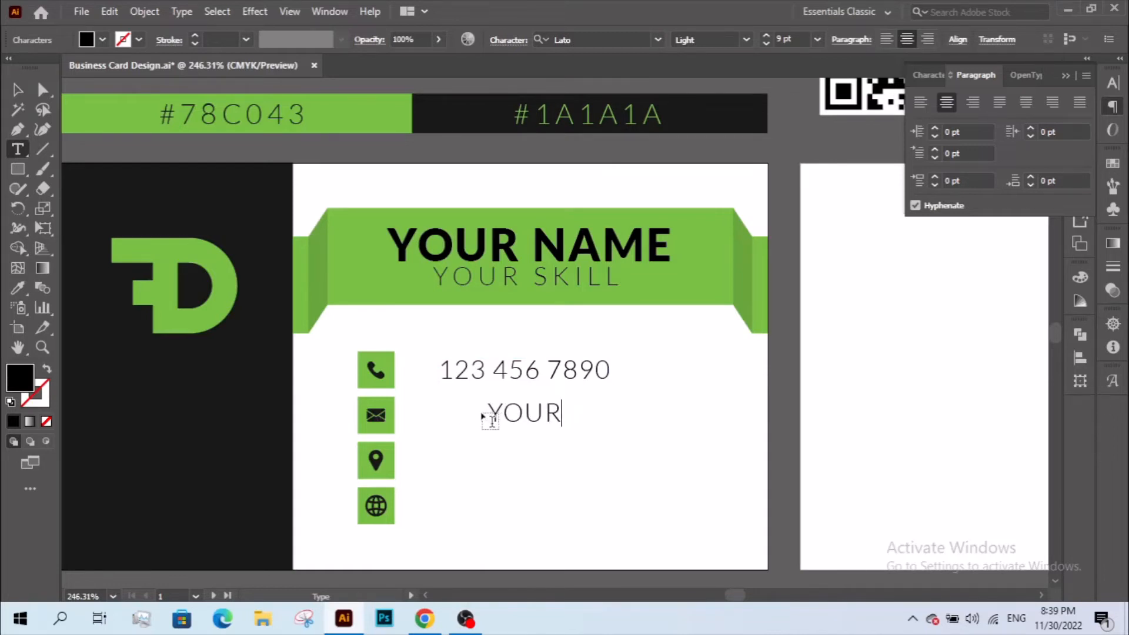
type("NAME@")
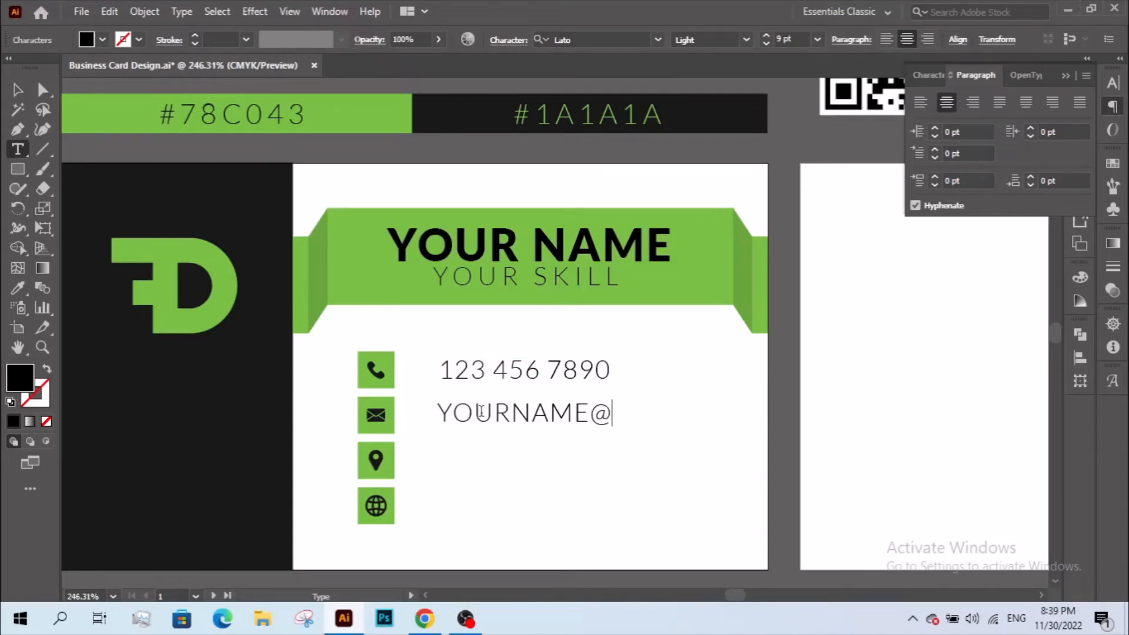
type("HOT")
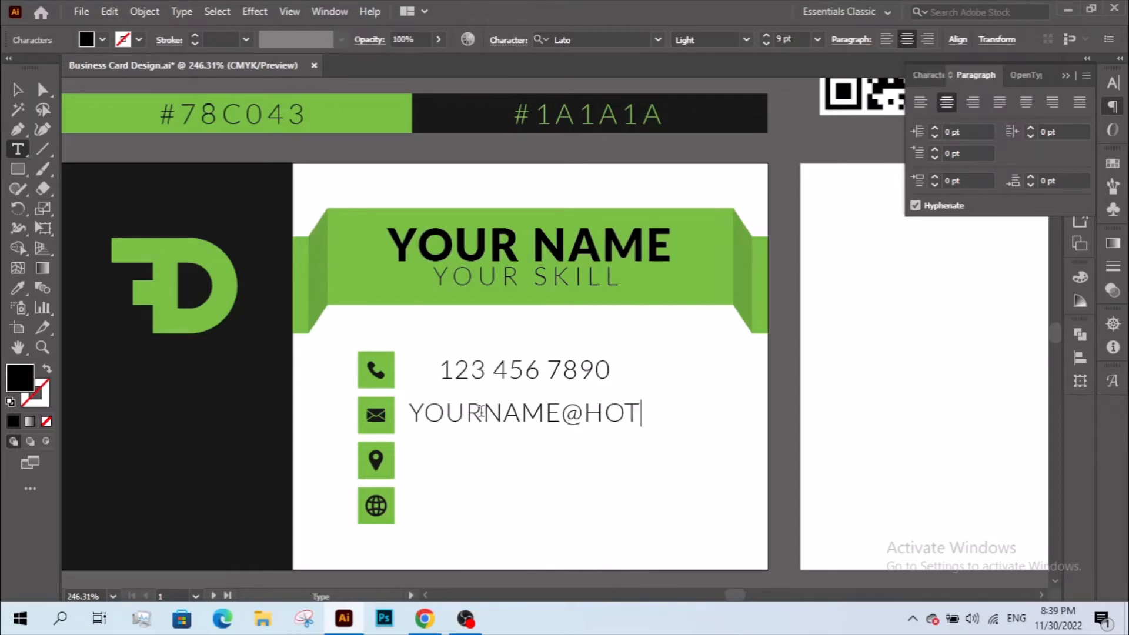
type("MAIL.COM")
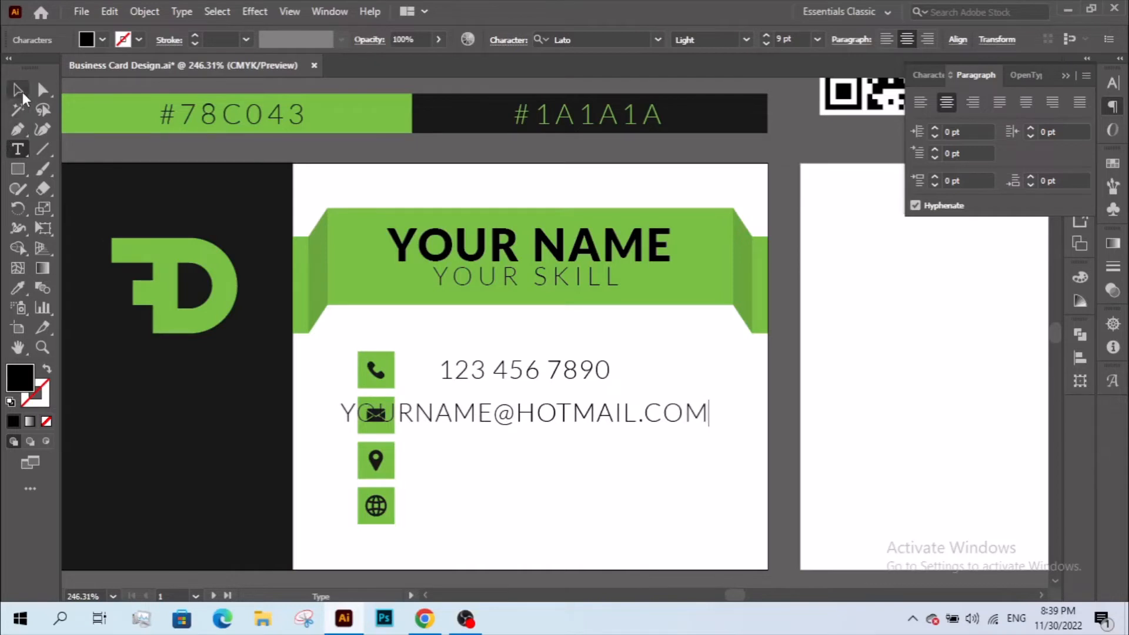
left_click(17, 89)
- Copy the email line beside the pin icon and retype it as YOUR ADDRESS
left_click_drag(484, 414, 495, 456)
triple_click(495, 456)
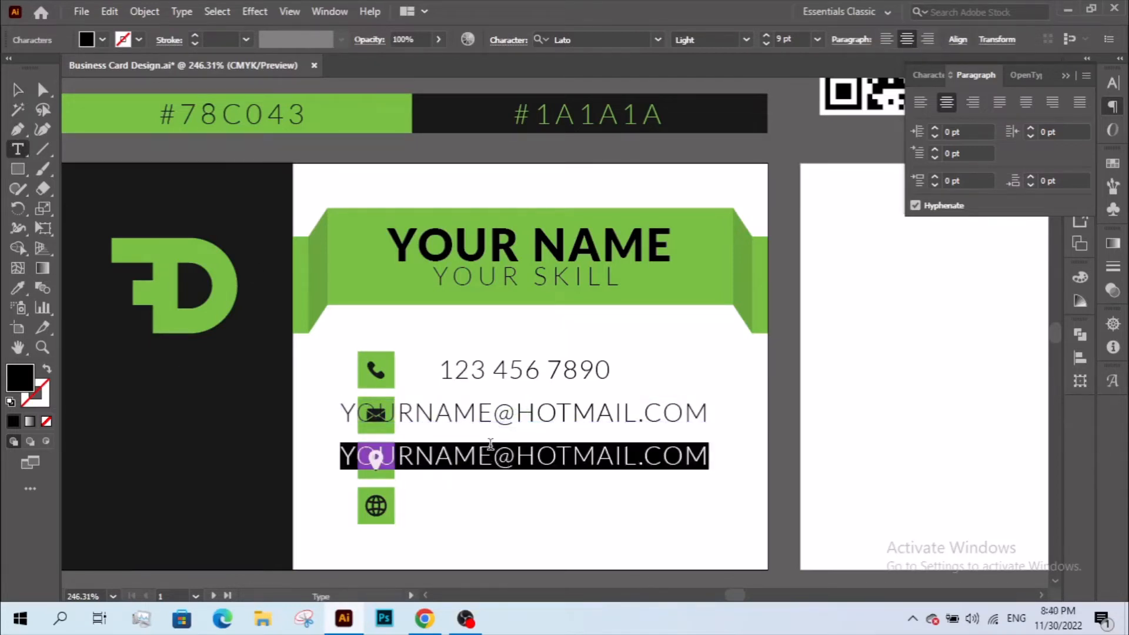
type("YOU")
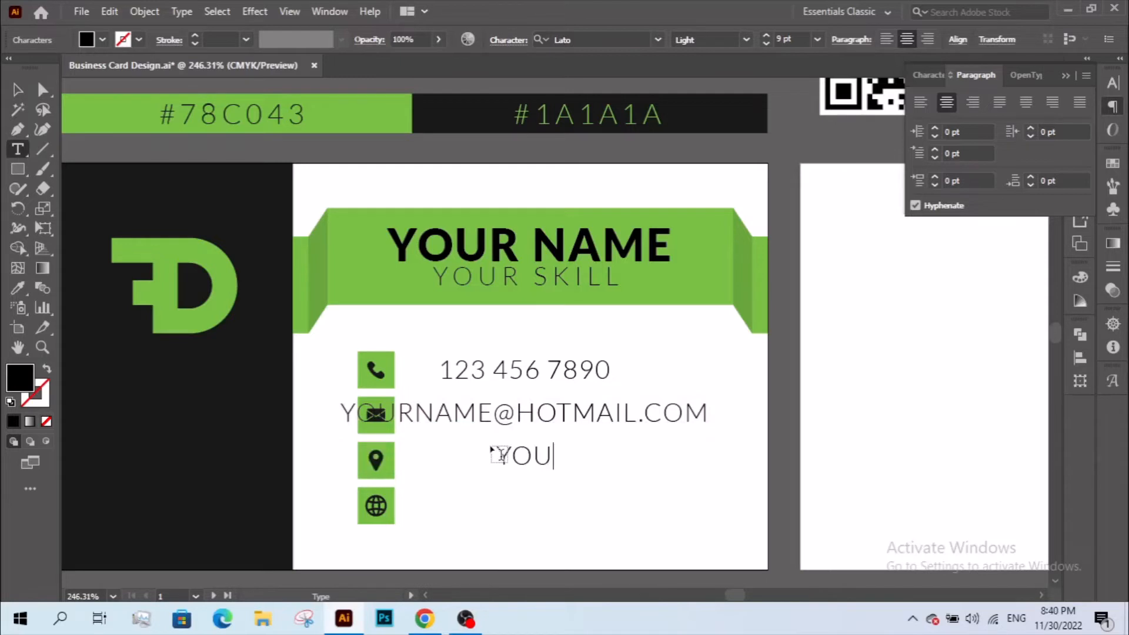
type("R ADDRE")
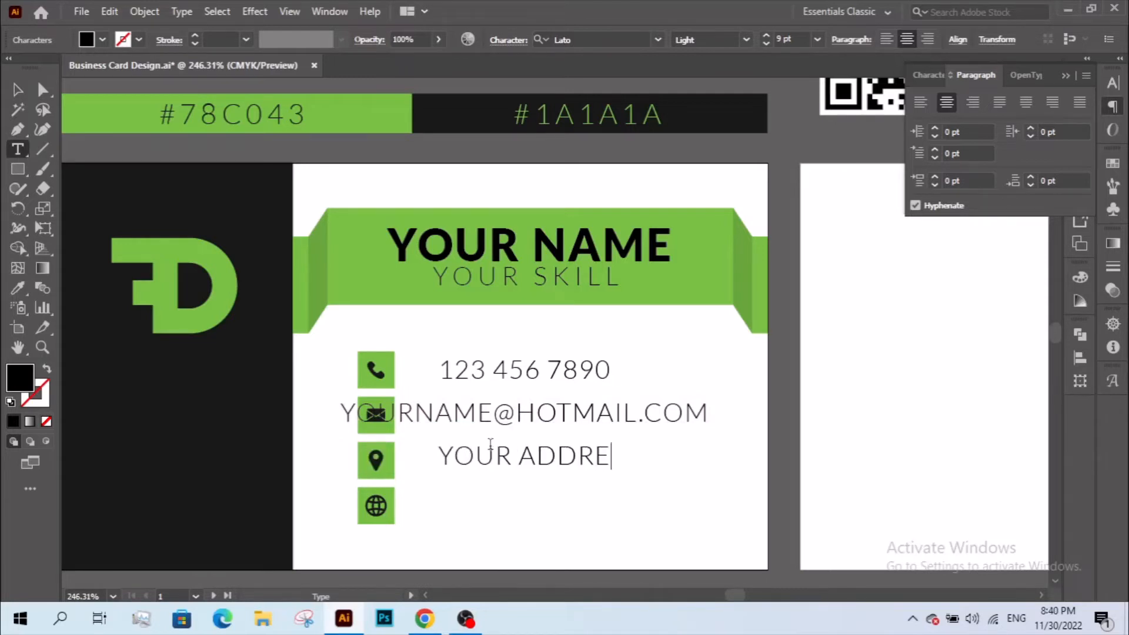
type("SS")
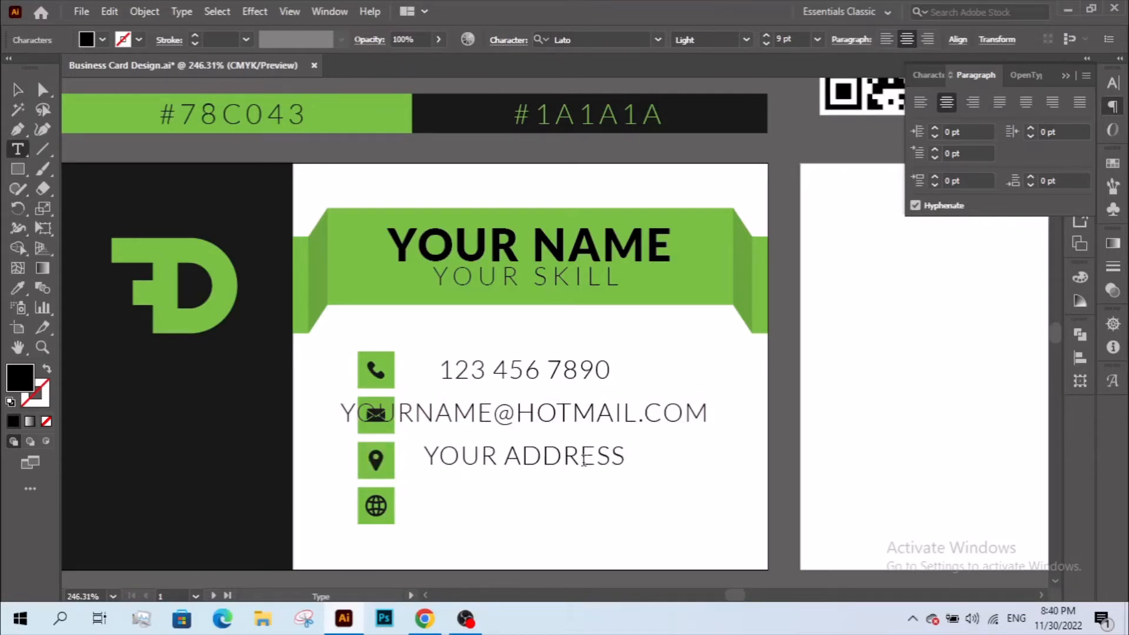
left_click_drag(553, 454, 543, 453)
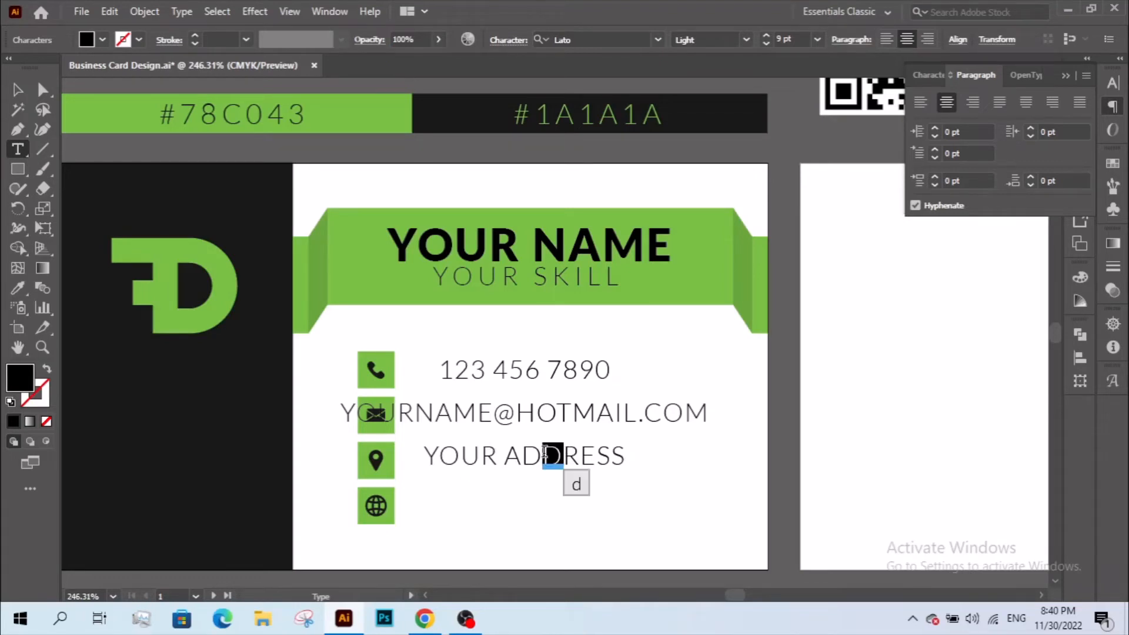
key("BackSpace")
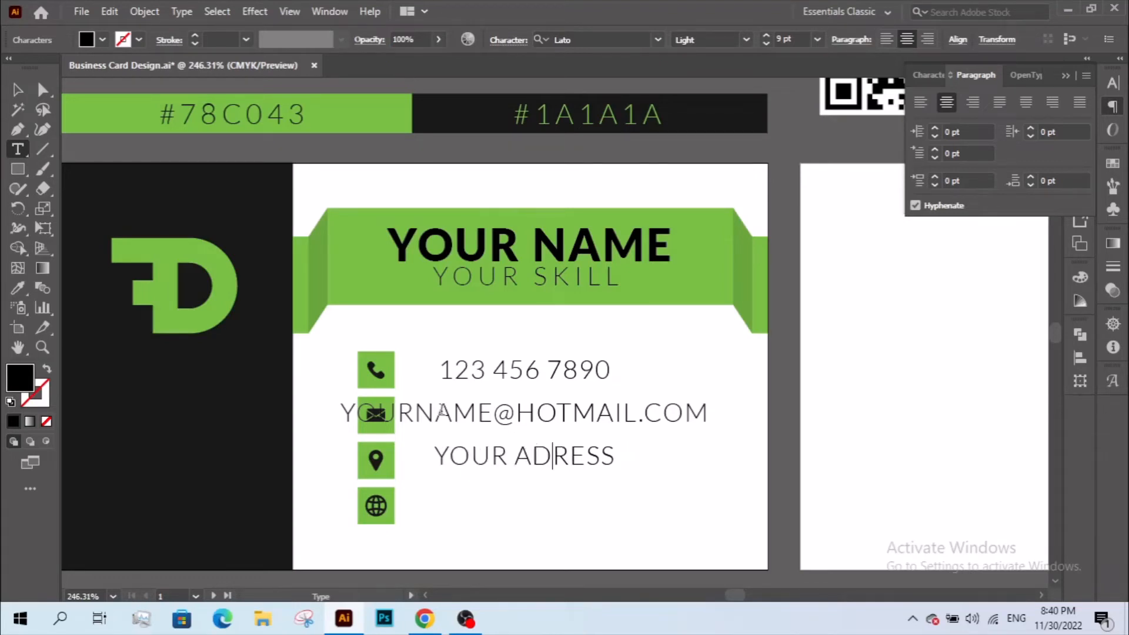
type("D")
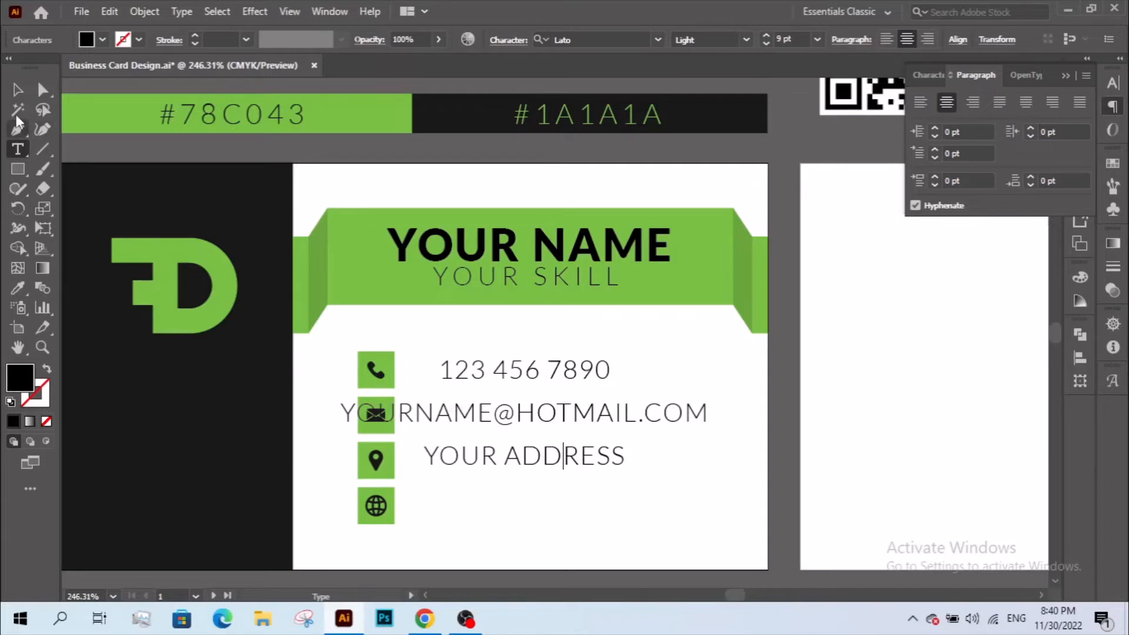
left_click(17, 90)
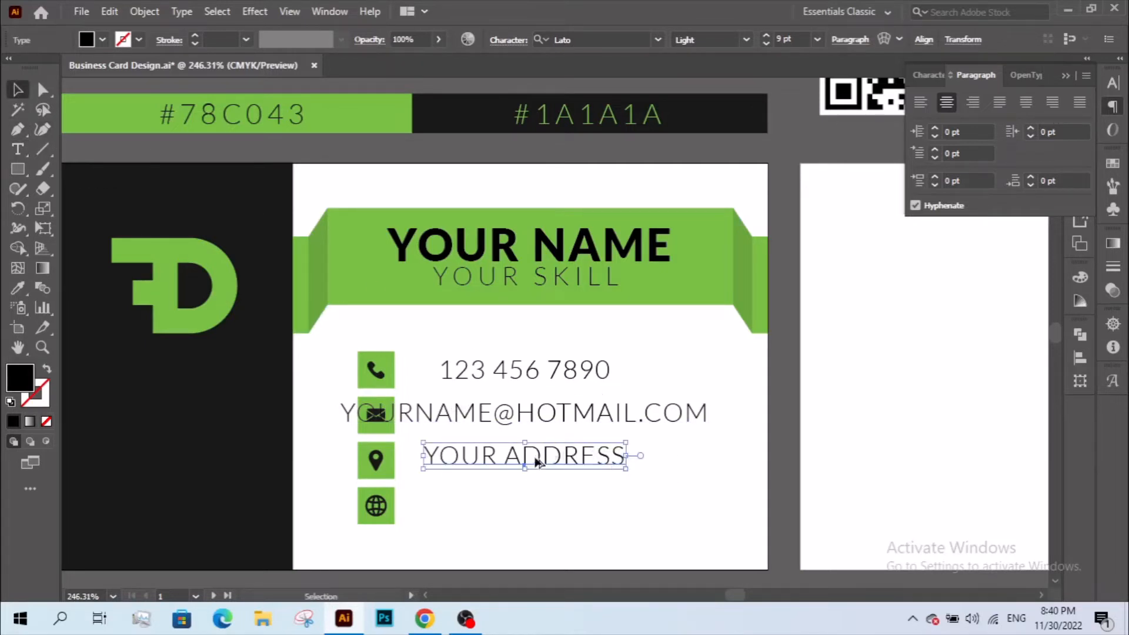
left_click_drag(536, 461, 535, 513)
key("t")
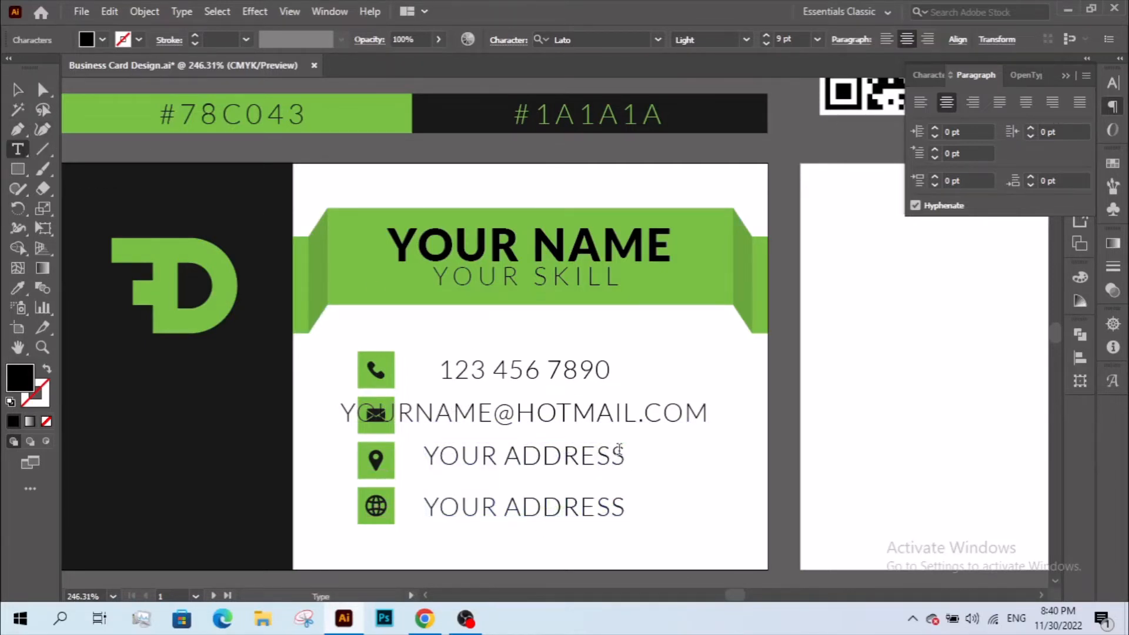
triple_click(619, 449)
left_click(620, 451)
type("HE")
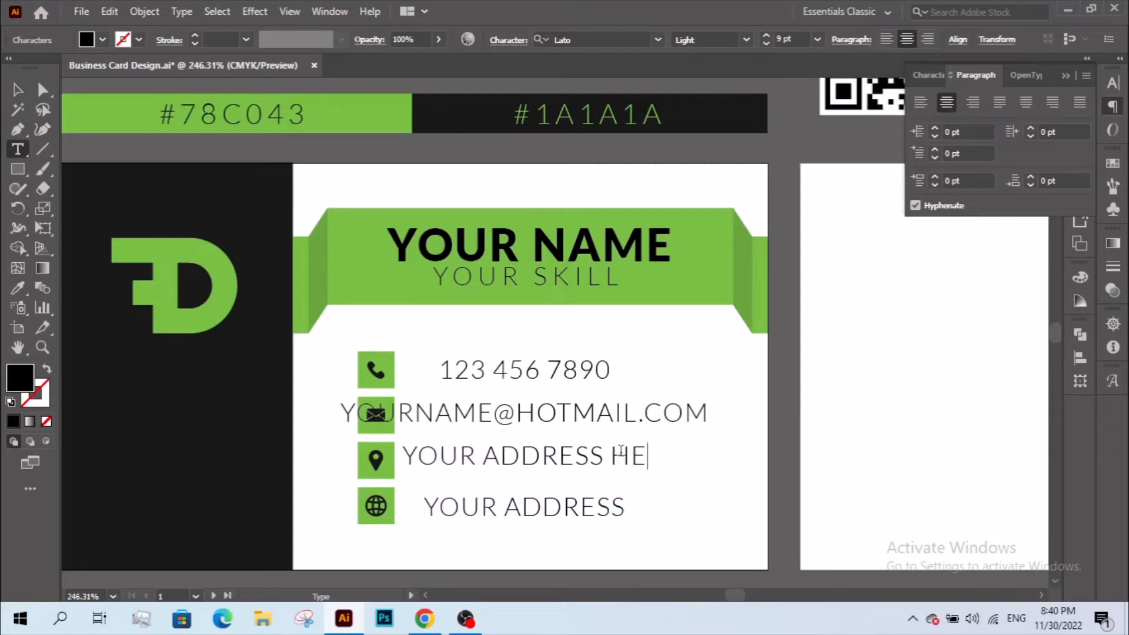
type("RE")
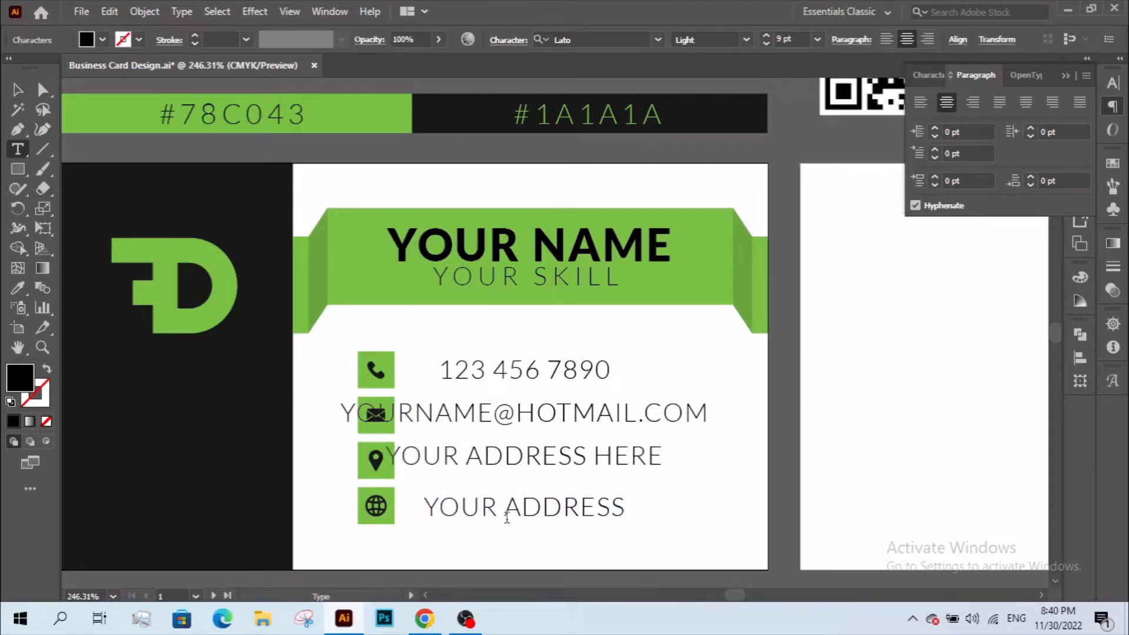
triple_click(507, 516)
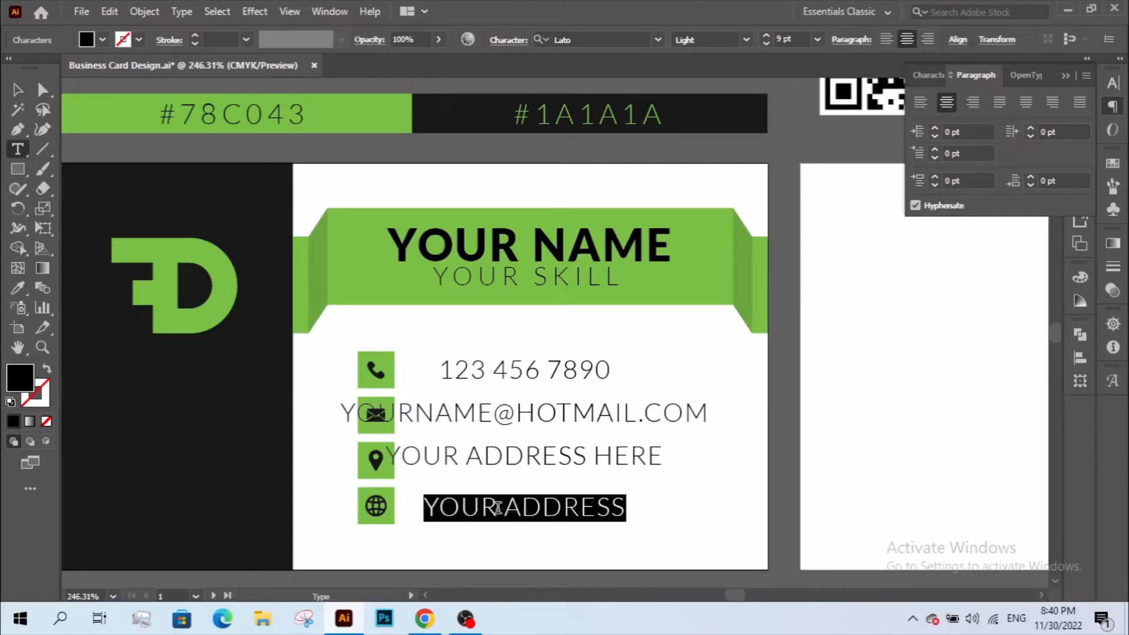
type("WWW.")
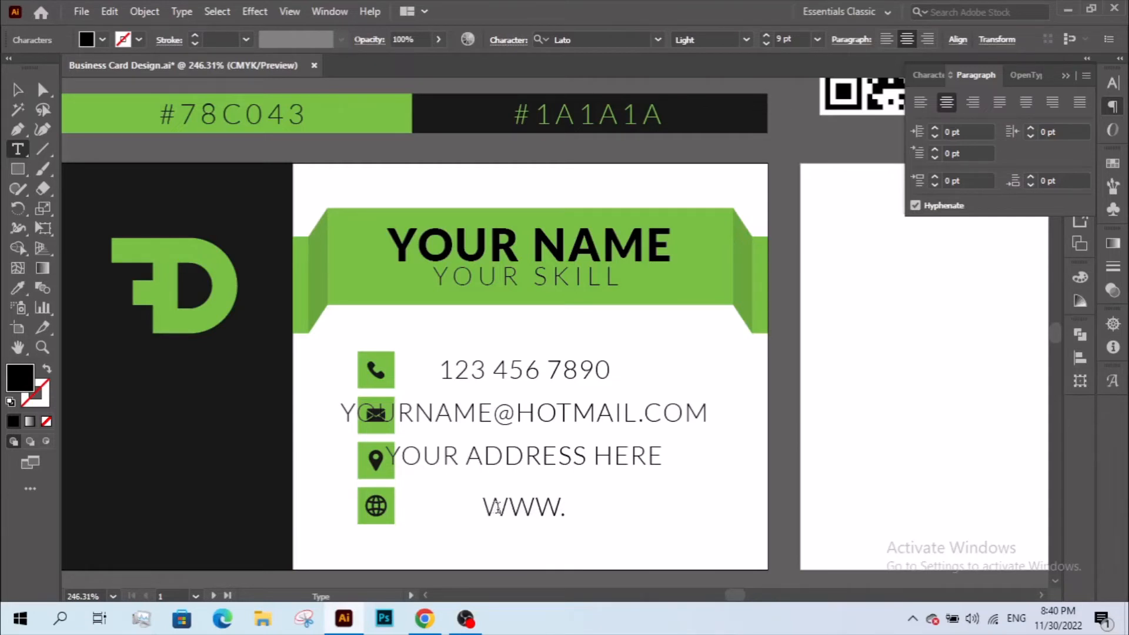
type("YOUR")
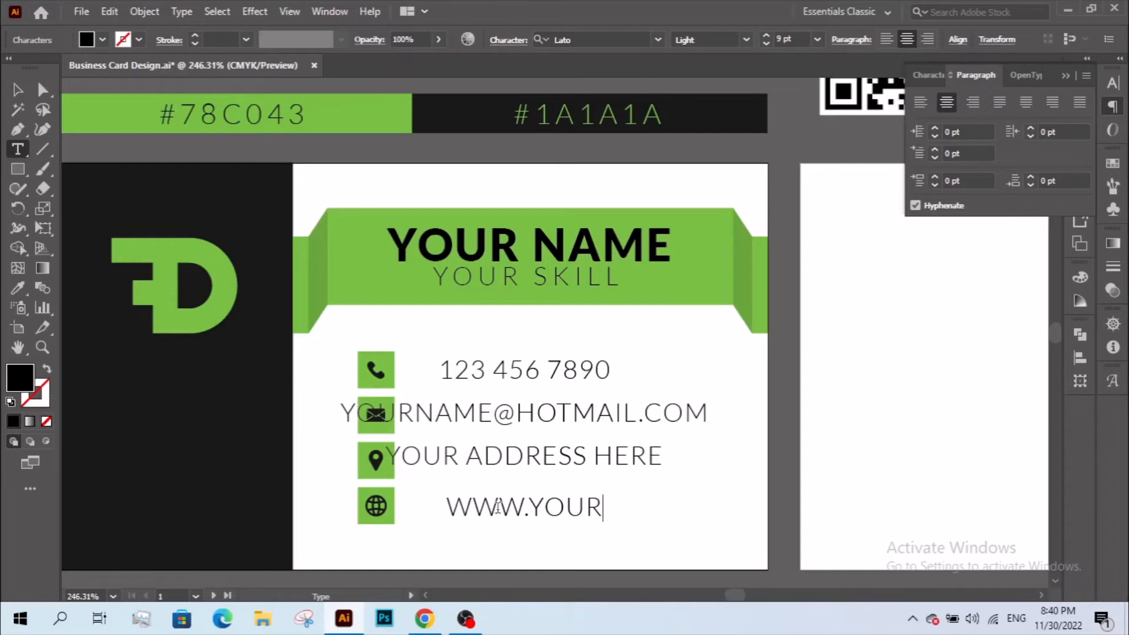
type("WEB")
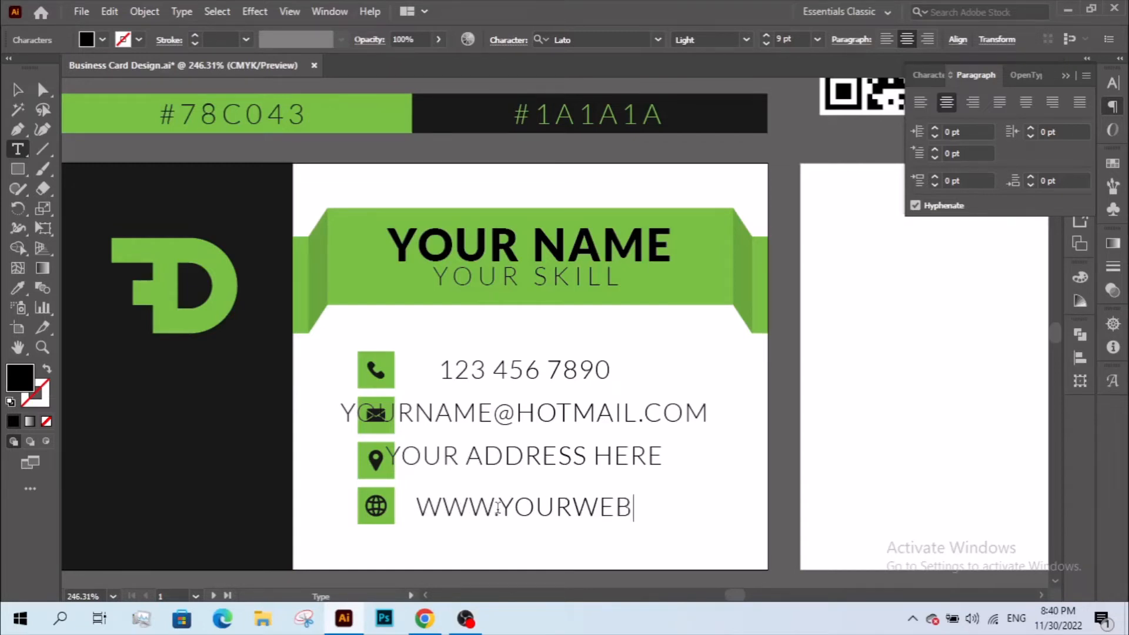
type("URL")
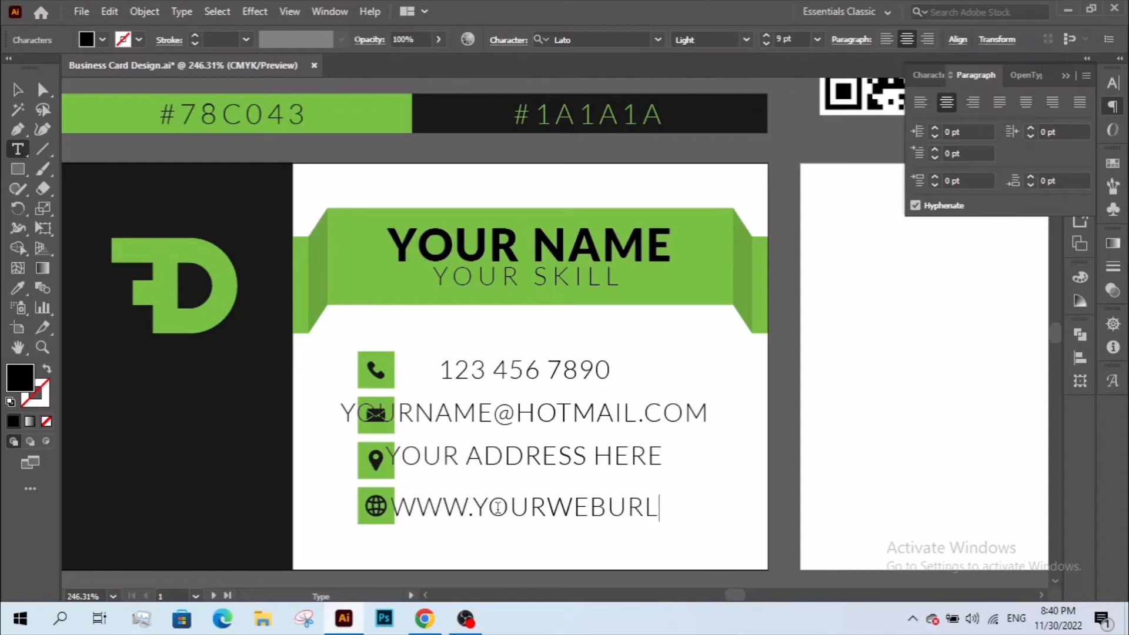
type(".COM")
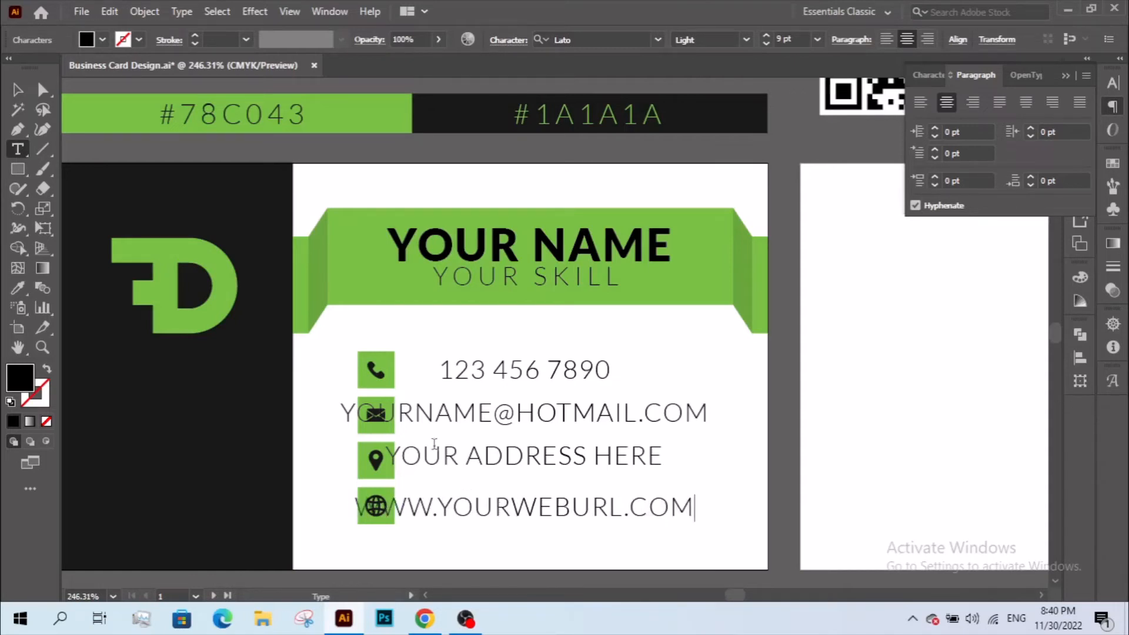
left_click(18, 89)
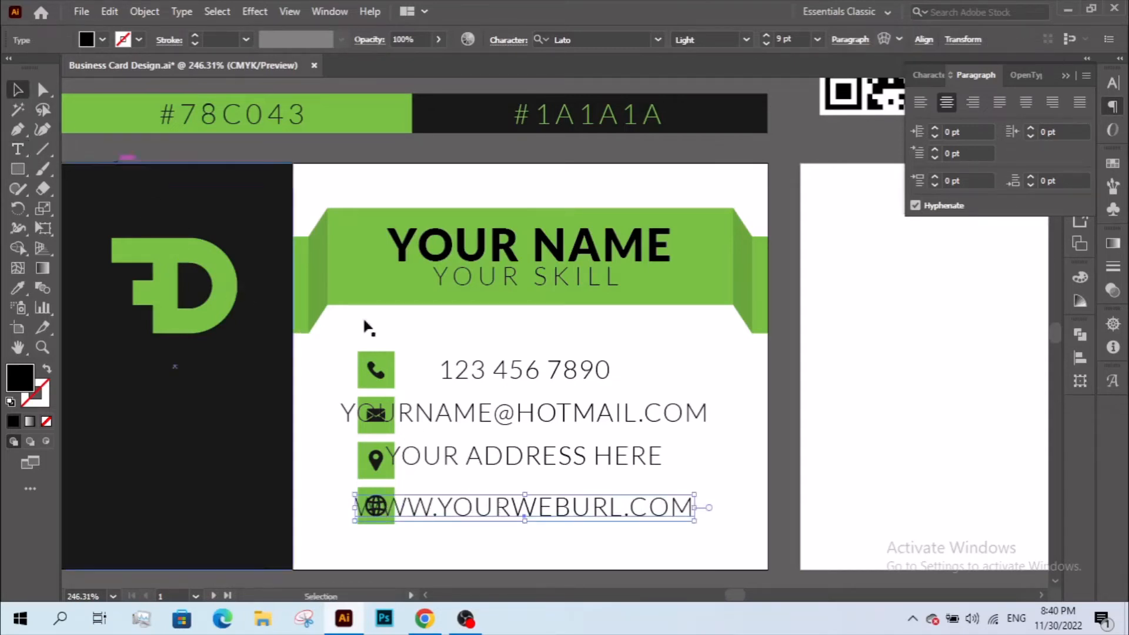
- Turn off All Caps on all four contact lines and shift them right
left_click(549, 460, "shift")
left_click(555, 416, "shift")
left_click(552, 381, "shift")
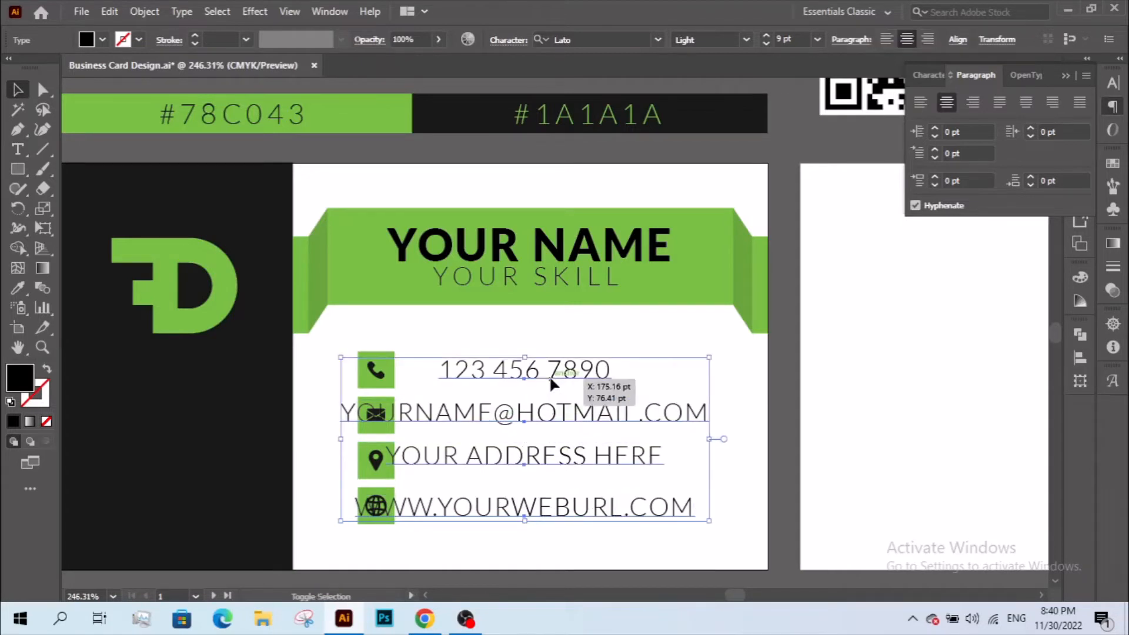
left_click(929, 74)
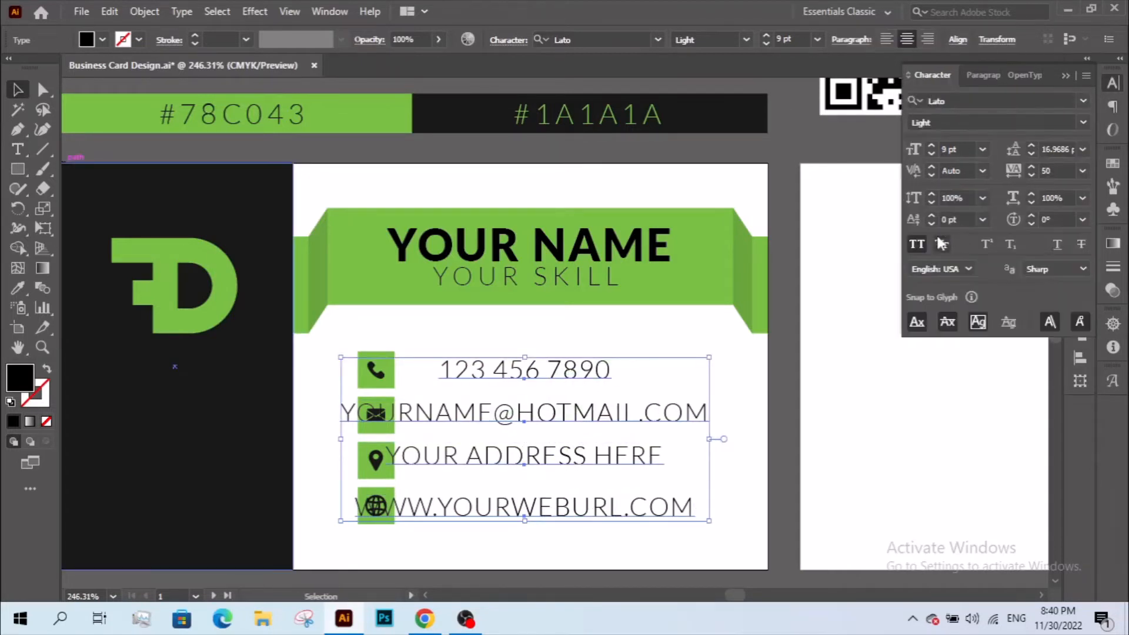
left_click(916, 244)
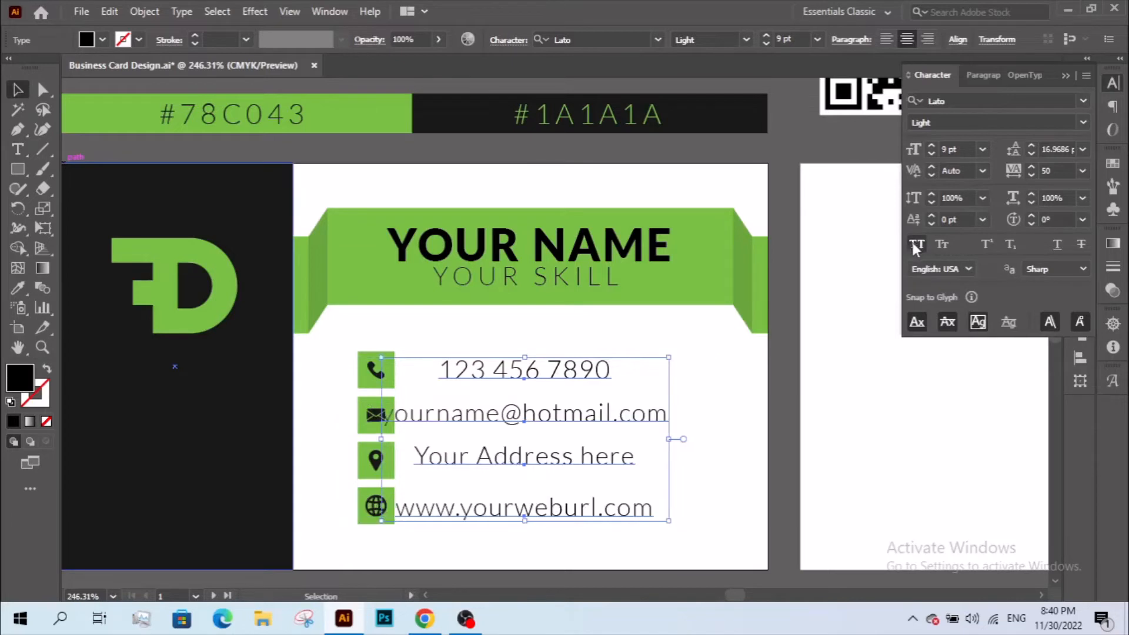
left_click_drag(517, 464, 547, 463)
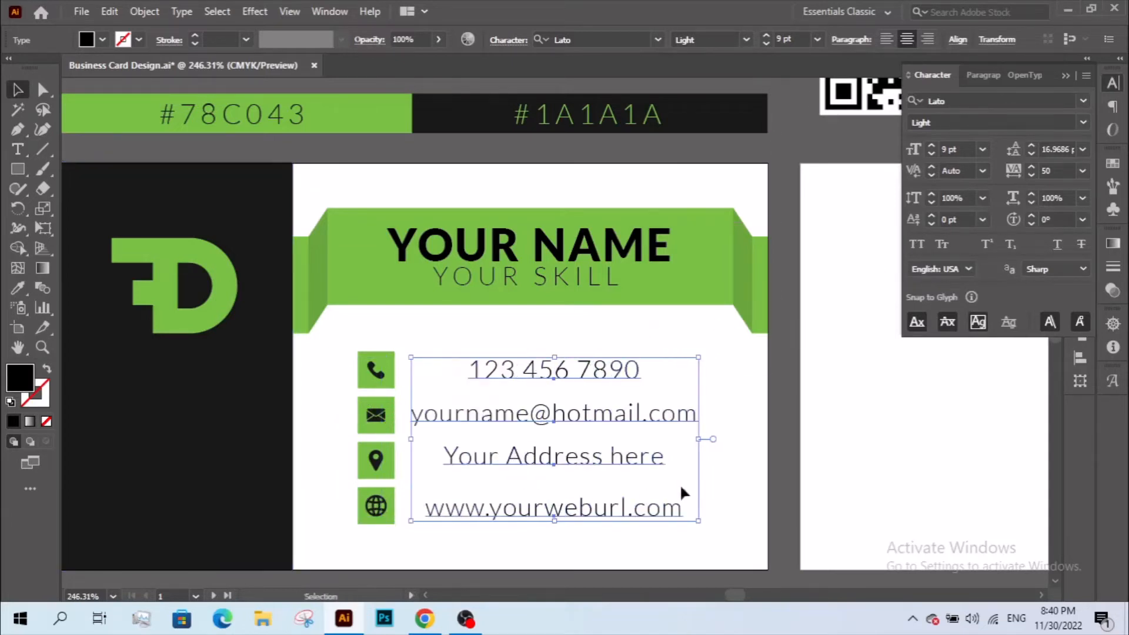
- Capitalize 'Here' so the address reads Your Address Here
left_click(685, 484)
double_click(625, 458)
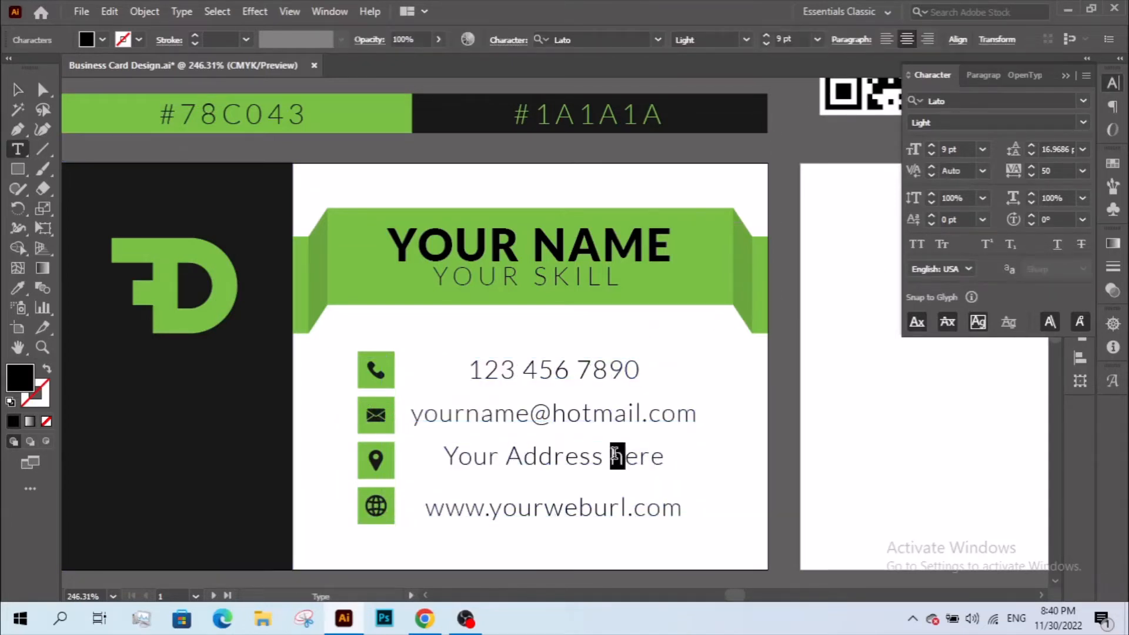
key("Escape")
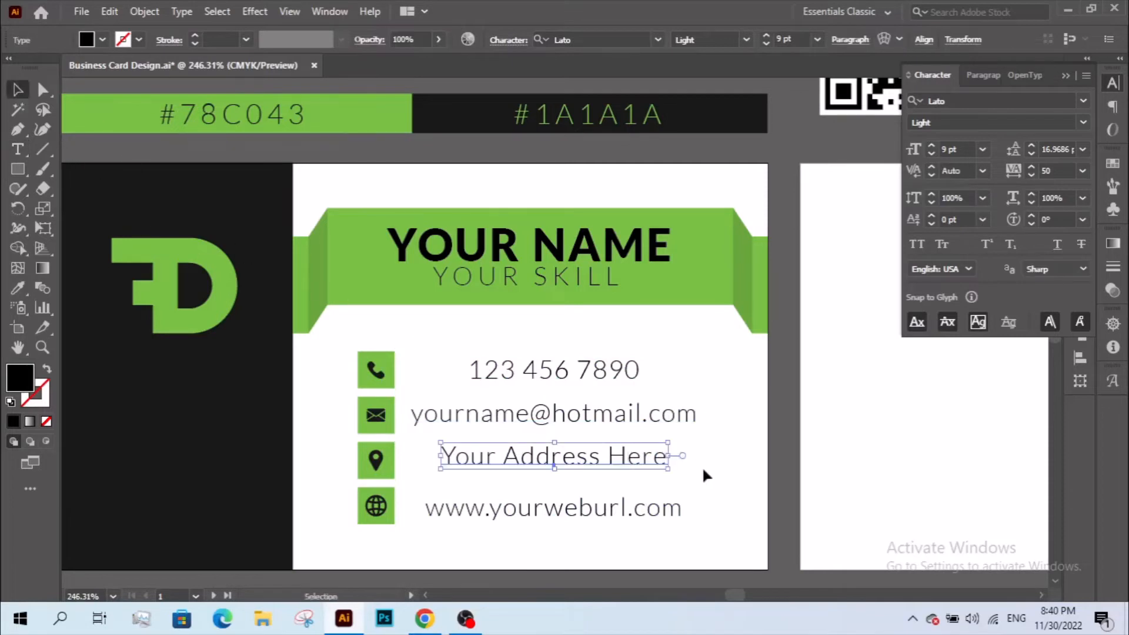
left_click(702, 466)
- Left-align the four contact lines and move the block left toward the icons
left_click_drag(415, 360, 539, 496)
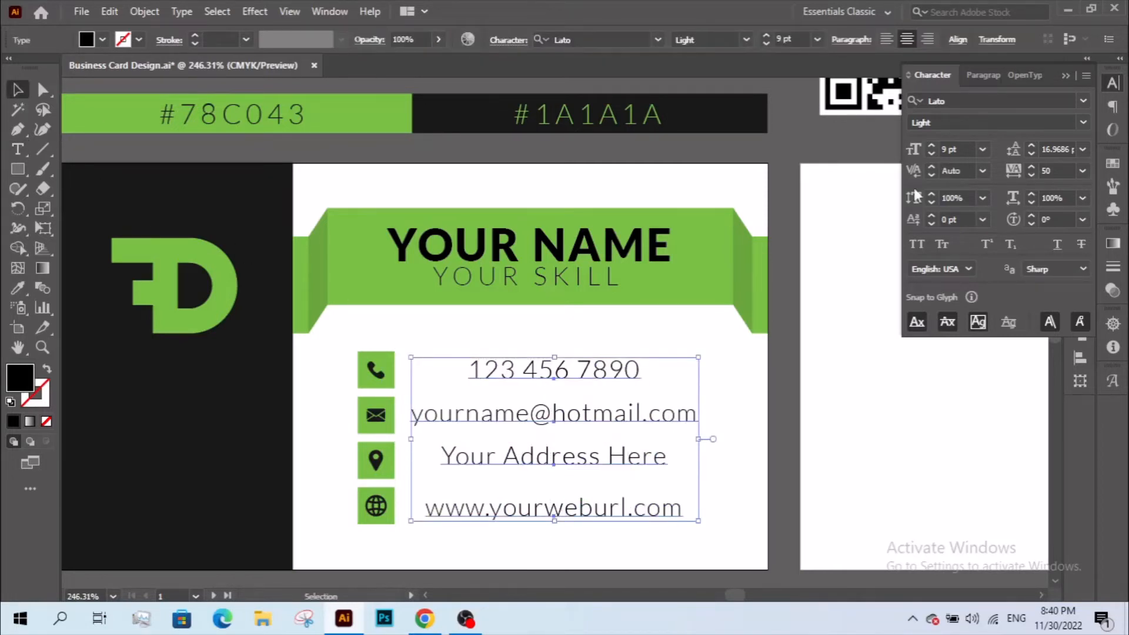
left_click(886, 39)
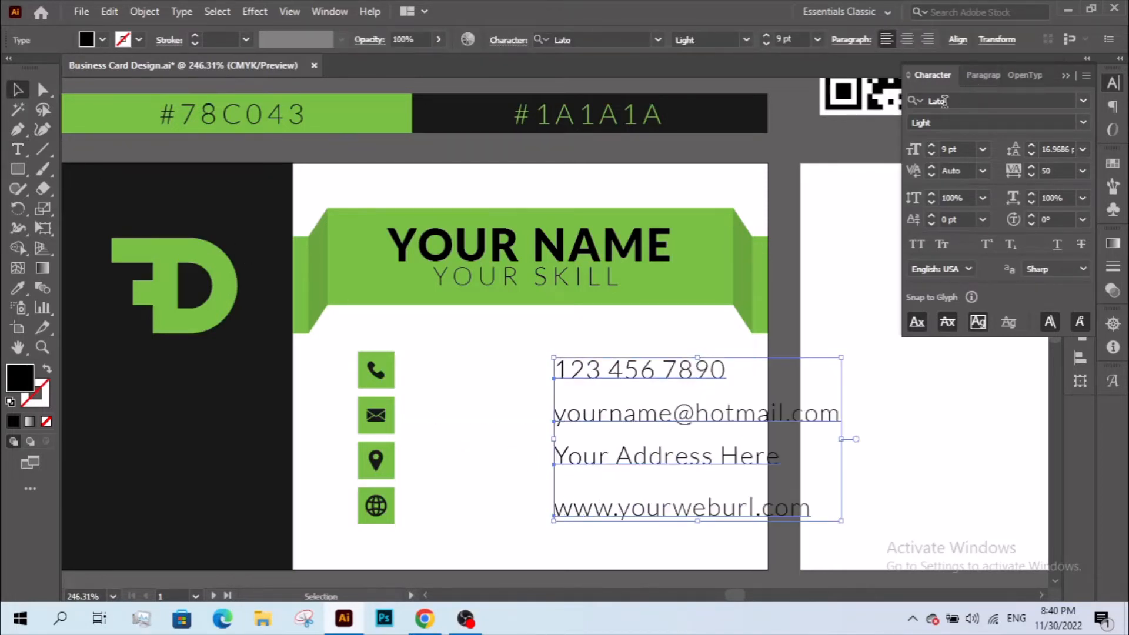
left_click_drag(671, 413, 572, 412)
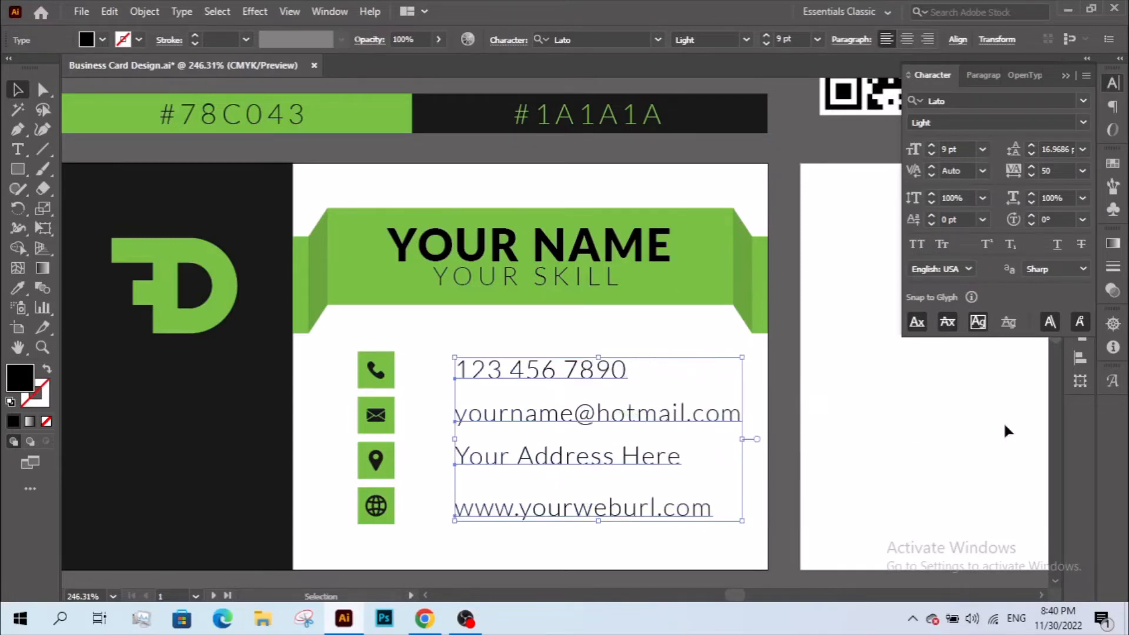
left_click(649, 386)
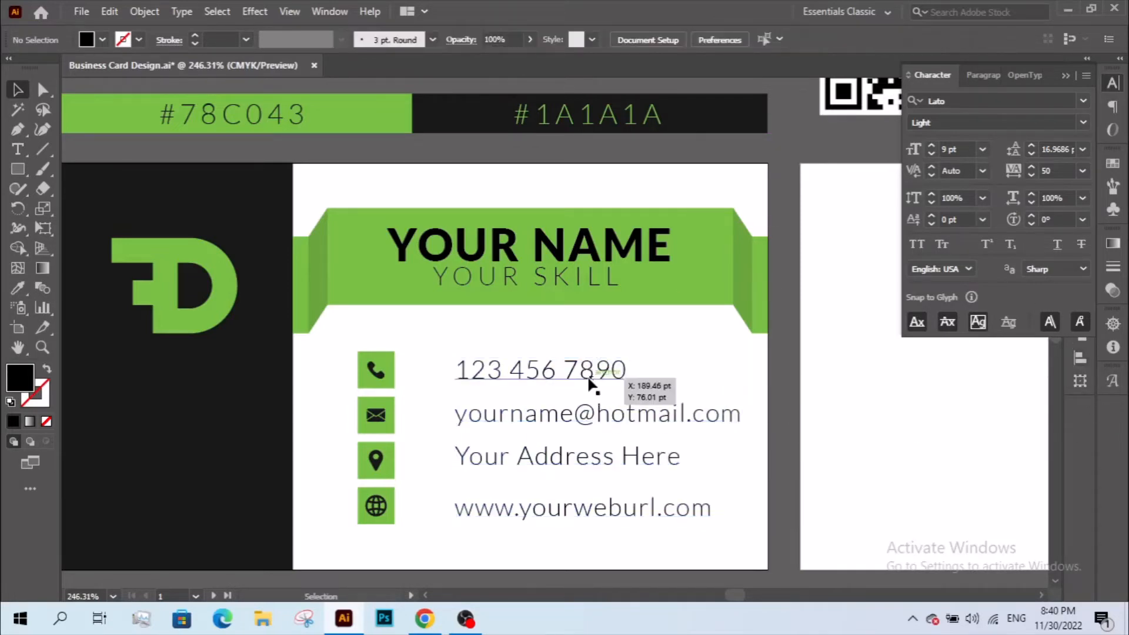
- Reduce the font size of all four contact lines to 6 pt
left_click(571, 372)
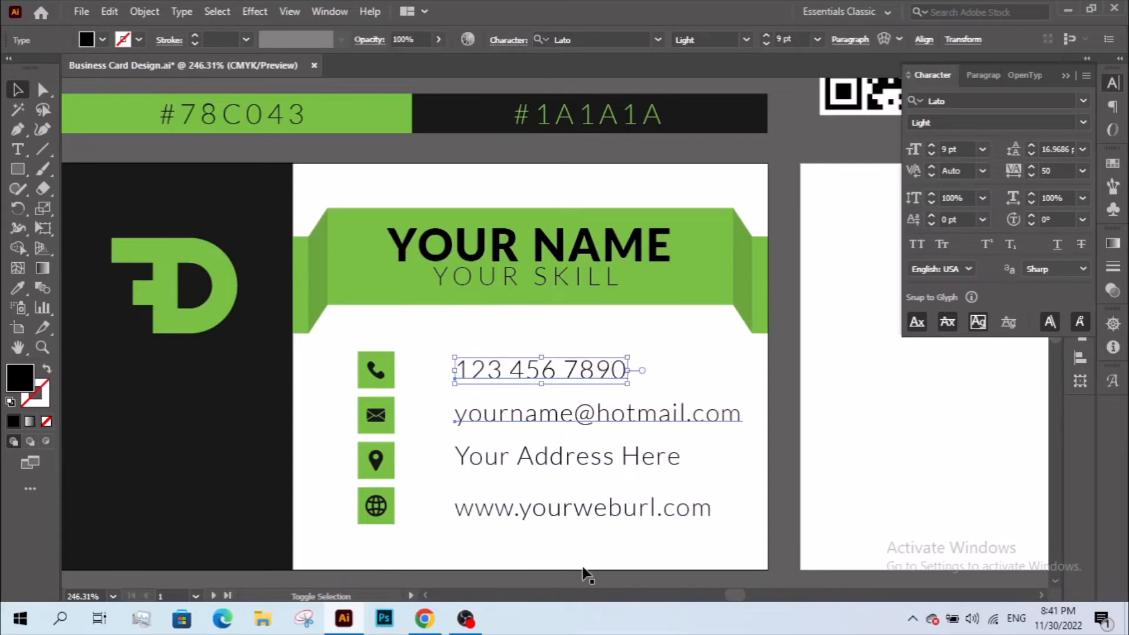
left_click(574, 415, "shift")
left_click_drag(540, 545, 586, 350)
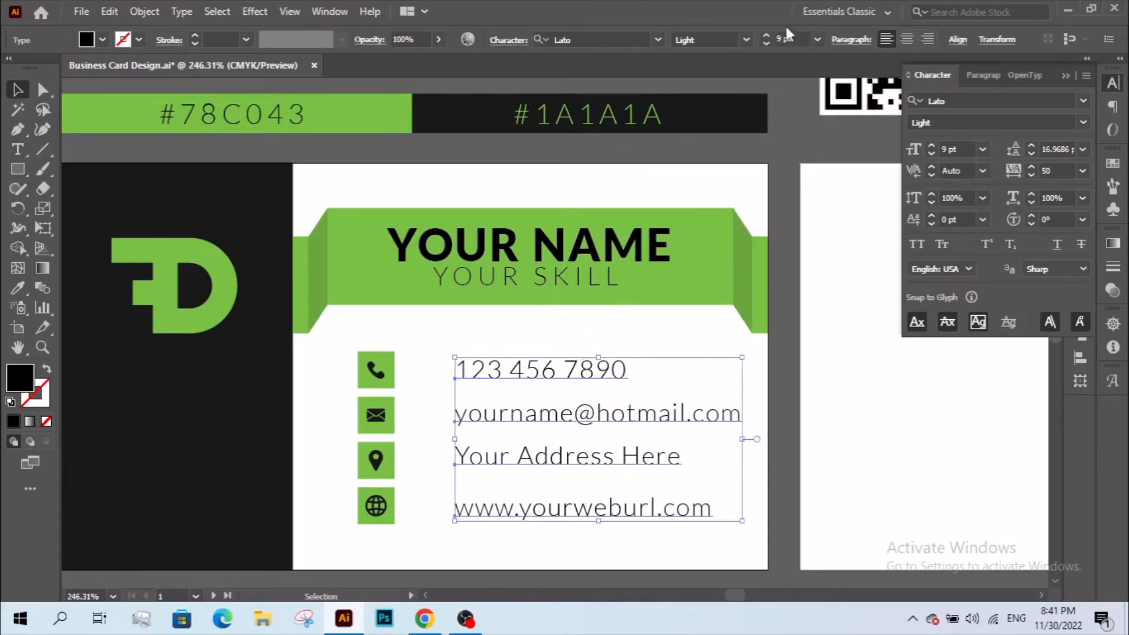
key("Down")
key("Down")
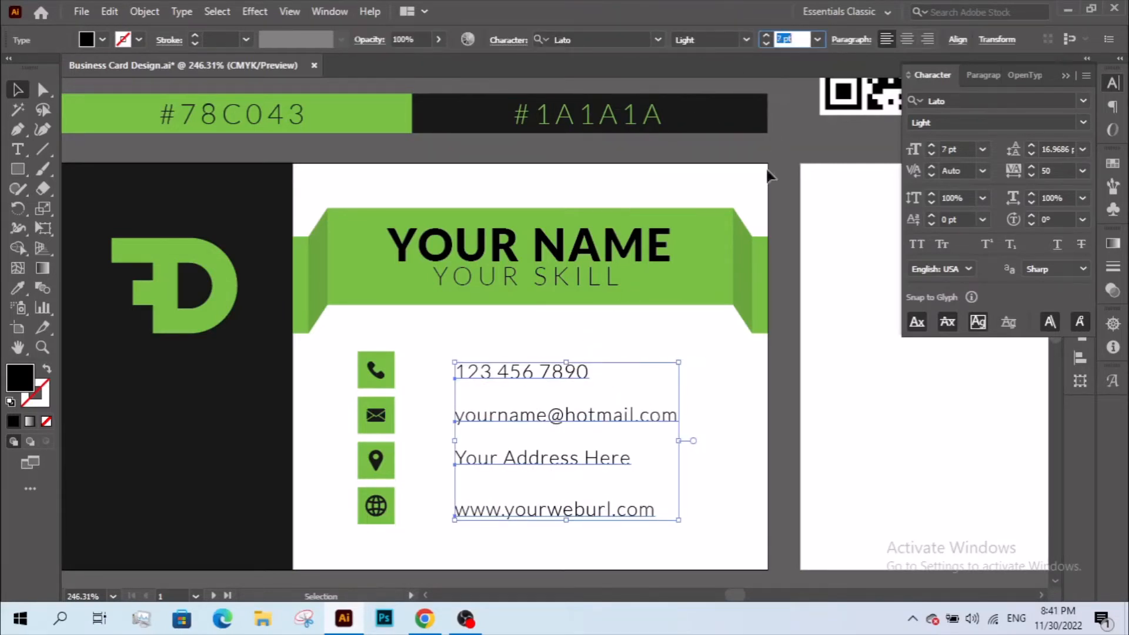
left_click(750, 432)
left_click_drag(554, 537, 555, 537)
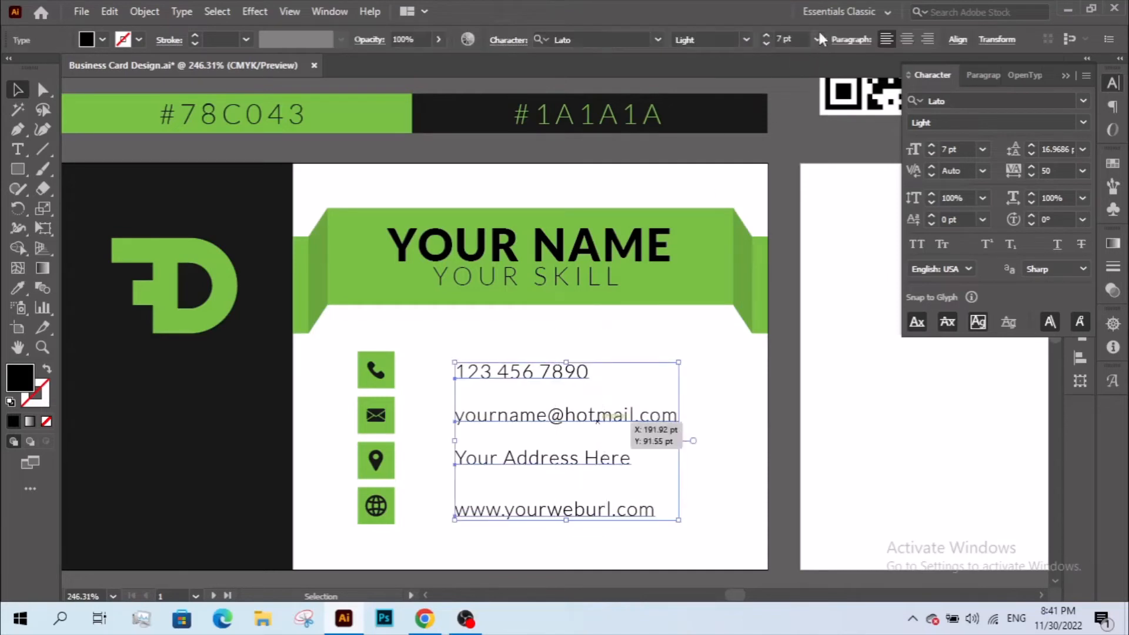
key("Down")
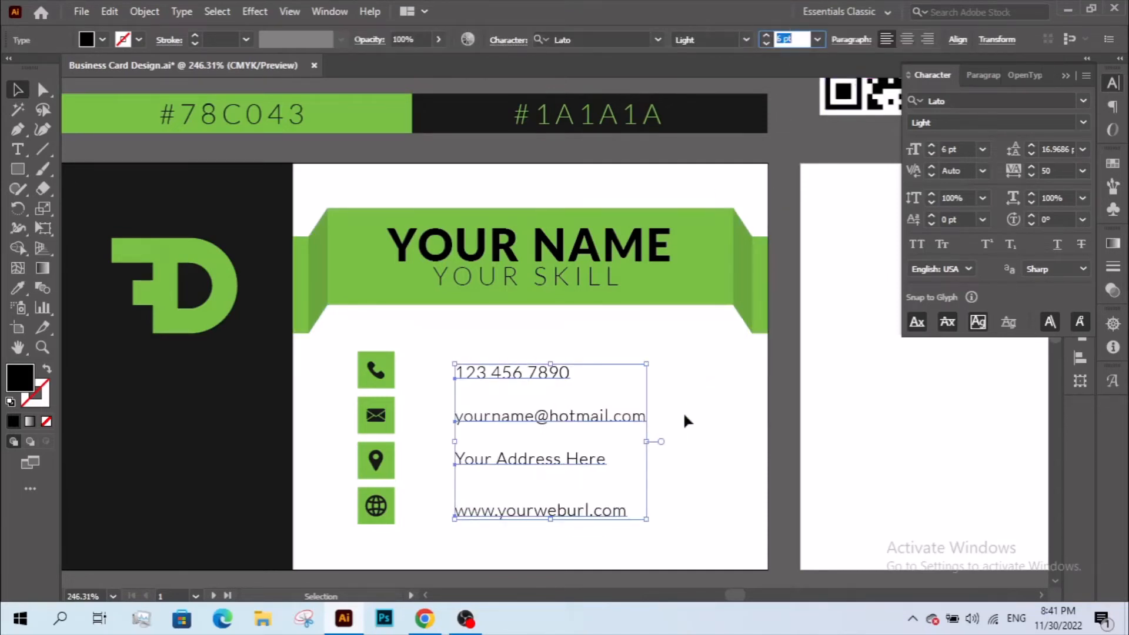
left_click(683, 415)
- Vertically center the phone and website lines on their green icons
left_click(376, 369)
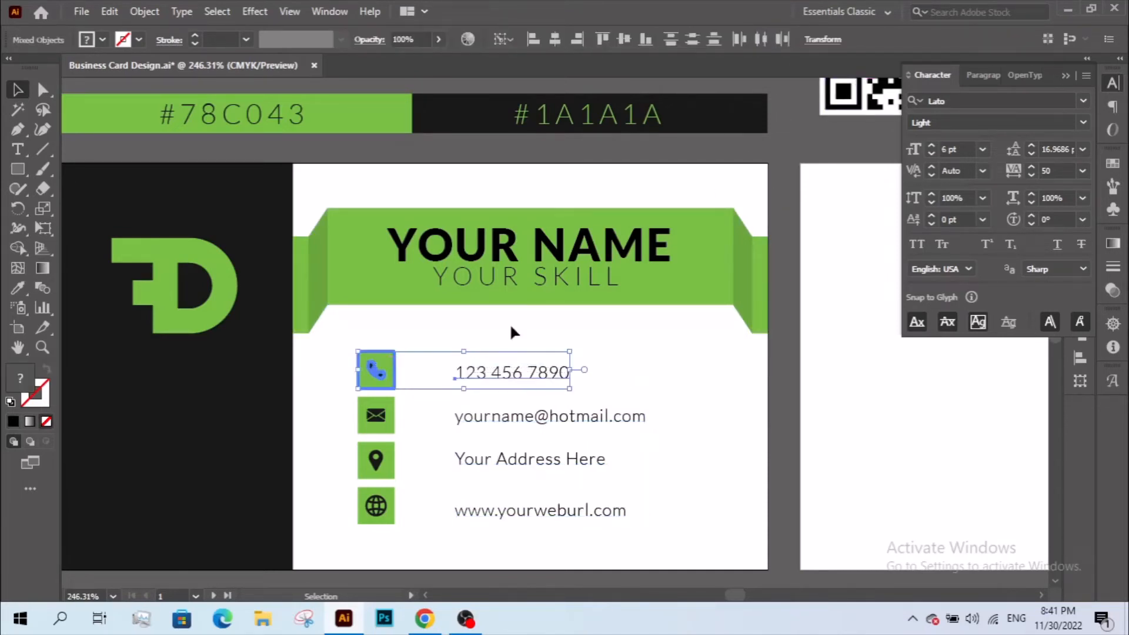
left_click(623, 39)
left_click(683, 502)
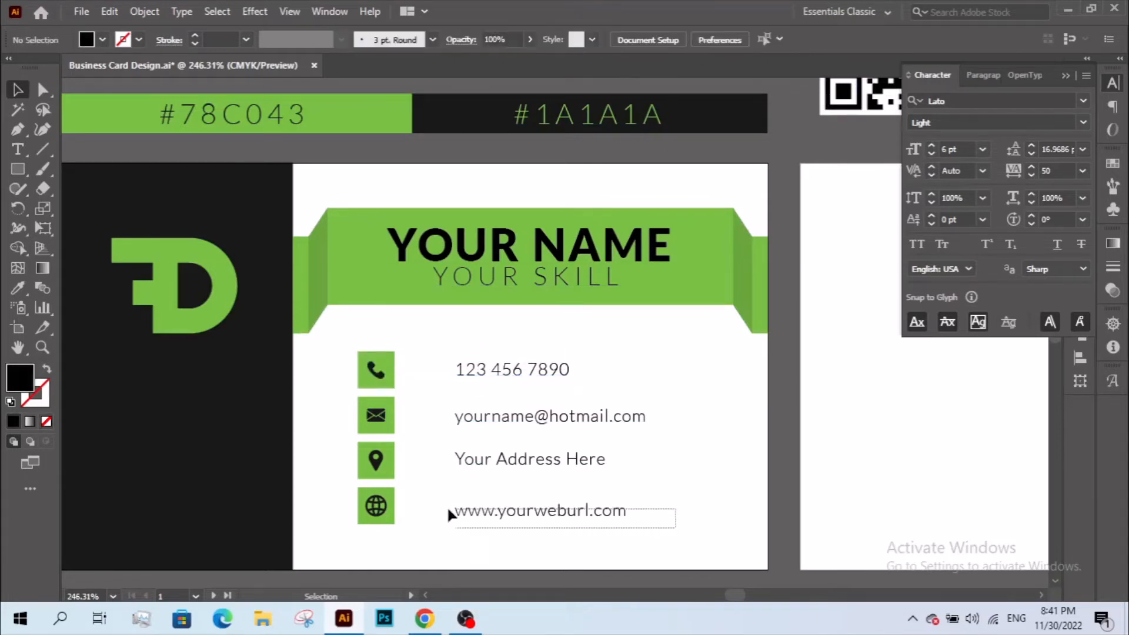
left_click_drag(381, 505, 383, 504)
left_click(624, 38)
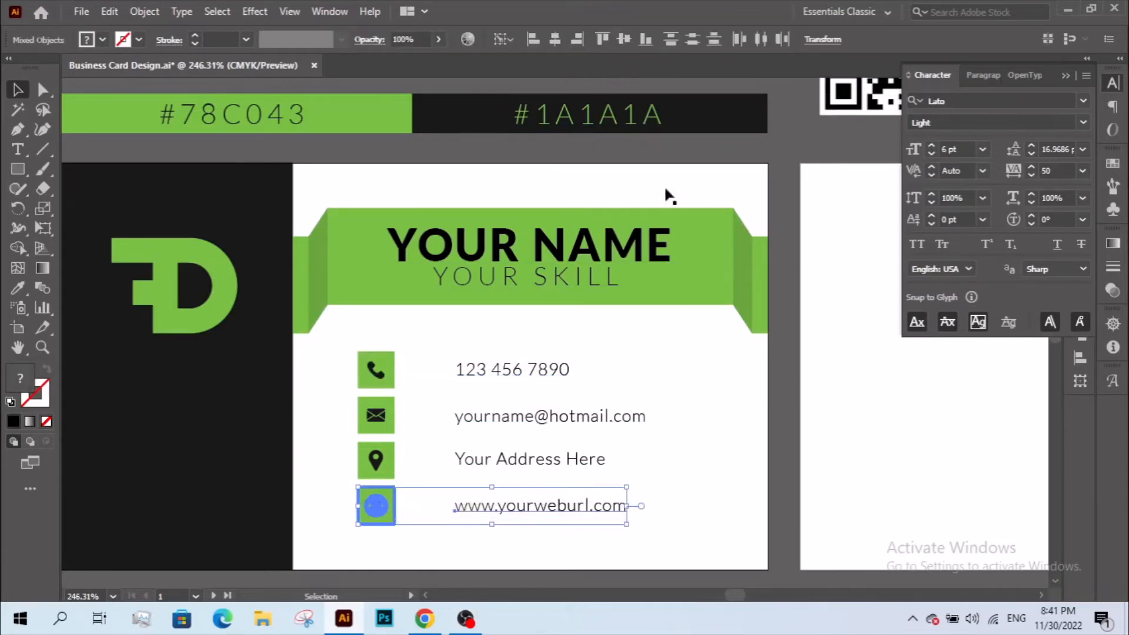
left_click(625, 359)
- Distribute the four contact lines evenly with Vertical Distribute Center and move them closer to the icons
left_click_drag(540, 528, 541, 528)
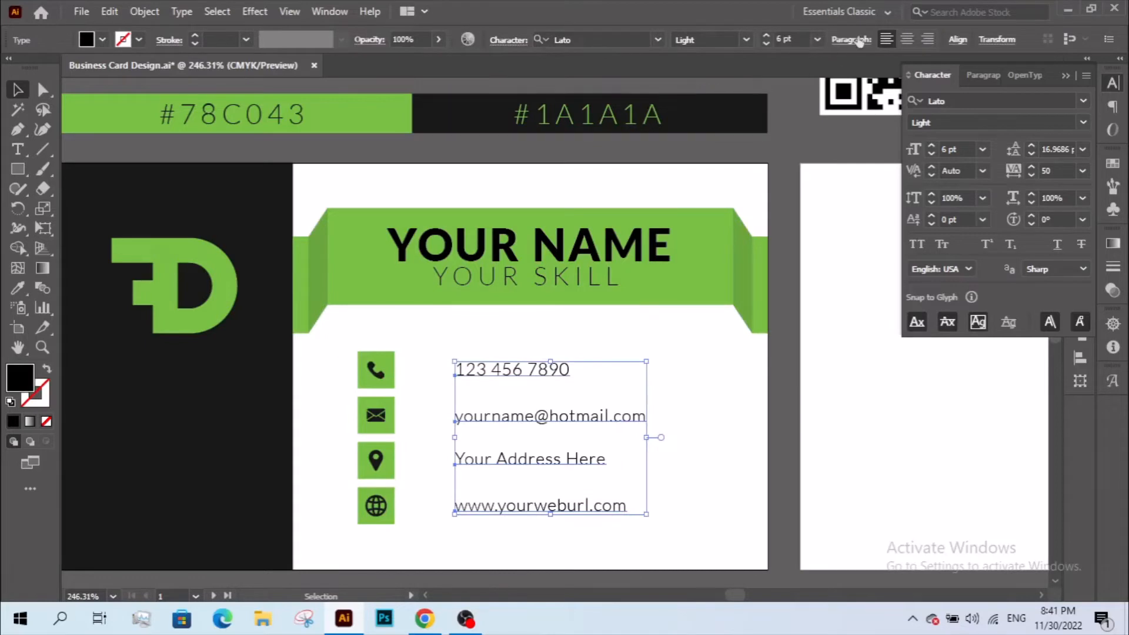
left_click(1079, 357)
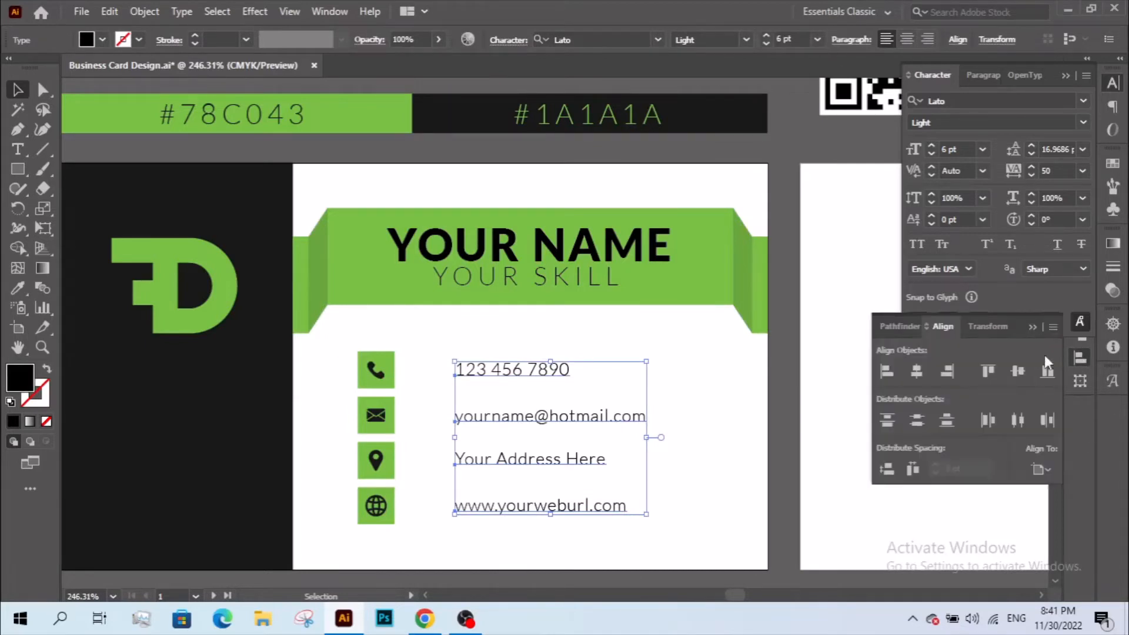
left_click(1080, 334)
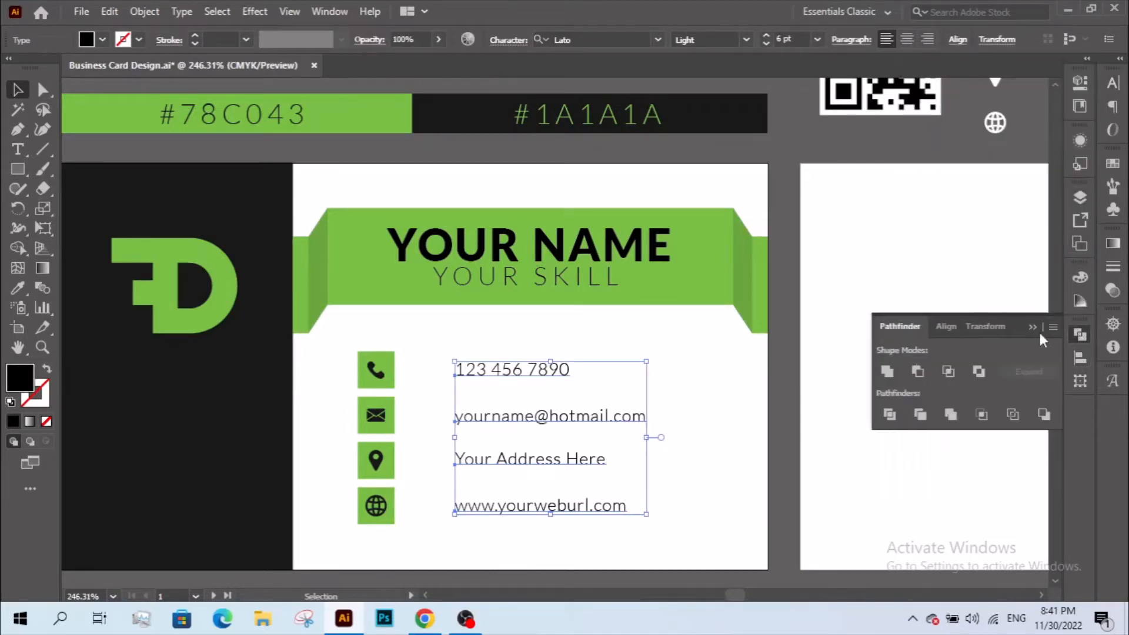
left_click(944, 326)
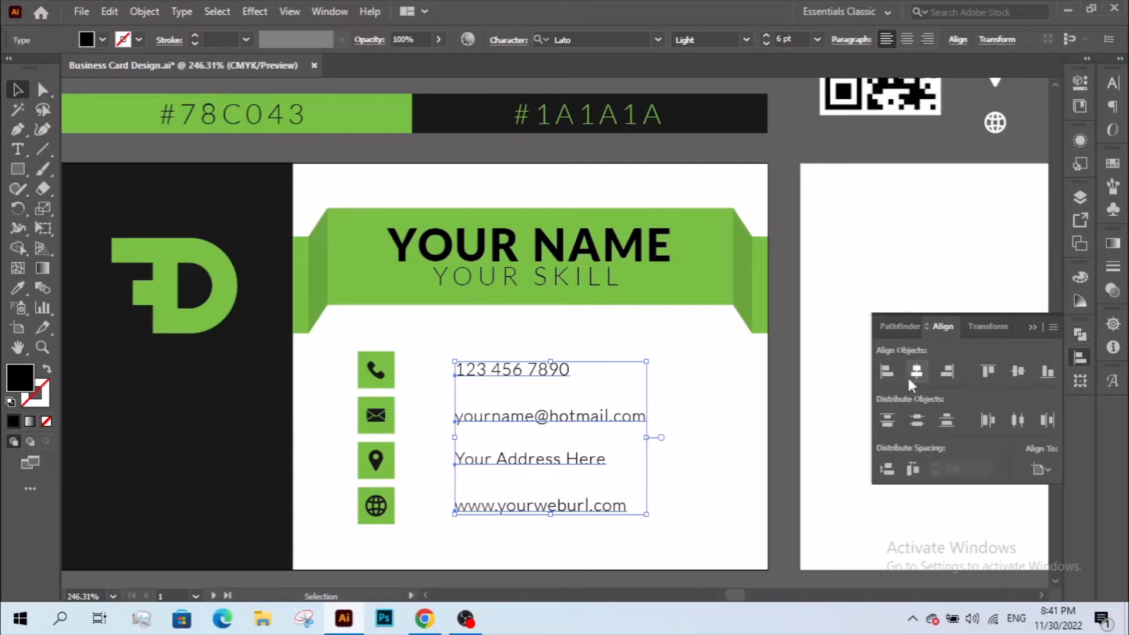
left_click(915, 421)
left_click(717, 457)
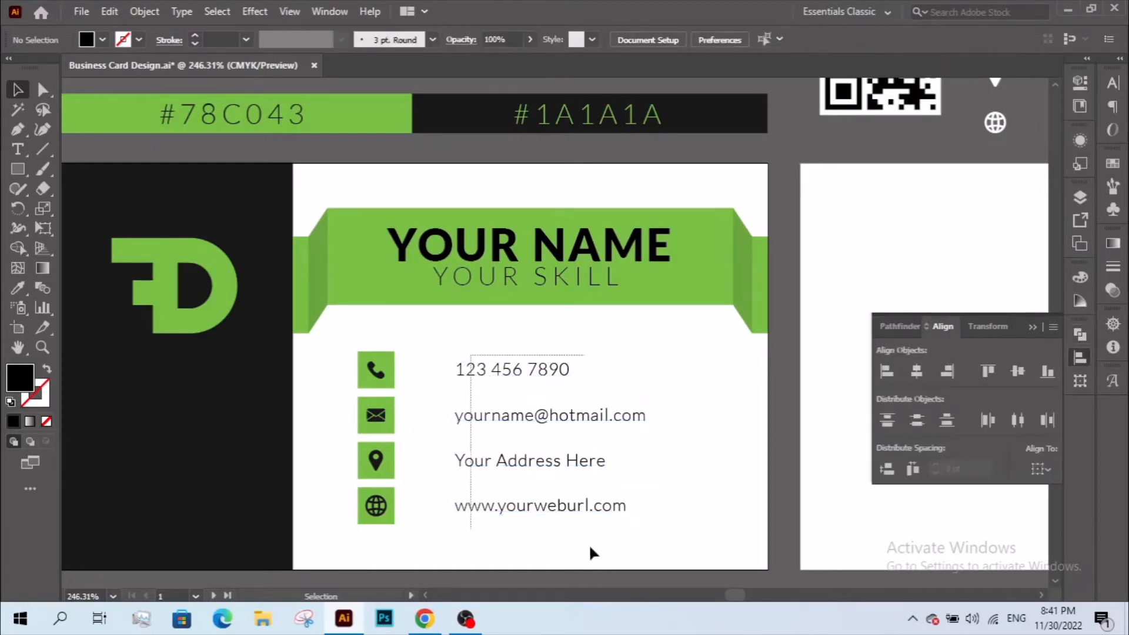
left_click(538, 467)
left_click_drag(537, 468, 503, 461)
left_click(676, 498)
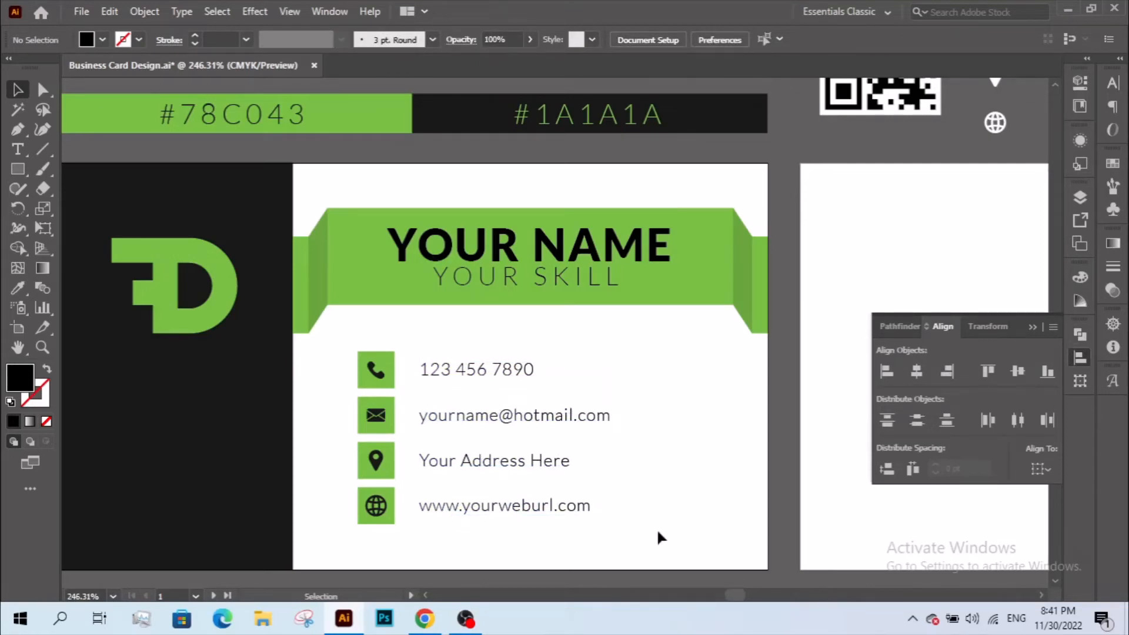
- Group the phone icon with its number and the email icon with its address
left_click_drag(370, 361, 636, 410)
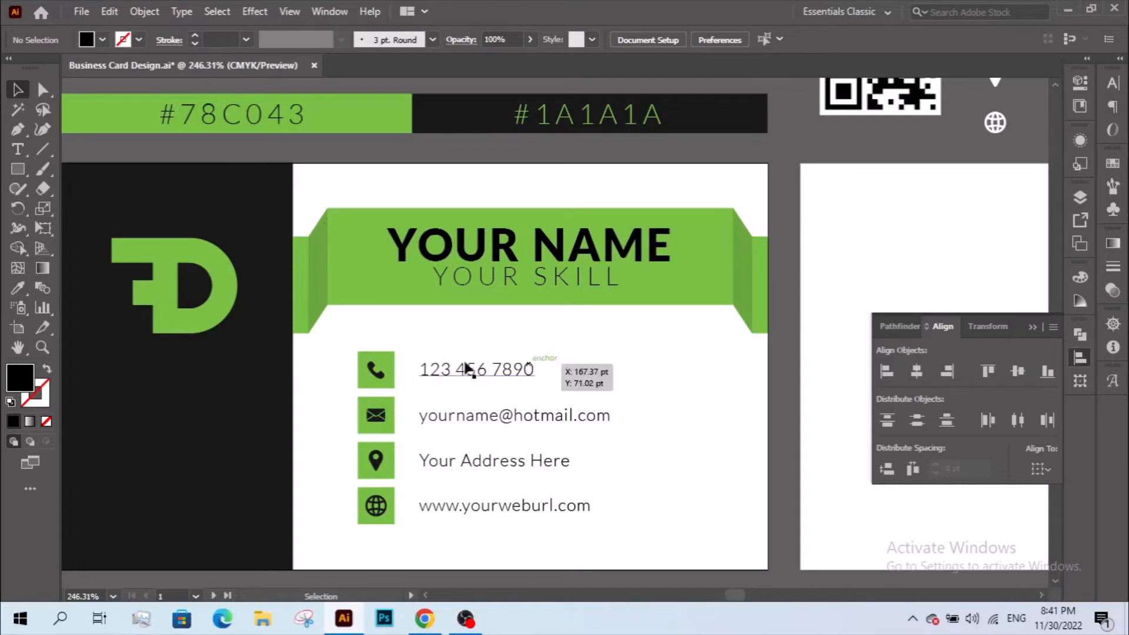
left_click_drag(474, 381, 474, 382)
right_click(473, 382)
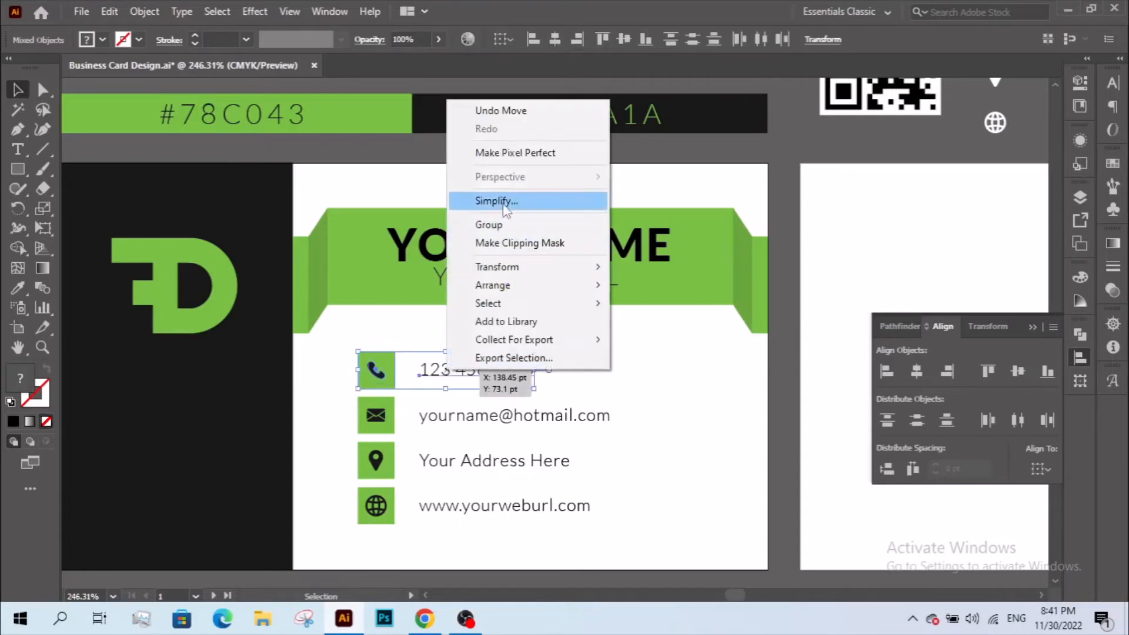
key("Escape")
left_click_drag(354, 410, 453, 410)
right_click(453, 410)
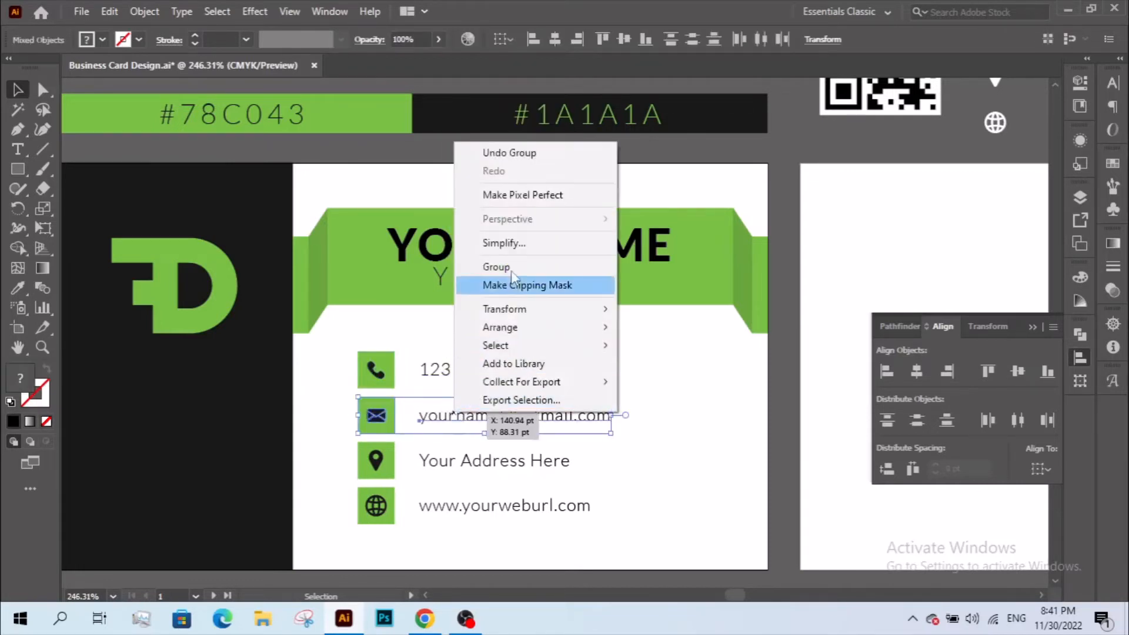
left_click(510, 266)
- Group the address pin with its text and the website icon with its URL
left_click_drag(378, 460, 495, 460)
key("ctrl+z")
left_click_drag(302, 458, 485, 458)
right_click(487, 458)
left_click(532, 312)
left_click(347, 516)
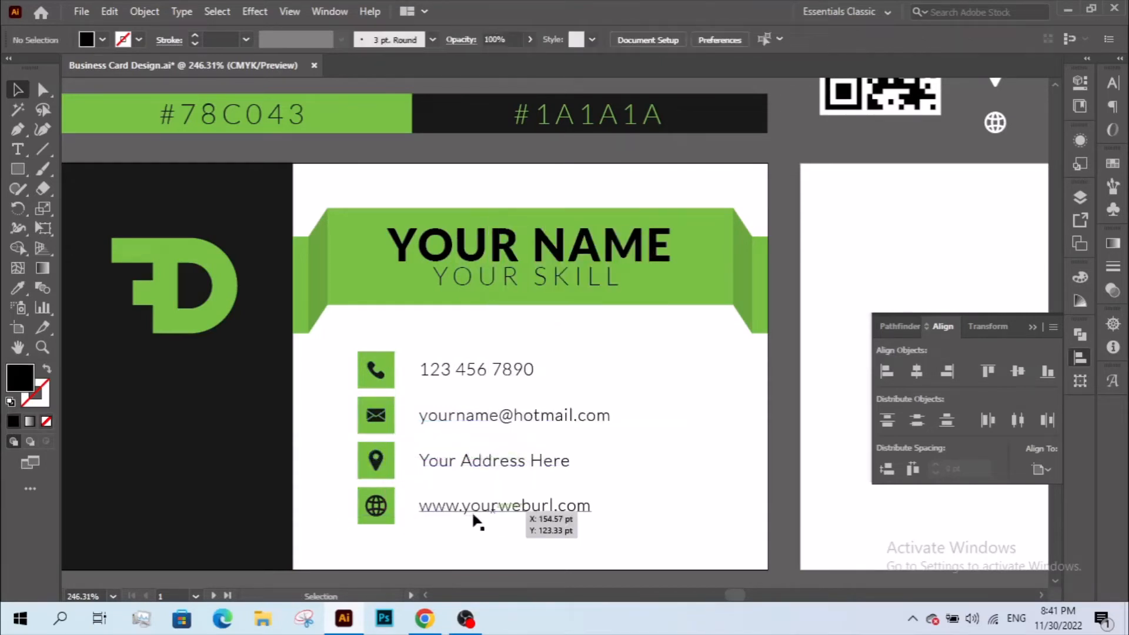
left_click_drag(466, 519, 451, 498)
right_click(450, 499)
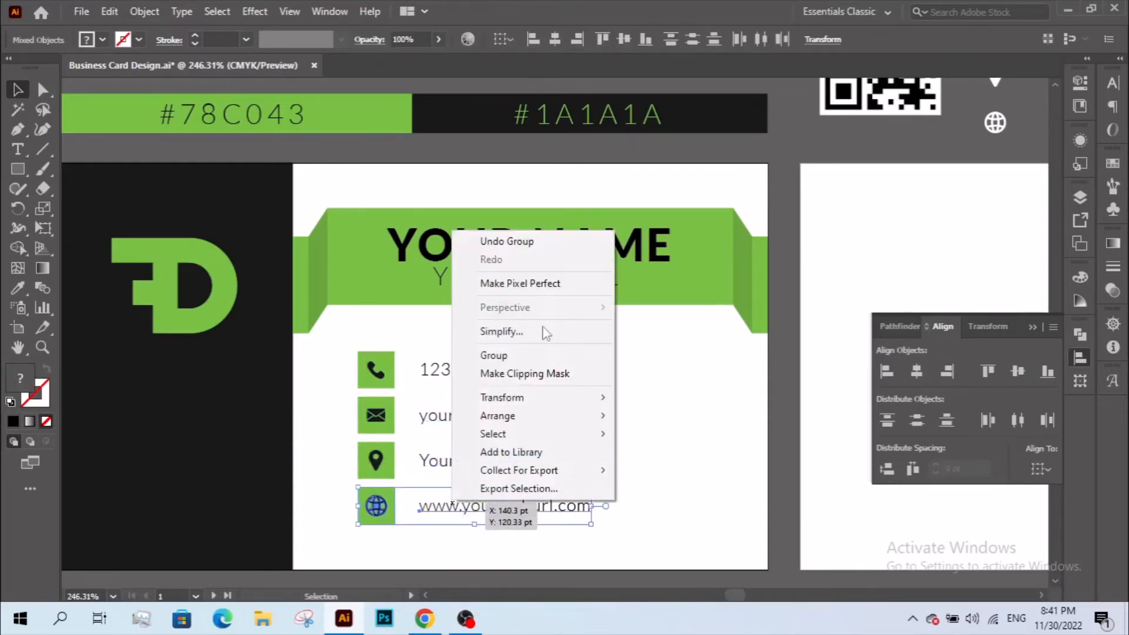
left_click(488, 355)
- Combine all four grouped contact rows into one single group
left_click_drag(506, 351, 506, 353)
right_click(506, 353)
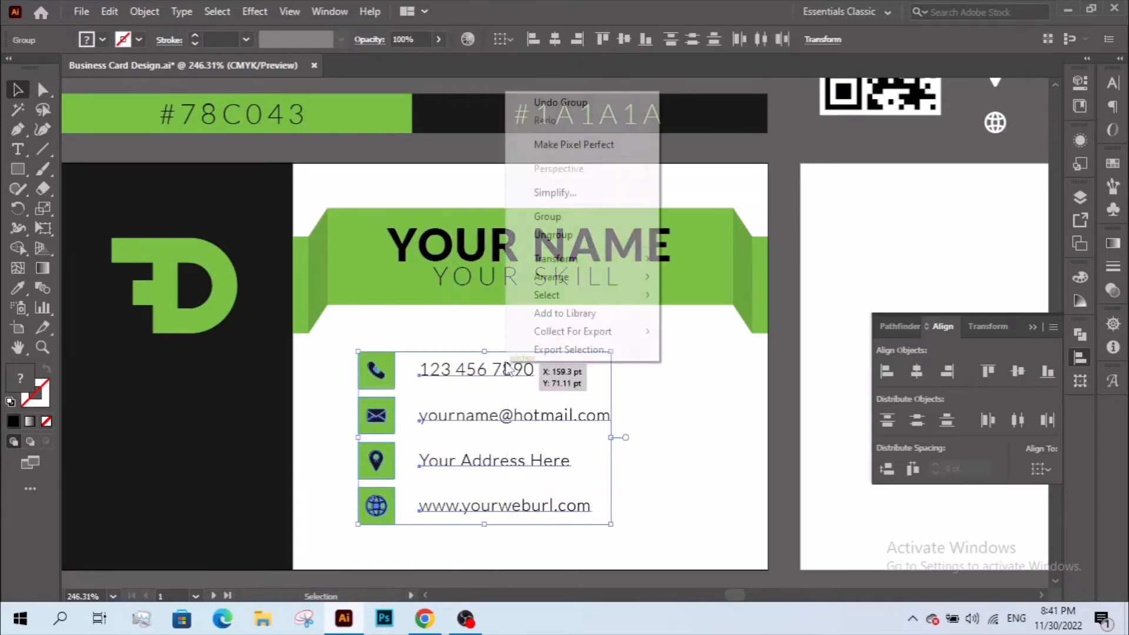
left_click(541, 217)
left_click(678, 408)
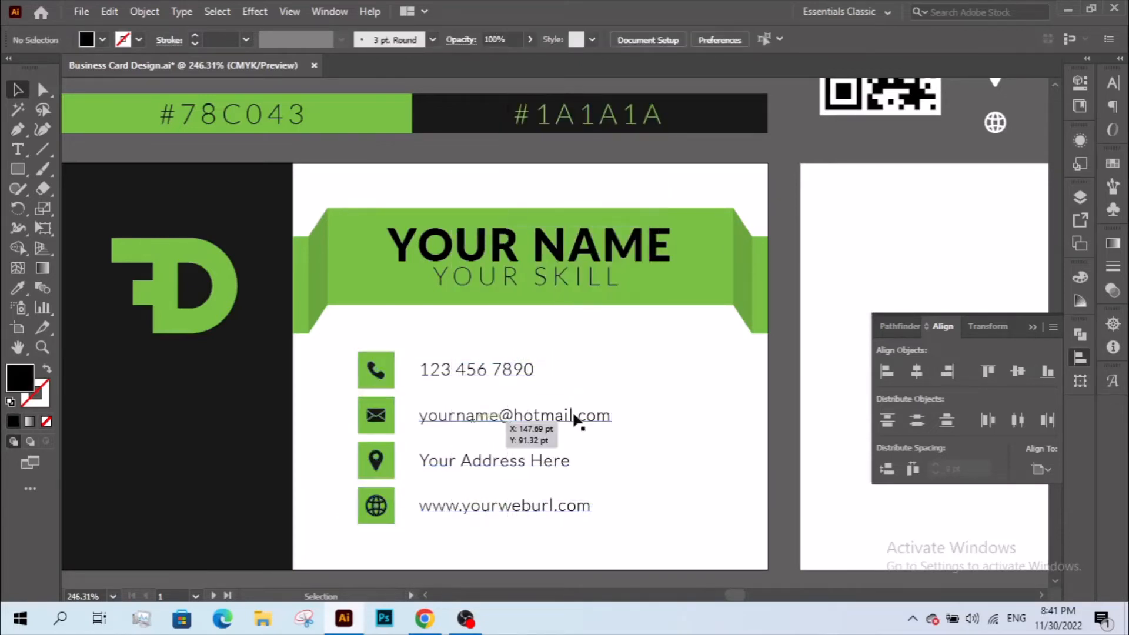
left_click_drag(642, 458, 716, 436)
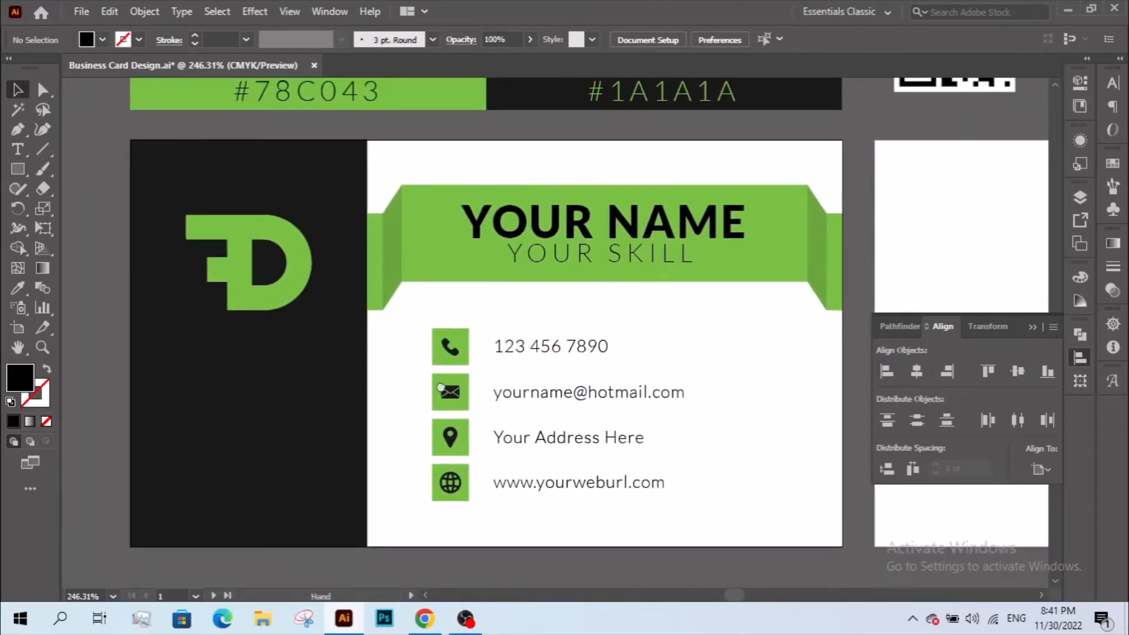
- Copy the QR code group from the pasteboard above the card
left_click_drag(440, 388, 96, 616)
left_click(611, 261)
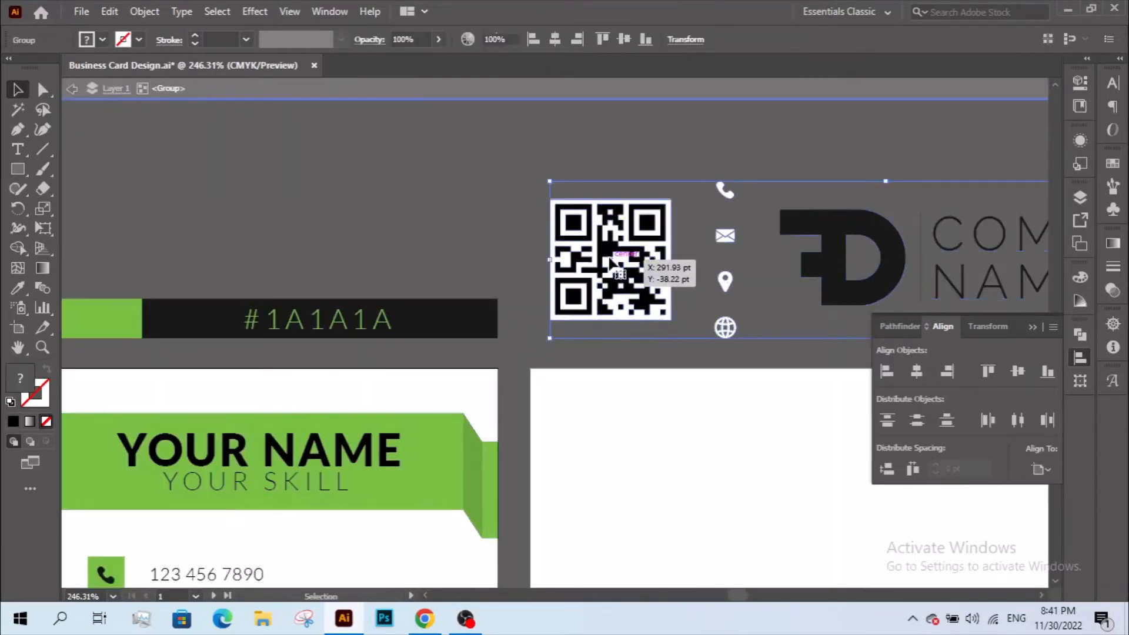
double_click(612, 261)
right_click(611, 259)
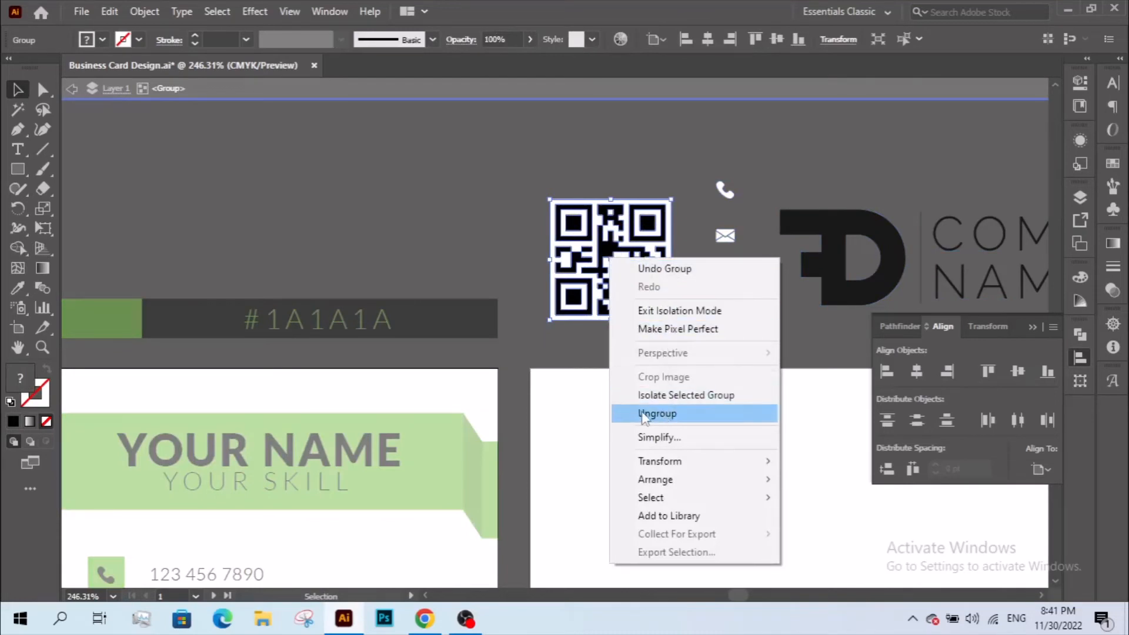
left_click(583, 278)
key("ctrl+c")
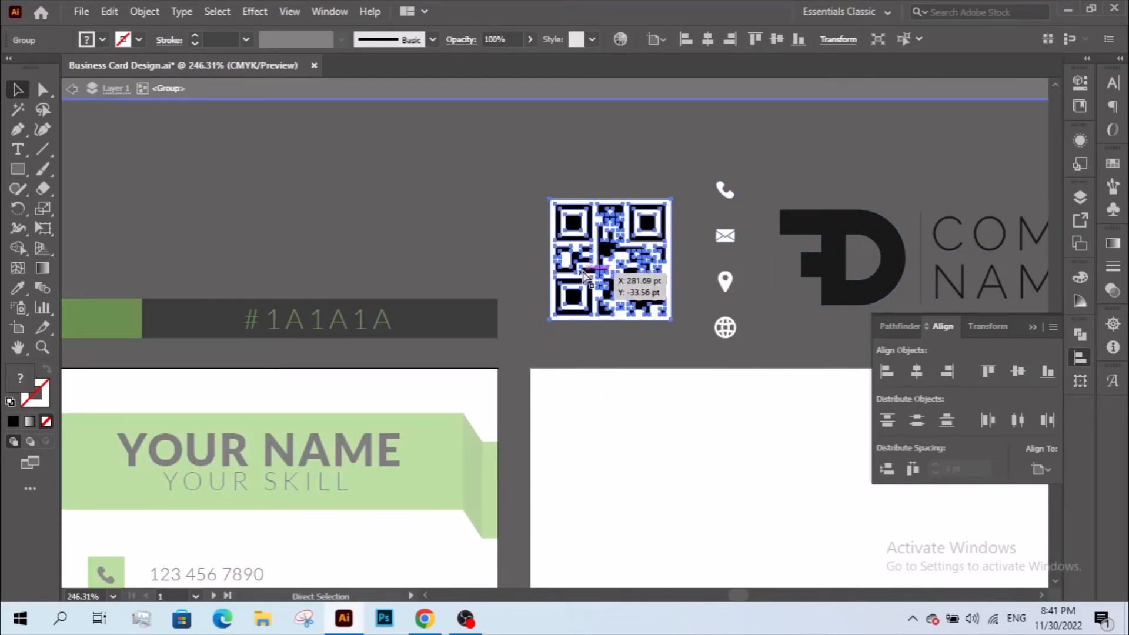
- Paste the QR code onto the dark panel below the D logo
left_click_drag(622, 371, 995, 240)
left_click_drag(678, 247, 816, 150)
double_click(292, 407)
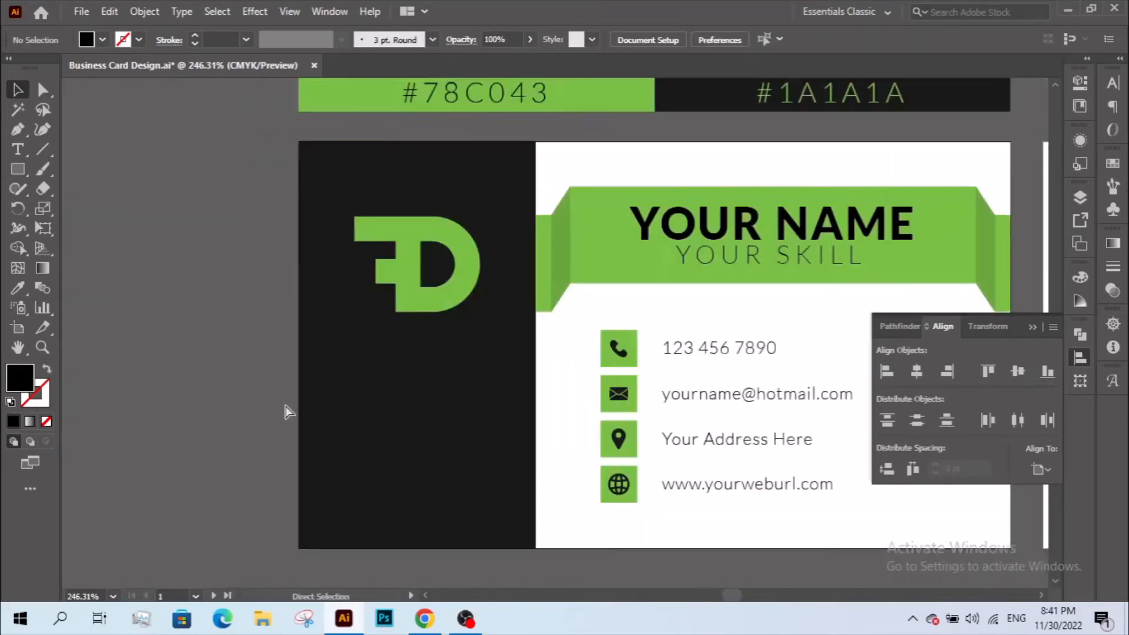
key("ctrl+v")
left_click_drag(525, 359, 380, 456)
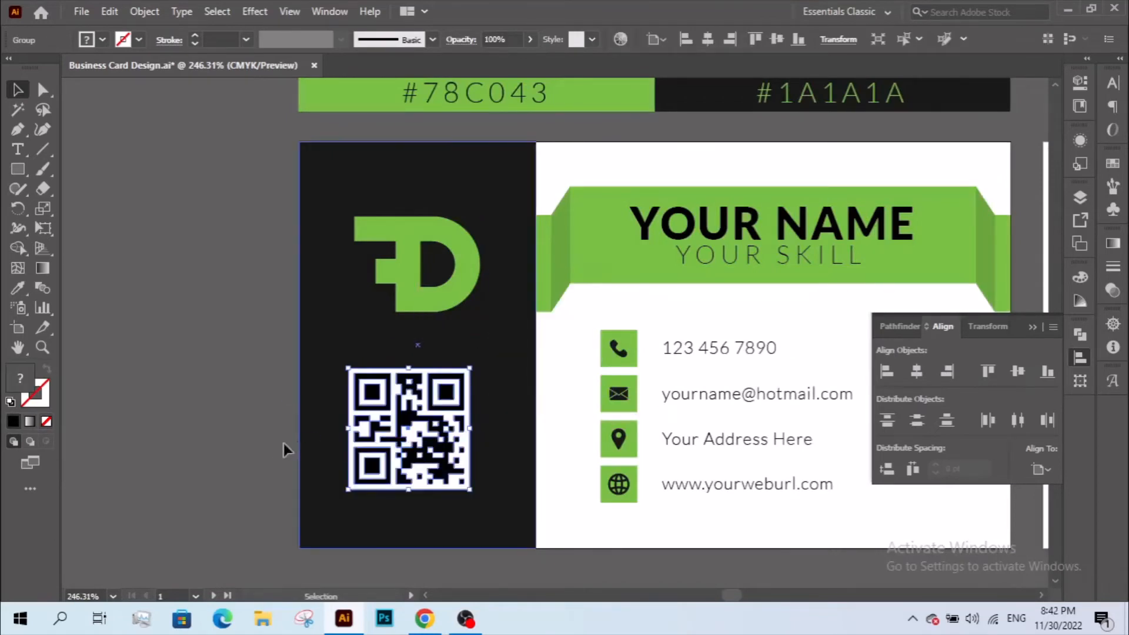
left_click(284, 442)
- Delete the QR code's white background square, leaving only its dark modules
left_click(351, 432)
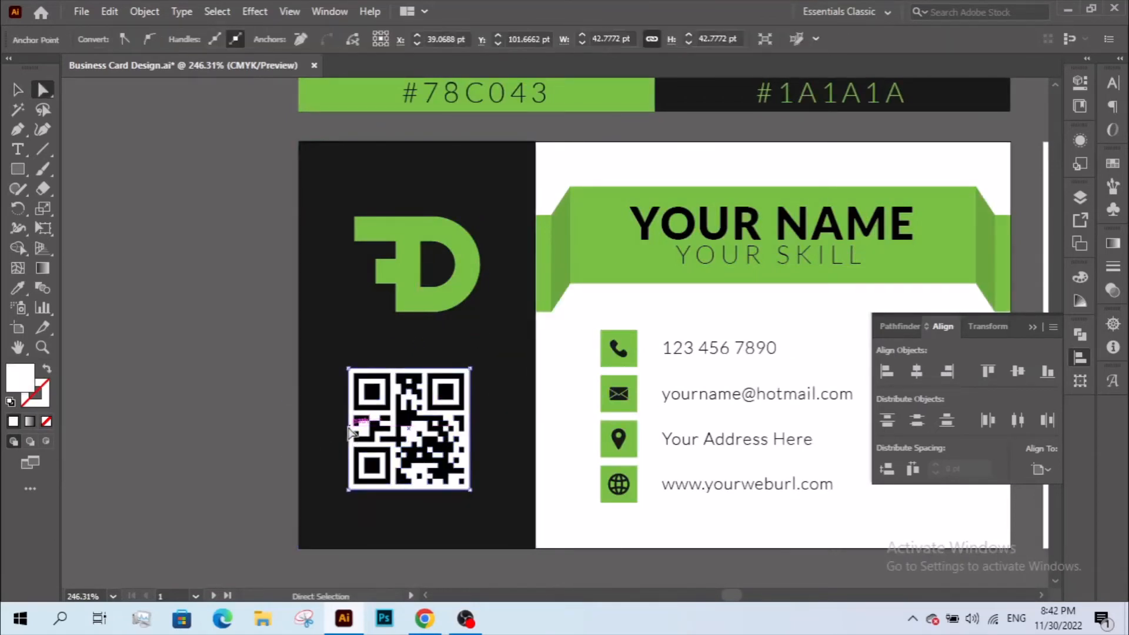
key("Delete")
key("v")
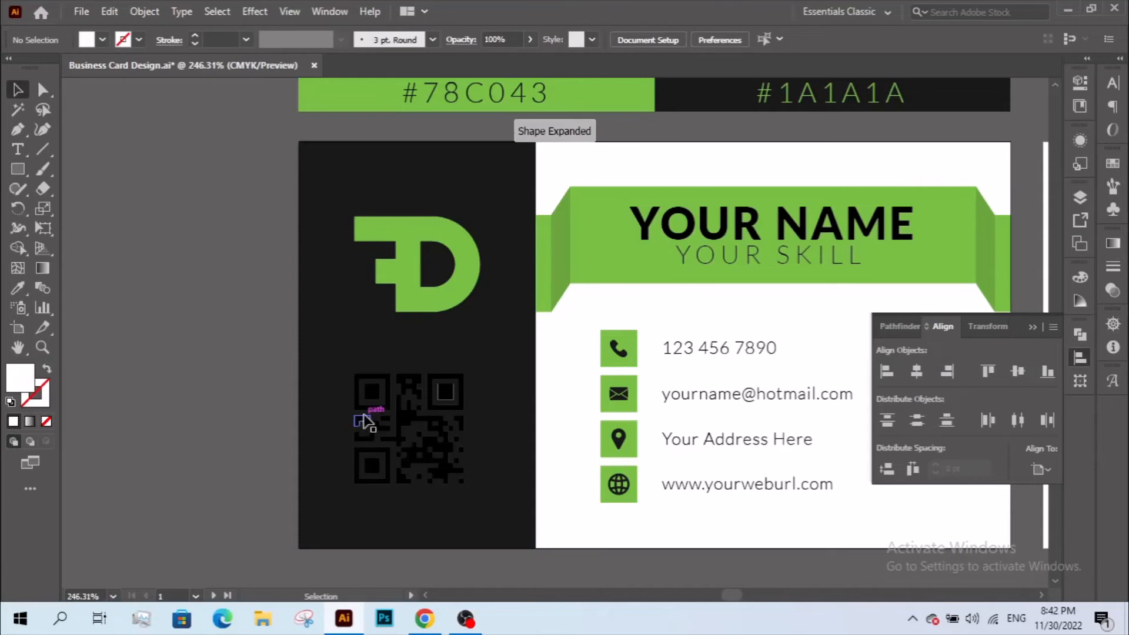
left_click(427, 422)
key("z")
left_click_drag(430, 358, 491, 422)
key("a")
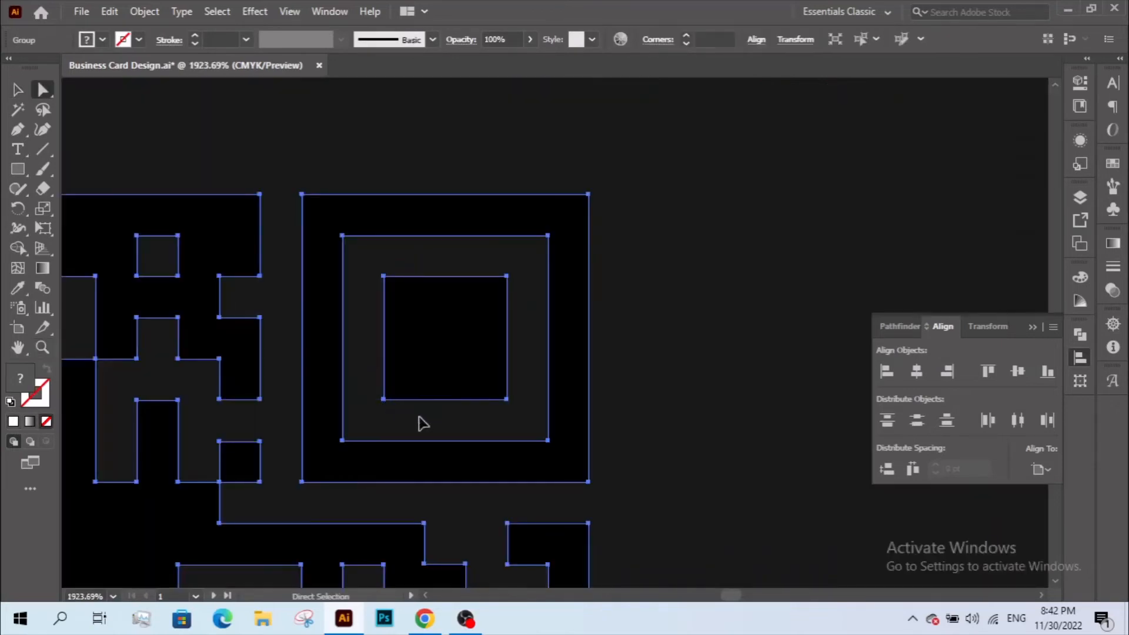
left_click(420, 417)
key("z")
left_click(456, 415, "alt")
left_click(457, 415, "alt")
left_click(456, 416, "alt")
left_click_drag(524, 343, 406, 465)
- Recolor the whole QR code with the D logo's green using the Eyedropper
key("v")
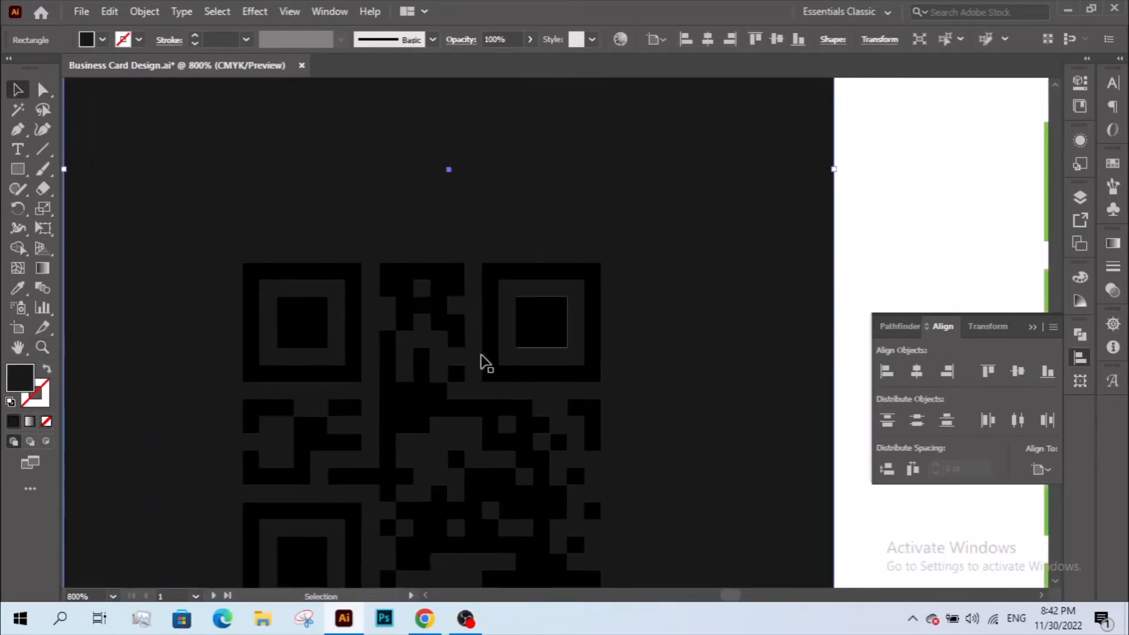
left_click(492, 306)
left_click_drag(495, 288, 498, 522)
key("i")
left_click(523, 265)
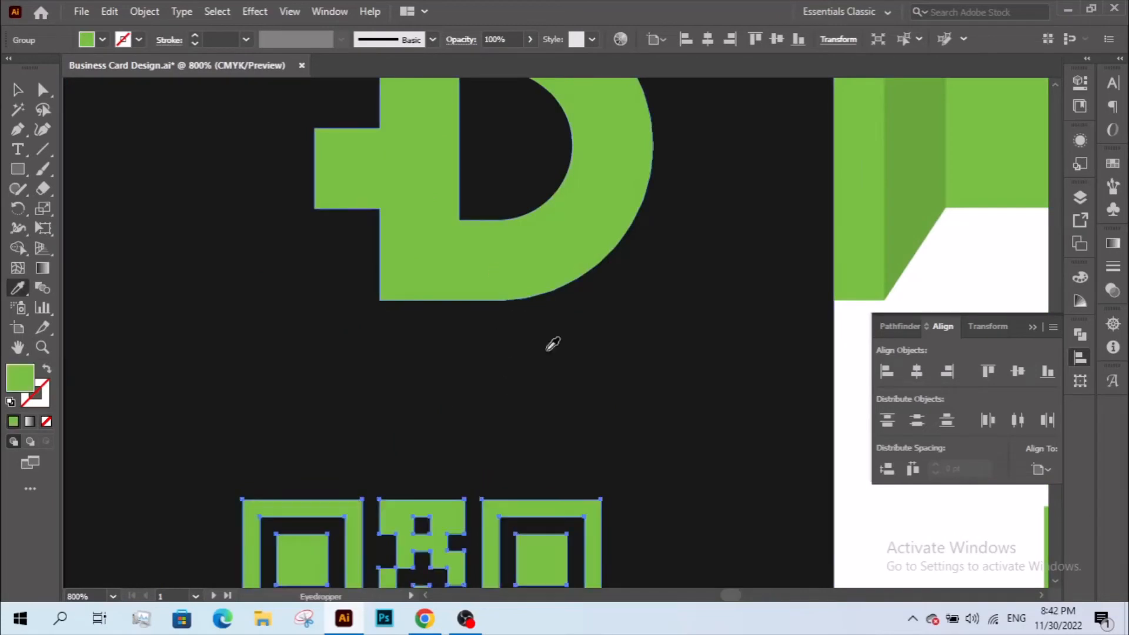
key("z")
left_click(603, 407, "alt")
left_click(604, 405, "alt")
left_click(604, 405, "alt")
left_click(604, 406, "alt")
left_click_drag(559, 391, 552, 441)
key("v")
left_click(300, 378)
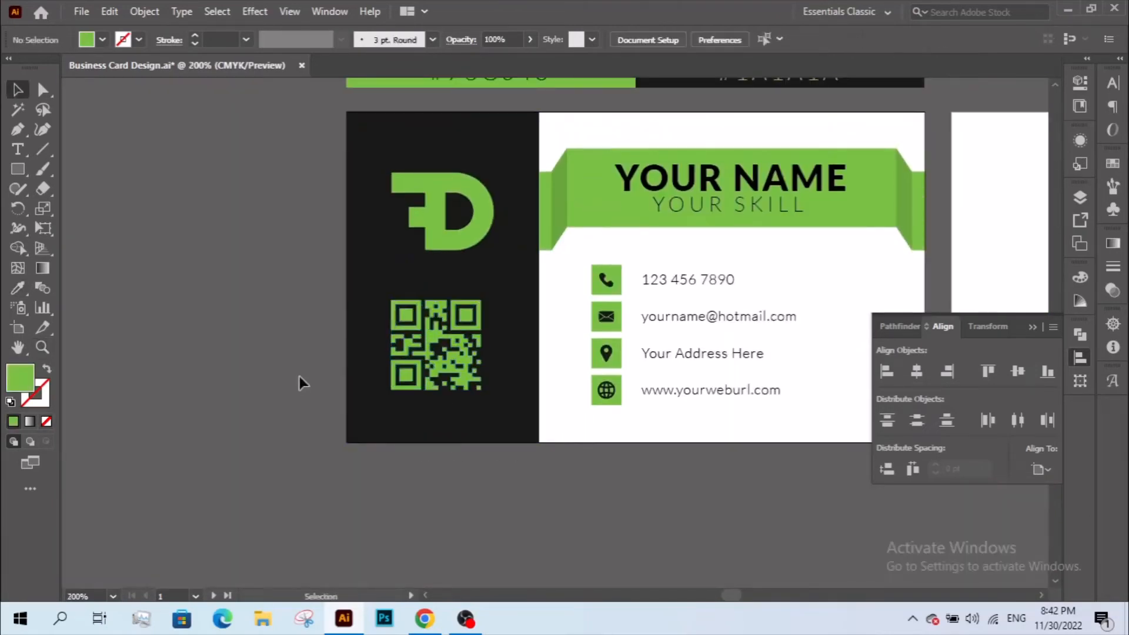
- Zoom and pan so the whole card with the green QR code is visible
left_click_drag(470, 312, 797, 498)
left_click_drag(636, 399, 625, 436)
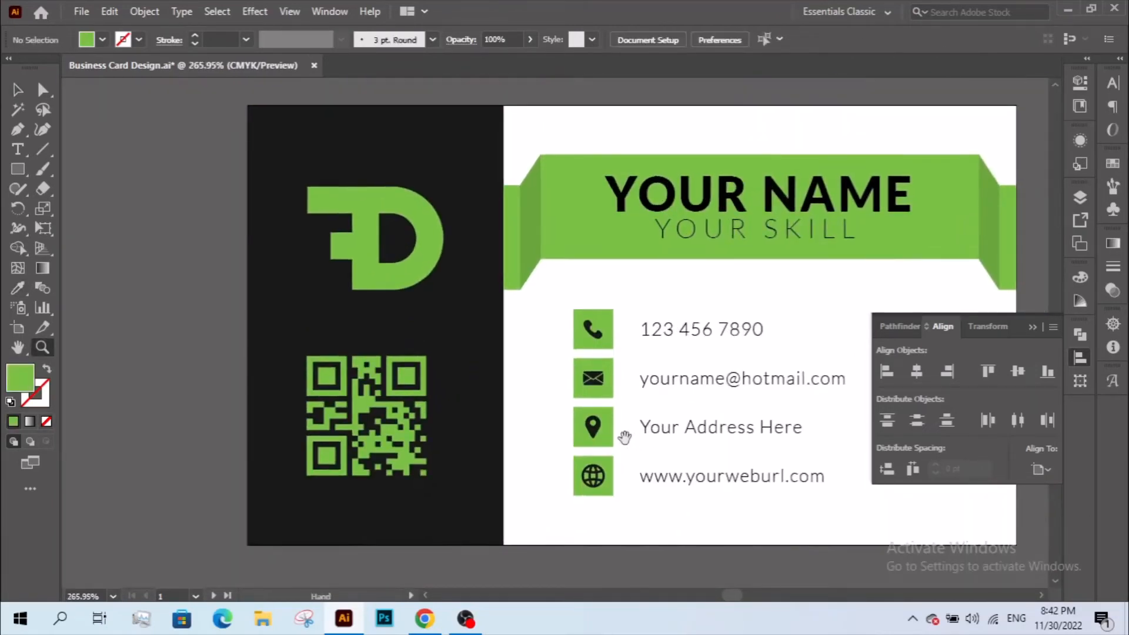
left_click_drag(644, 363, 478, 443)
left_click_drag(211, 577, 513, 382)
left_click_drag(697, 484, 1047, 556)
left_click_drag(607, 390, 558, 442)
left_click_drag(610, 349, 444, 413)
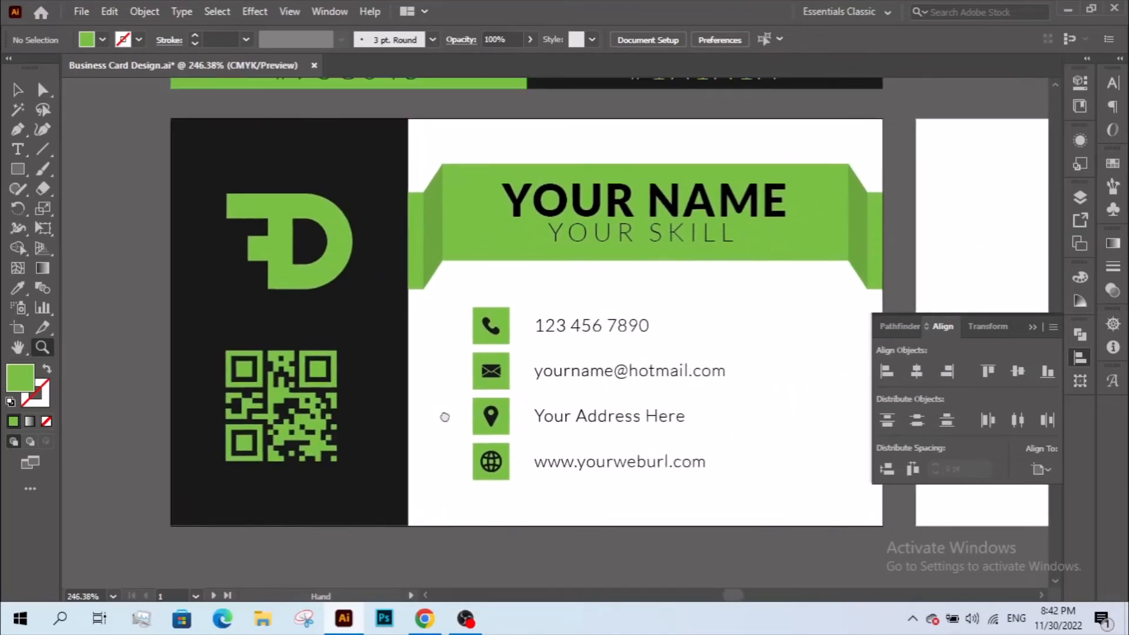
- Horizontally centre the QR code on the dark panel, using the panel as key object
key("v")
left_click(322, 382)
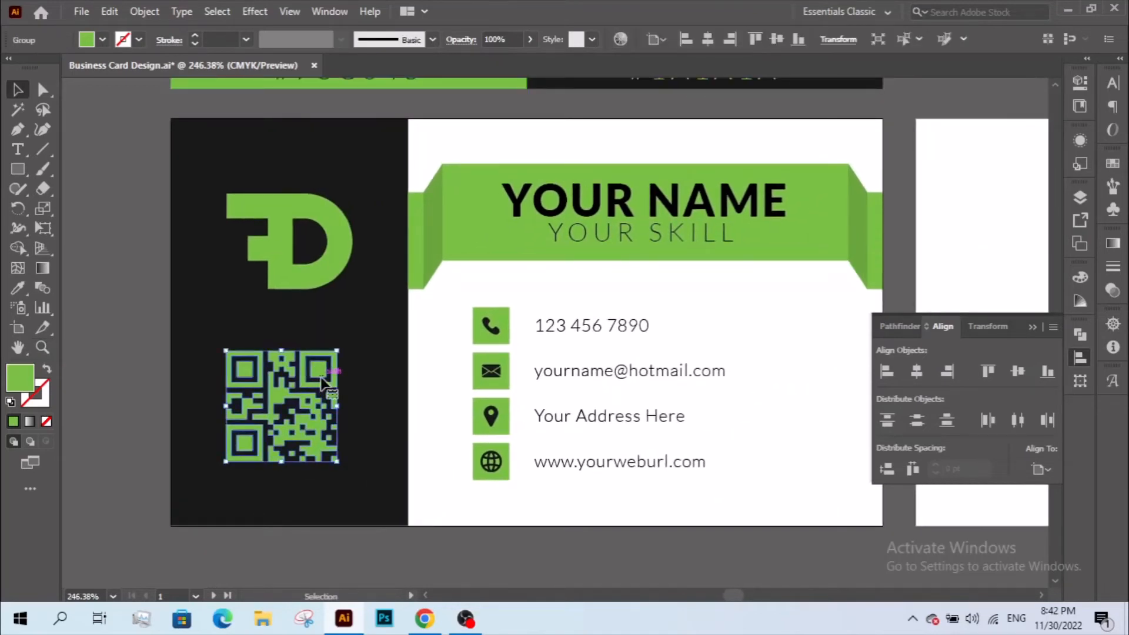
left_click(321, 295, "shift")
left_click(383, 310)
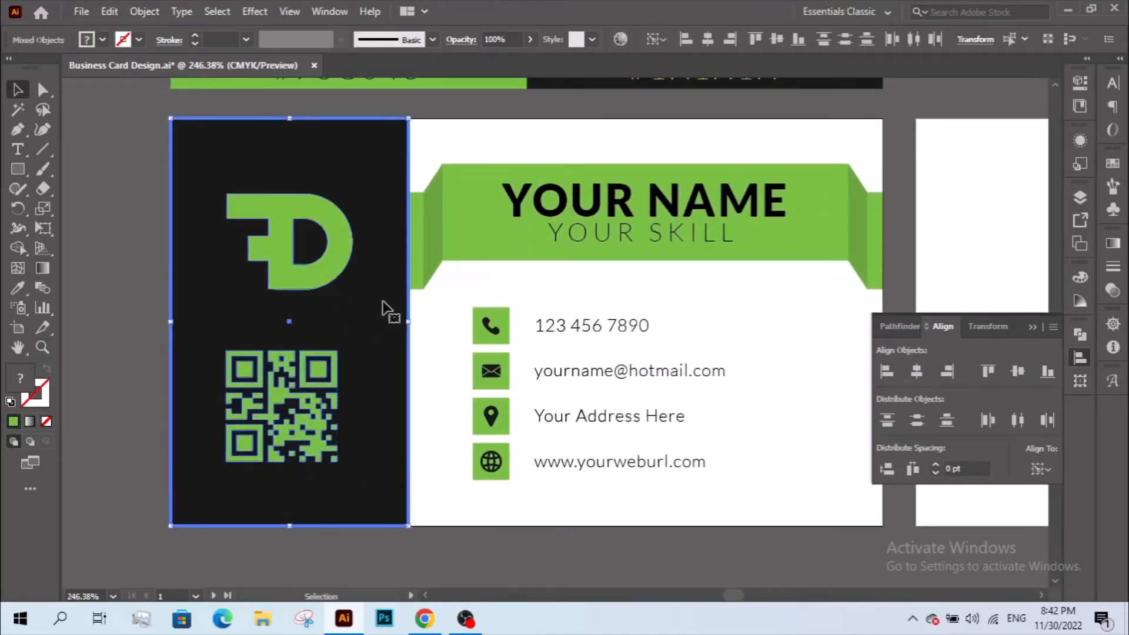
left_click(706, 40)
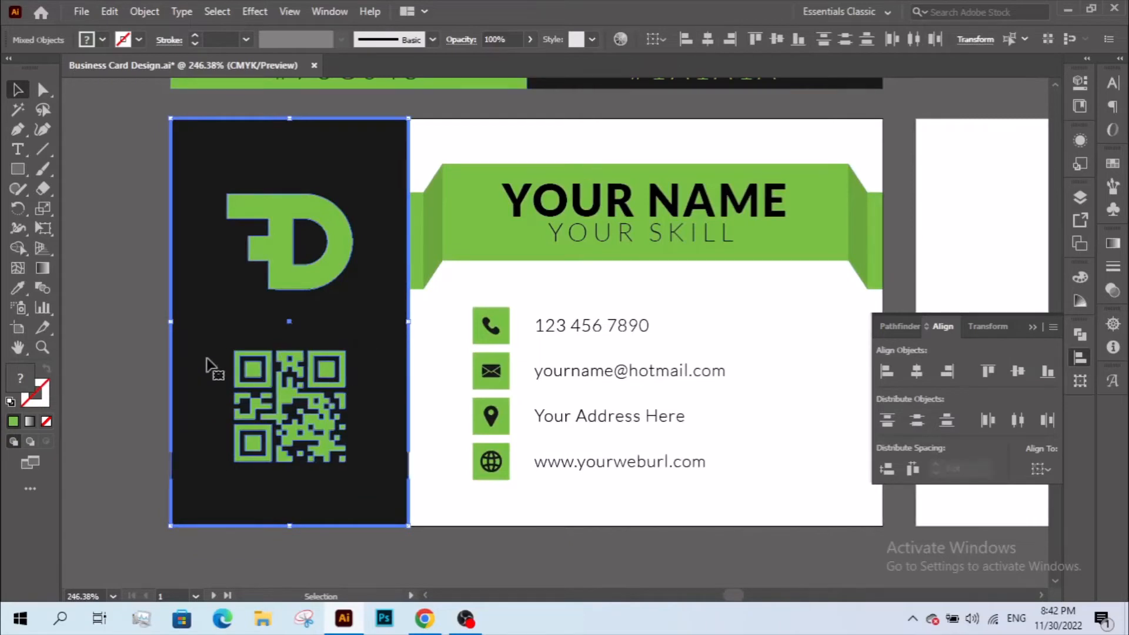
key("ctrl+shift+a")
left_click(260, 360)
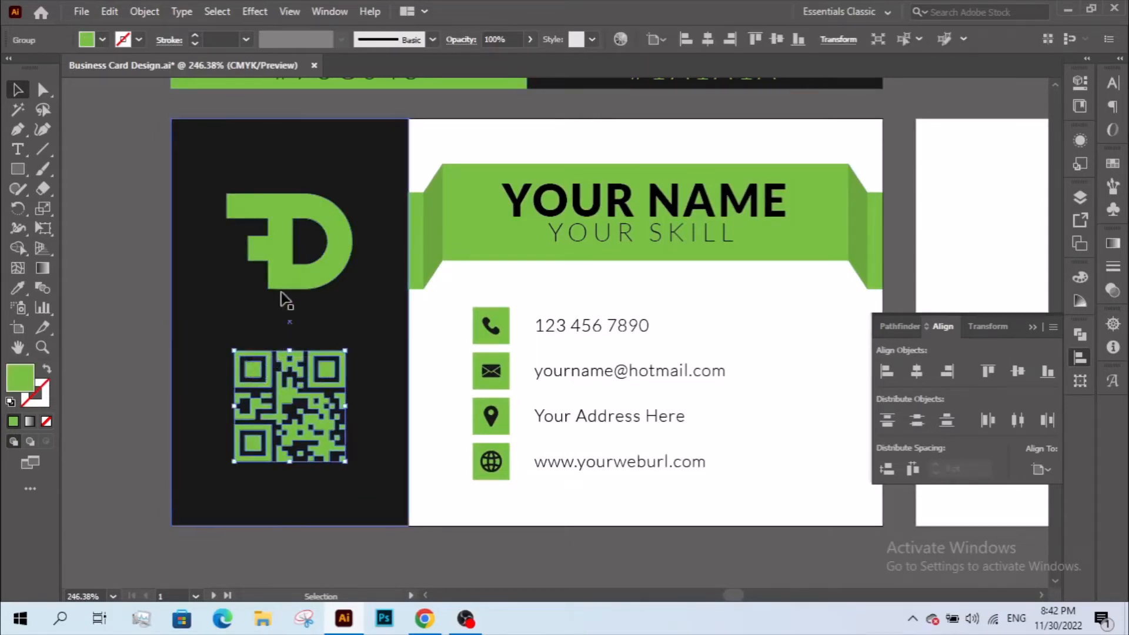
left_click(133, 288)
key("m")
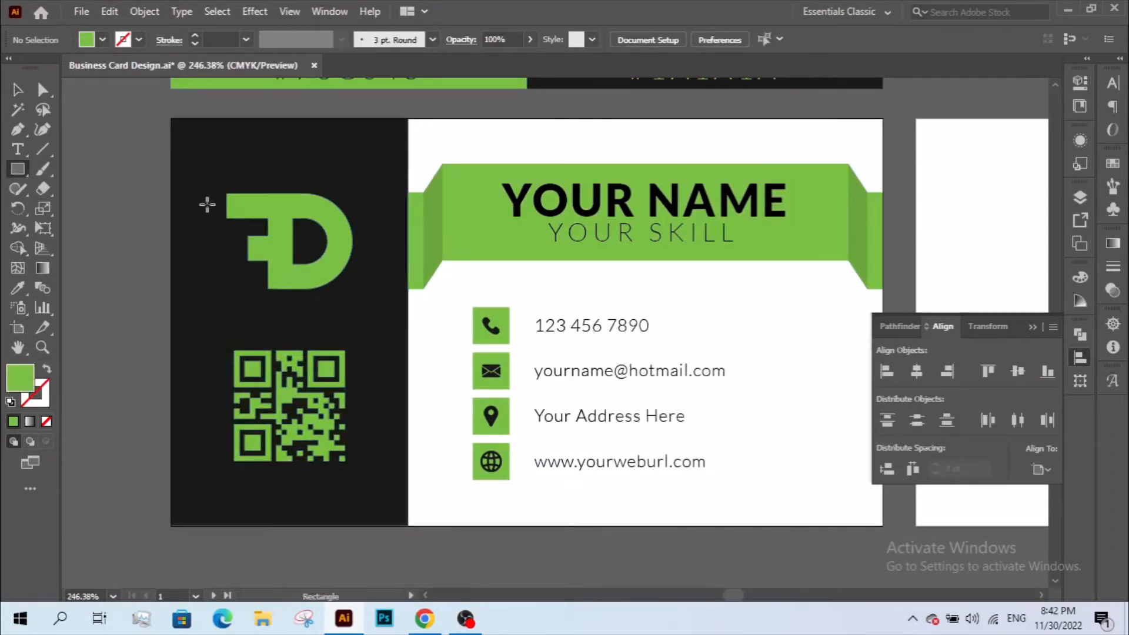
left_click_drag(172, 119, 408, 356)
key("v")
mouse_move(304, 333)
left_mouse_down()
mouse_move(347, 335)
mouse_move(347, 503)
mouse_move(344, 363)
mouse_move(292, 325)
left_mouse_up()
left_click(340, 288)
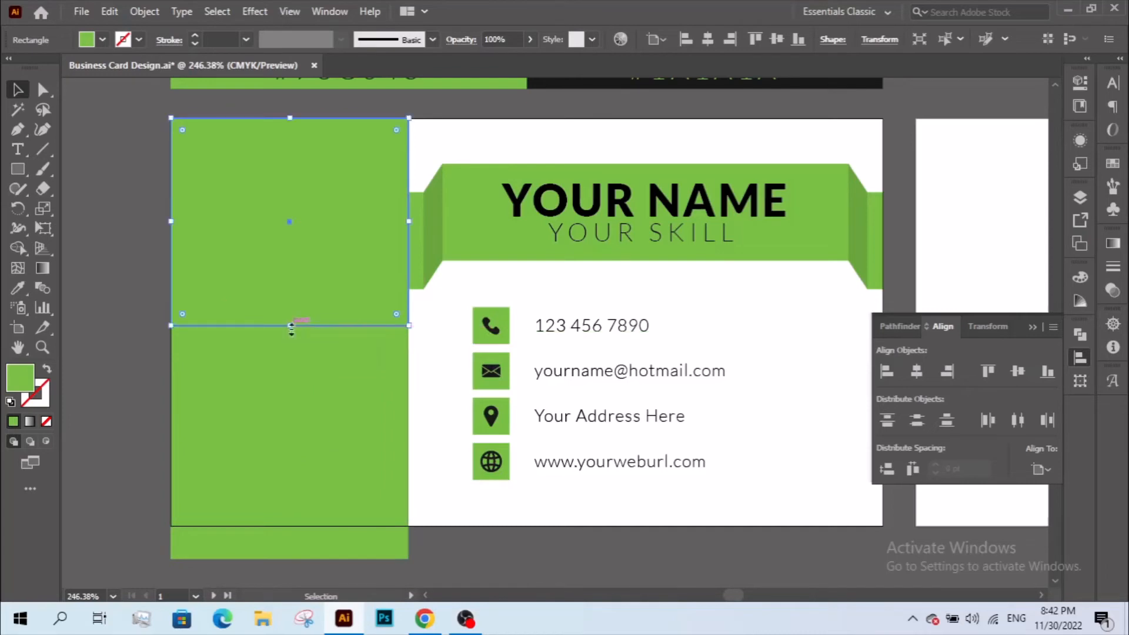
left_click_drag(284, 409, 286, 364)
key("ctrl+z")
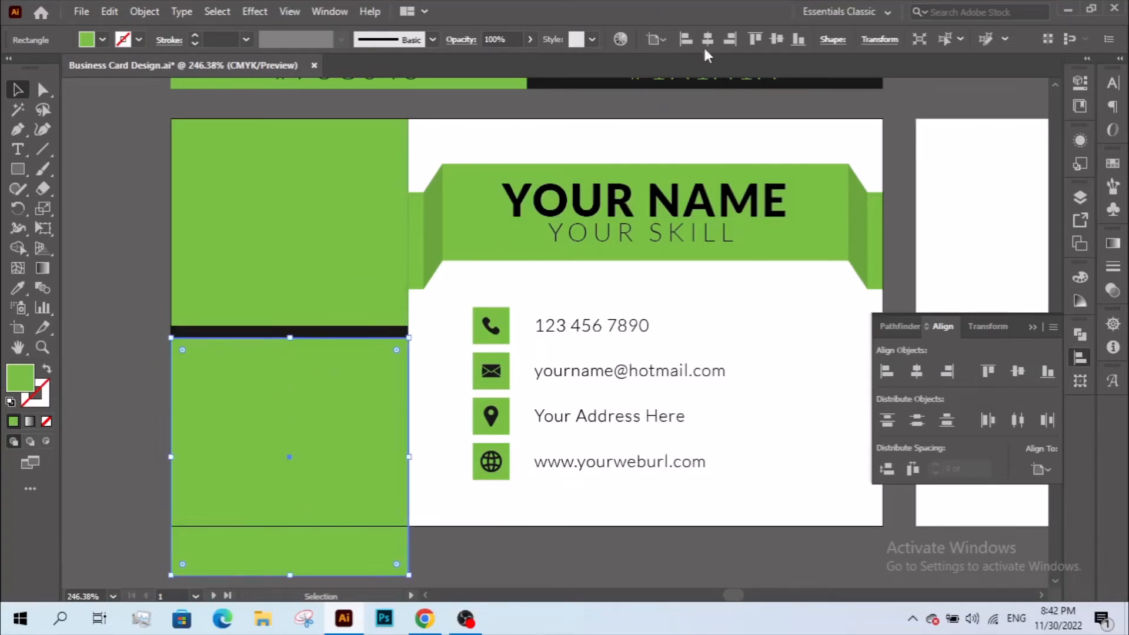
left_click(338, 236, "shift")
key("Delete")
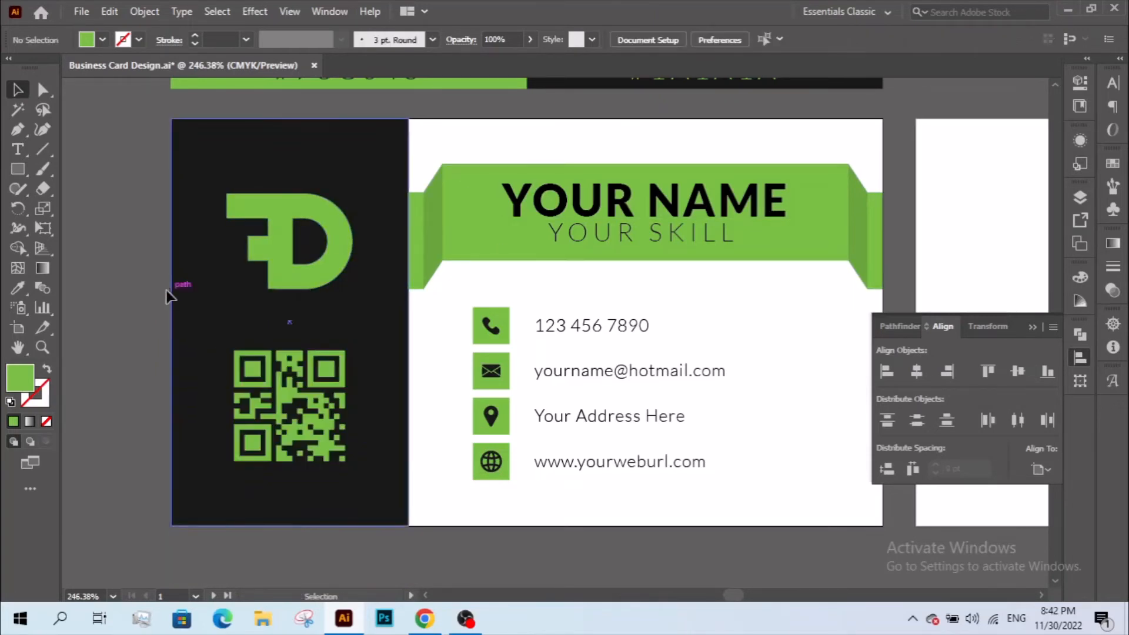
- Bring the dark panel to front, halve its height, and copy it into the top half
left_click(272, 318)
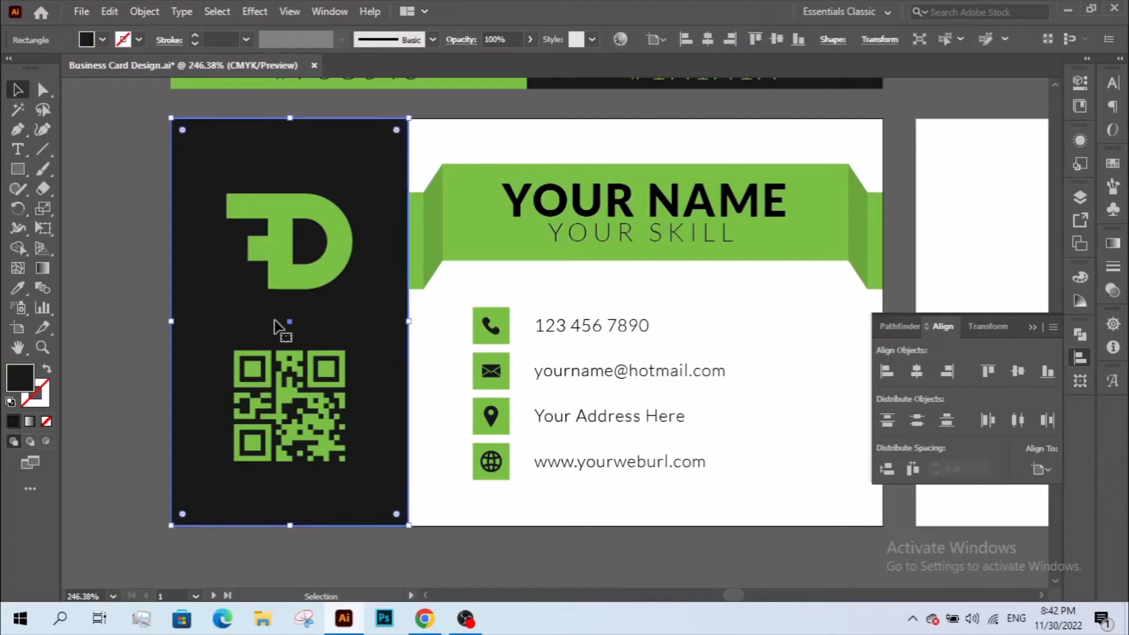
key("ctrl+shift+bracketright")
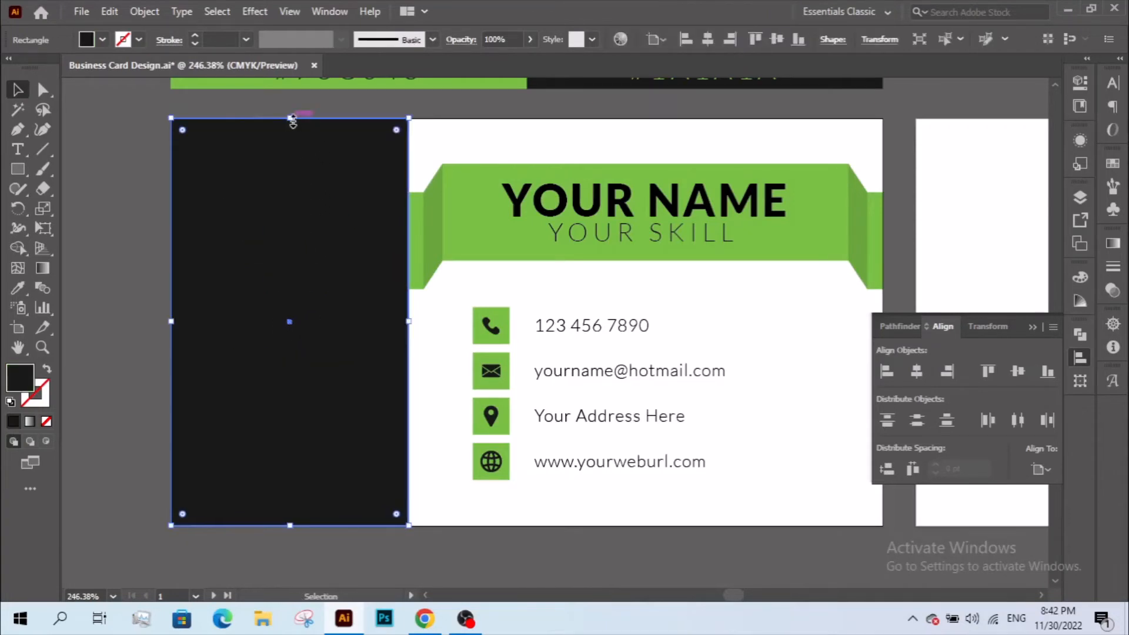
left_click_drag(290, 118, 296, 324)
left_click_drag(350, 413, 347, 210)
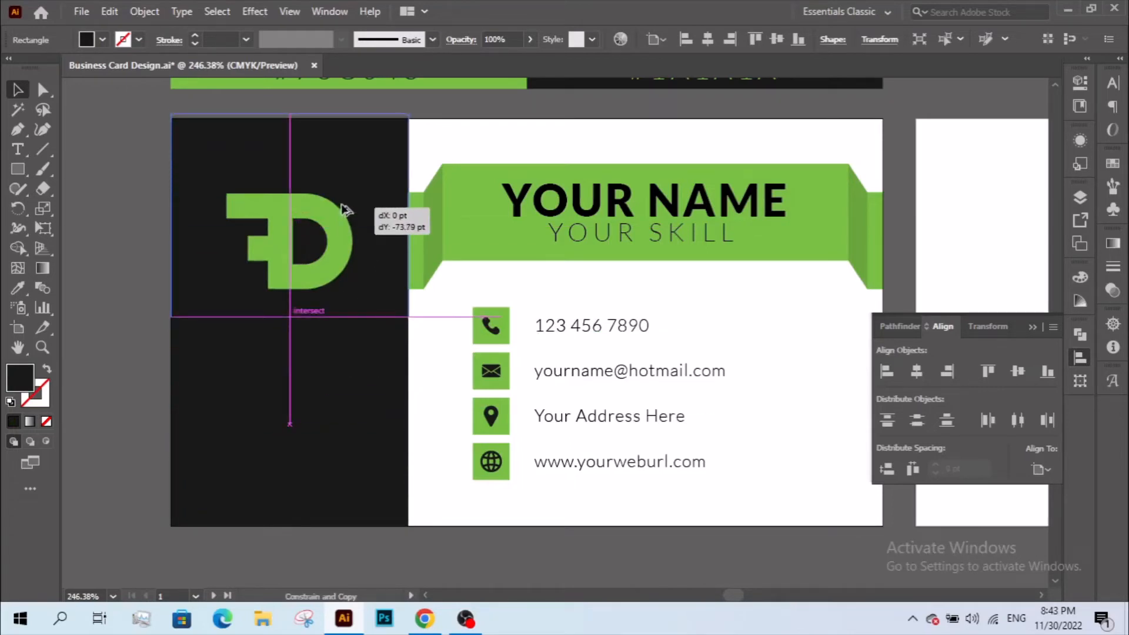
left_click_drag(338, 265, 338, 264)
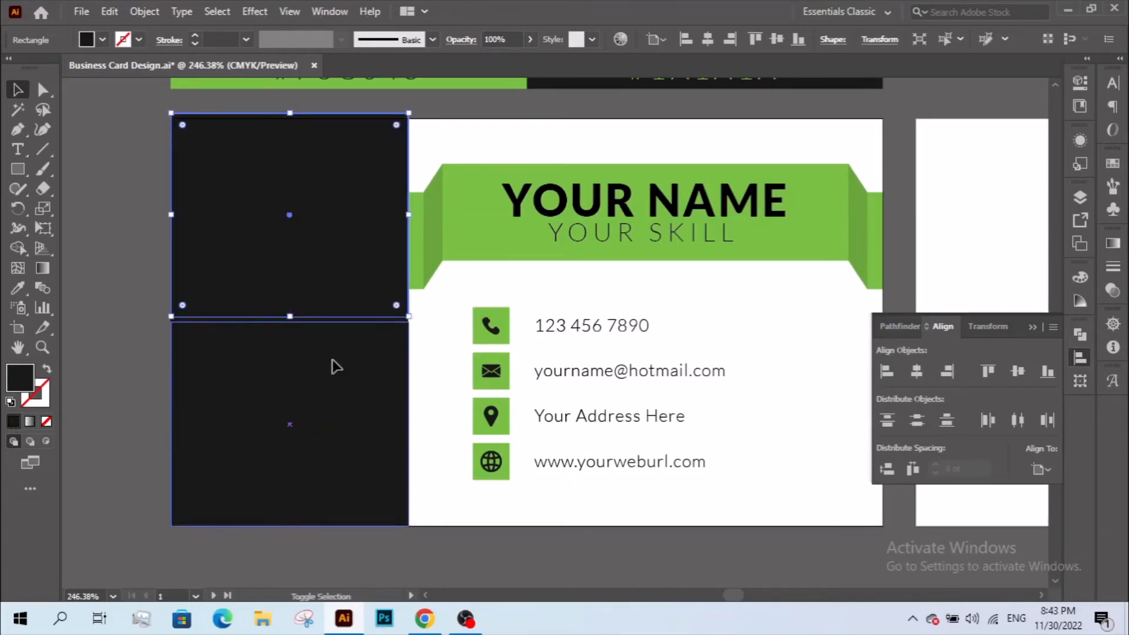
- In Outline view, snap the upper rectangle's edge exactly onto the lower rectangle
left_click(149, 362)
key("ctrl+y")
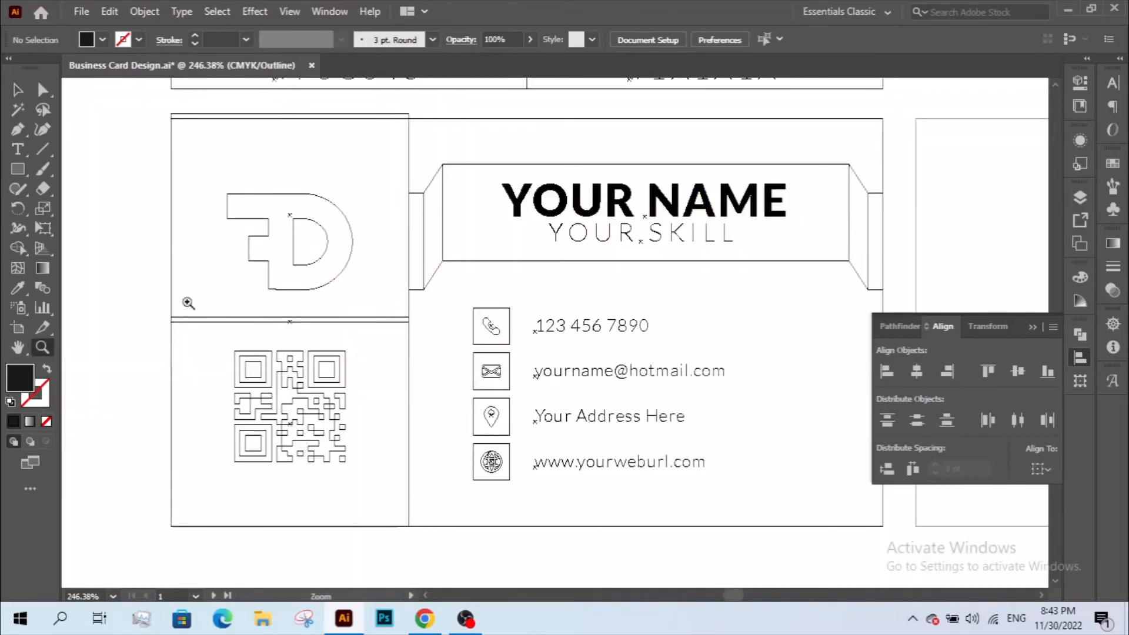
left_click_drag(187, 302, 277, 419)
key("v")
left_click_drag(259, 279, 259, 333)
key("z")
left_click(344, 322, "alt")
left_click(345, 321, "alt")
left_click(344, 321, "alt")
left_click(345, 321, "alt")
left_click(344, 322, "alt")
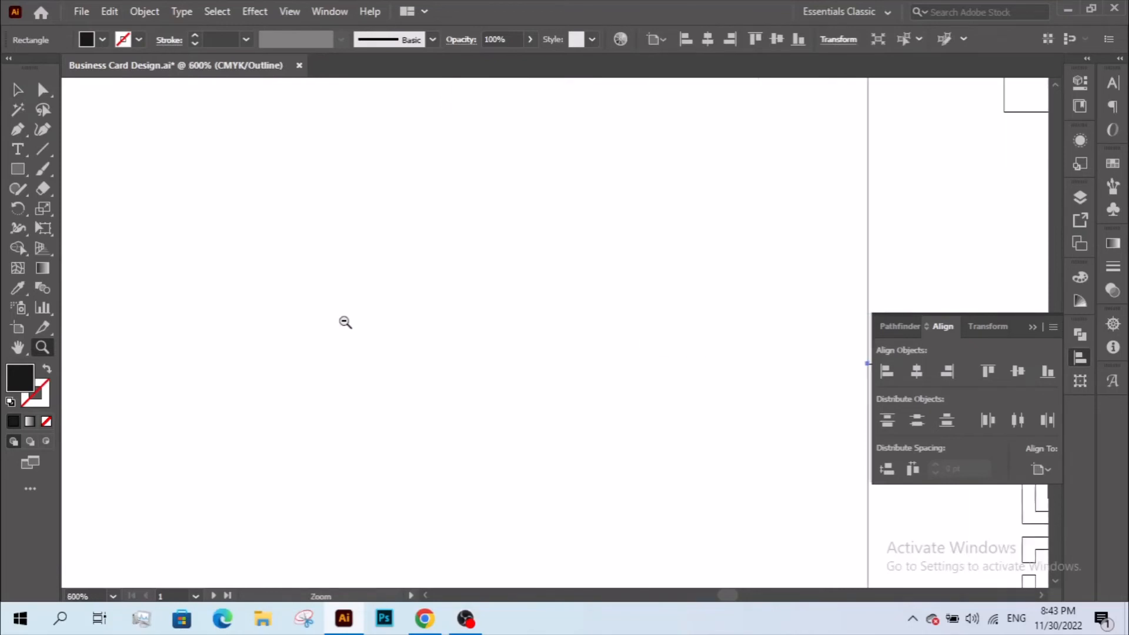
left_click(345, 322, "alt")
left_click(345, 321, "alt")
left_click(345, 322, "alt")
left_click_drag(682, 303, 136, 307)
- Group the two half-height rectangles and return to full-colour Preview
key("v")
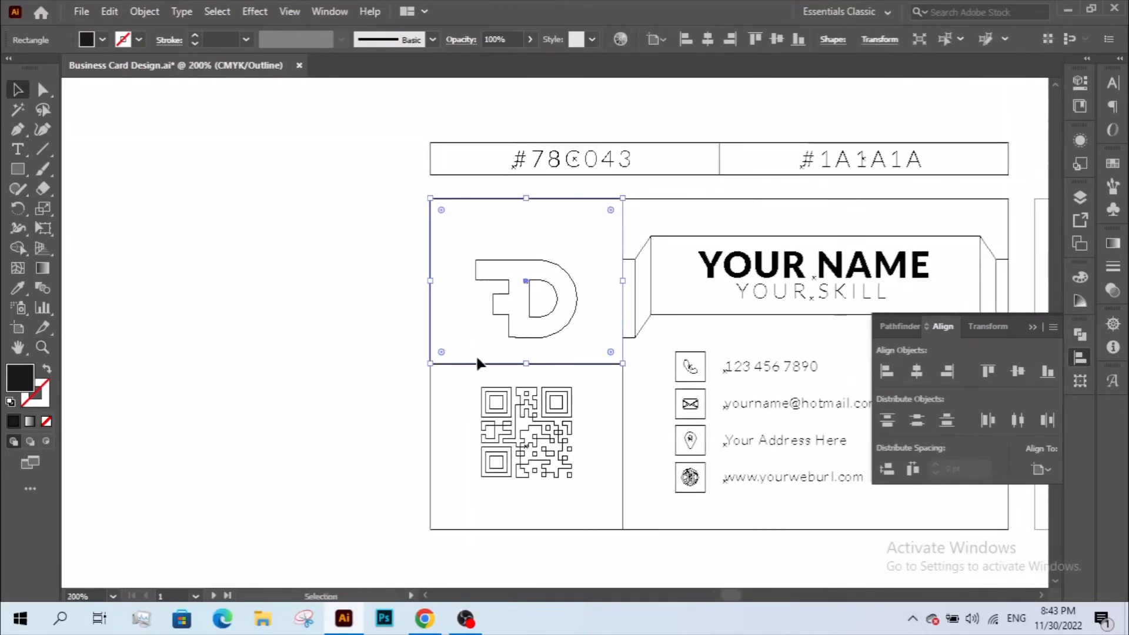
left_click(462, 369, "shift")
key("ctrl+g")
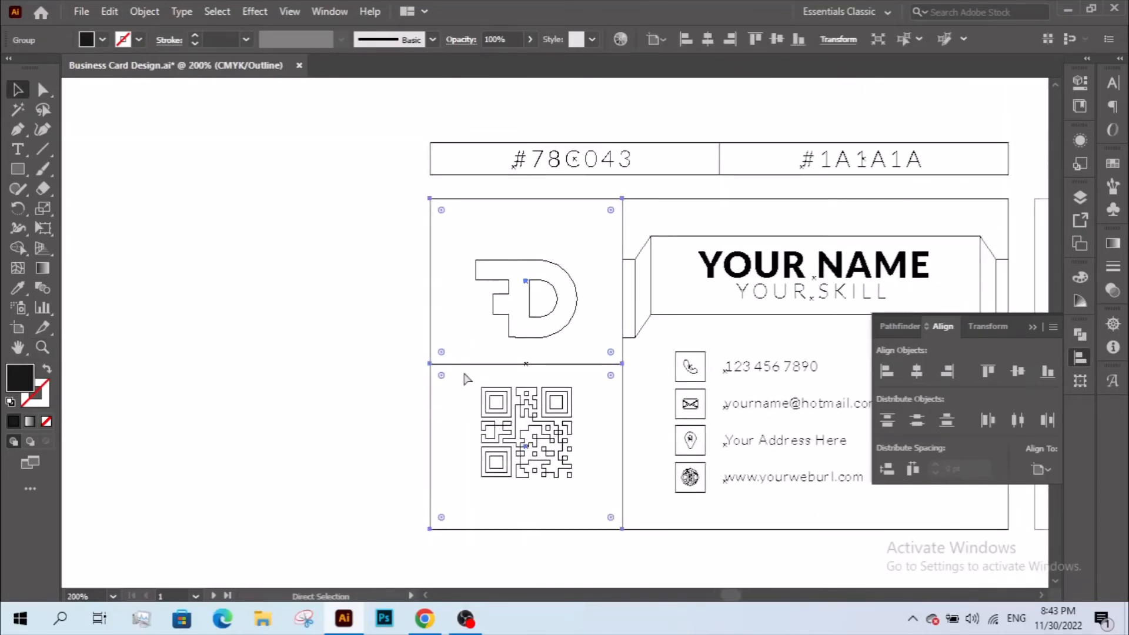
key("ctrl+y")
- Ungroup the two helper rectangles and shift them left of the logo and QR code
left_click_drag(492, 347, 362, 349)
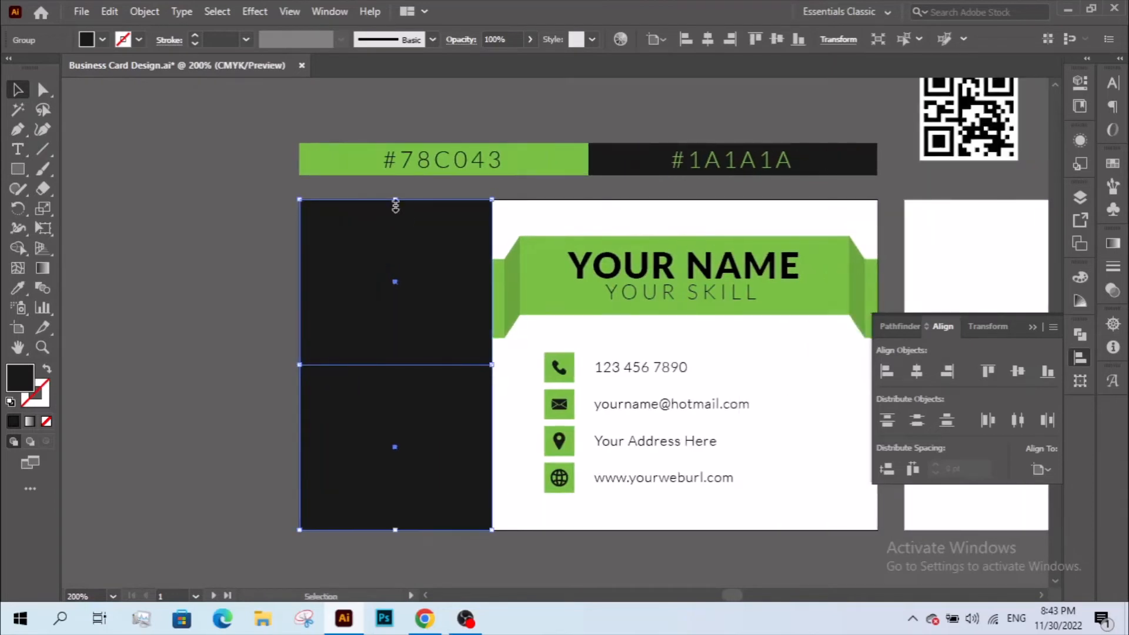
mouse_move(395, 205)
left_mouse_down()
mouse_move(396, 252)
mouse_move(394, 200)
left_mouse_up()
right_click(420, 329)
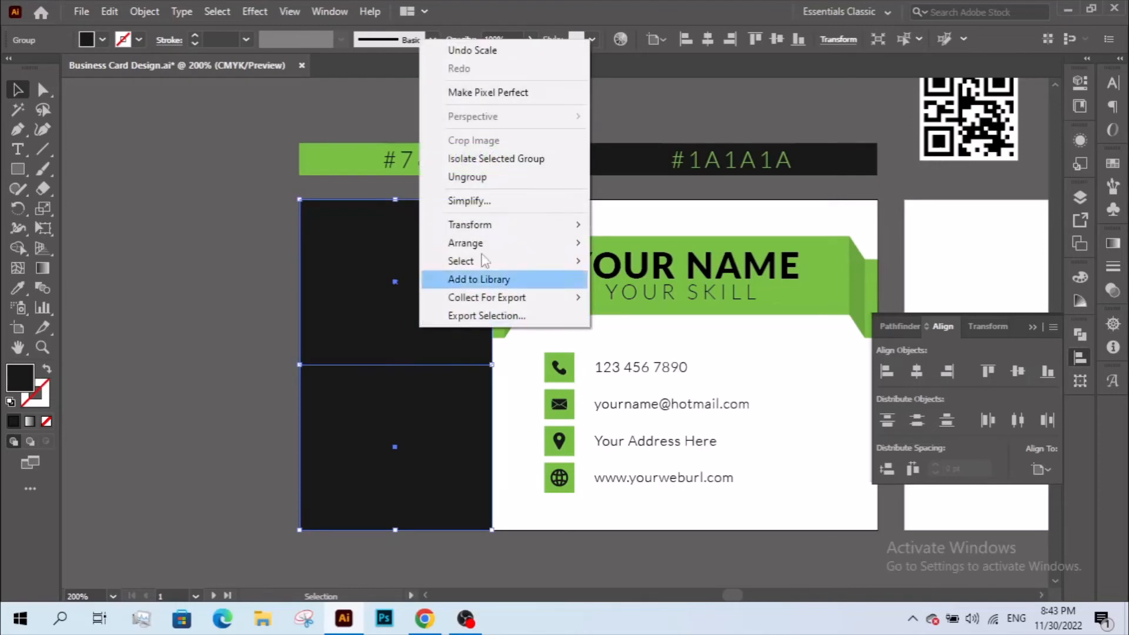
left_click(481, 179)
left_click_drag(449, 307, 281, 307)
left_click(126, 345)
- Vertically centre the FD logo on the top rectangle and the QR code on the bottom one
left_click(378, 328)
left_click(240, 311, "shift")
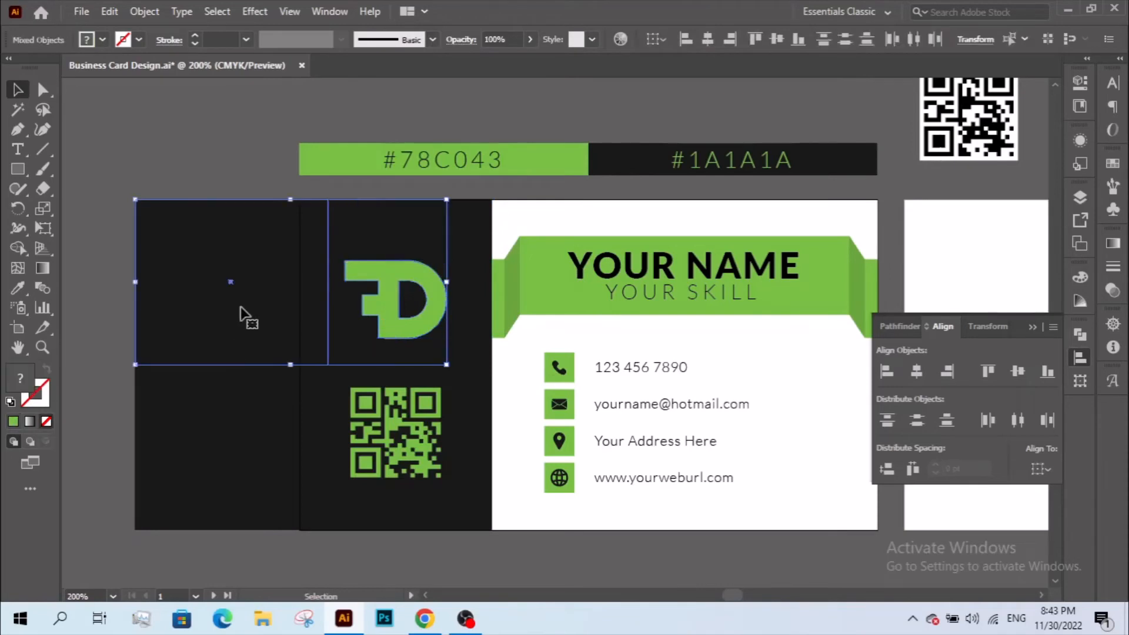
left_click(240, 307)
left_click(774, 41)
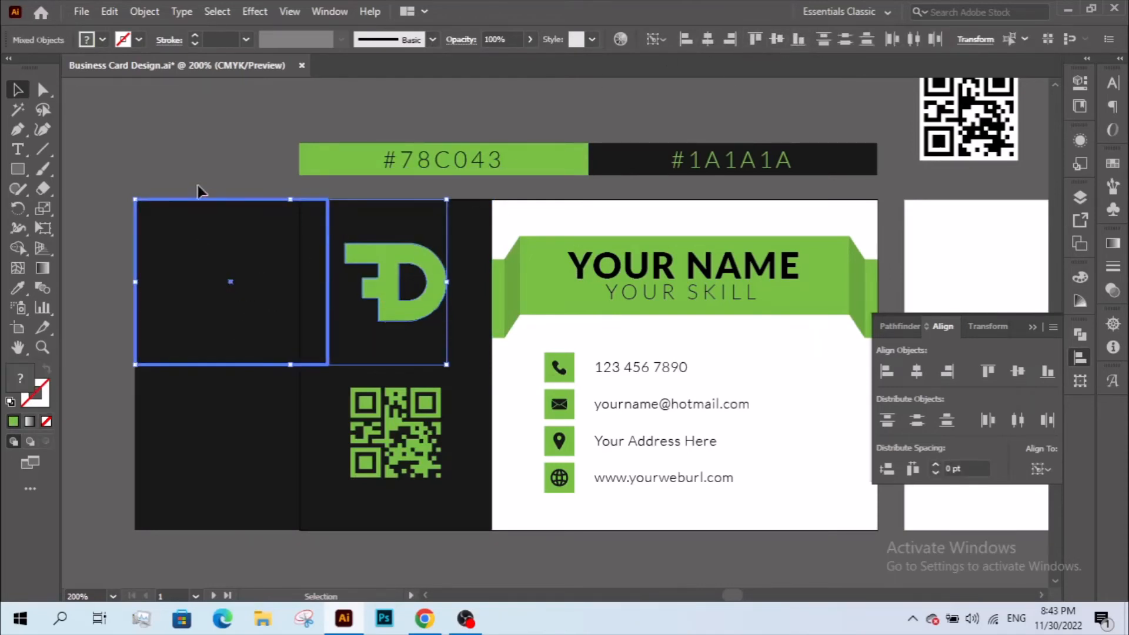
left_click(198, 190)
left_click(197, 433)
left_click(382, 432, "shift")
left_click(262, 433)
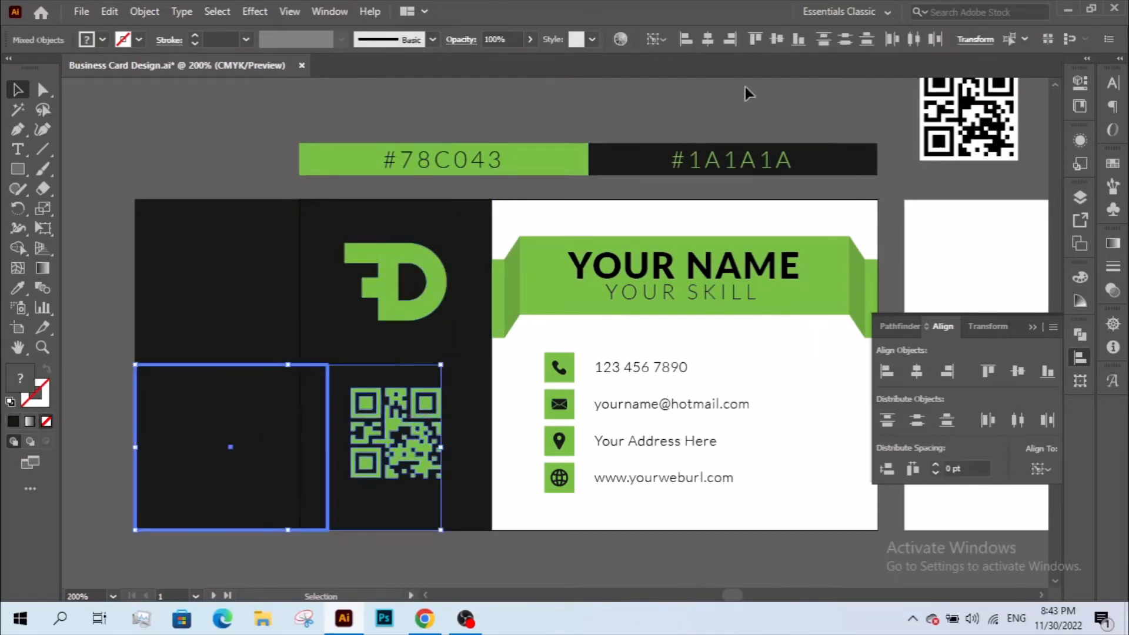
left_click(774, 46)
left_click(315, 195)
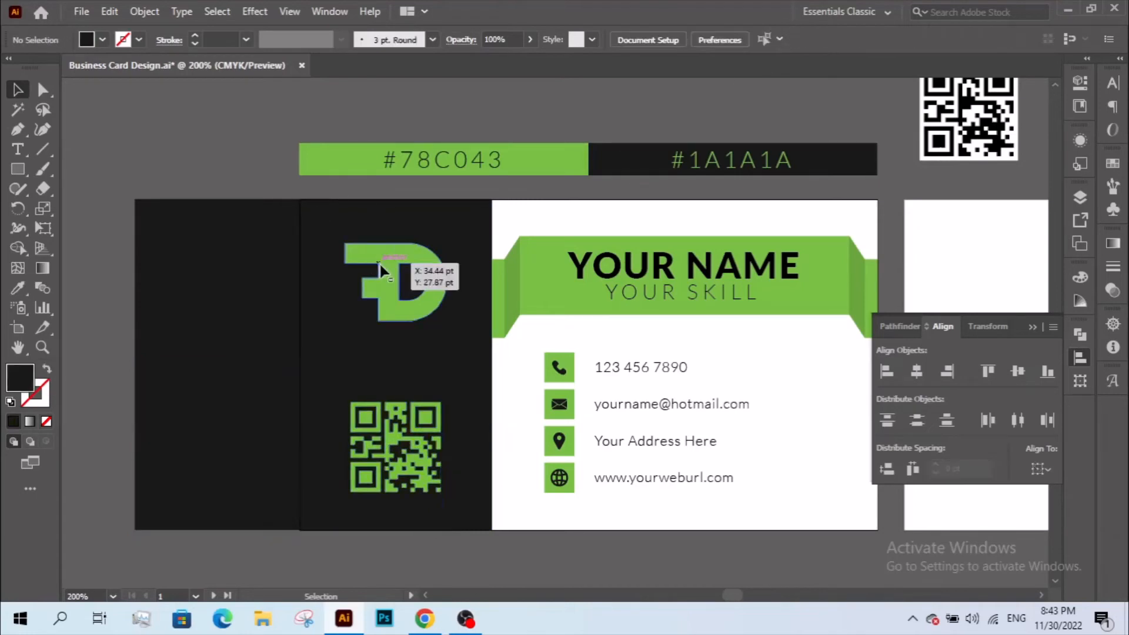
- Shrink the logo and the QR code to about 39 pt, then delete both helper rectangles
left_click(380, 263)
left_click_drag(447, 281, 438, 282)
left_click(442, 423)
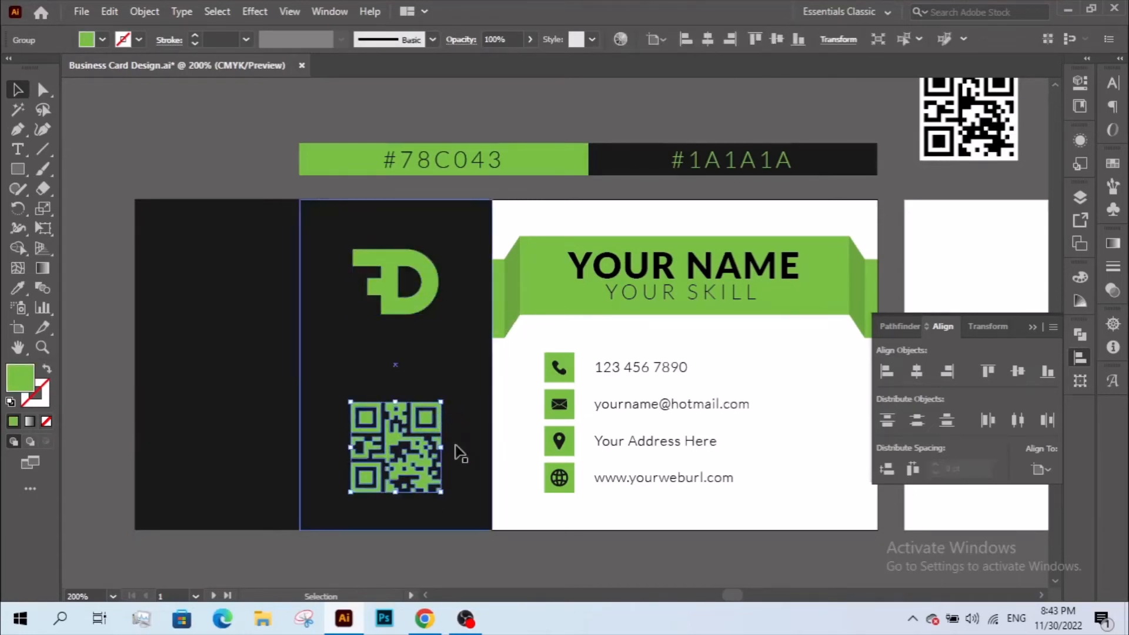
left_click_drag(441, 447, 439, 282)
left_click(194, 435)
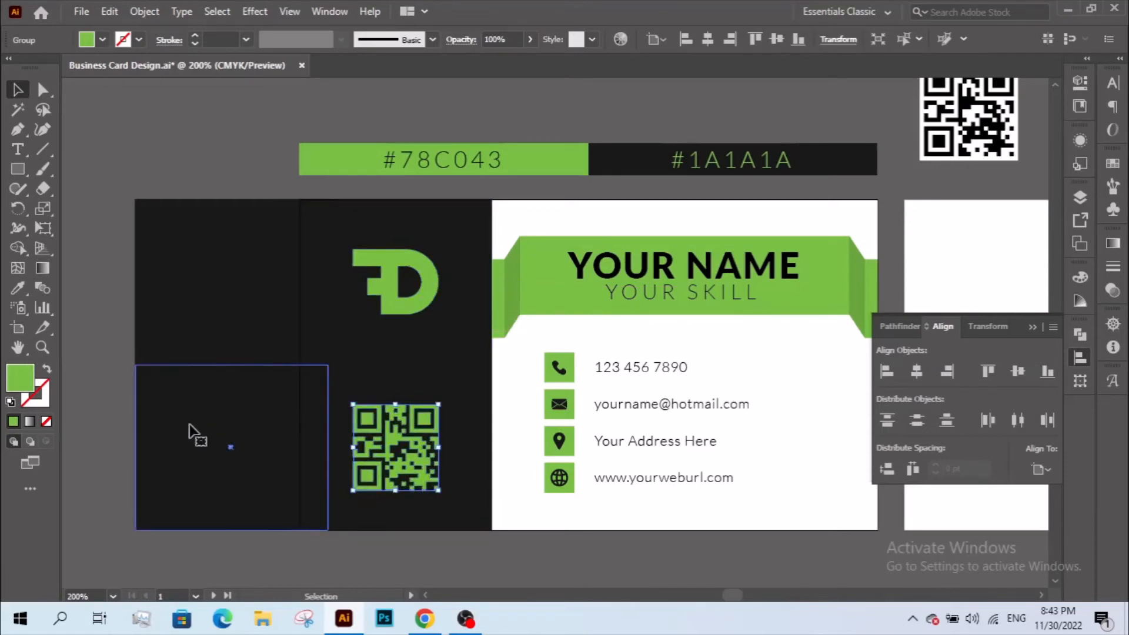
left_click(207, 330, "shift")
key("Delete")
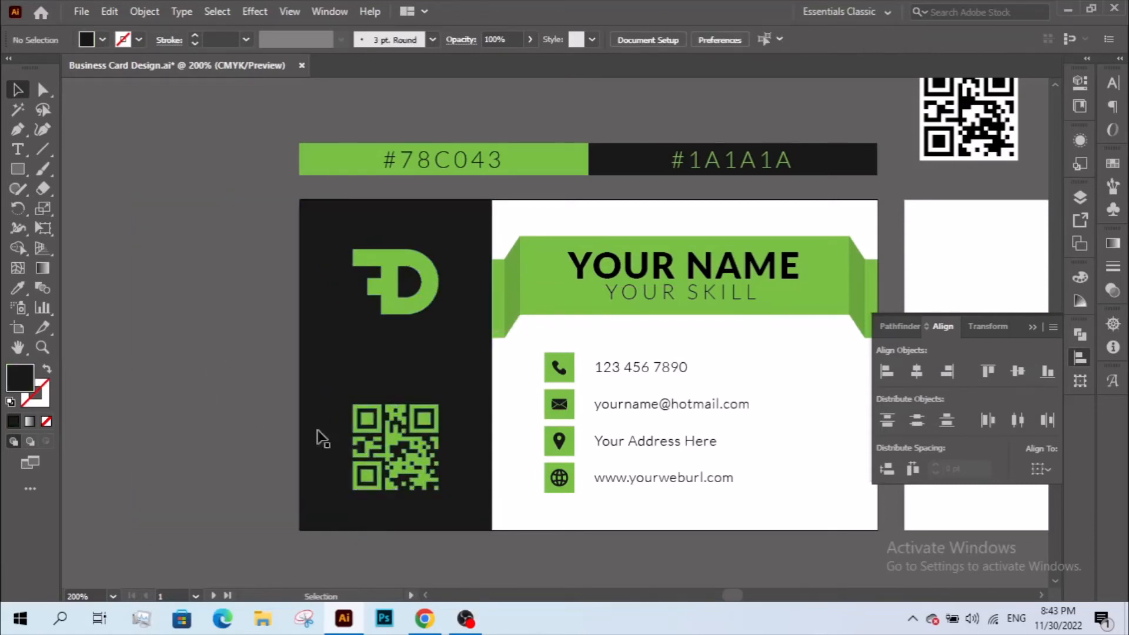
- Move the FD logo down and vertically centre logo and QR code on the dark panel
left_click_drag(404, 319, 401, 343)
left_click(401, 445, "shift")
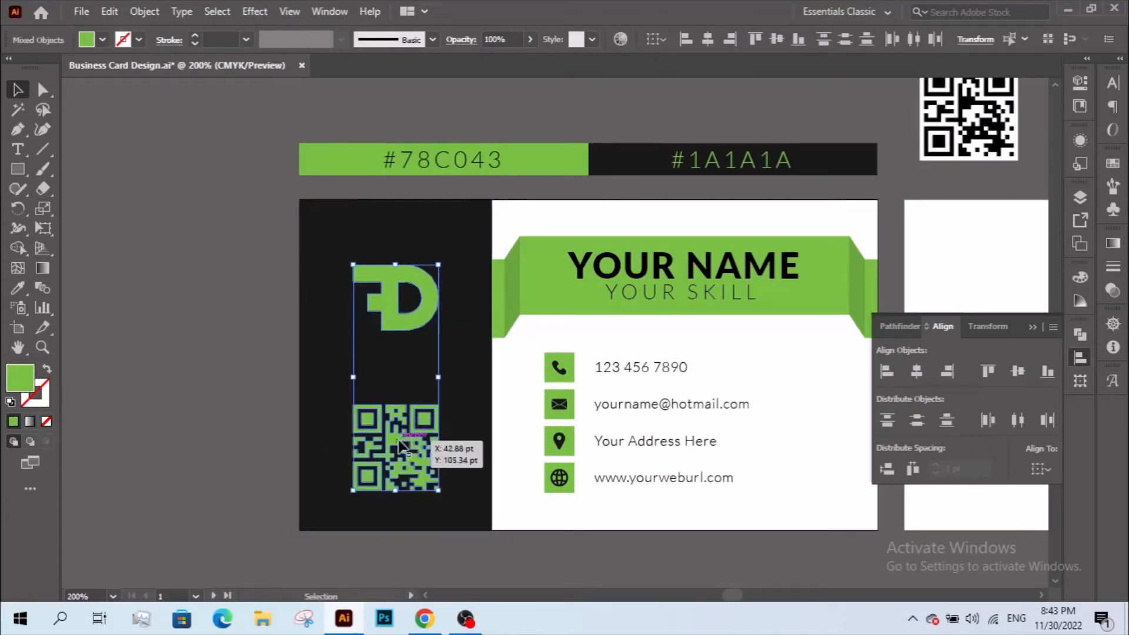
left_click(404, 406, "shift")
mouse_move(404, 313)
left_mouse_down()
mouse_move(404, 328)
mouse_move(395, 324)
left_mouse_up()
key("ctrl+z")
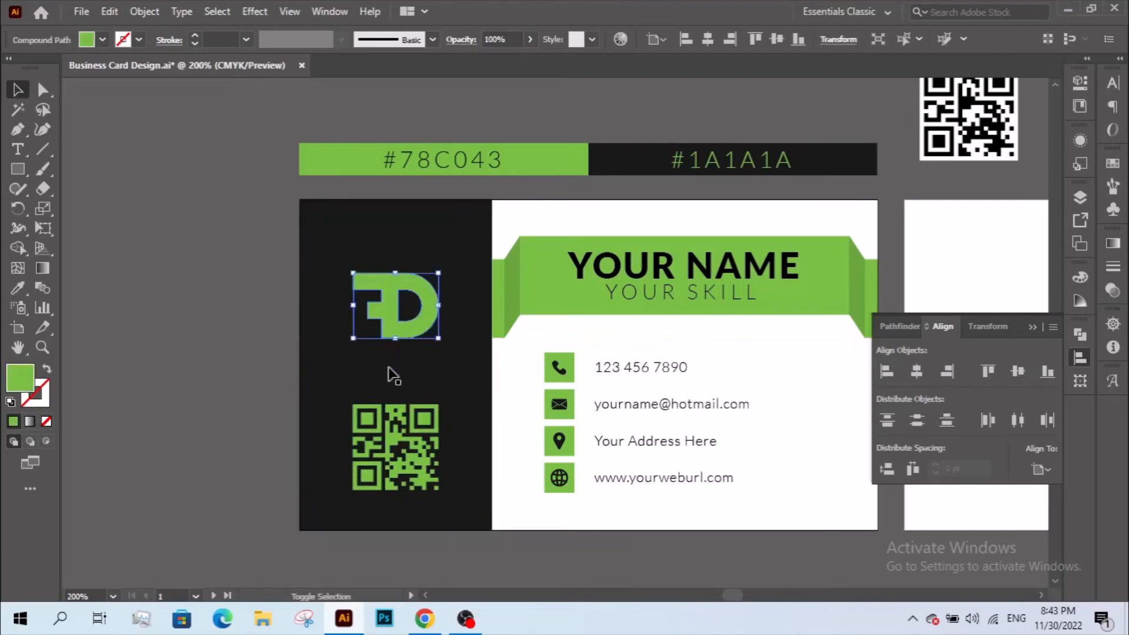
left_click(413, 448, "shift")
left_click(474, 396, "shift")
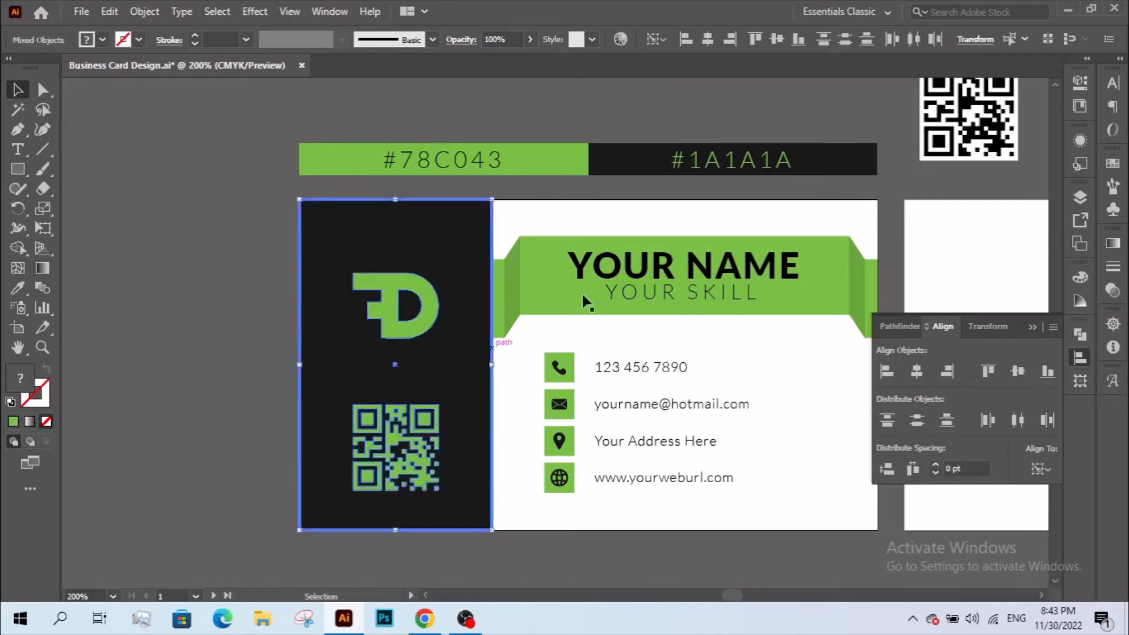
left_click(776, 39)
left_click(647, 227)
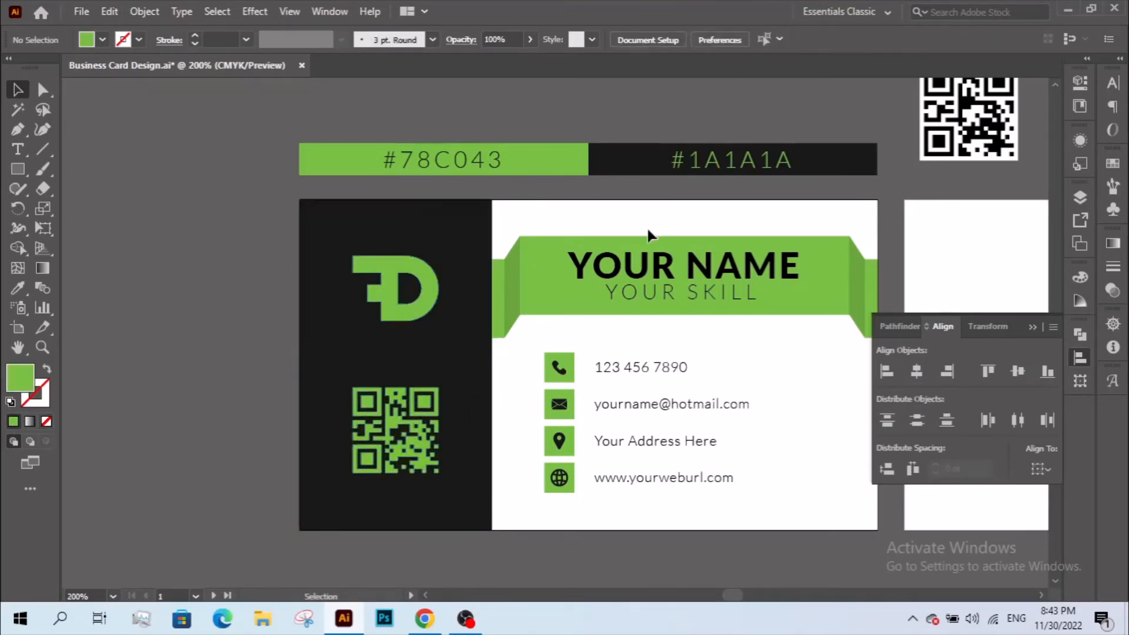
- Group the green name ribbon with its name text
left_click(643, 244)
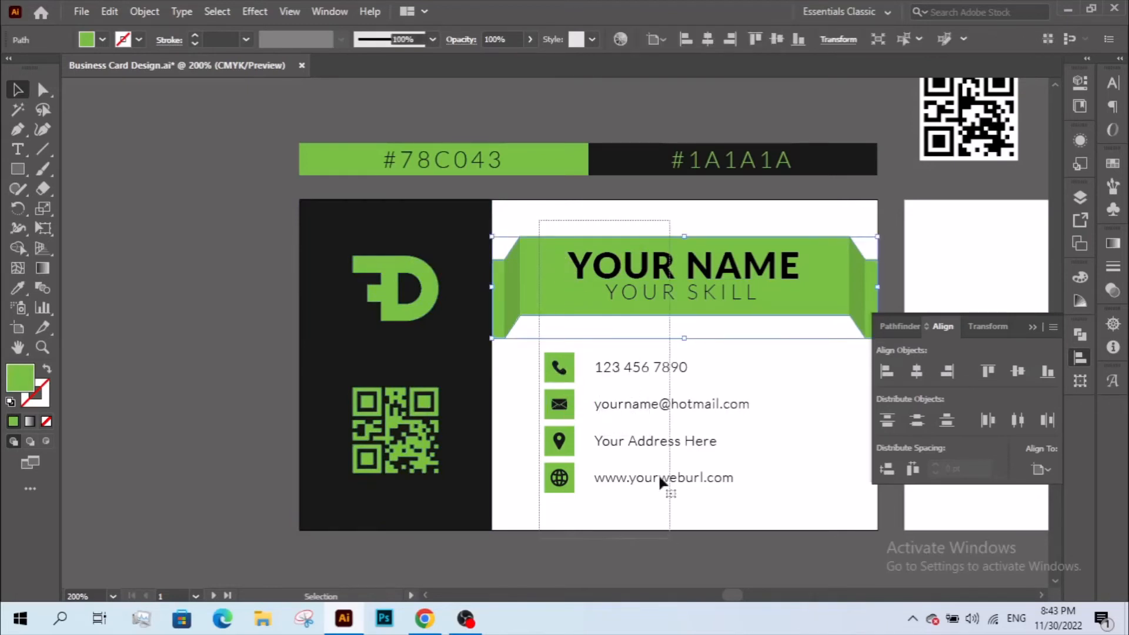
left_click_drag(659, 477, 670, 538)
left_click(588, 326)
left_click_drag(588, 324, 692, 257)
right_click(679, 271)
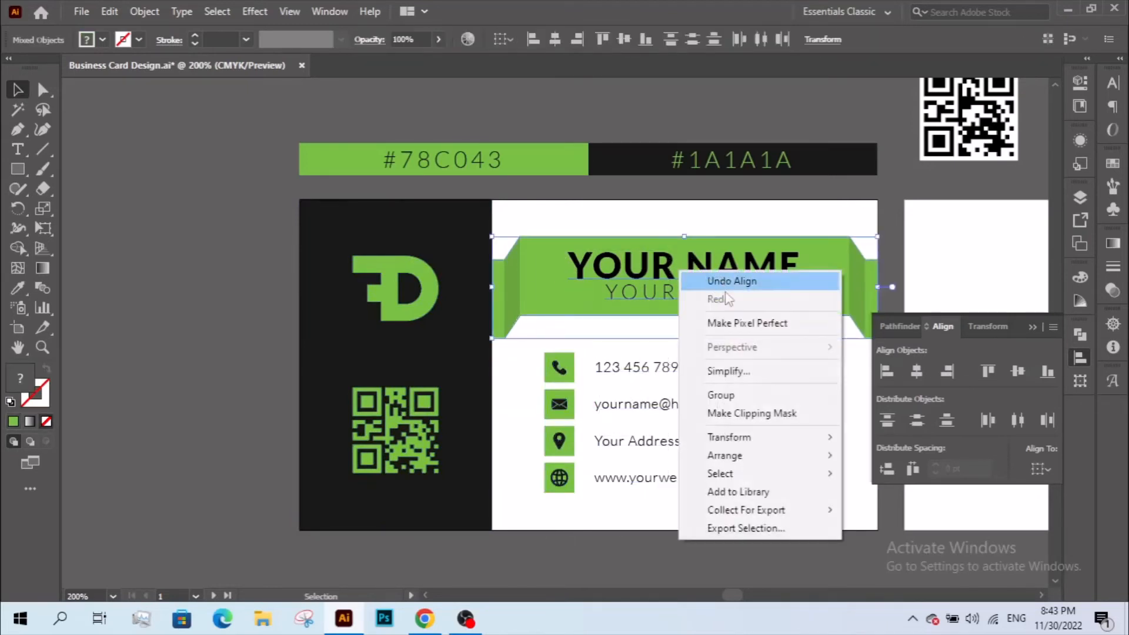
left_click(735, 398)
left_click(698, 341)
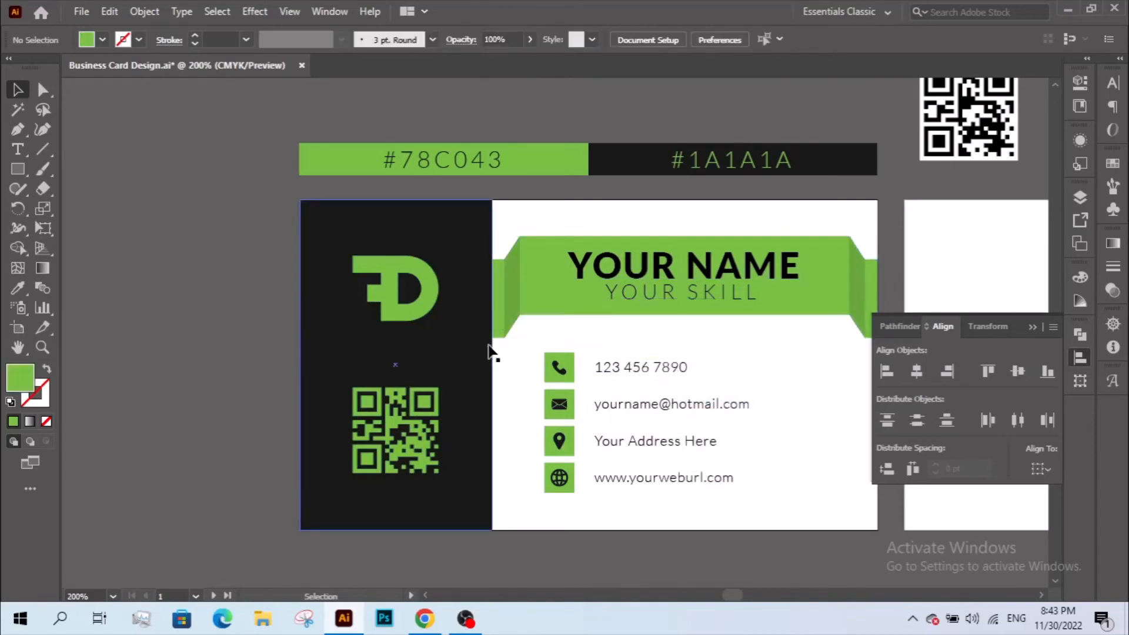
- Group the ribbon pieces and select them with the contact rows, undoing a trial horizontal centring
right_click(680, 260)
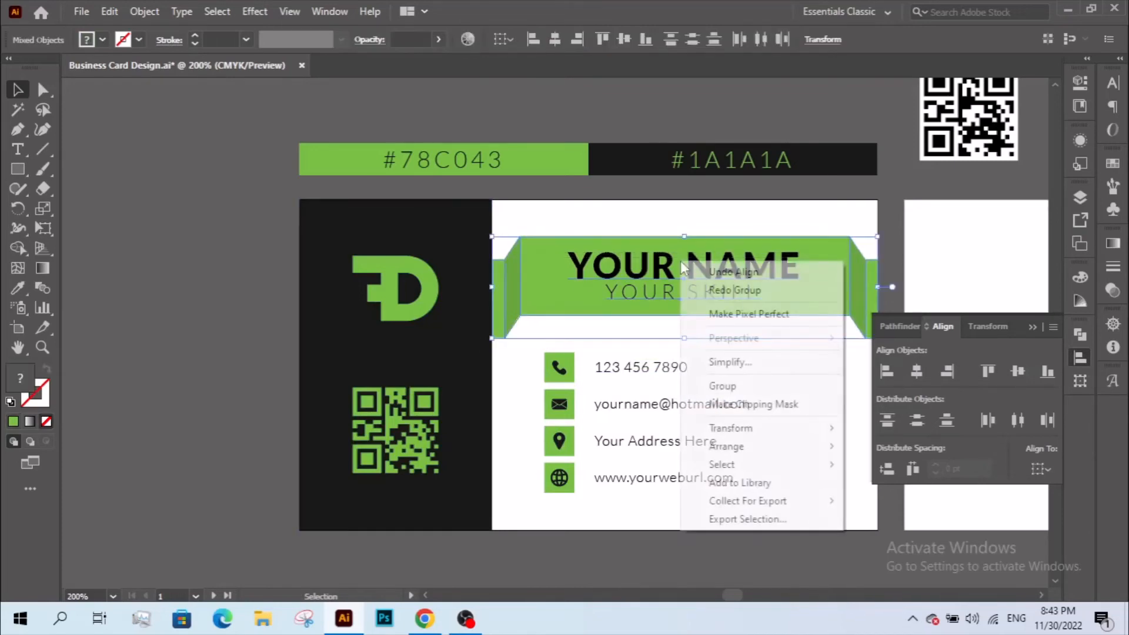
left_click(708, 385)
left_click(676, 366, "shift")
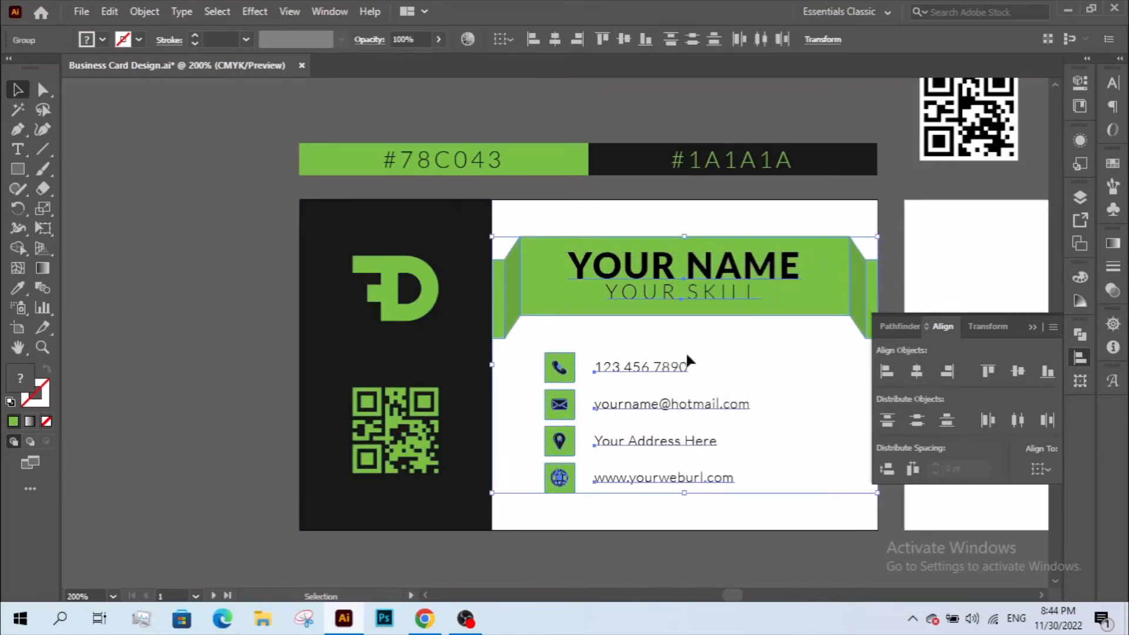
left_click(916, 370)
key("ctrl+z")
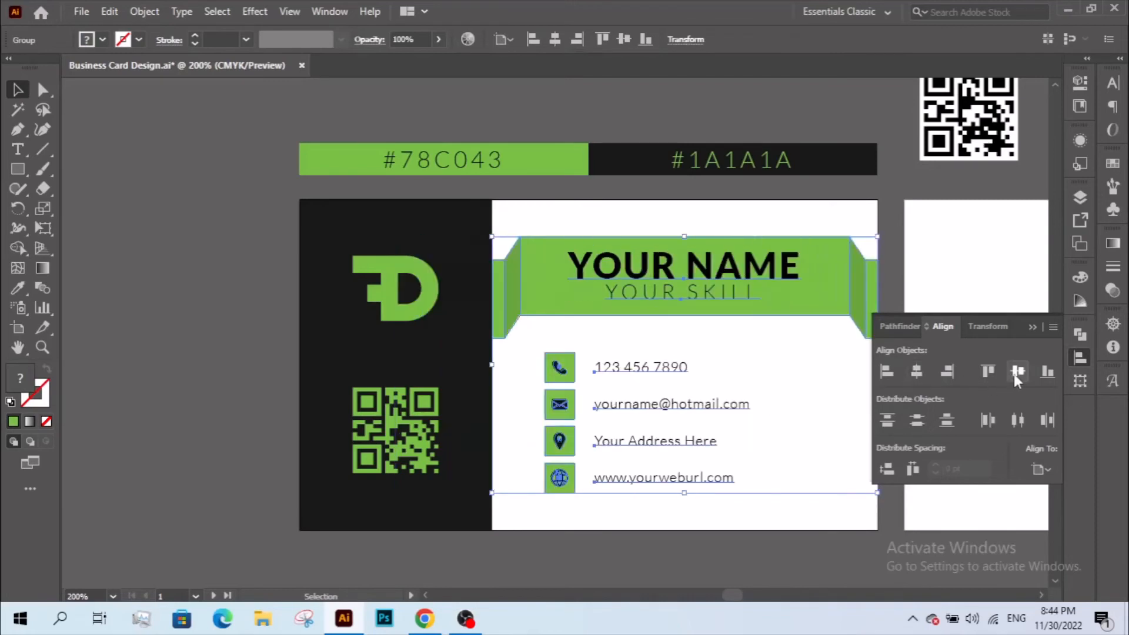
left_click(768, 381)
left_click_drag(769, 384, 627, 376)
- Bring both cards into view and copy the green YOUR NAME ribbon from the front card
key("z")
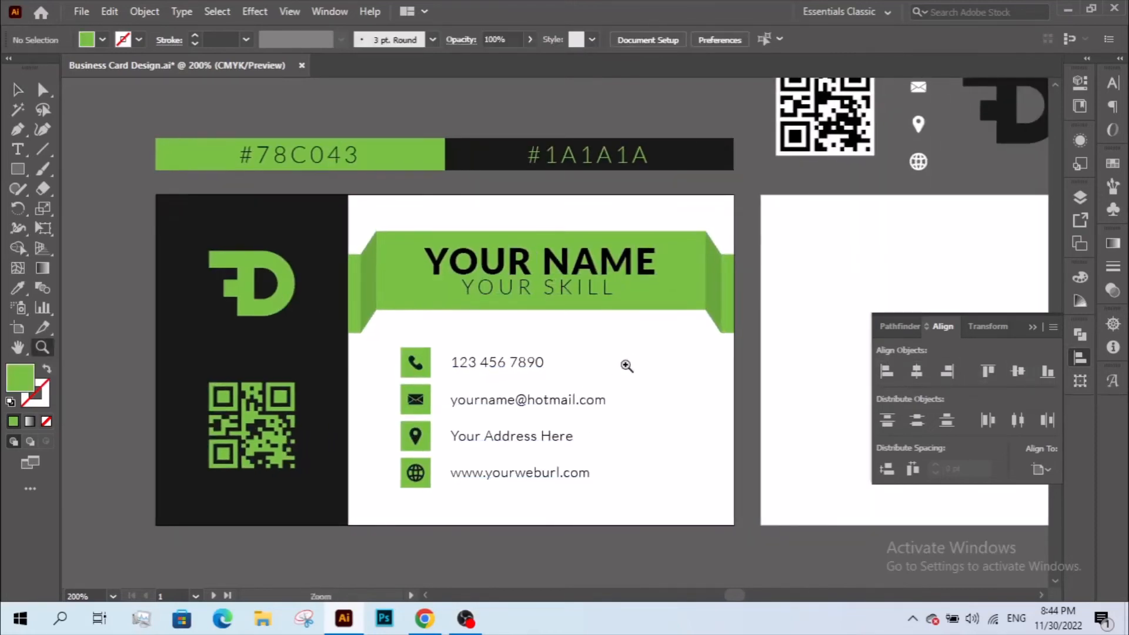
left_click(626, 364, "alt")
left_click_drag(589, 341, 633, 380)
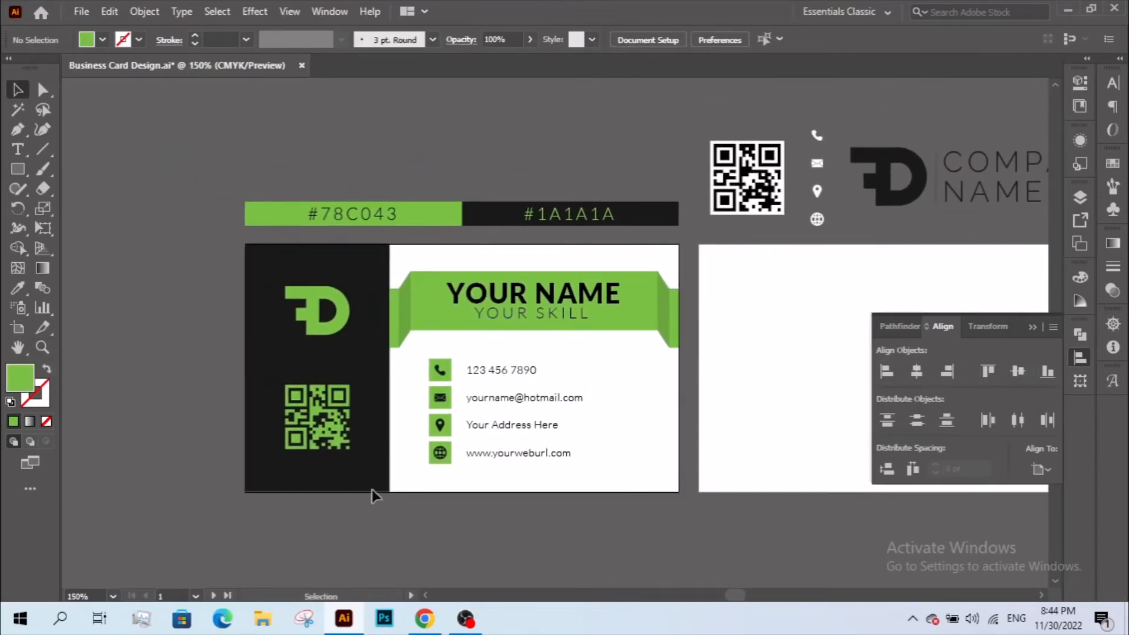
left_click_drag(612, 464, 468, 493)
left_click(465, 334)
left_click(540, 364)
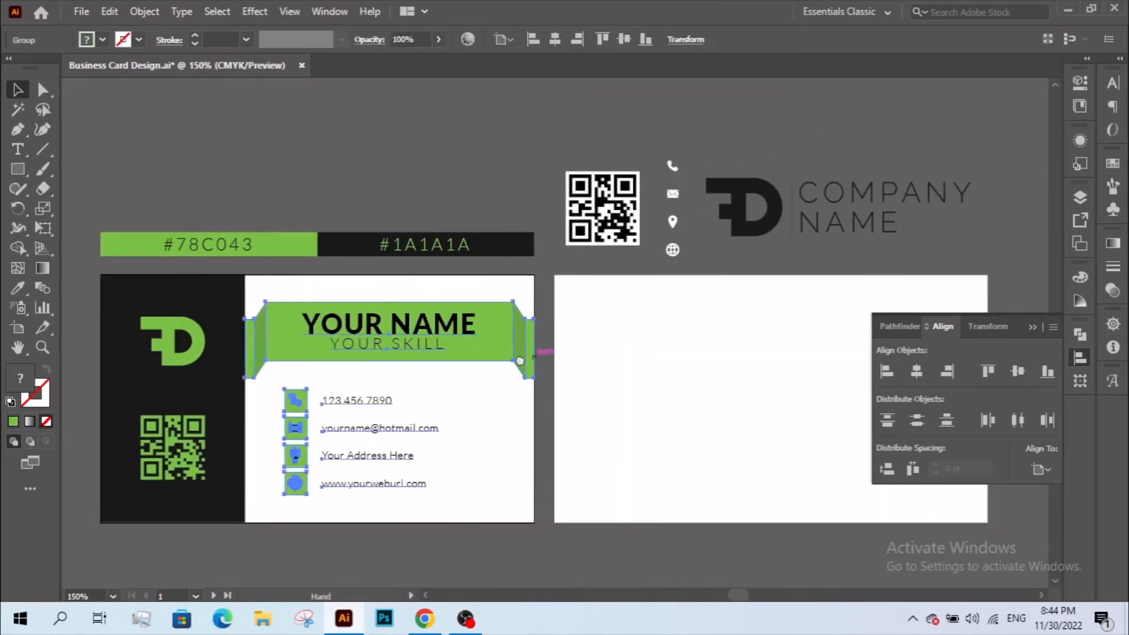
left_click_drag(540, 364, 454, 370)
double_click(385, 359)
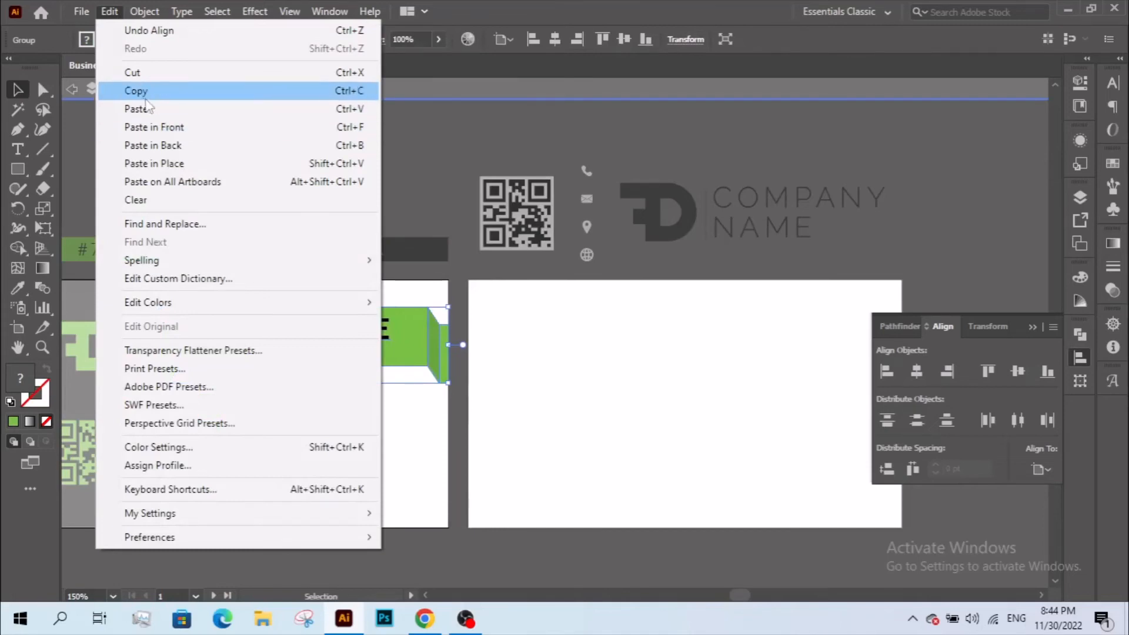
left_click(139, 92)
- Paste the ribbon onto the second card and centre it horizontally and vertically
double_click(456, 421)
left_click_drag(501, 424, 238, 427)
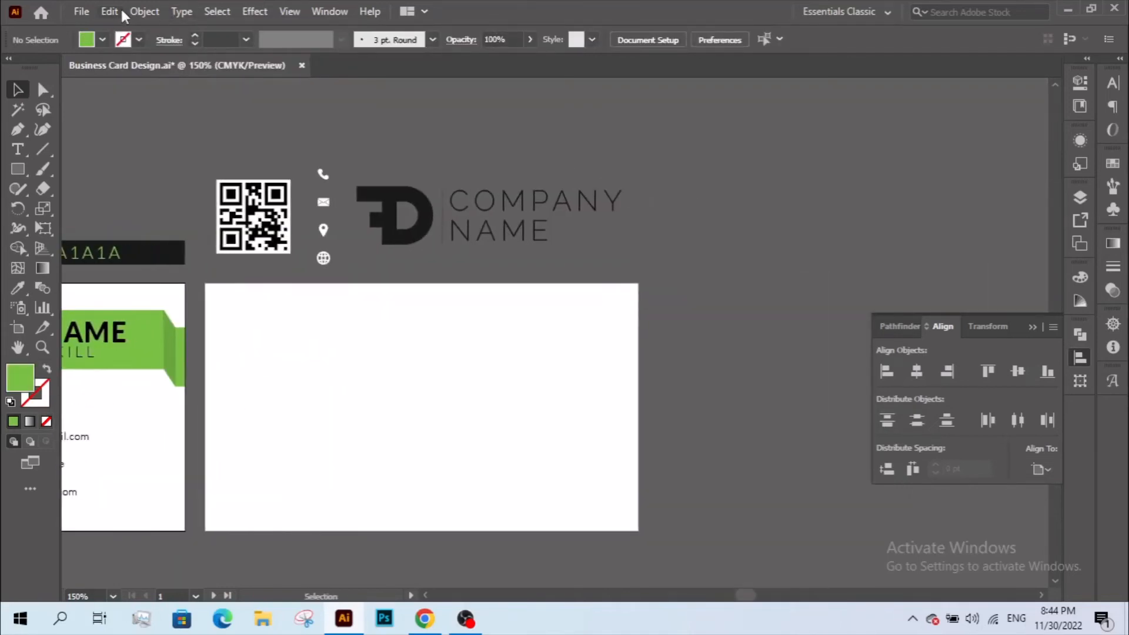
left_click(110, 12)
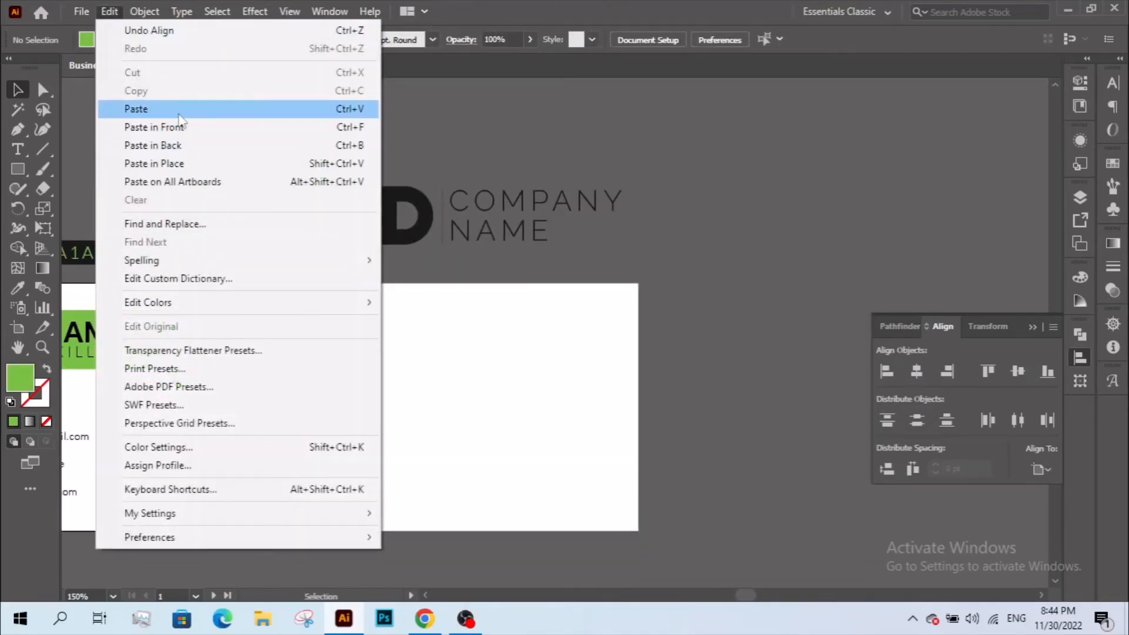
left_click(178, 112)
scroll(382, 259, "down", 2)
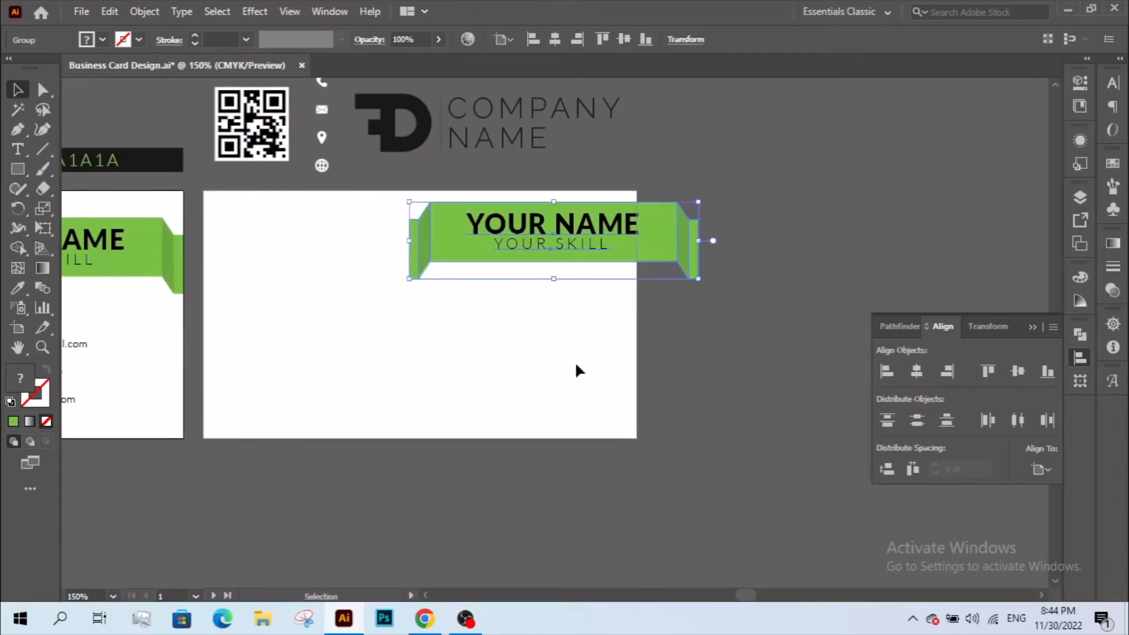
left_click(512, 370)
left_click(549, 257)
left_click(916, 371)
left_click(1017, 370)
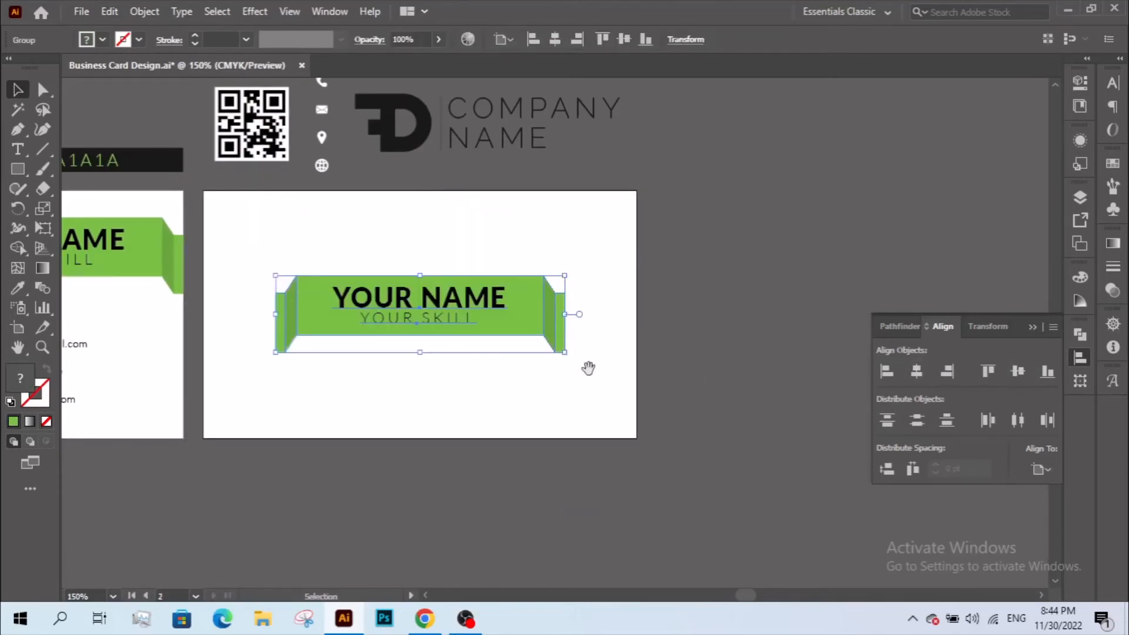
- Inspect the pasted ribbon's right-end anchor points and the header group on the cards
left_click_drag(587, 368, 686, 335)
left_click(689, 326)
scroll(701, 347, "up", 1)
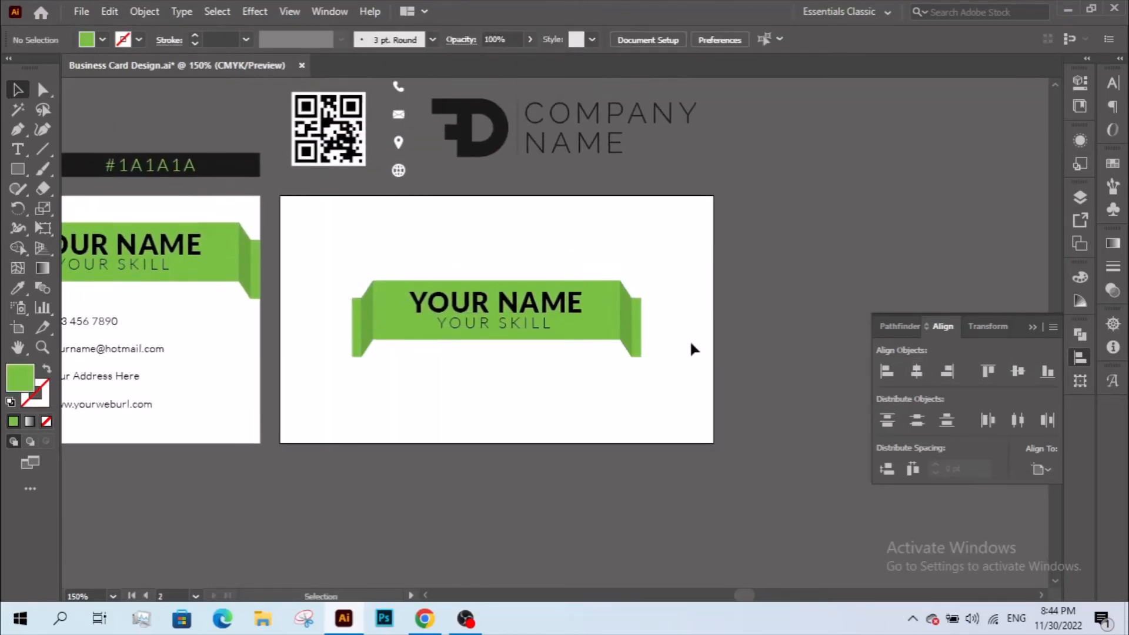
key("a")
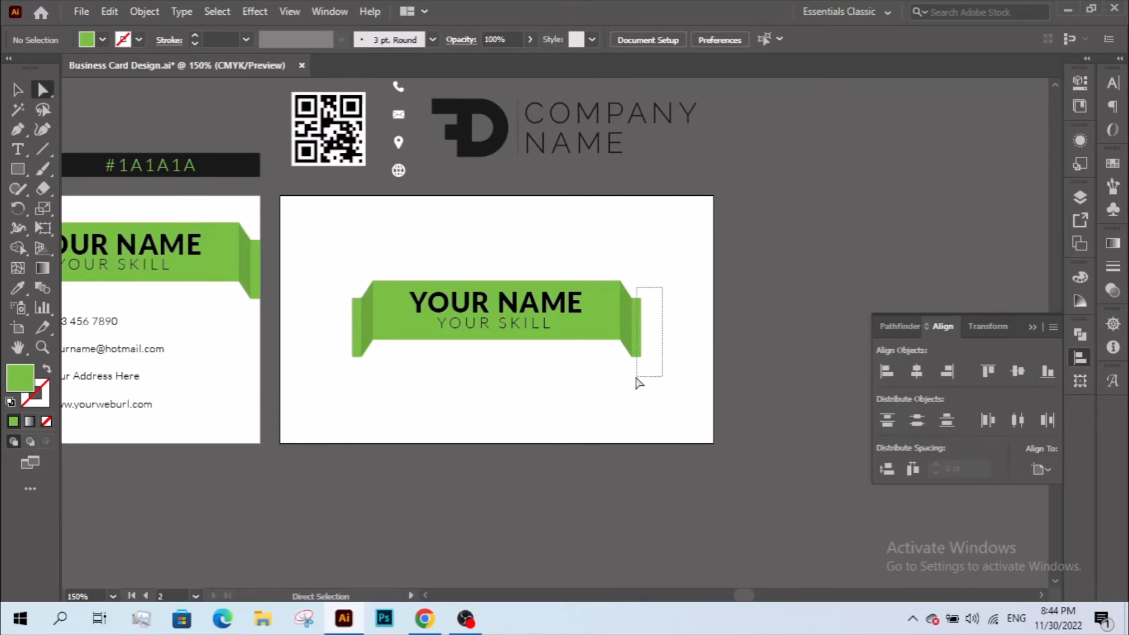
left_click_drag(637, 378, 635, 378)
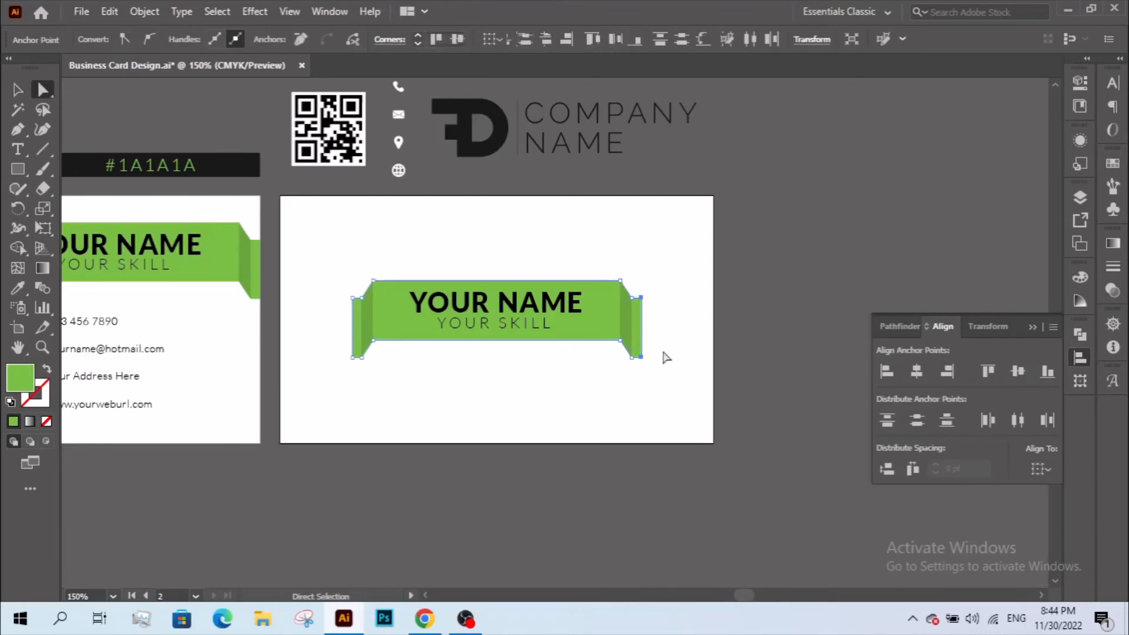
left_click(665, 356)
left_click(18, 90)
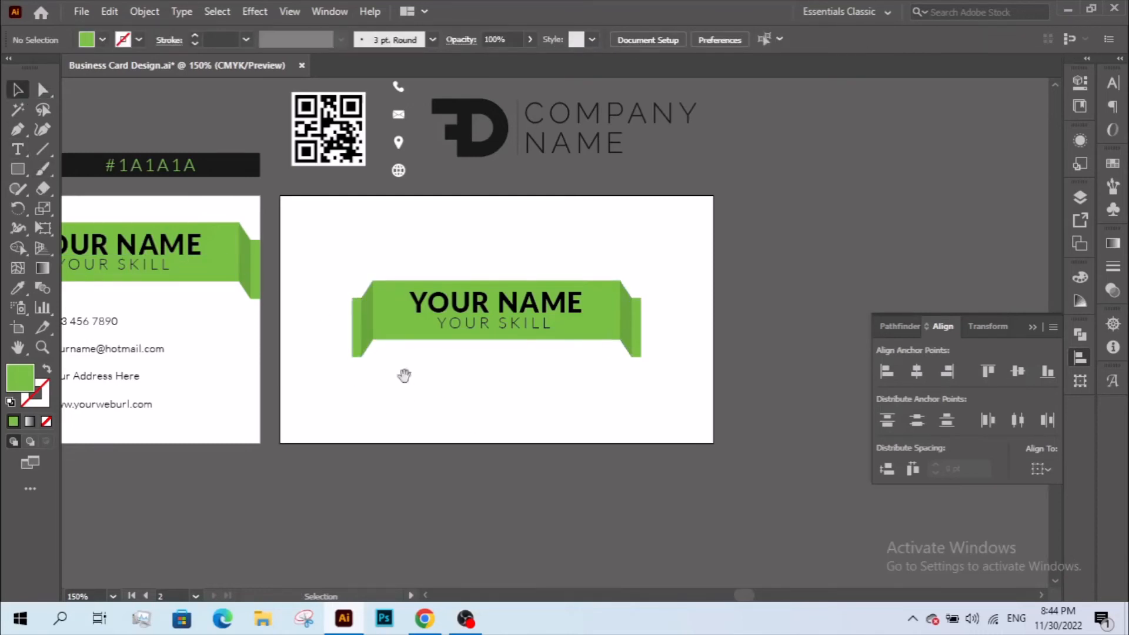
left_click_drag(403, 375, 526, 456)
left_click(630, 222)
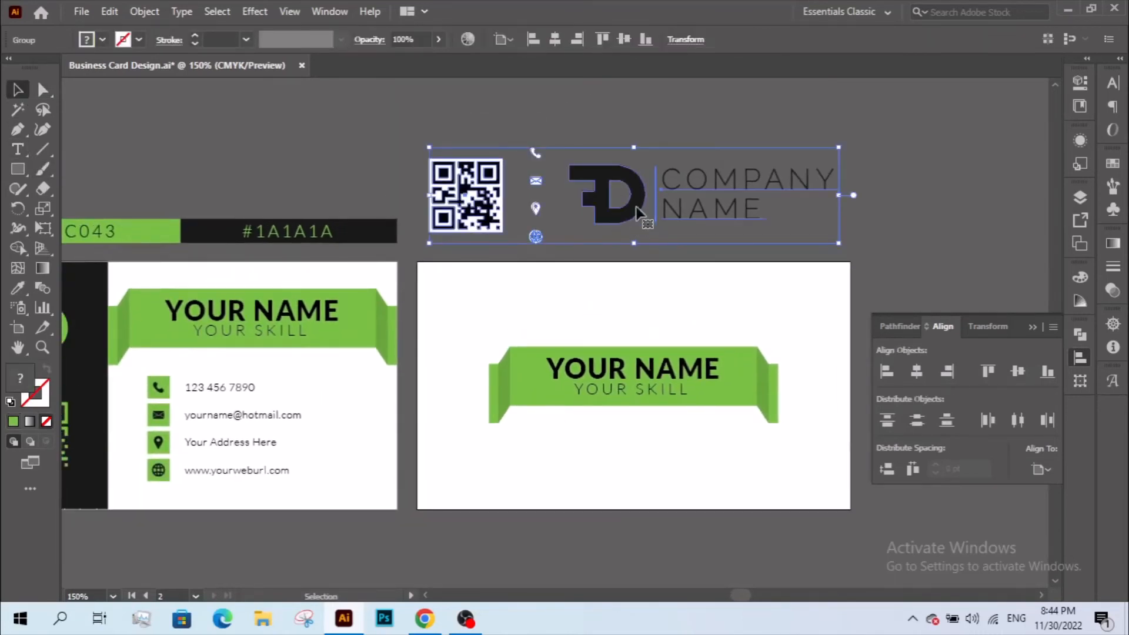
left_click(624, 321)
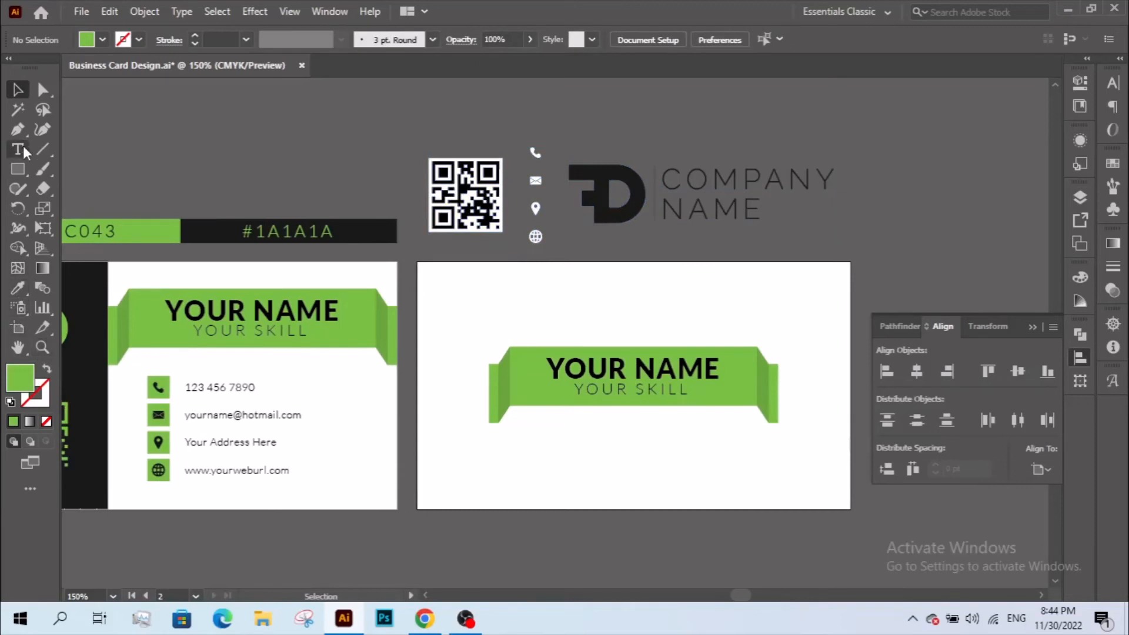
left_click(18, 168)
- Cover the second card with a rectangle in the front card's black, sent behind the ribbon
left_click_drag(417, 262, 850, 509)
left_click_drag(524, 388, 709, 367)
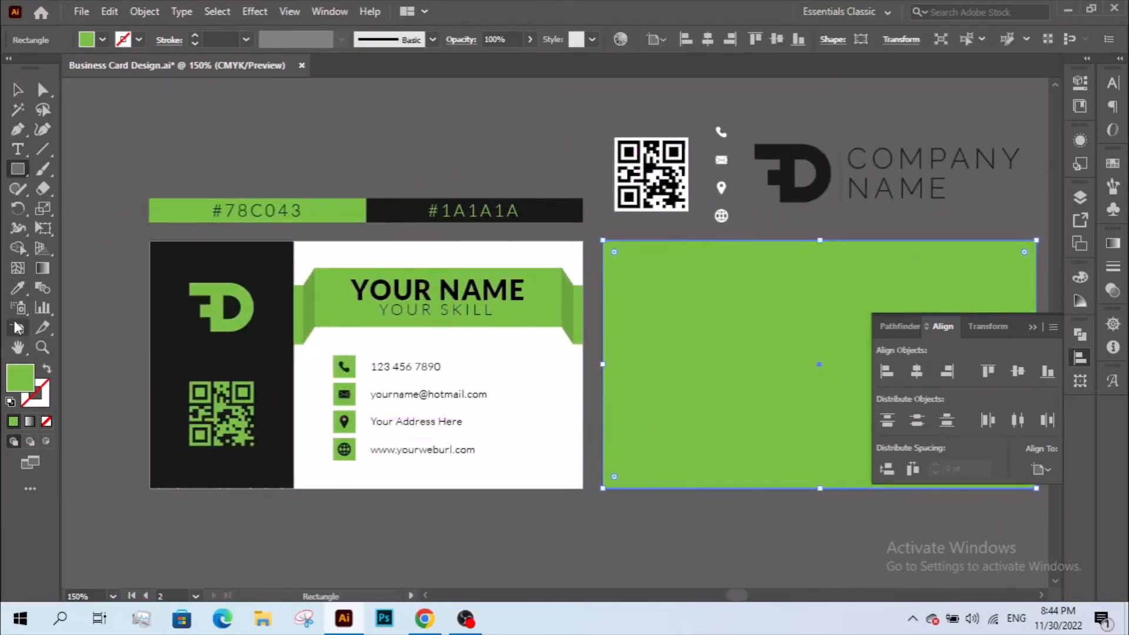
left_click(18, 287)
left_click(177, 323)
left_click(18, 89)
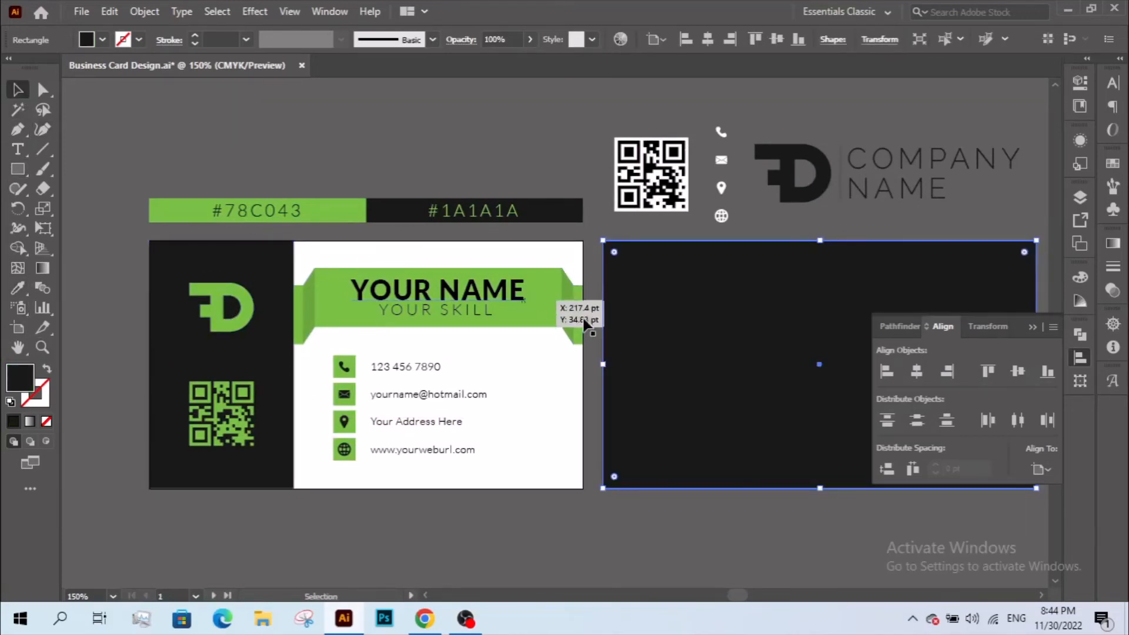
right_click(584, 322)
left_click(805, 554)
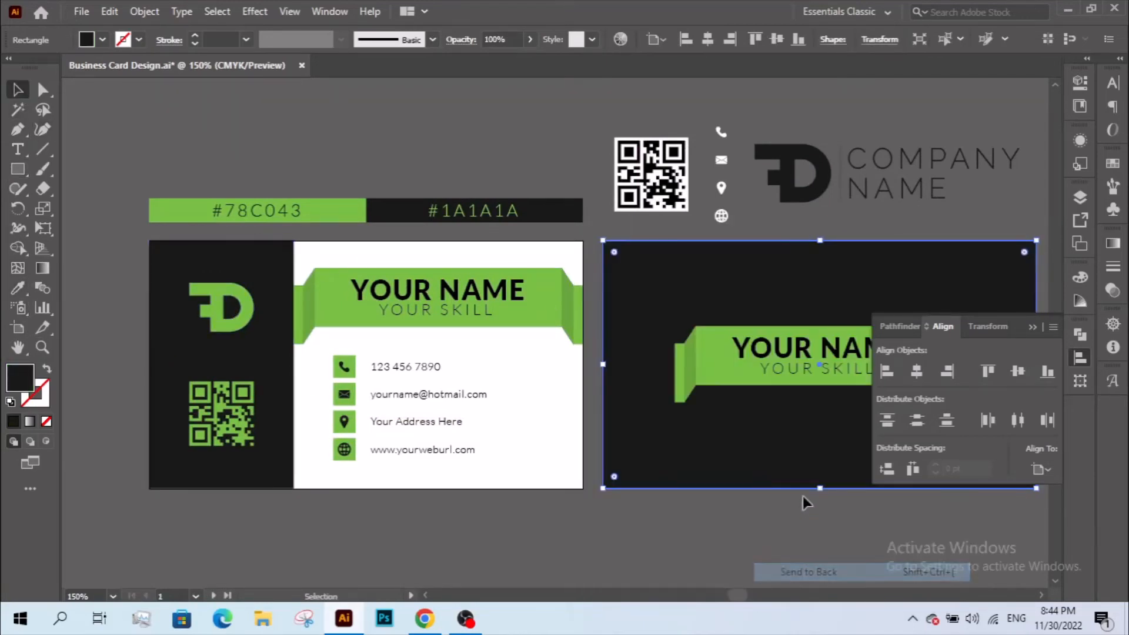
- Stretch the ribbon's right end anchors out to the card's right edge
left_click_drag(728, 477, 455, 494)
left_click(659, 552)
key("a")
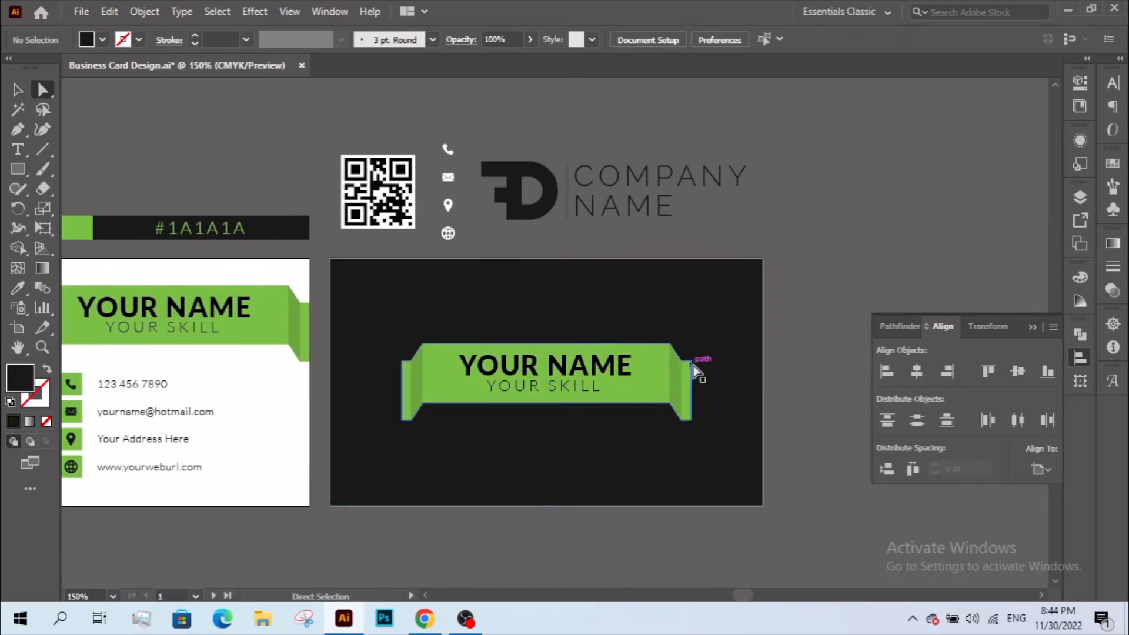
left_click(690, 361)
left_click(691, 420, "shift")
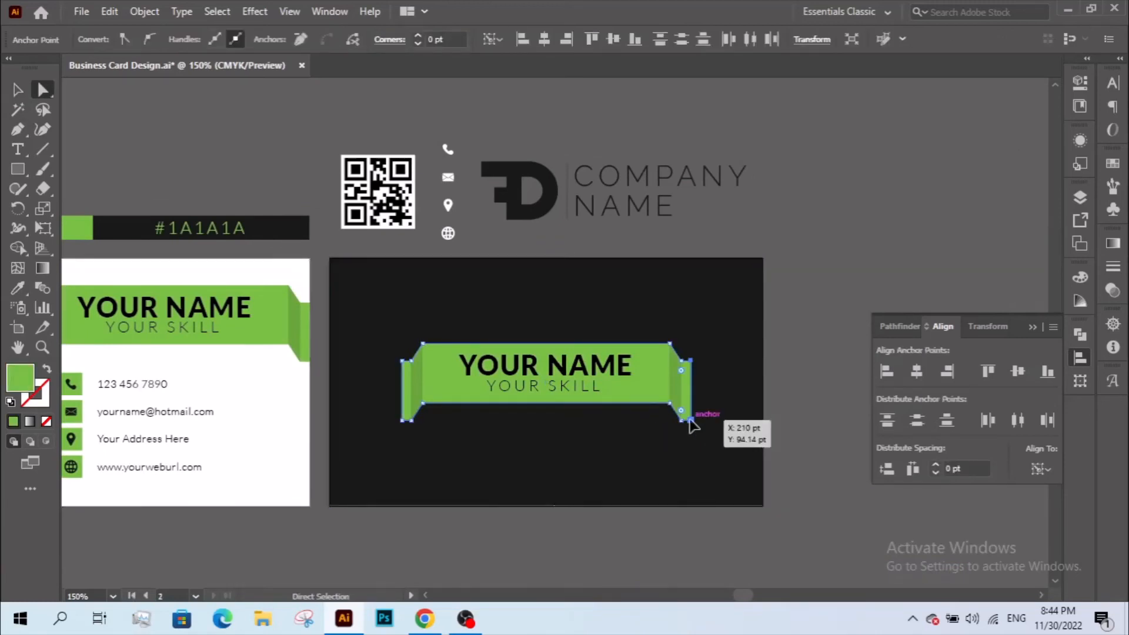
left_click_drag(691, 420, 764, 418)
- Stretch the ribbon's left end anchors out to the card's left edge
left_click(402, 420)
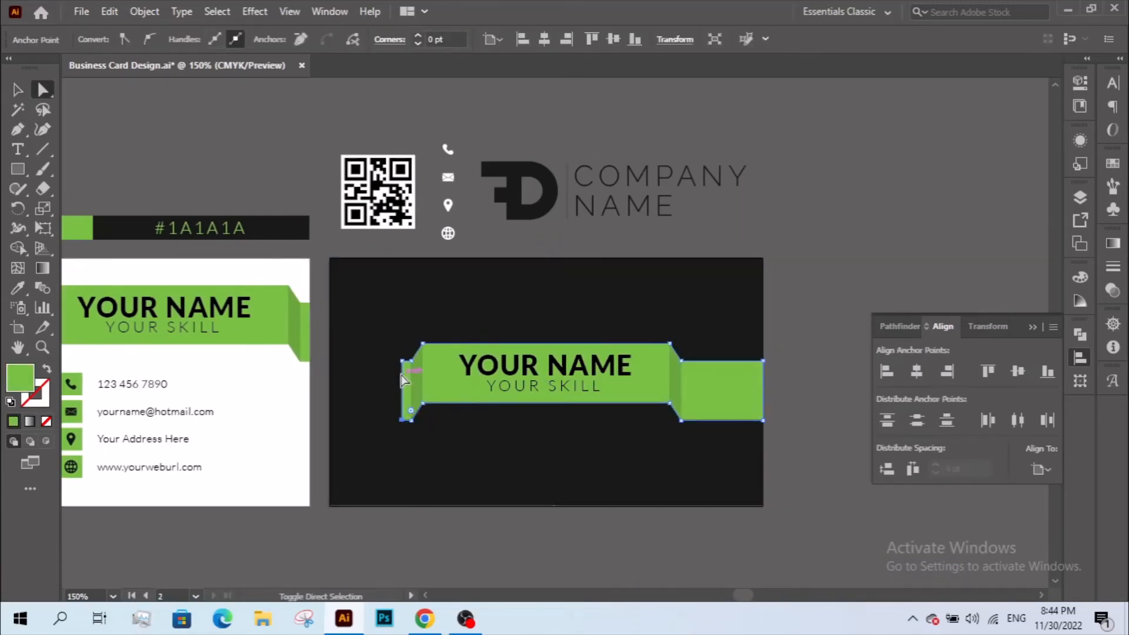
left_click(401, 365, "shift")
left_click_drag(402, 365, 330, 363)
left_click(322, 389)
left_click_drag(386, 390, 351, 398)
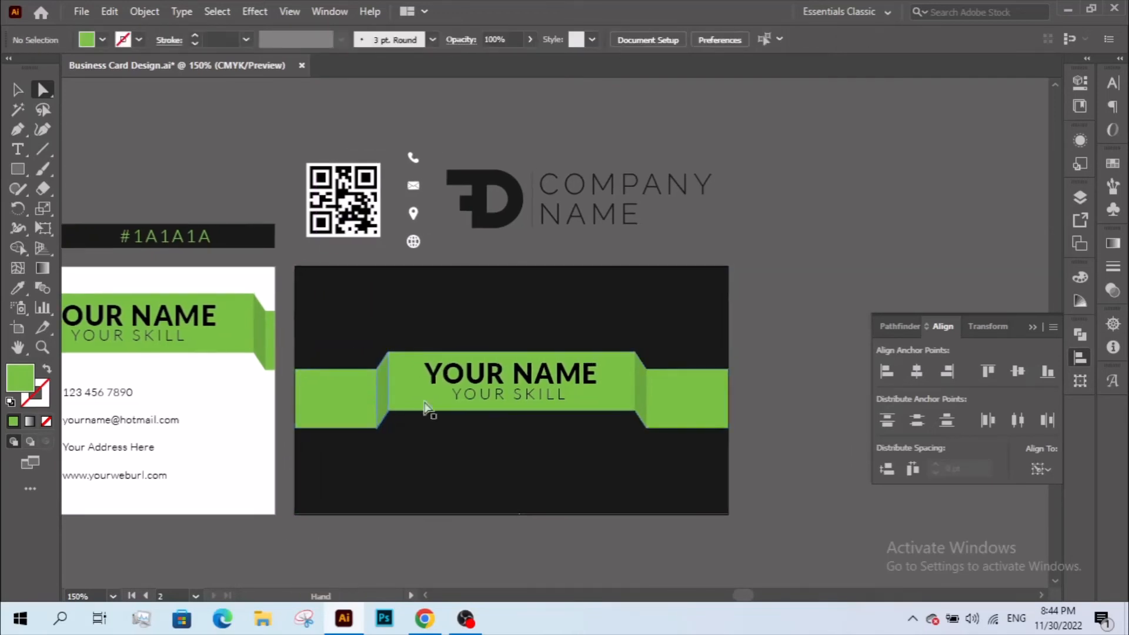
- Select the FD logo and COMPANY NAME inside the front card's header group
key("v")
left_click(519, 216)
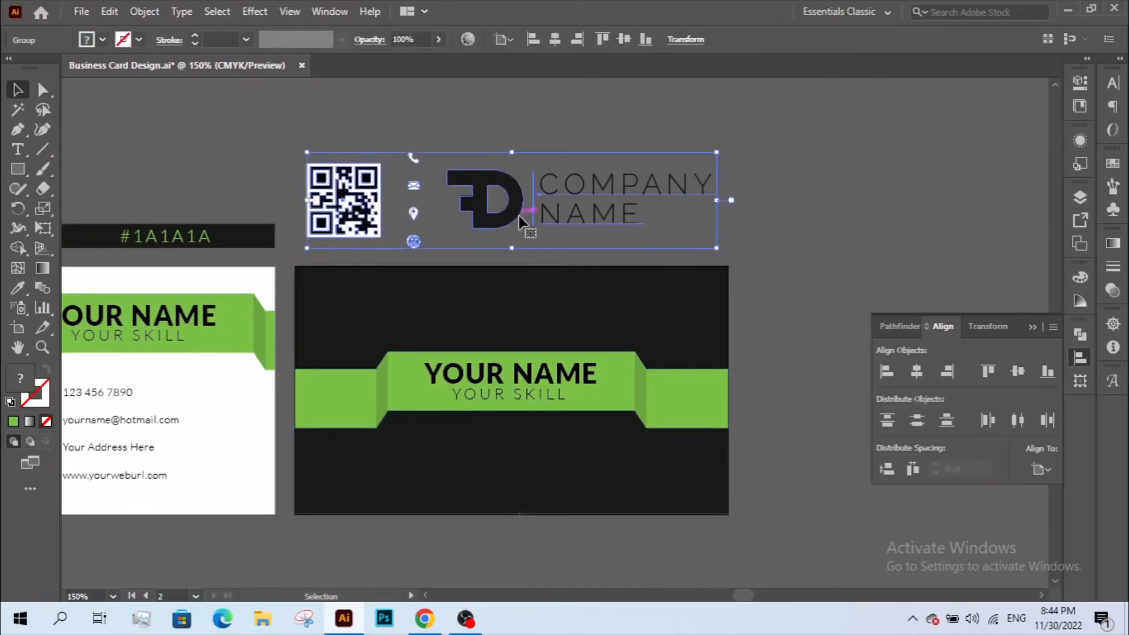
double_click(518, 217)
left_click(518, 214)
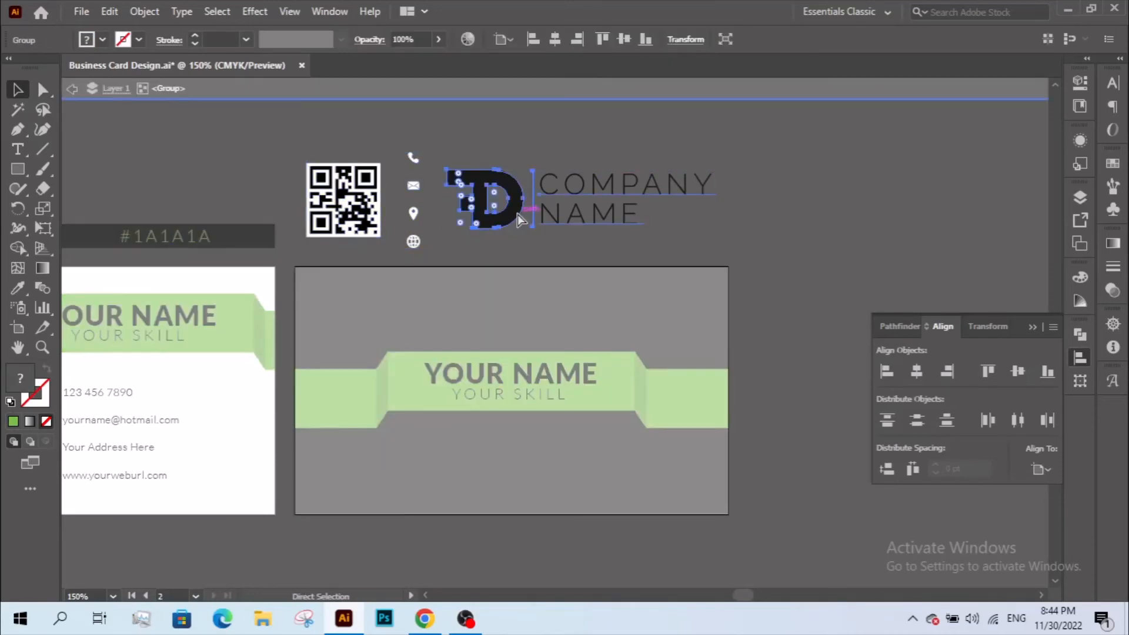
double_click(792, 288)
- Delete the YOUR NAME and YOUR SKILL text from the back card's ribbon
key("z")
left_click_drag(394, 292, 723, 481)
key("v")
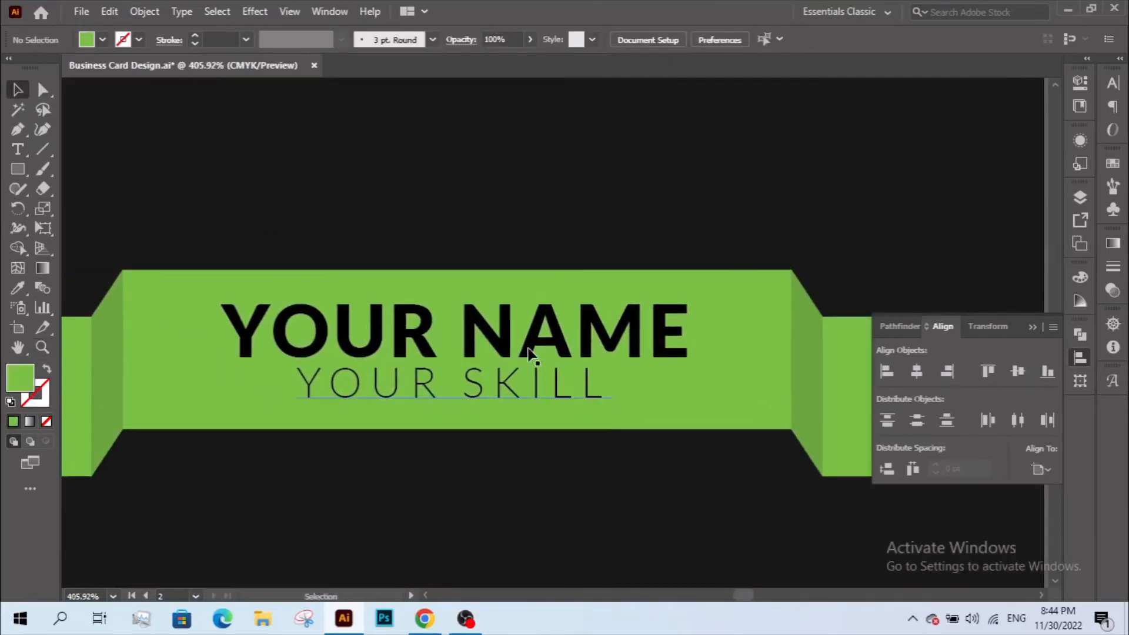
double_click(527, 345)
left_click(526, 347)
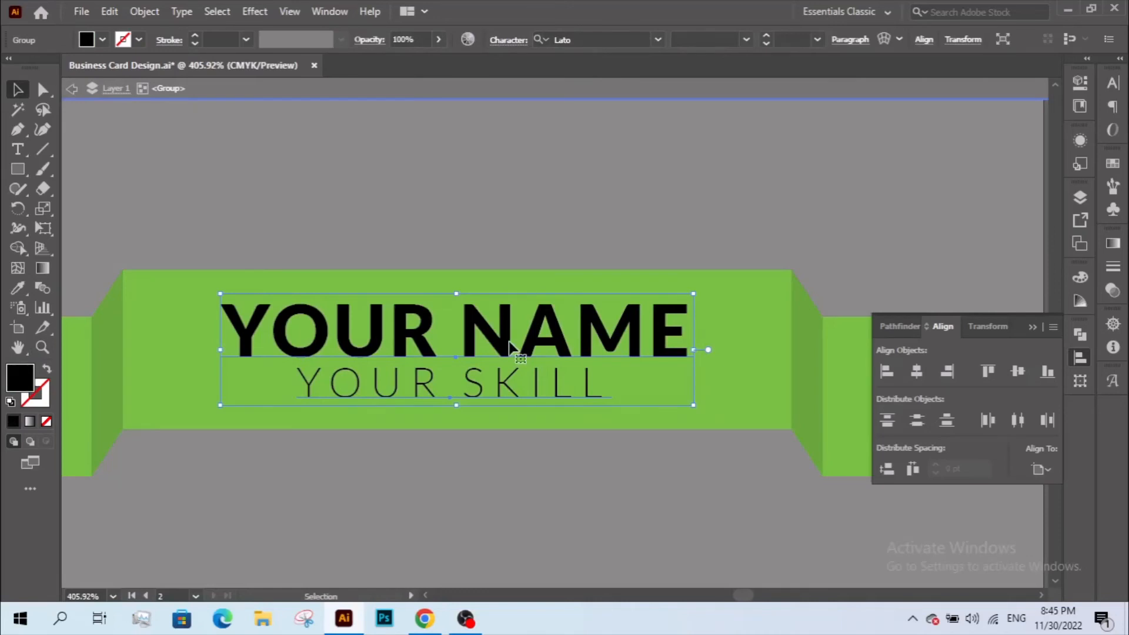
key("Delete")
- Paste the FD logo and COMPANY NAME onto the ribbon, scale it down, and centre it horizontally
left_click(109, 11)
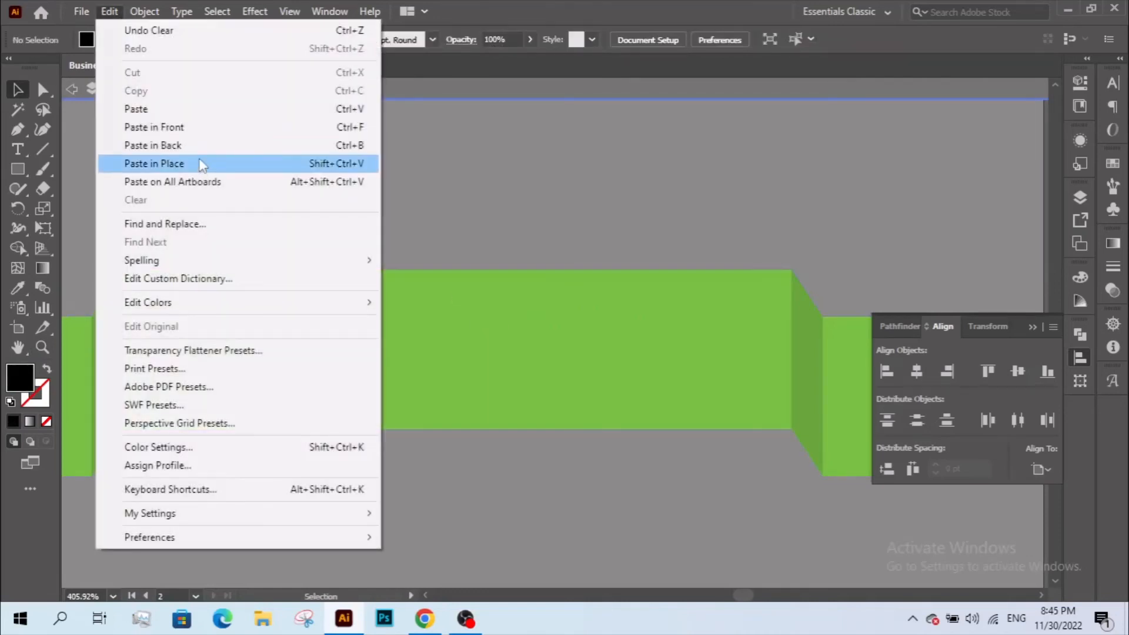
left_click(185, 113)
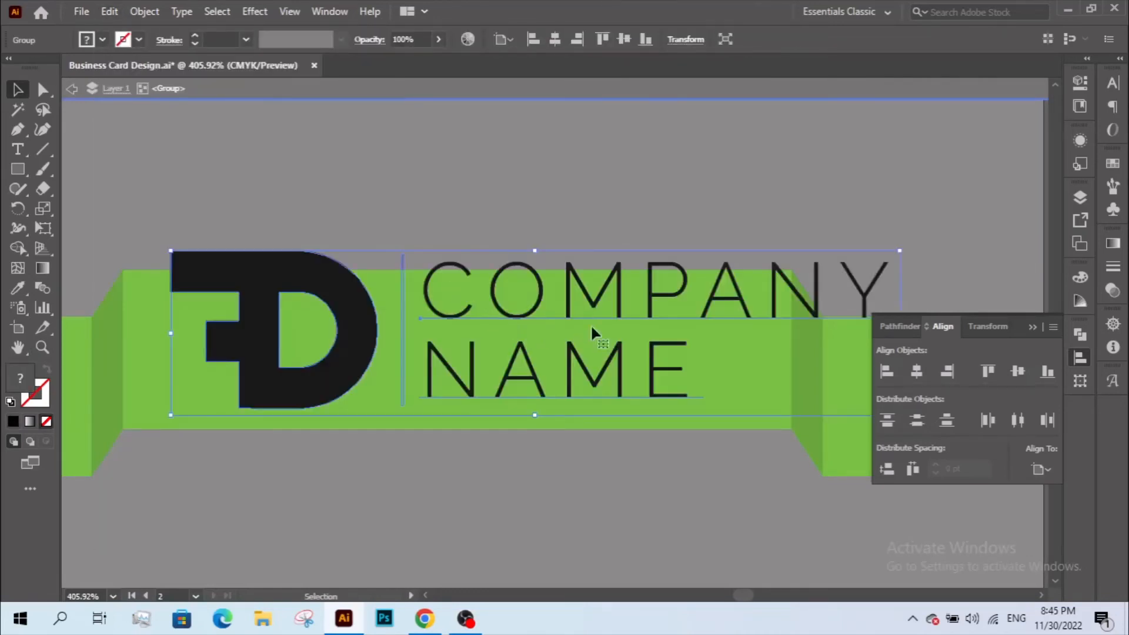
left_click_drag(533, 249, 535, 308)
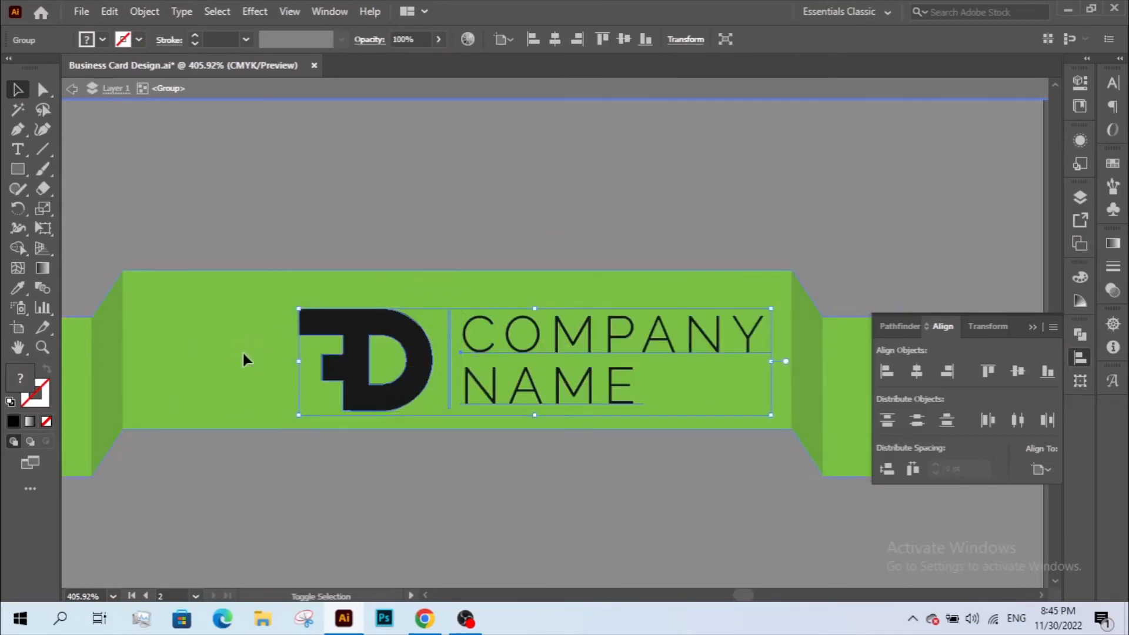
left_click(244, 354, "shift")
left_click(246, 341)
left_click(917, 371)
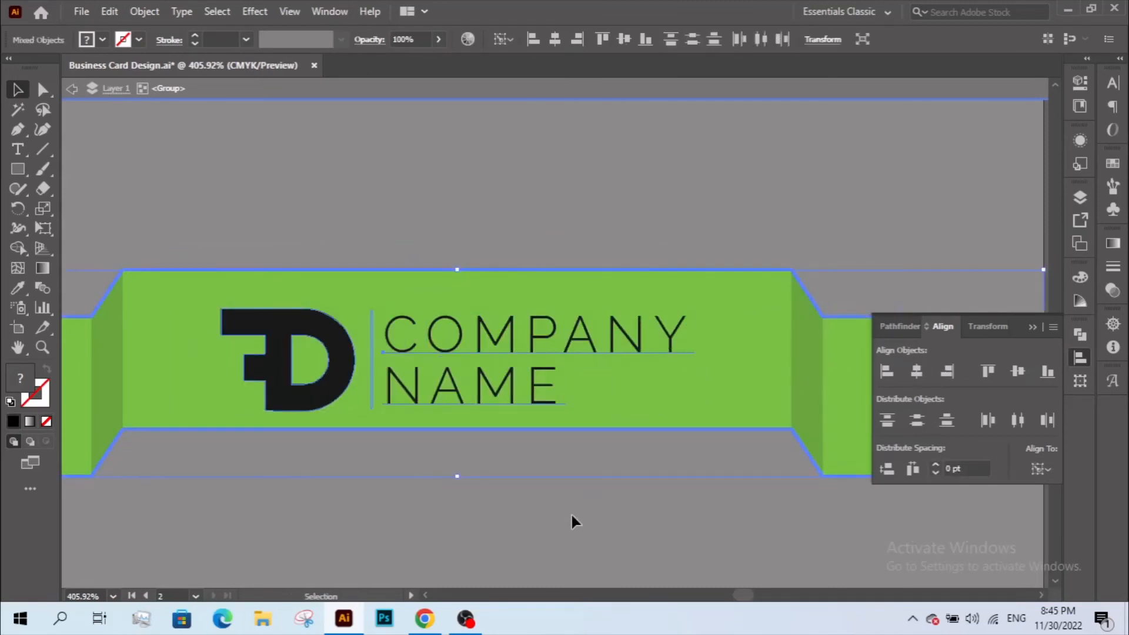
left_click(575, 521)
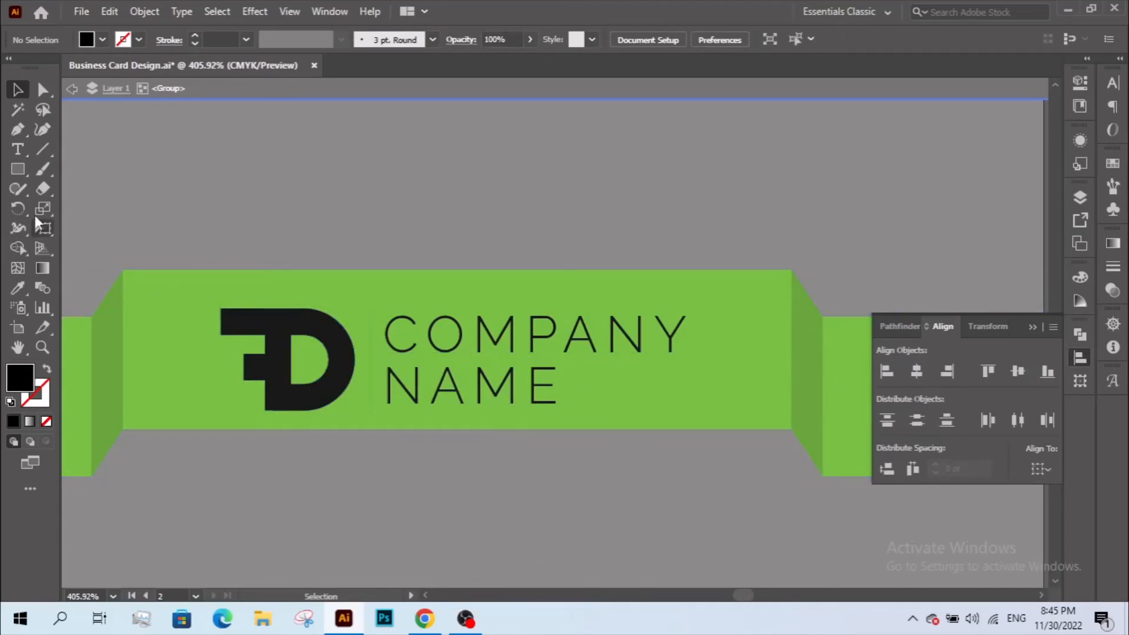
left_click(17, 169)
- Centre the logo vertically on the ribbon using a temporary ribbon-height rectangle, then delete it
mouse_move(158, 270)
left_mouse_down()
mouse_move(241, 428)
mouse_move(213, 428)
left_mouse_up()
left_click(17, 89)
left_click(227, 336, "shift")
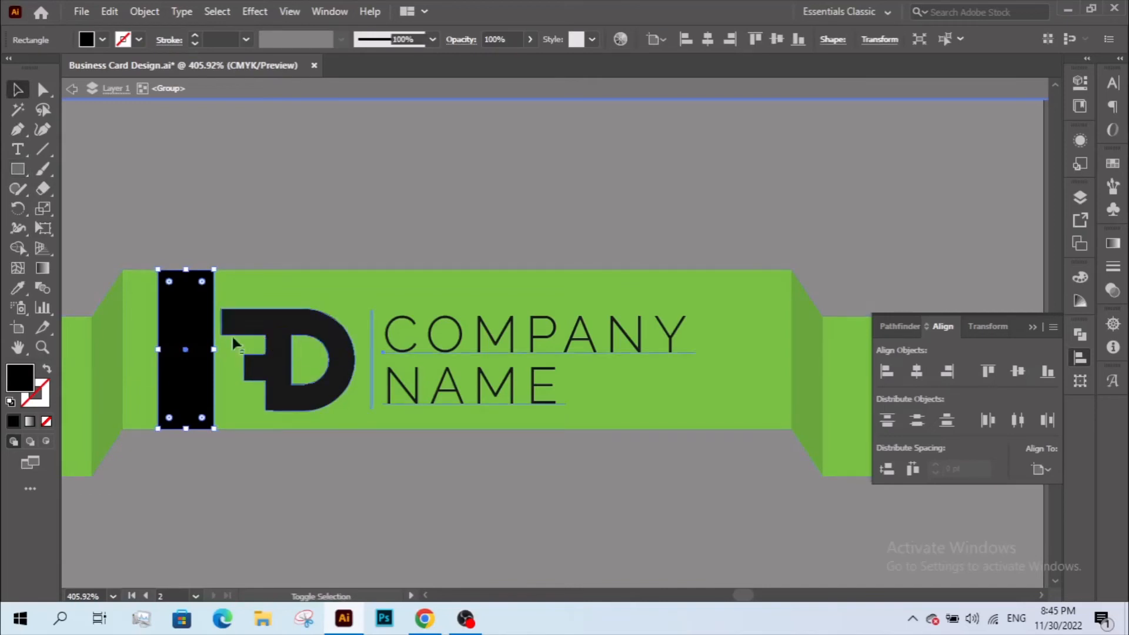
left_click(625, 39)
left_click(447, 194)
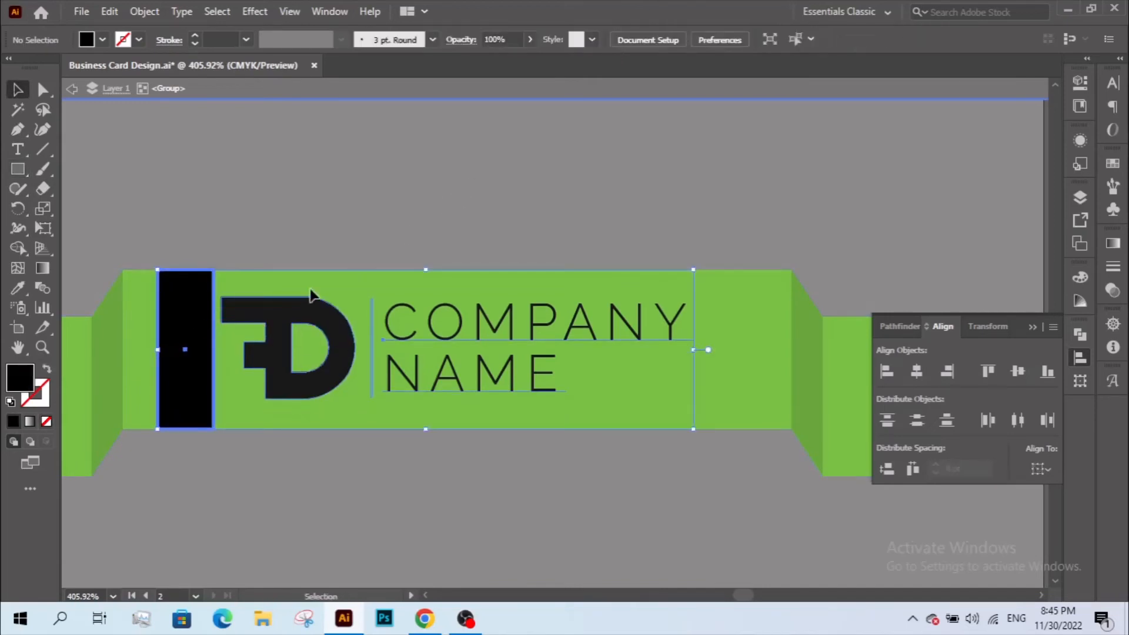
left_click(203, 340)
key("Delete")
- Zoom in on the divider beside the logo and set its Transparency to 50% Multiply
key("z")
left_click(499, 281, "alt")
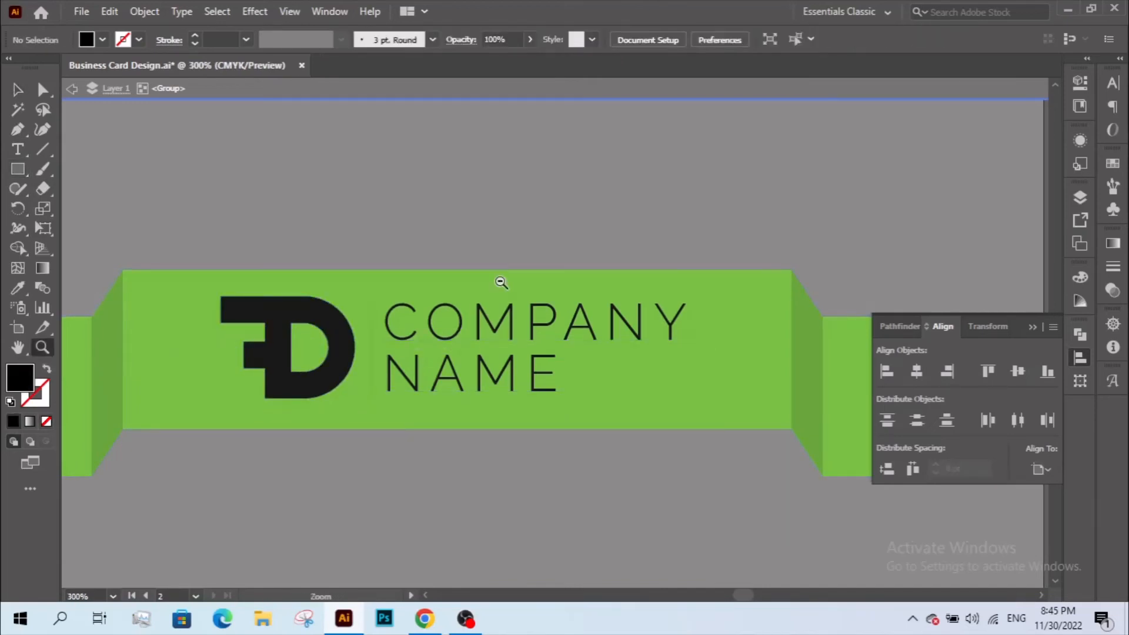
left_click(499, 281, "alt")
left_click(499, 281, "alt")
left_click_drag(568, 405, 534, 368)
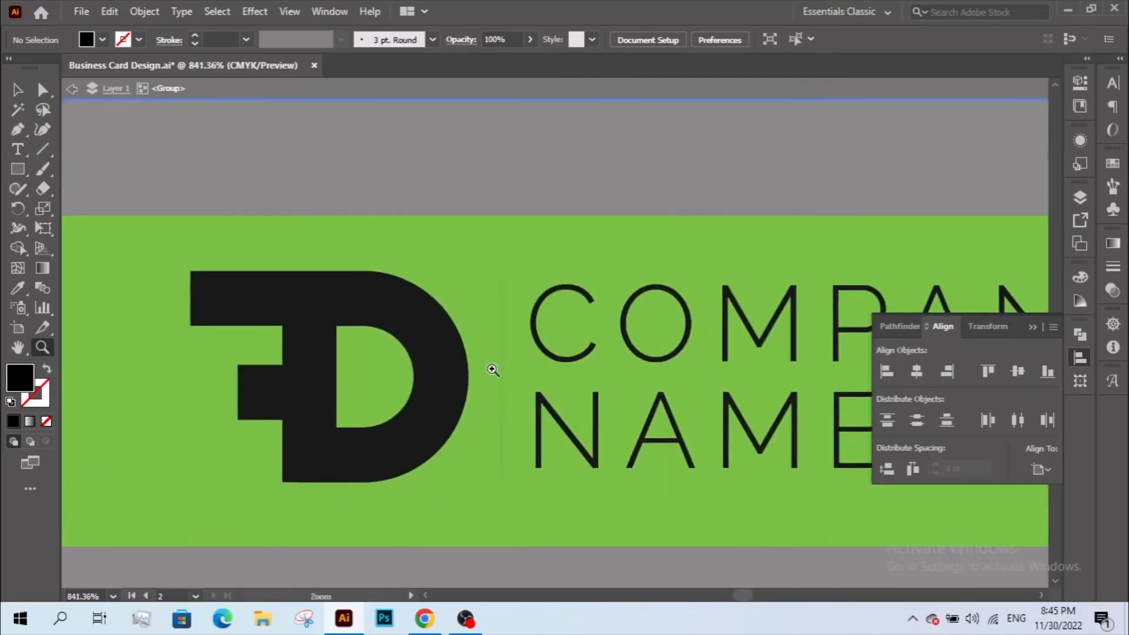
key("a")
left_click(502, 370)
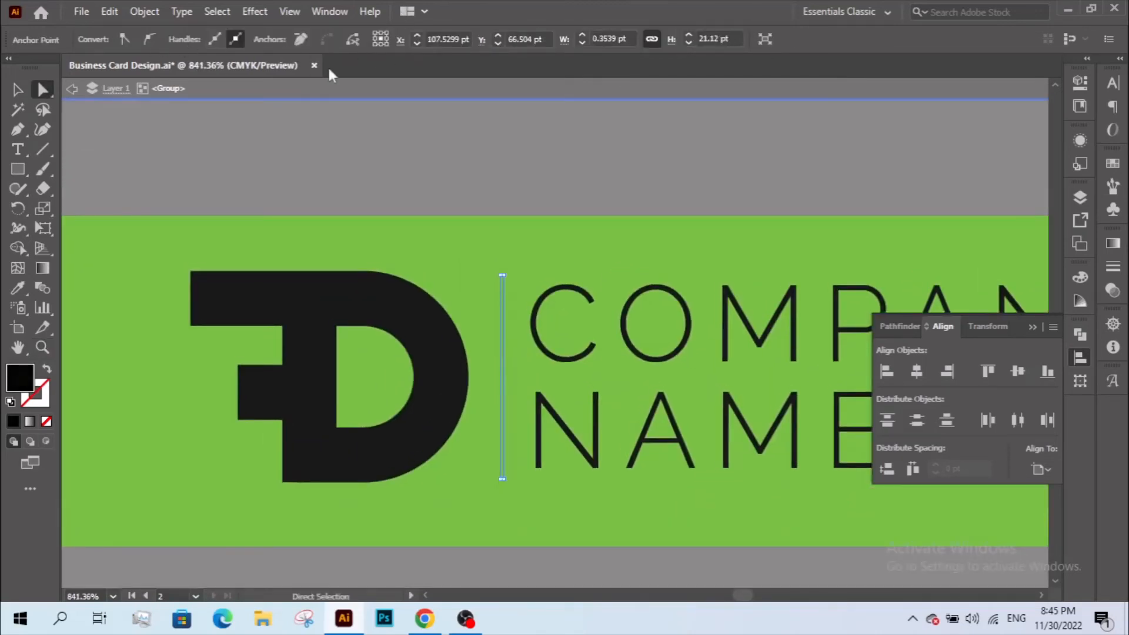
left_click(1114, 290)
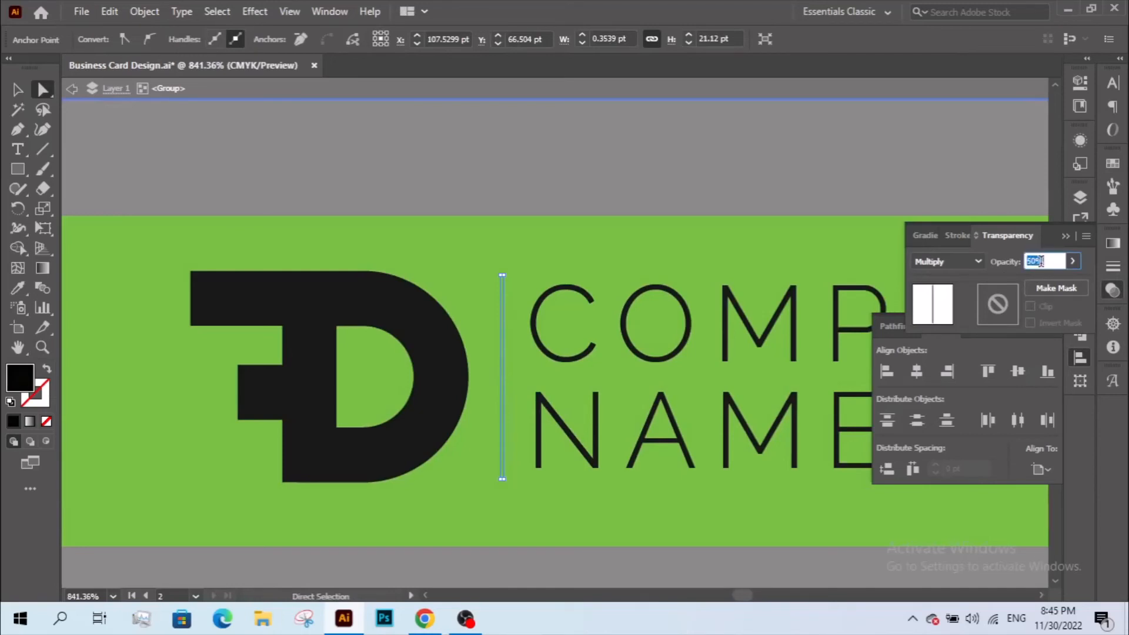
- Zoom back out to see the whole back card
left_click(741, 191)
key("z")
left_click(636, 299, "alt")
left_click(636, 299, "alt")
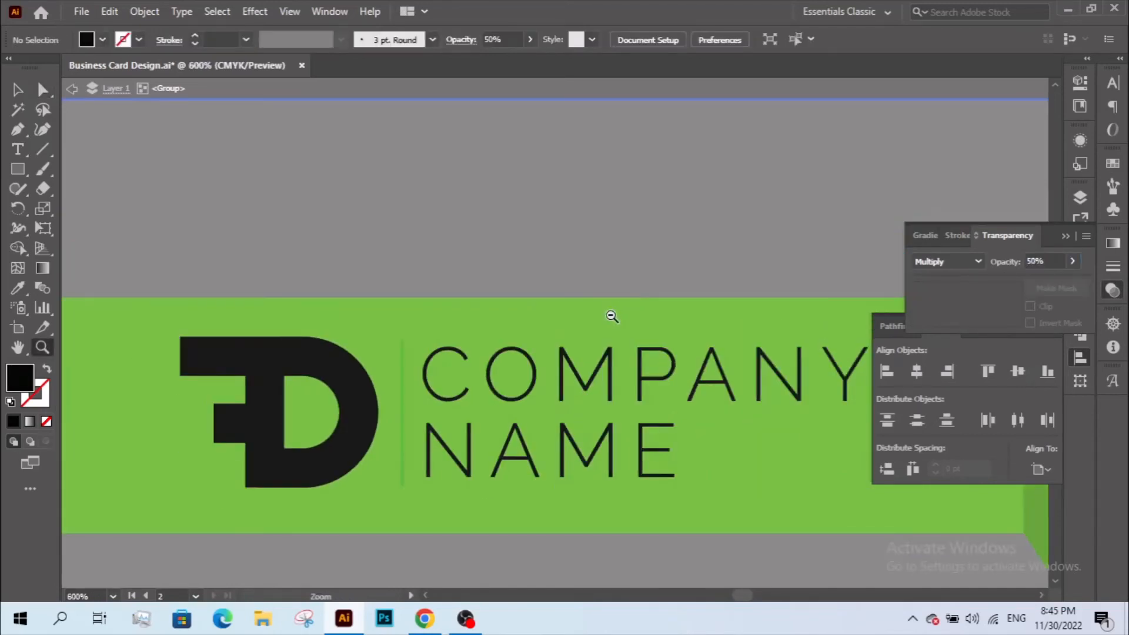
left_click(612, 316, "alt")
left_click(611, 316, "alt")
left_click(610, 315, "alt")
left_click(589, 320, "alt")
key("v")
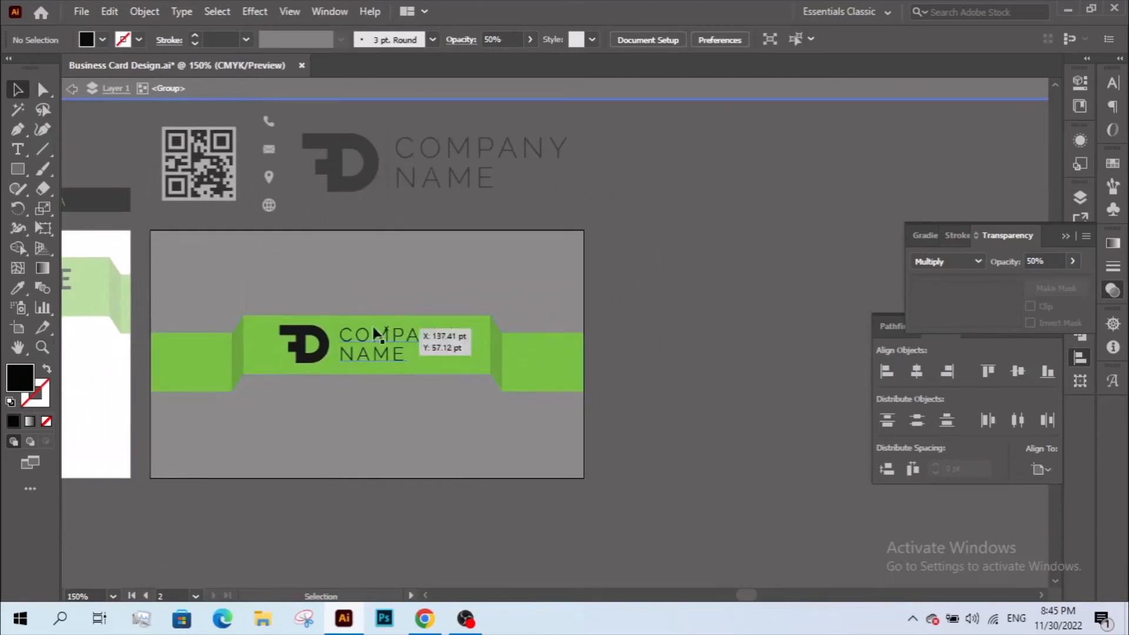
- Zoom in closely on the logo divider and select the thin line
key("z")
left_click_drag(395, 394, 276, 320)
key("a")
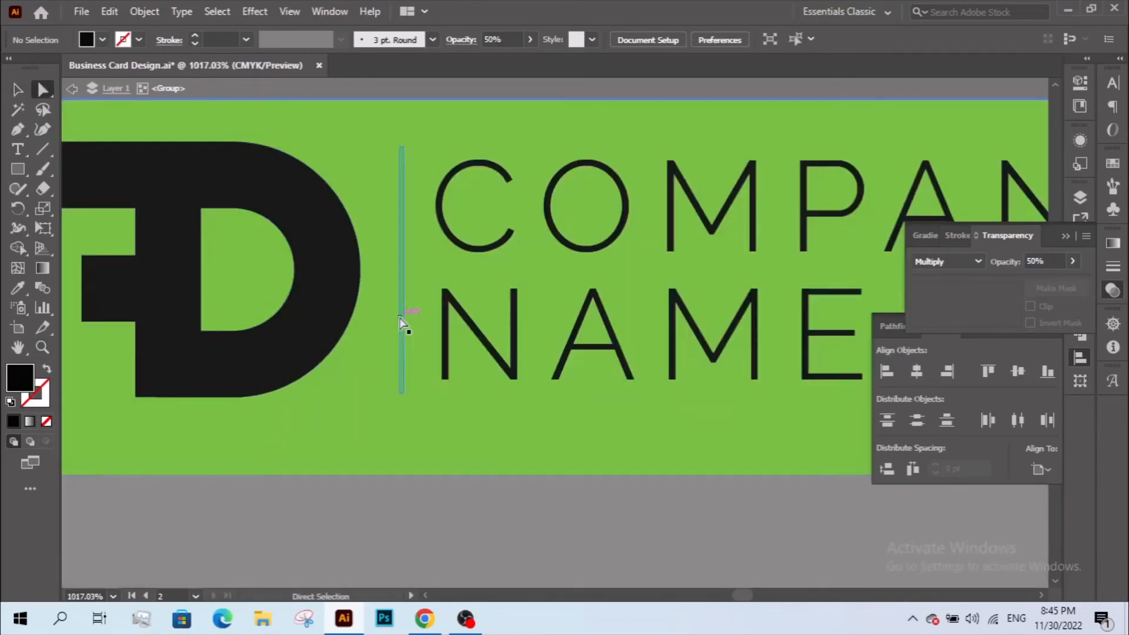
left_click(403, 323)
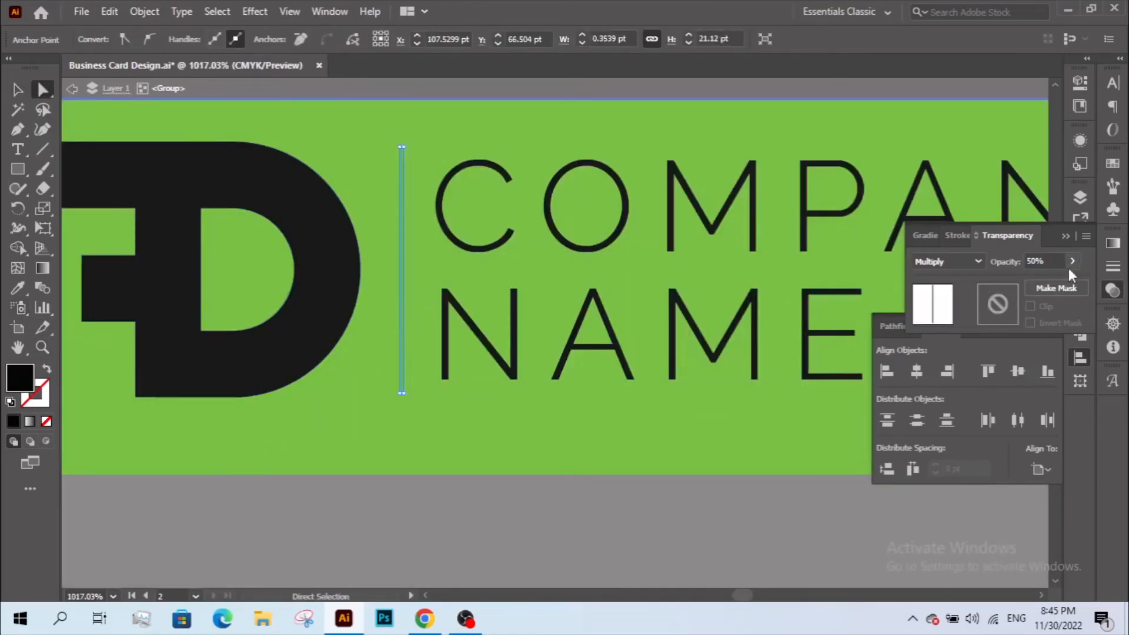
left_click(638, 504)
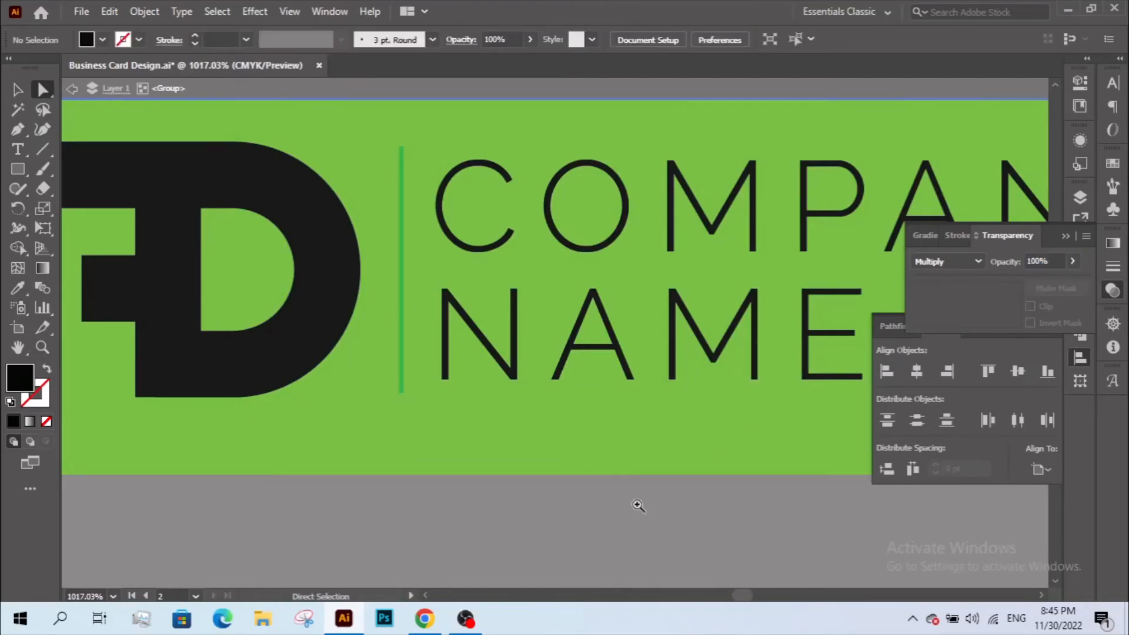
- Select the divider beside COMPANY NAME and set its blend mode to Normal
key("z")
left_click(635, 459, "alt")
left_click(635, 458, "alt")
left_click(635, 459, "alt")
left_click(636, 459, "alt")
left_click(636, 458, "alt")
left_click_drag(633, 366, 640, 541)
key("v")
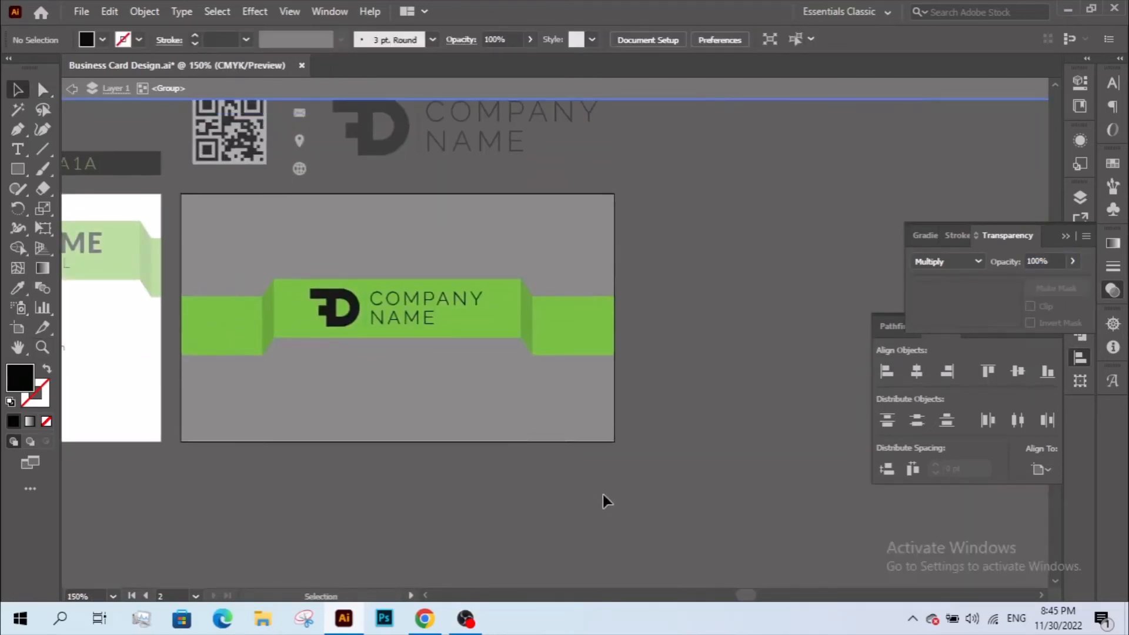
key("a")
left_click(367, 314)
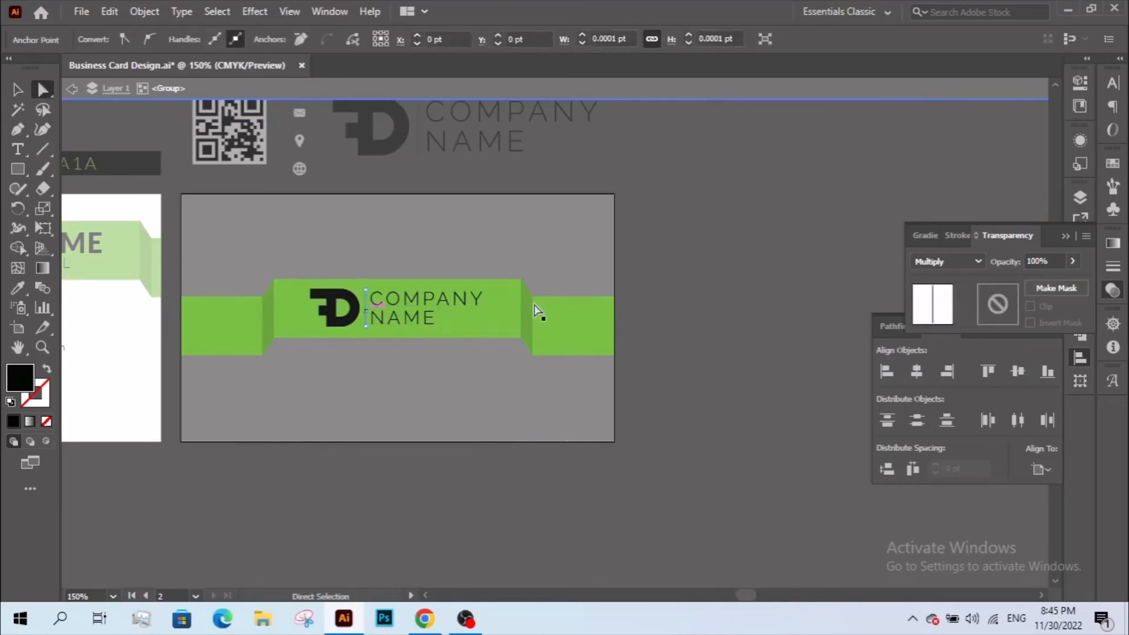
left_click(948, 260)
left_click(937, 281)
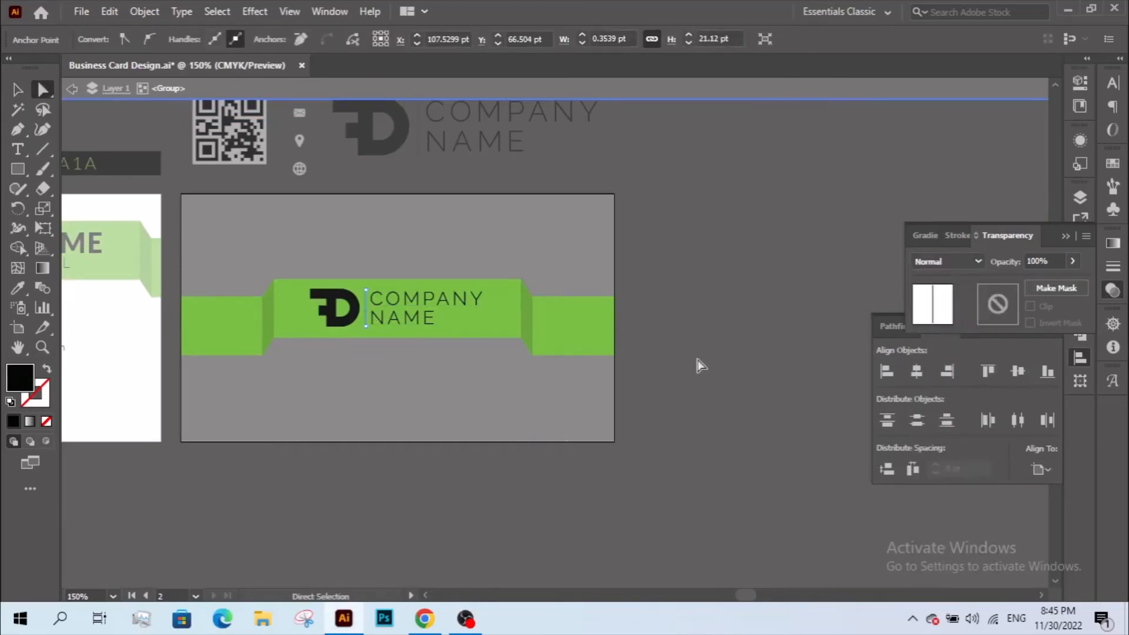
- Reopen the blend mode list, close it, and reselect the thin divider line
scroll(395, 316, "up", 5)
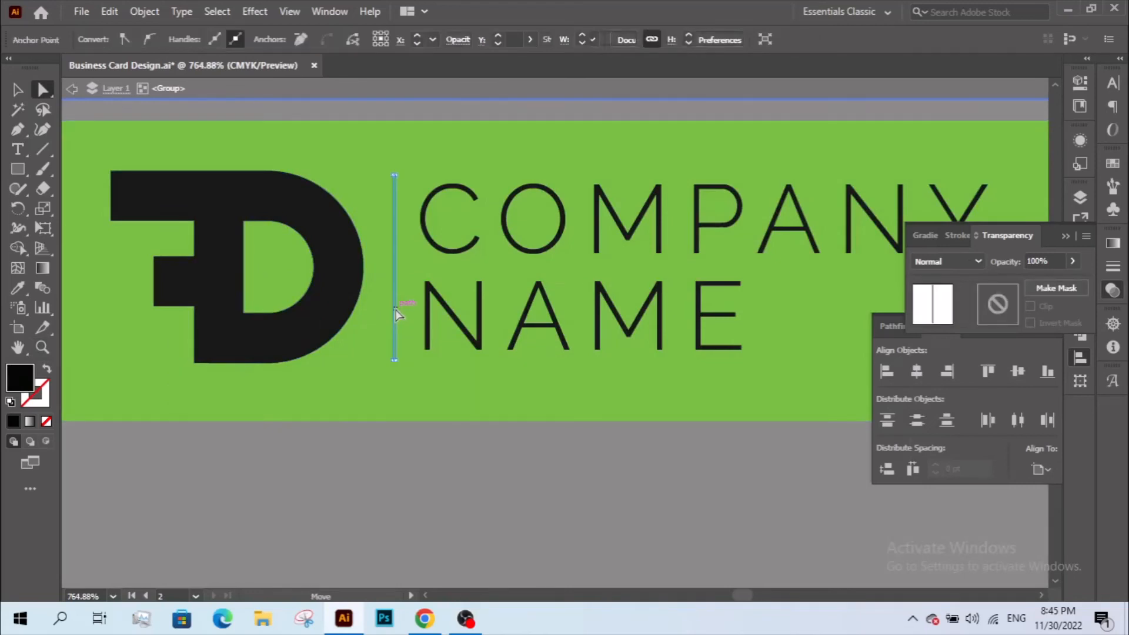
left_click(944, 260)
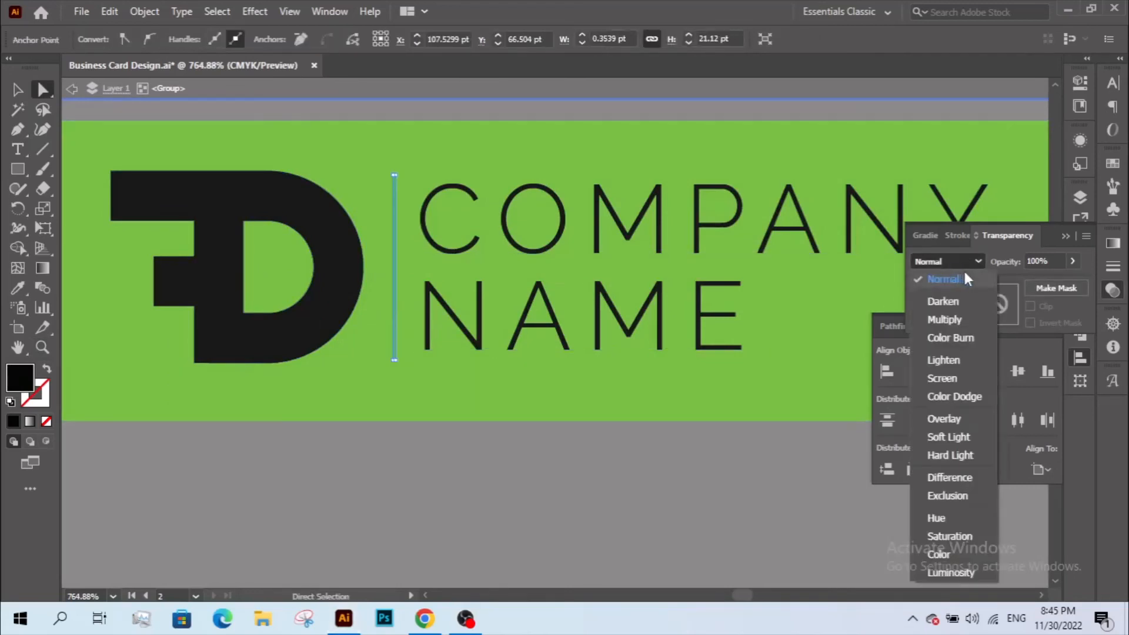
left_click(396, 288)
left_click(398, 301)
left_click(394, 304)
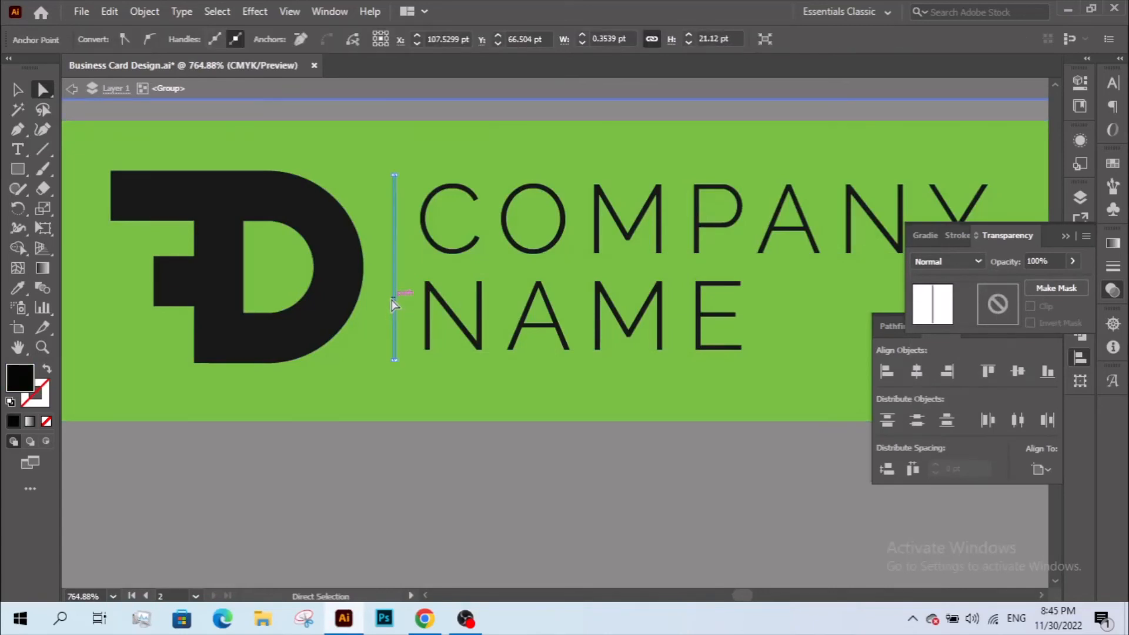
- Isolate the logo group and select the divider inside it
key("v")
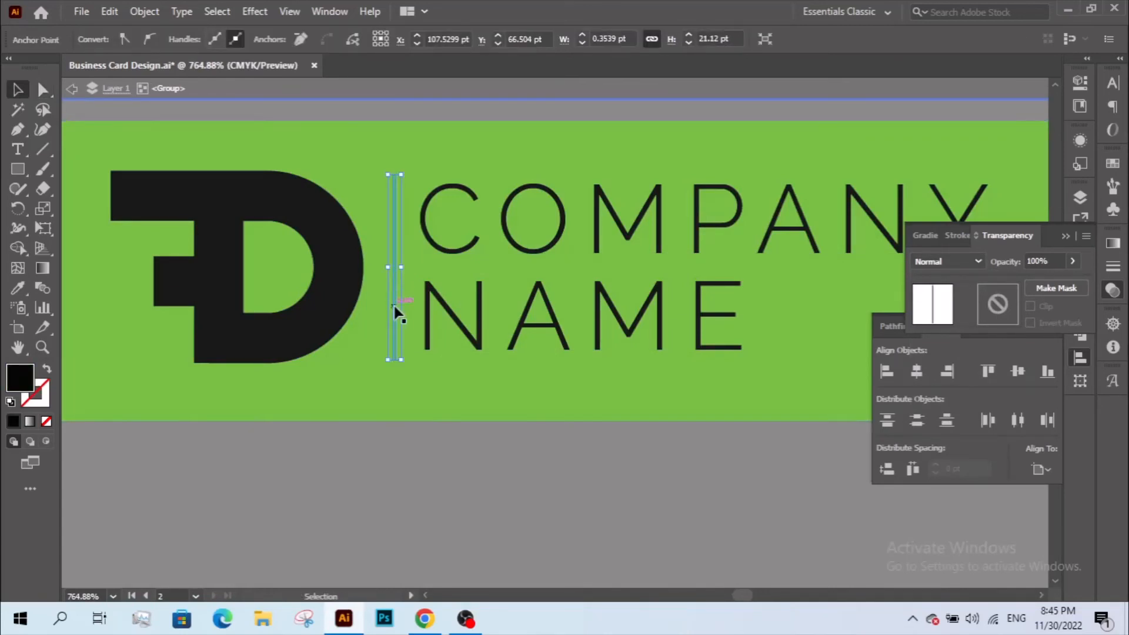
left_click(397, 316)
left_click(394, 312)
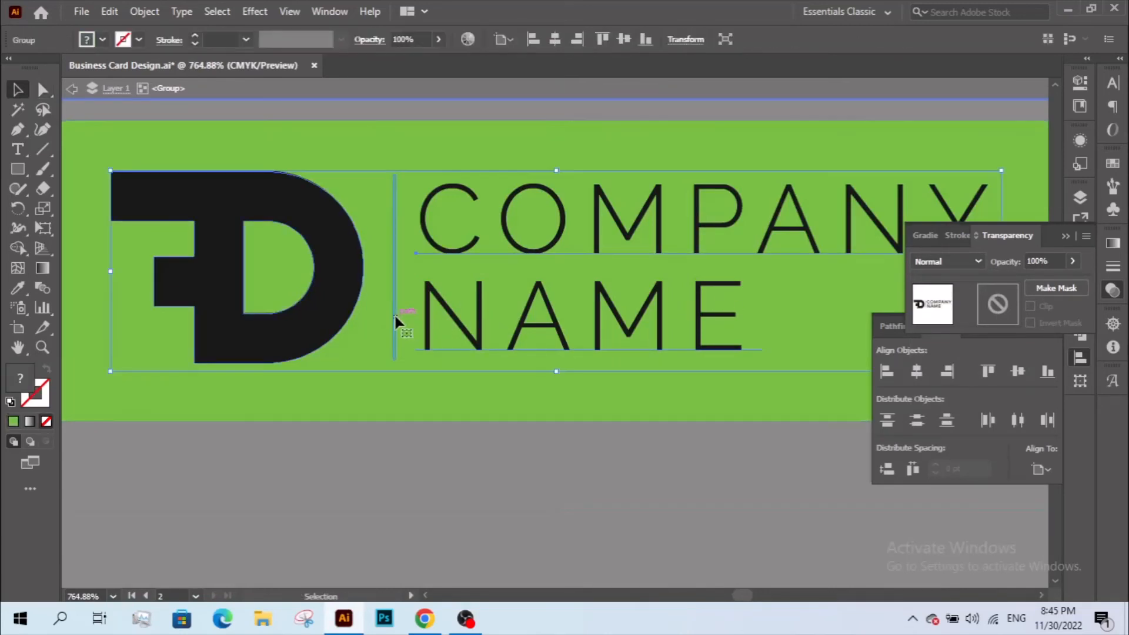
double_click(395, 312)
left_click(396, 313)
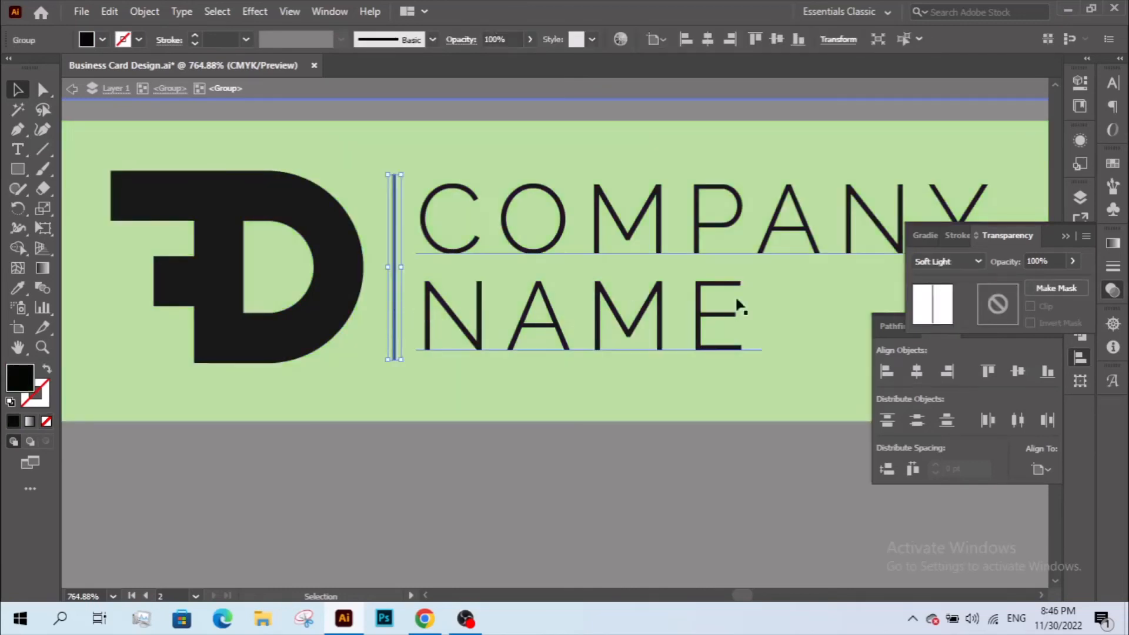
- Give the divider Normal blending with opacity 70, then exit the logo group
left_click(957, 263)
left_click(958, 279)
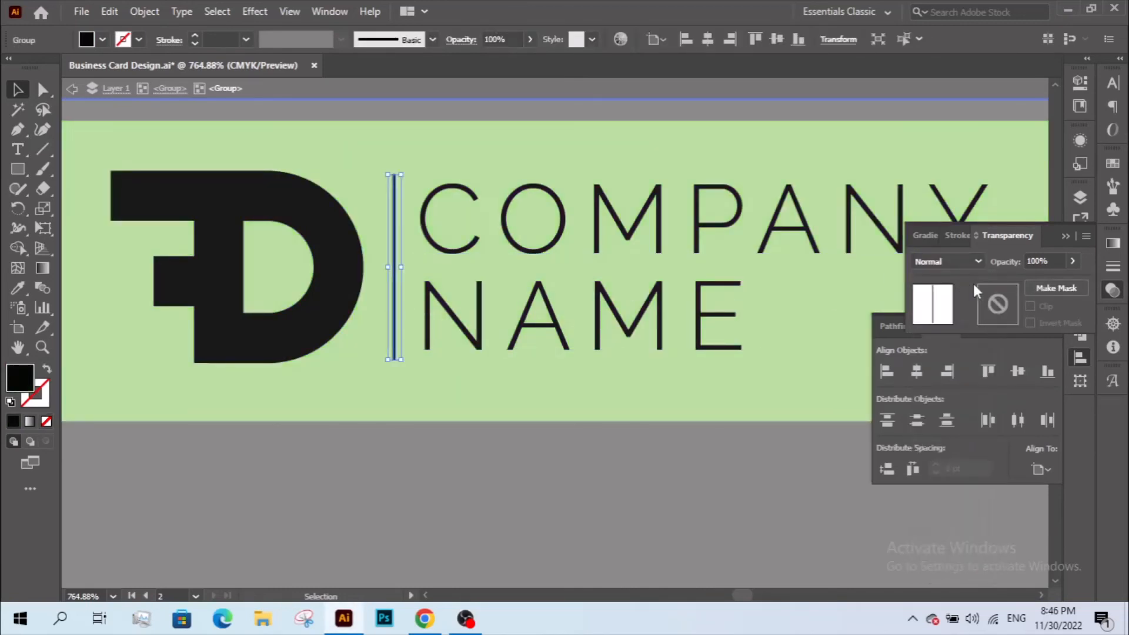
left_click(1044, 260)
type("70")
key("Return")
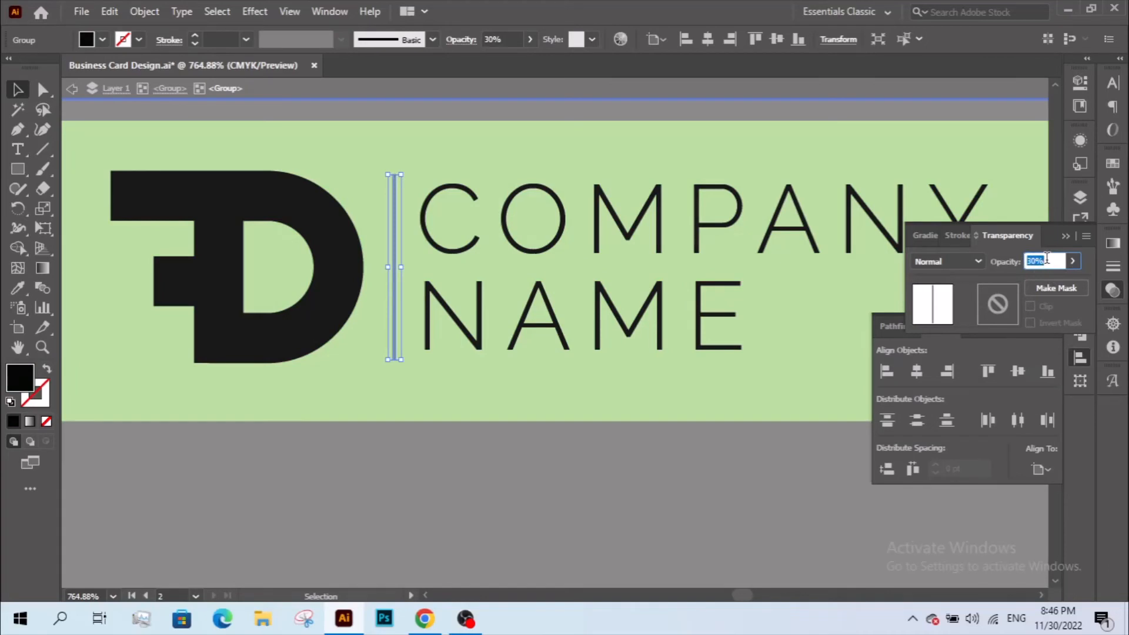
left_click(497, 451)
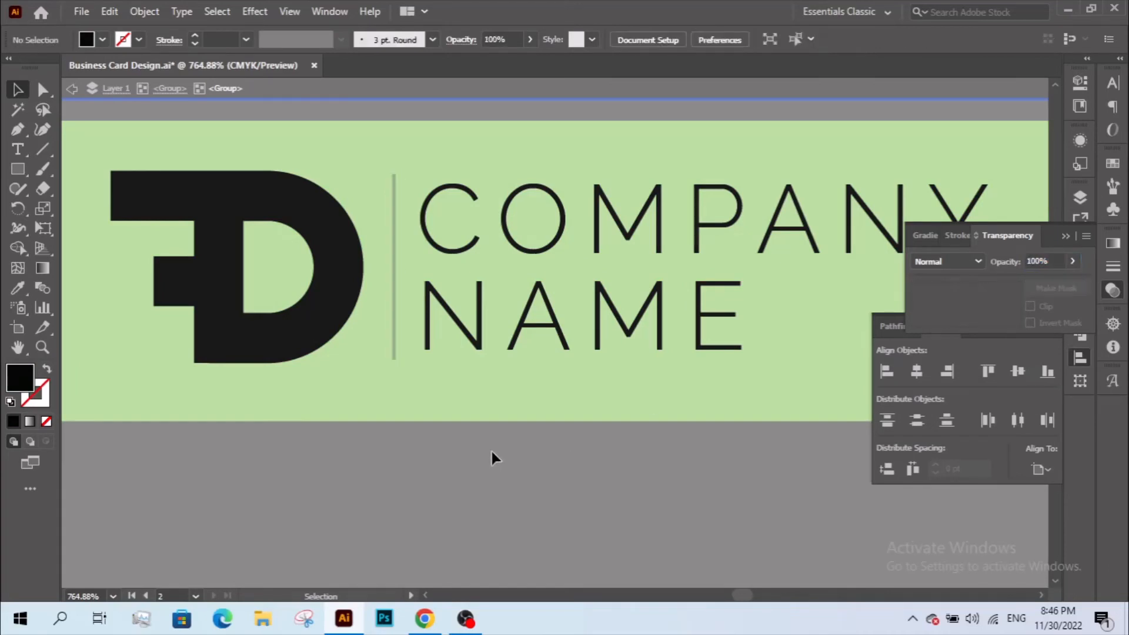
double_click(491, 450)
key("z")
left_click(533, 441, "alt")
- Zoom out, then zoom in to frame both business cards in the view
left_click(536, 444, "alt")
left_click(535, 442, "alt")
left_click(534, 442, "alt")
left_click(535, 440, "alt")
left_click(534, 441, "alt")
left_click(534, 440, "alt")
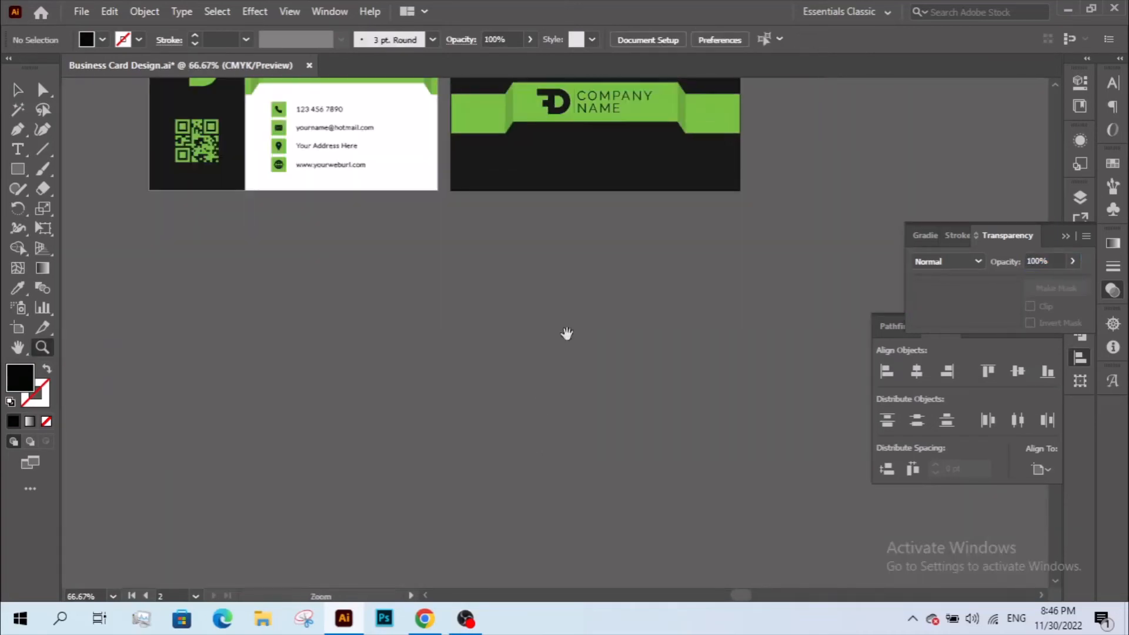
left_click_drag(568, 312, 583, 475)
key("v")
key("z")
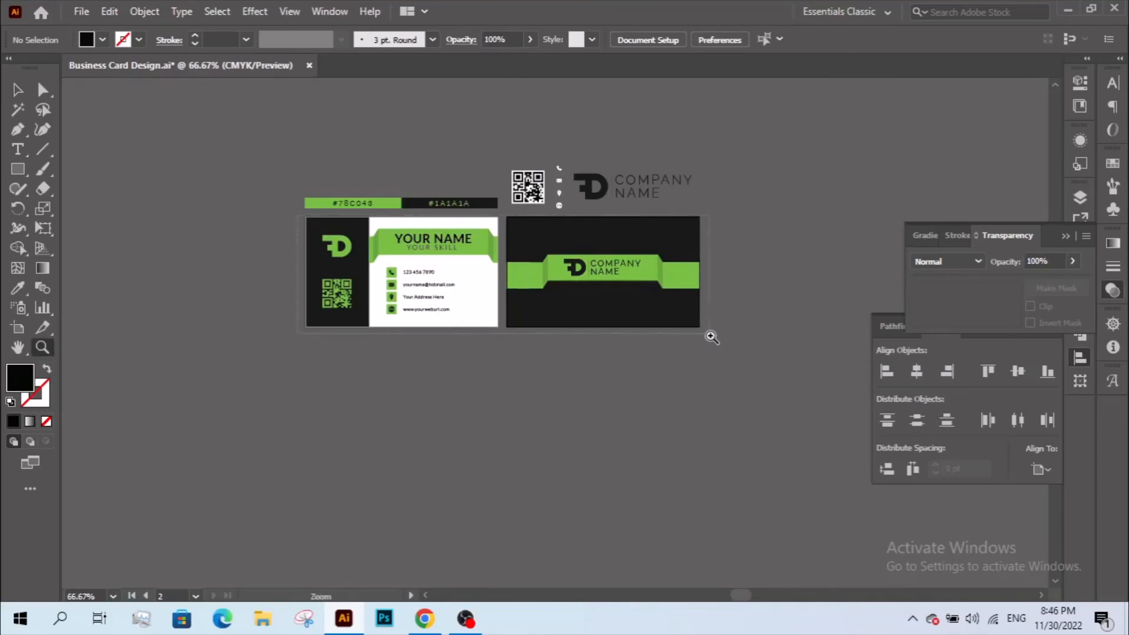
left_click_drag(711, 337, 748, 341)
key("v")
- Inside the back ribbon group, scale the FD logo and COMPANY NAME slightly smaller
double_click(688, 357)
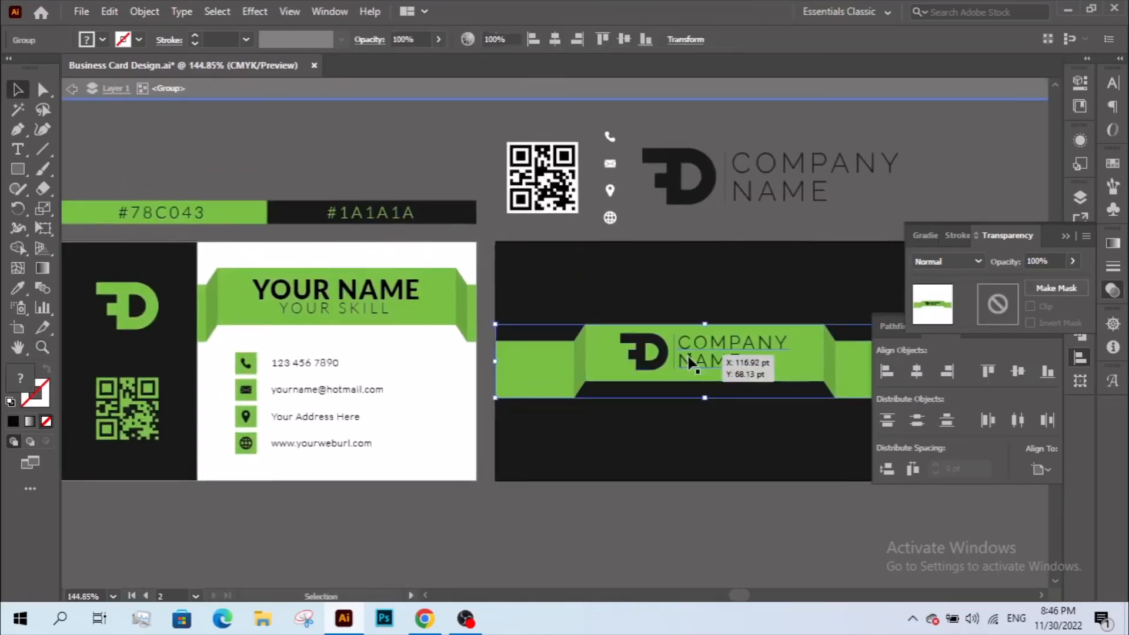
left_click_drag(655, 356, 556, 361)
left_click(624, 366)
left_click_drag(690, 356, 680, 356)
double_click(680, 426)
- Zoom back out and zoom in on the front card
left_click_drag(678, 422, 660, 408)
key("z")
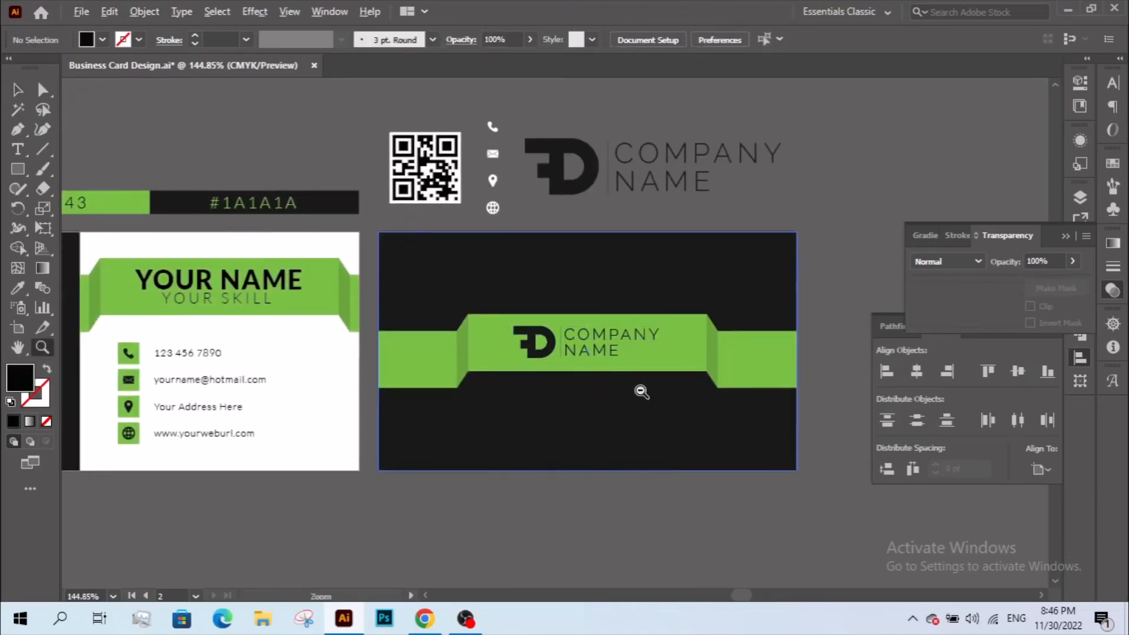
left_click(641, 392, "alt")
left_click_drag(210, 276, 473, 450)
left_click(42, 89)
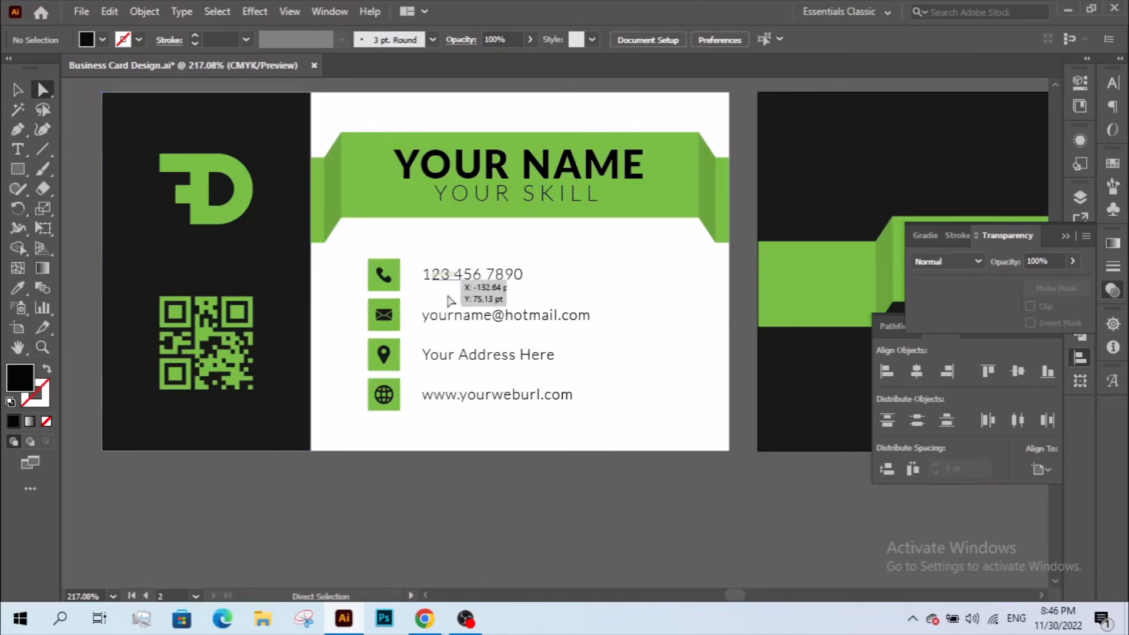
left_click(529, 397)
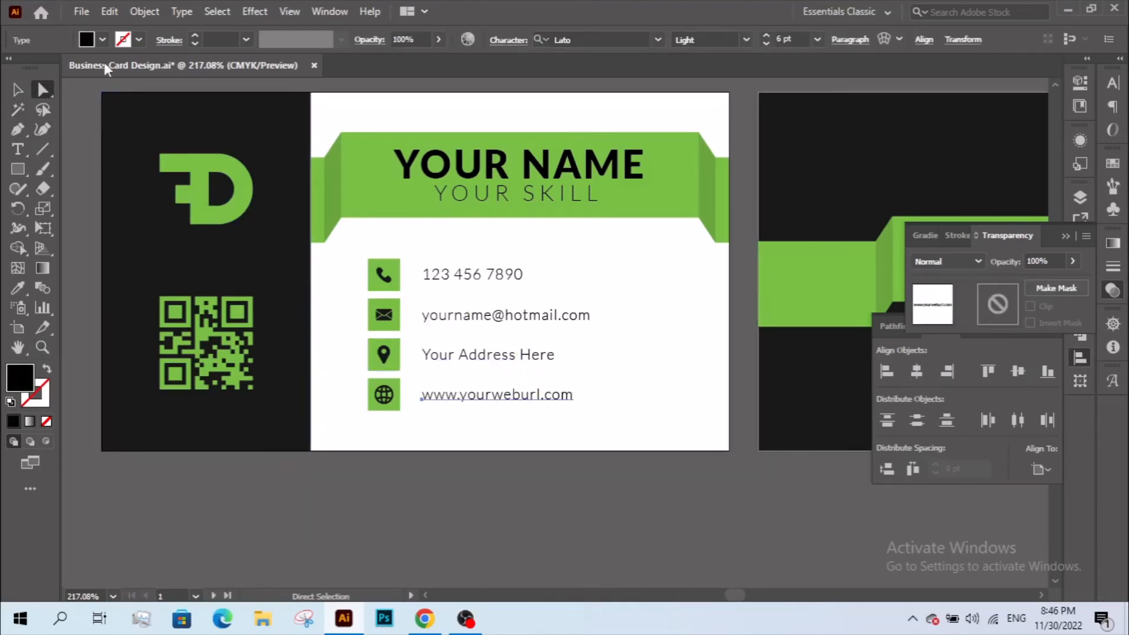
left_click(108, 12)
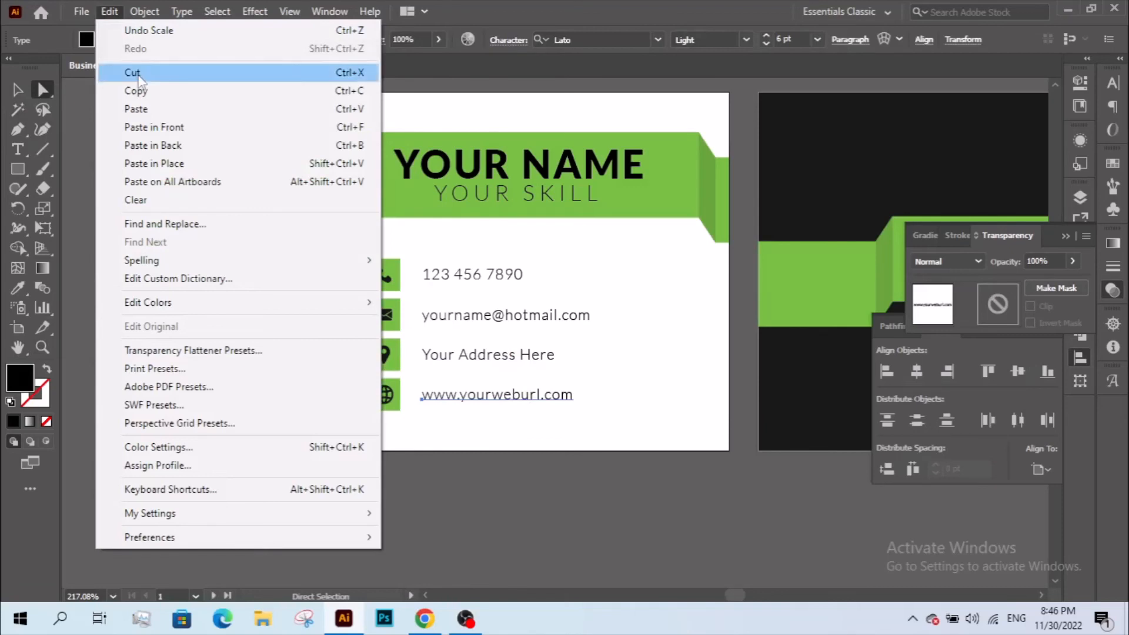
left_click(143, 91)
left_click(140, 112)
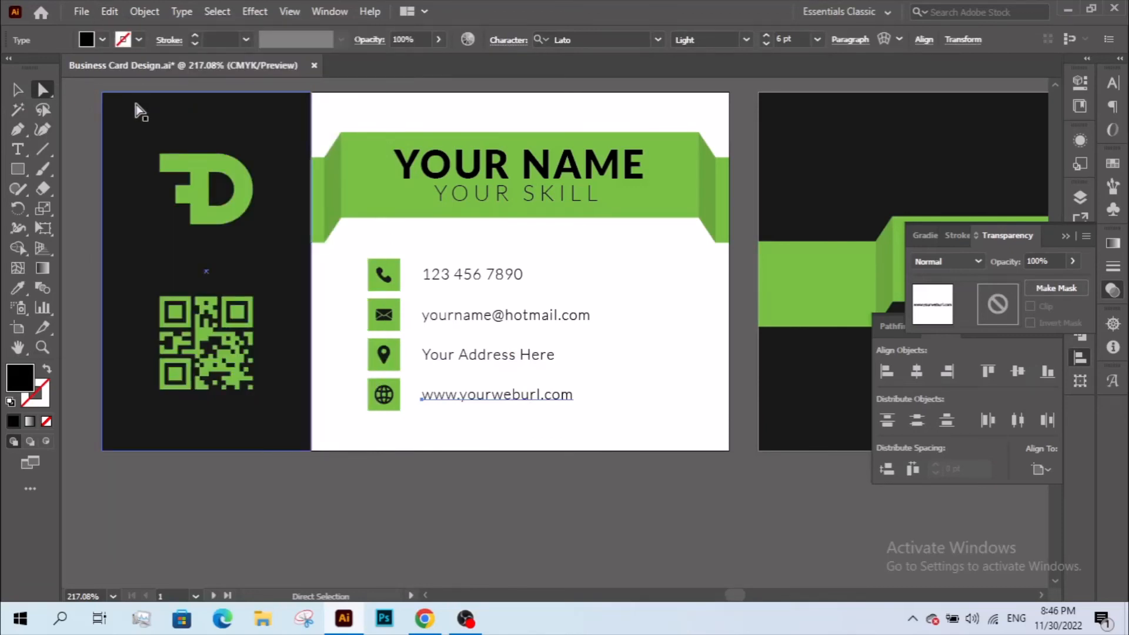
scroll(373, 244, "right", 10)
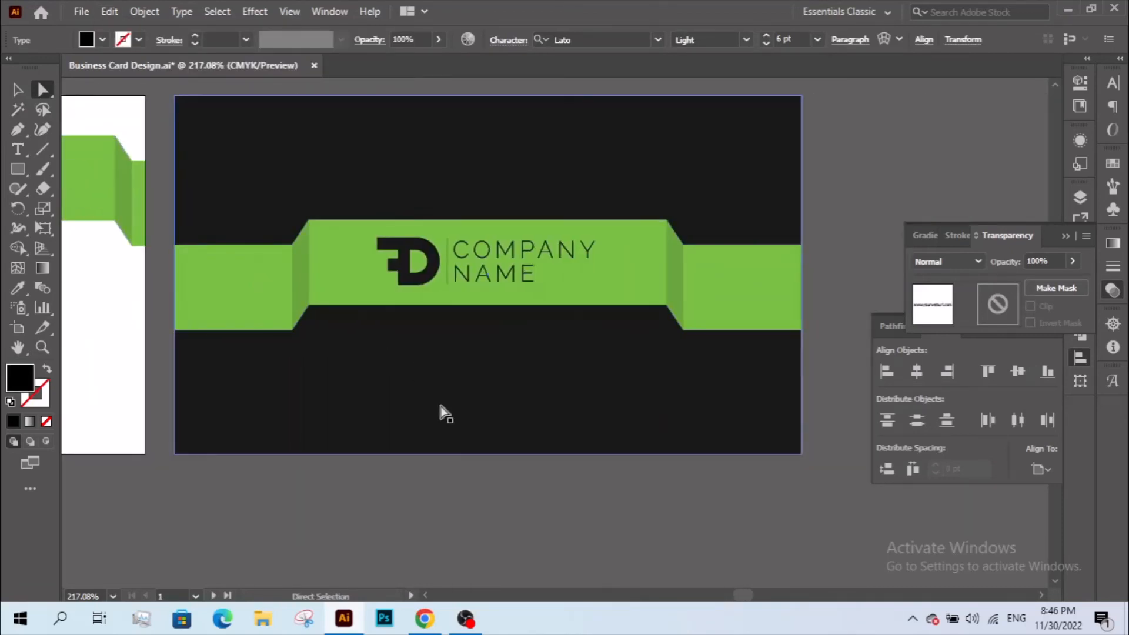
key("v")
left_click(481, 483)
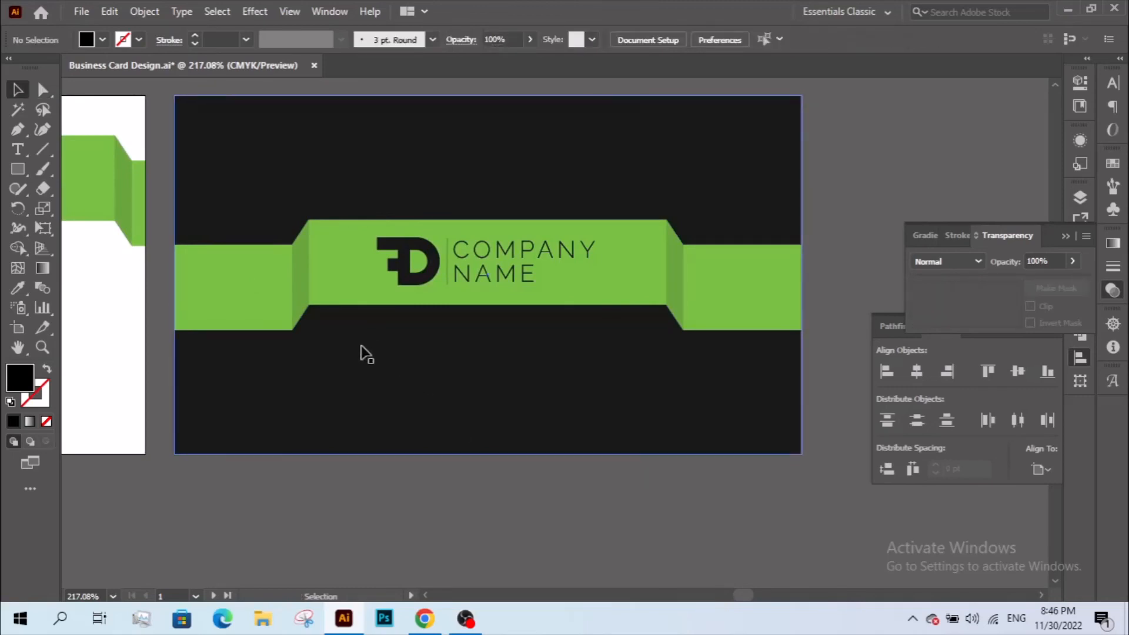
key("ctrl+v")
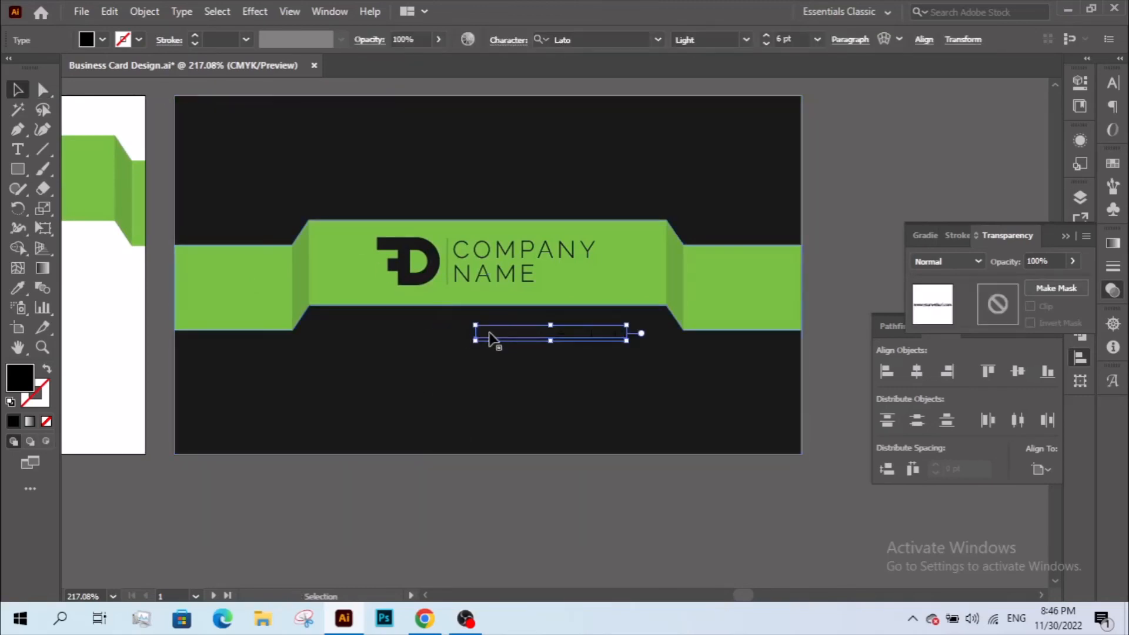
left_click_drag(499, 337, 462, 320)
left_click(19, 288)
left_click(65, 124)
- Centre the URL text horizontally under the green ribbon
left_click(18, 90)
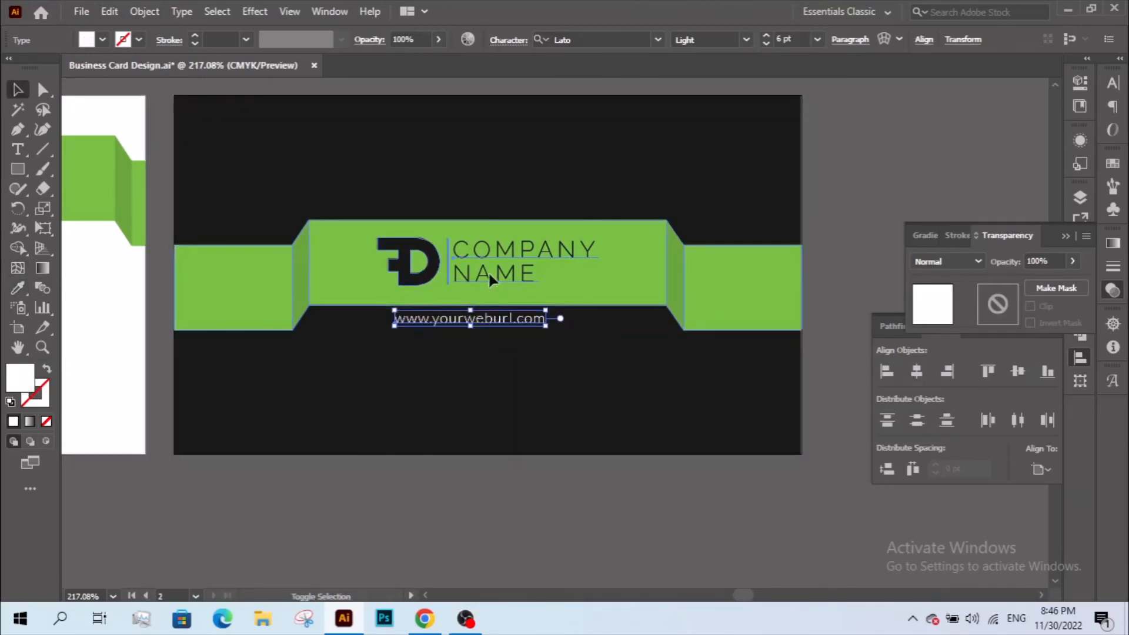
left_click(635, 281)
left_click(916, 371)
left_click(600, 463)
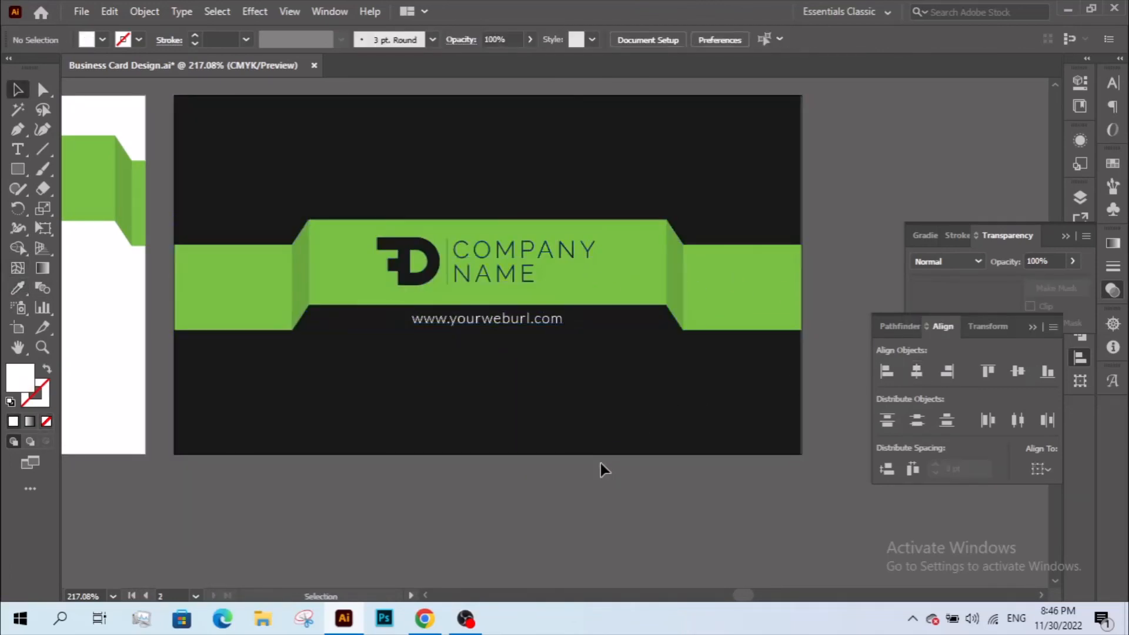
- Vertically centre the URL on a temporary helper rectangle, then delete the rectangle
key("m")
left_click_drag(577, 305, 696, 331)
left_click(17, 90)
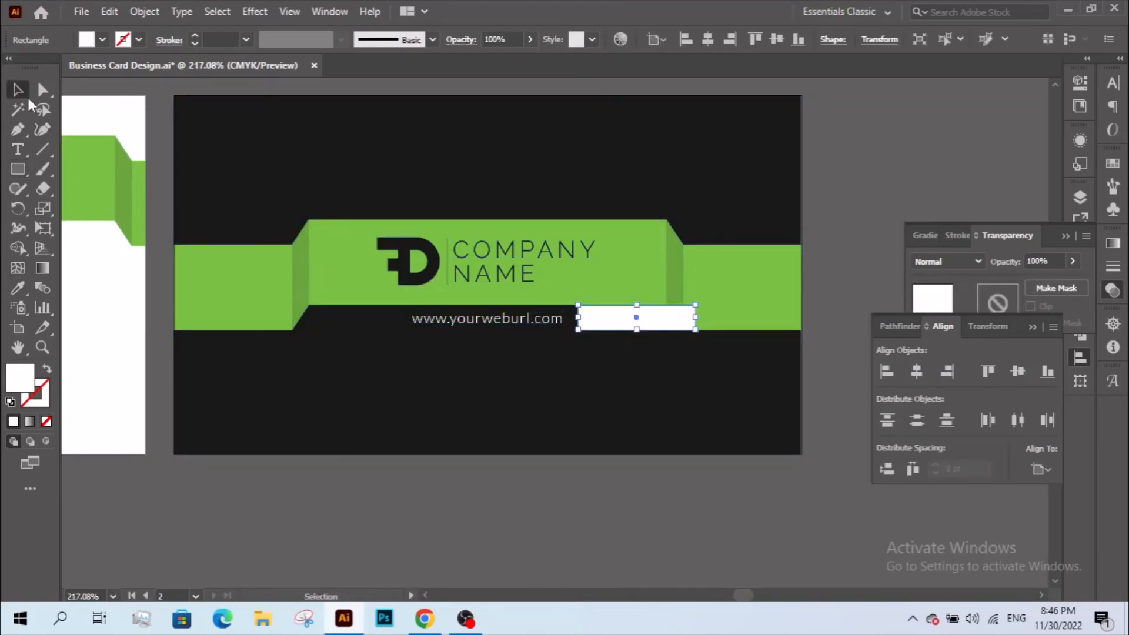
left_click(537, 318, "shift")
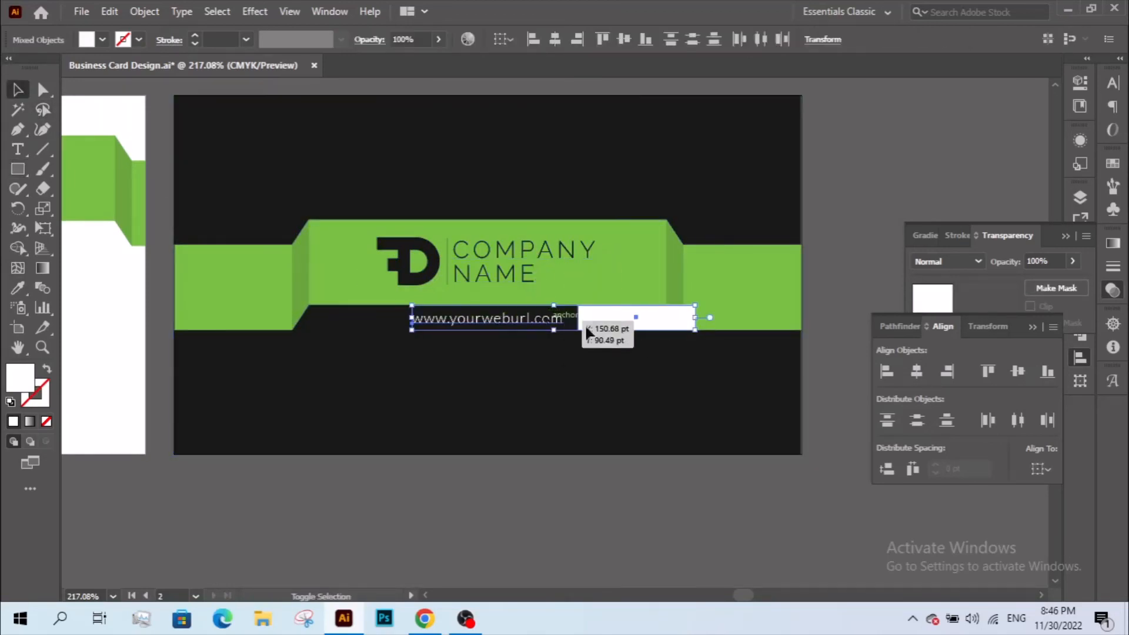
left_click(666, 325)
left_click(1017, 371)
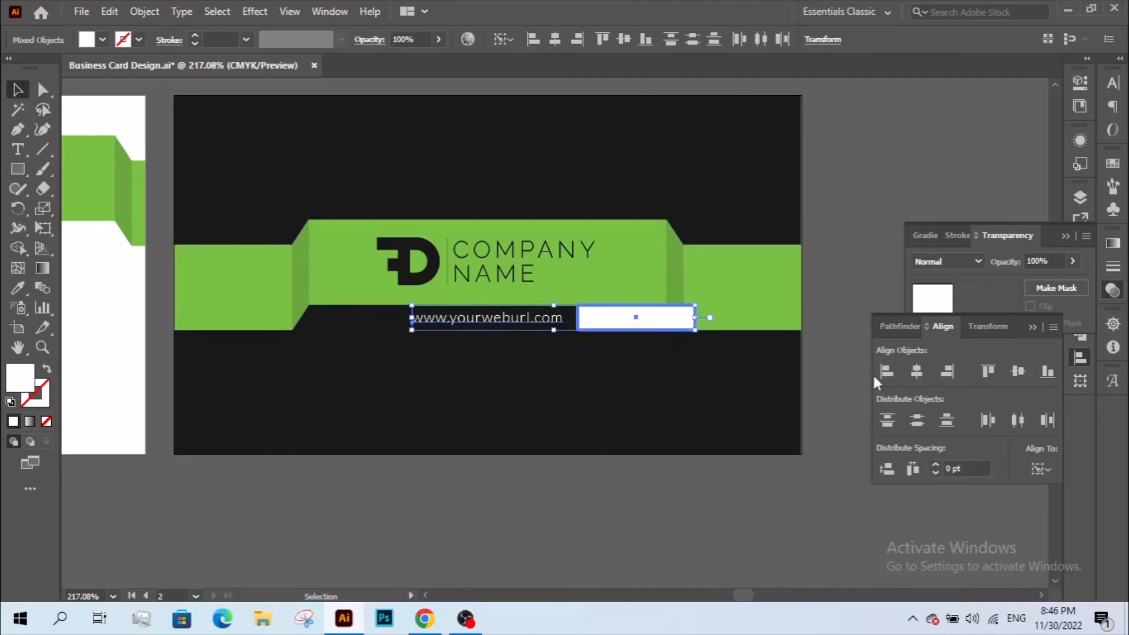
left_click(552, 325, "shift")
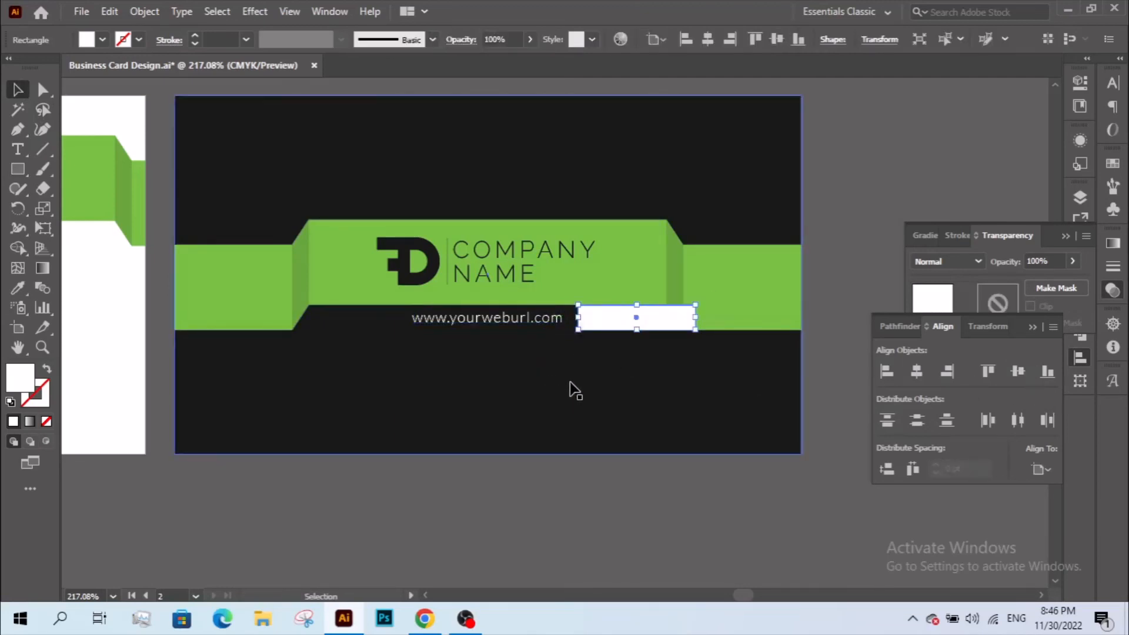
key("Delete")
- Cut the URL and Paste in Place inside the ribbon group, then view both cards
left_click(549, 323)
left_click(109, 11)
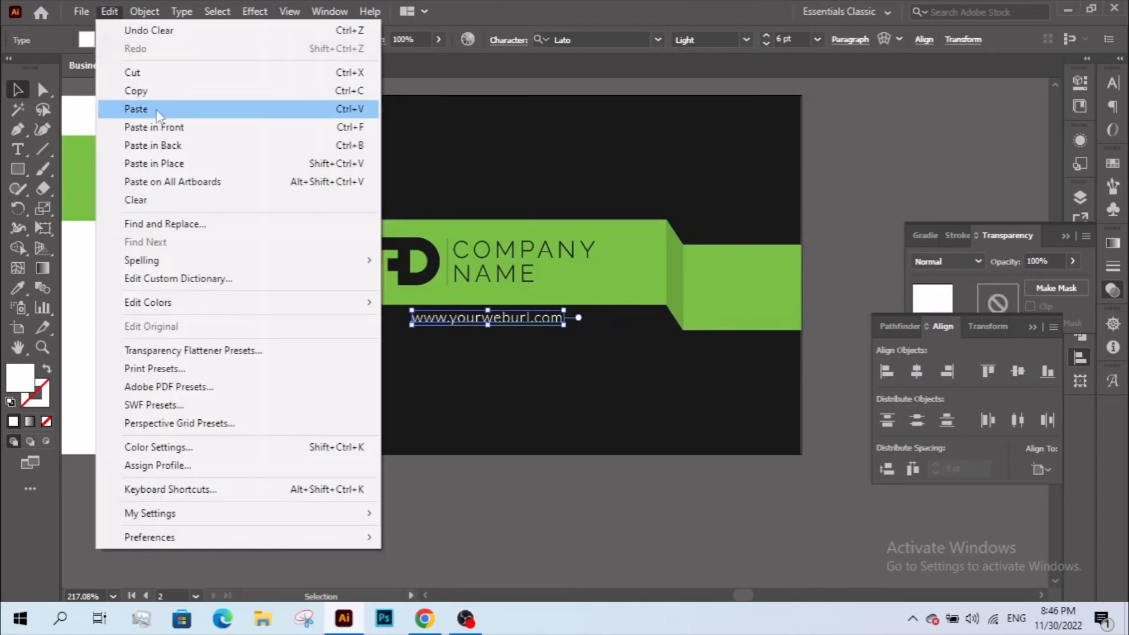
left_click(136, 72)
double_click(566, 278)
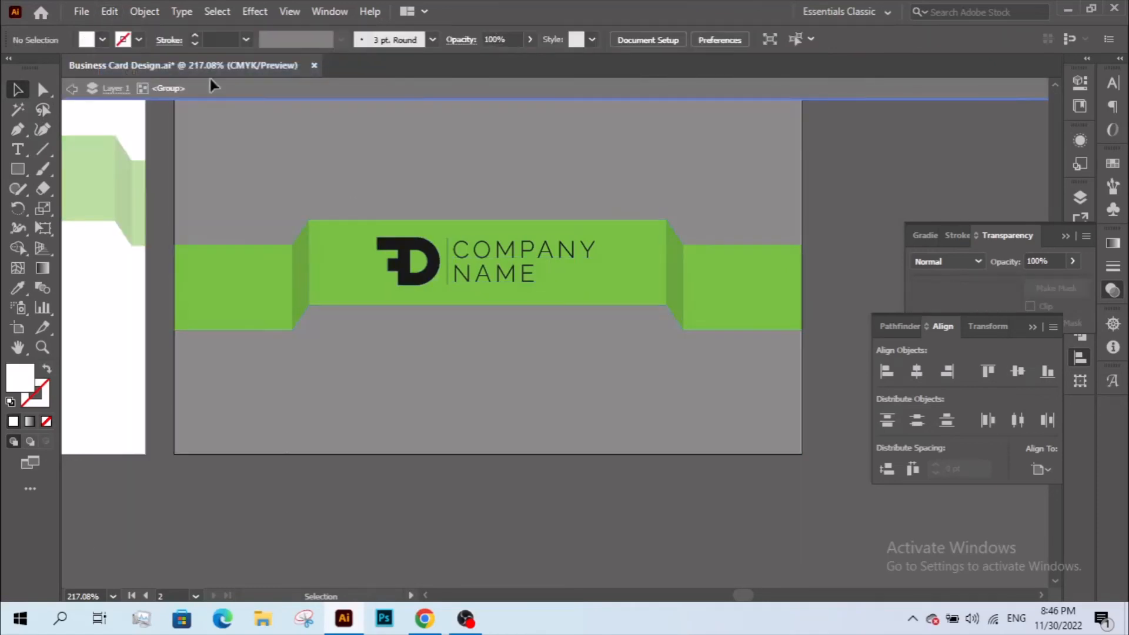
left_click(111, 11)
left_click(206, 164)
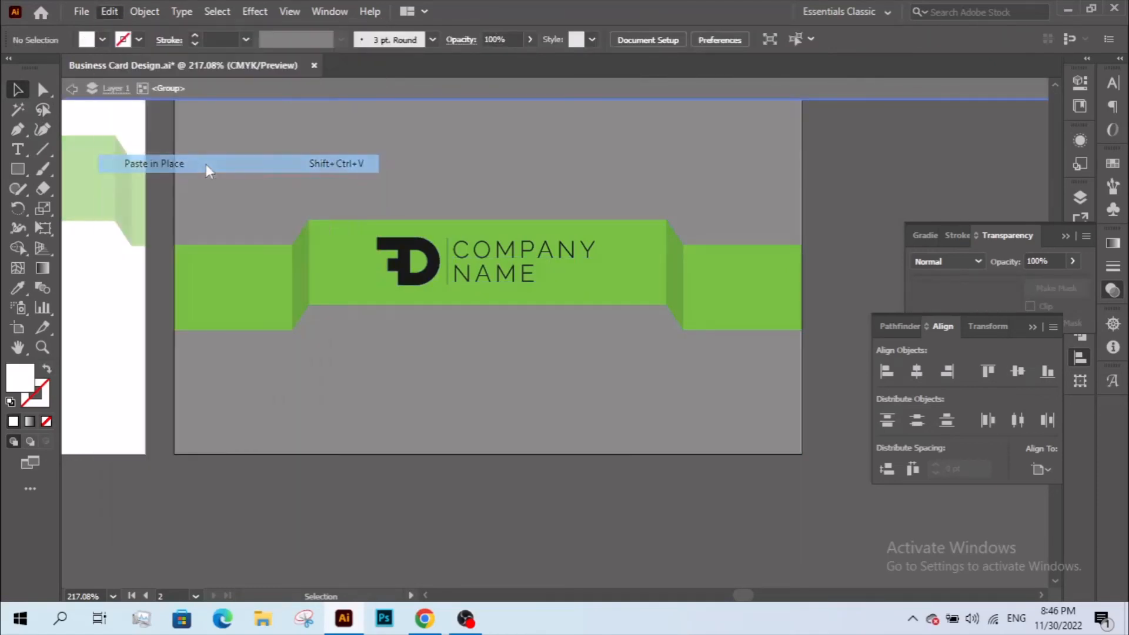
double_click(637, 497)
left_click(607, 433, "alt")
left_click(607, 434, "alt")
left_click_drag(517, 292, 529, 447)
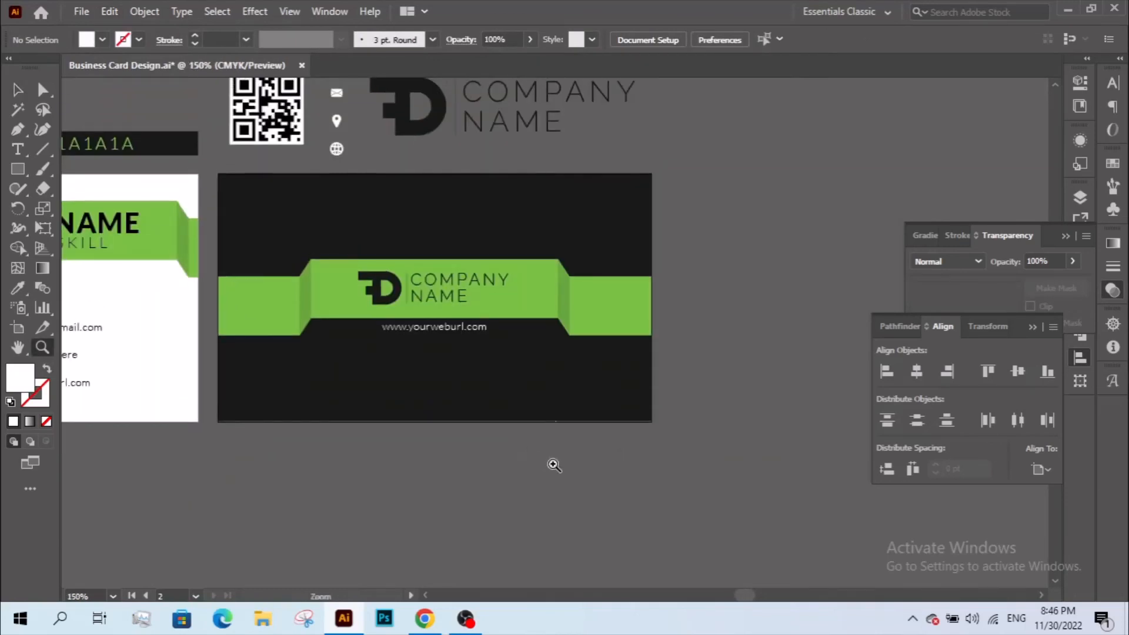
left_click_drag(487, 398, 531, 469)
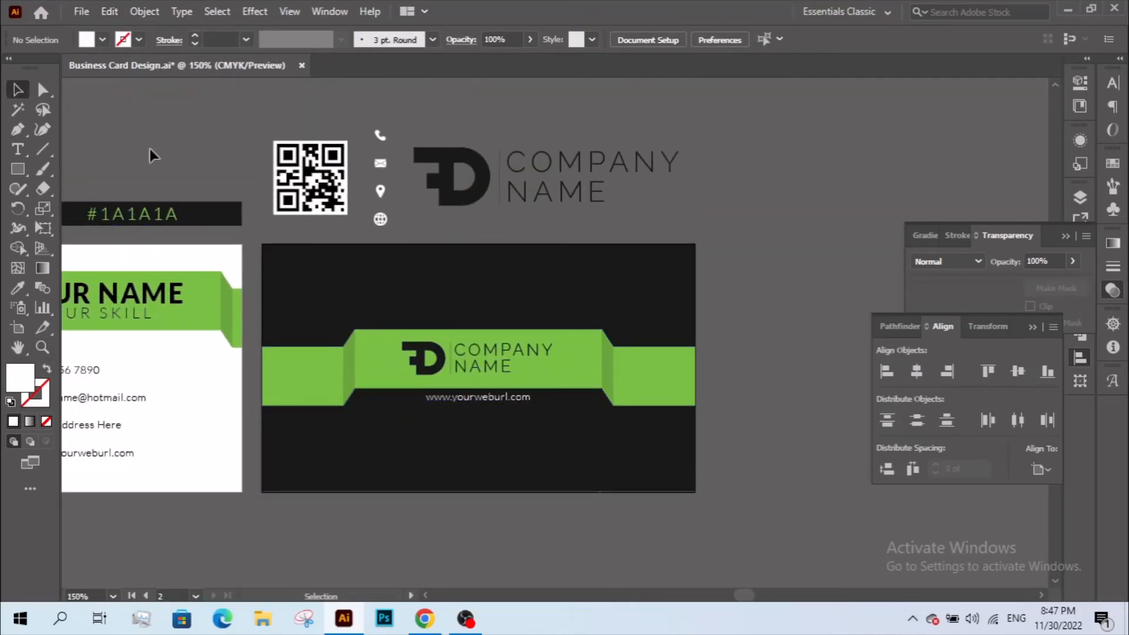
left_click(383, 297, "ctrl+alt")
left_click(384, 298, "ctrl+alt")
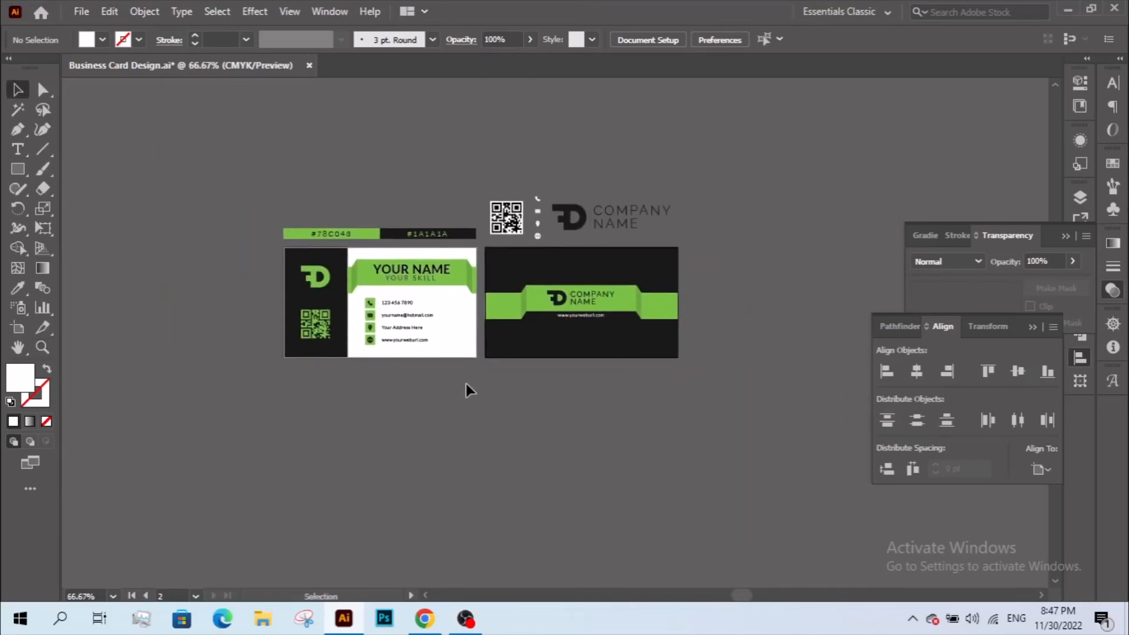
key("ctrl+space")
left_click_drag(458, 249, 749, 422)
key("space")
left_click_drag(581, 443, 645, 460)
key("ctrl+alt+space")
left_click(639, 430, "ctrl+alt")
key("space")
left_click_drag(603, 370, 692, 473)
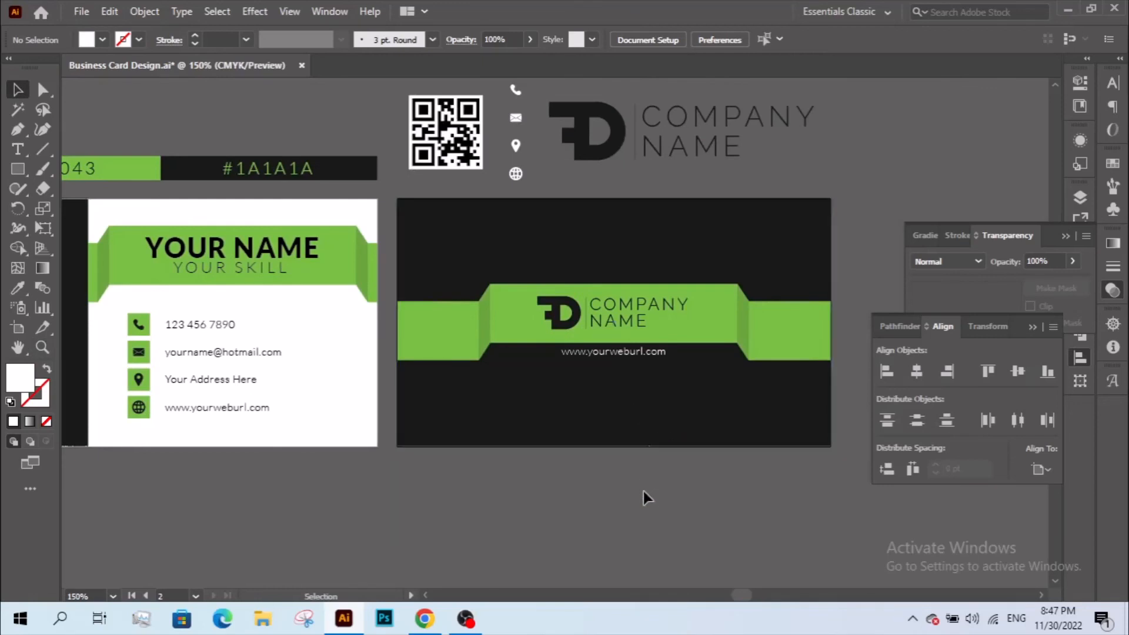
key("ctrl+alt+space")
left_click(639, 344, "ctrl+alt")
key("space")
left_click_drag(638, 344, 641, 380)
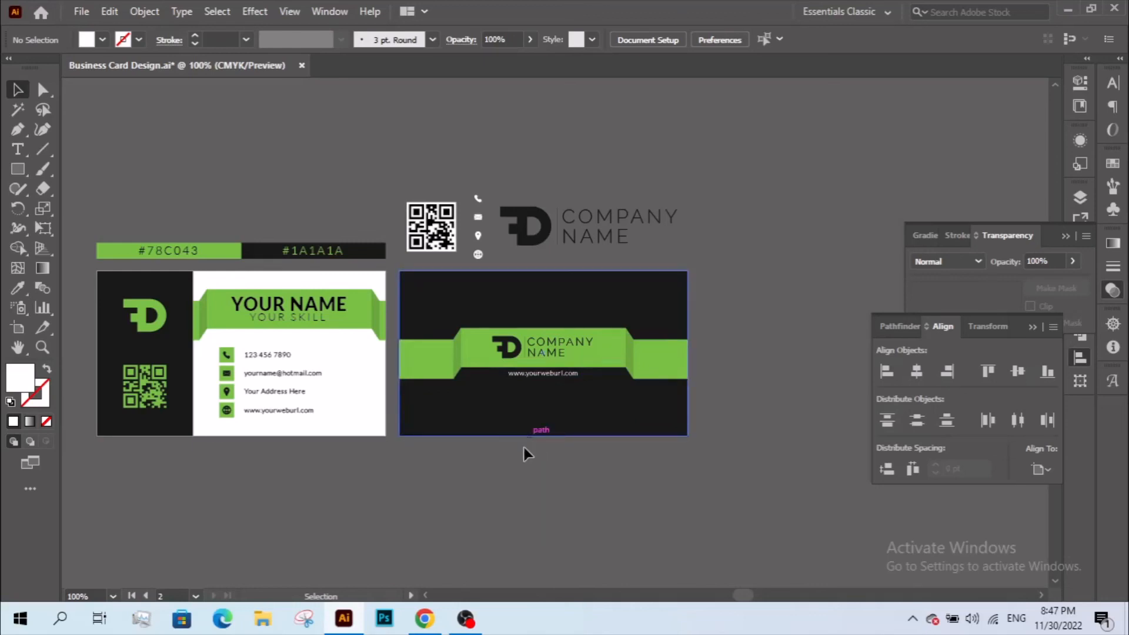
- Check the YOUR NAME title block inside the front card group and zoom in on it
double_click(322, 316)
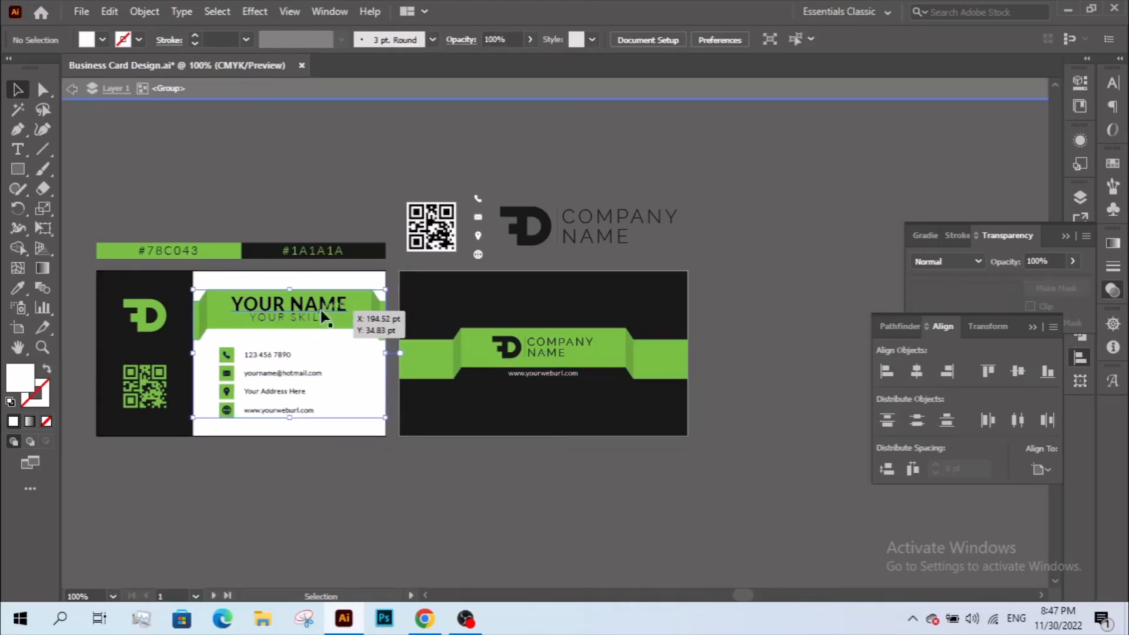
double_click(312, 308)
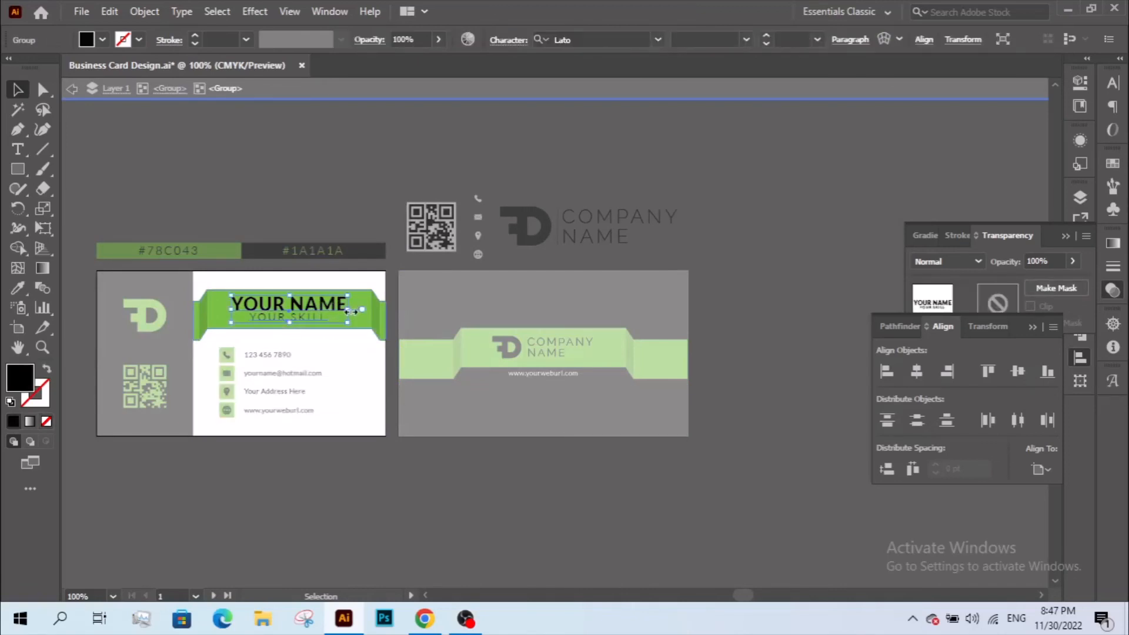
left_click_drag(351, 312, 347, 355)
double_click(388, 461)
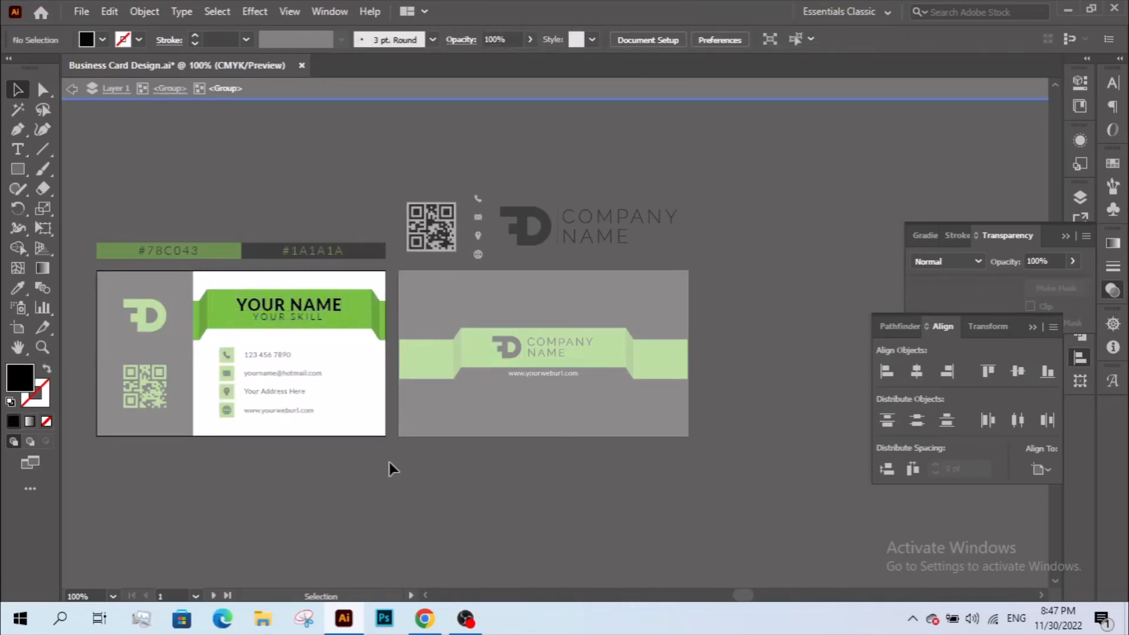
key("ctrl+space")
left_click_drag(275, 315, 410, 468)
- Zoom back out and frame both the front and back cards
key("ctrl+alt+space")
left_click(494, 446, "ctrl+alt")
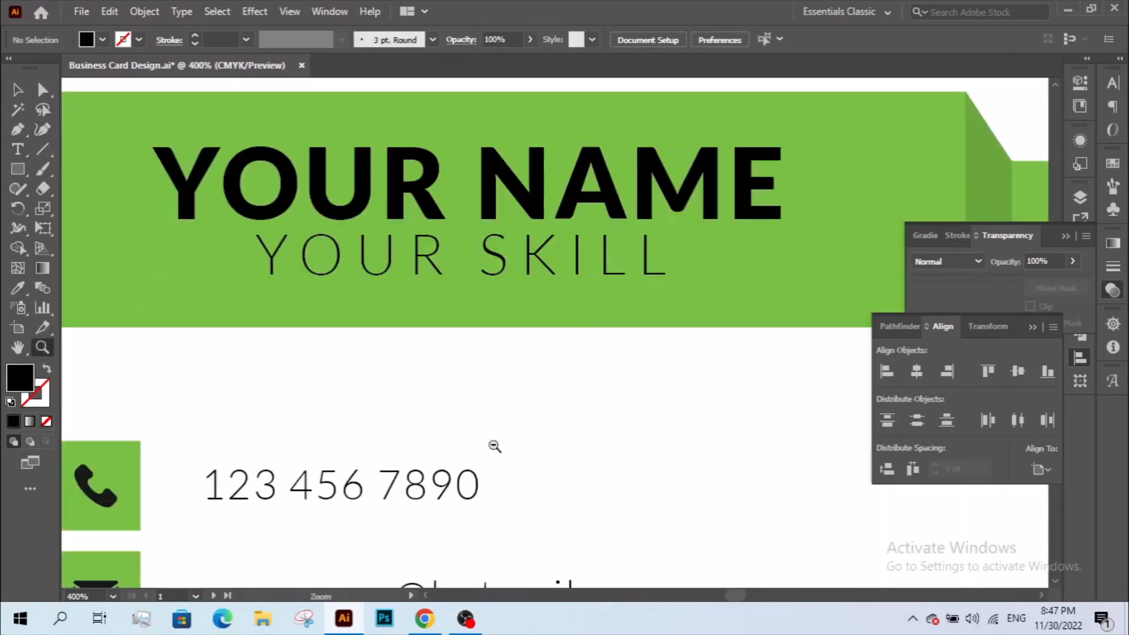
left_click(494, 446, "ctrl+alt")
left_click(492, 445, "ctrl+alt")
left_click(488, 345, "ctrl+alt")
left_click(488, 344, "ctrl+alt")
left_click_drag(512, 315, 417, 414)
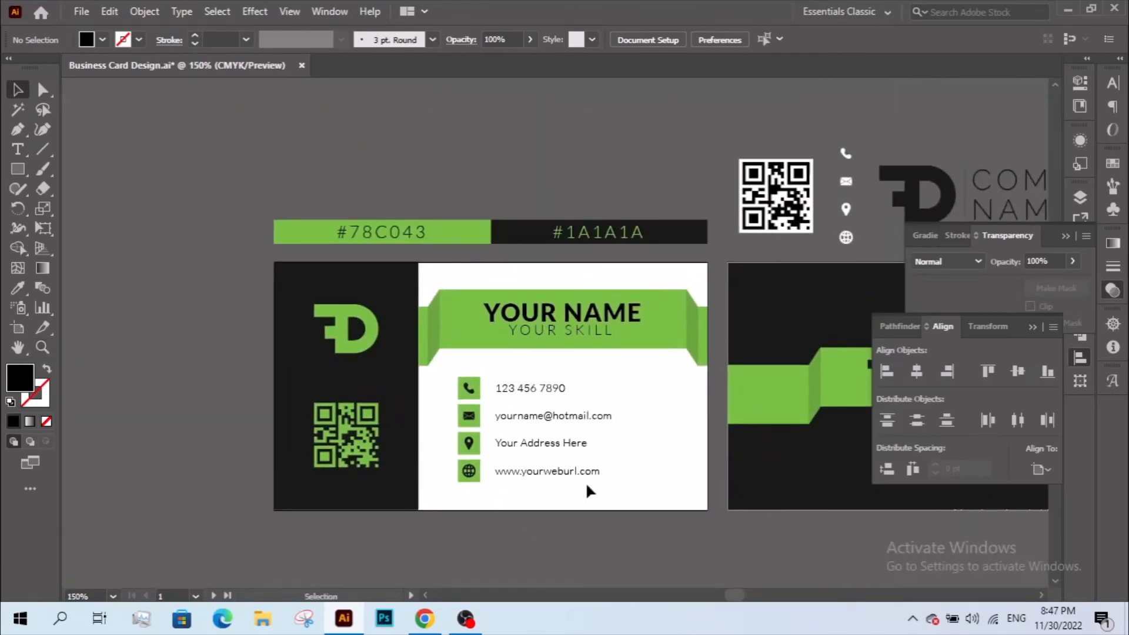
left_click_drag(588, 488, 483, 472)
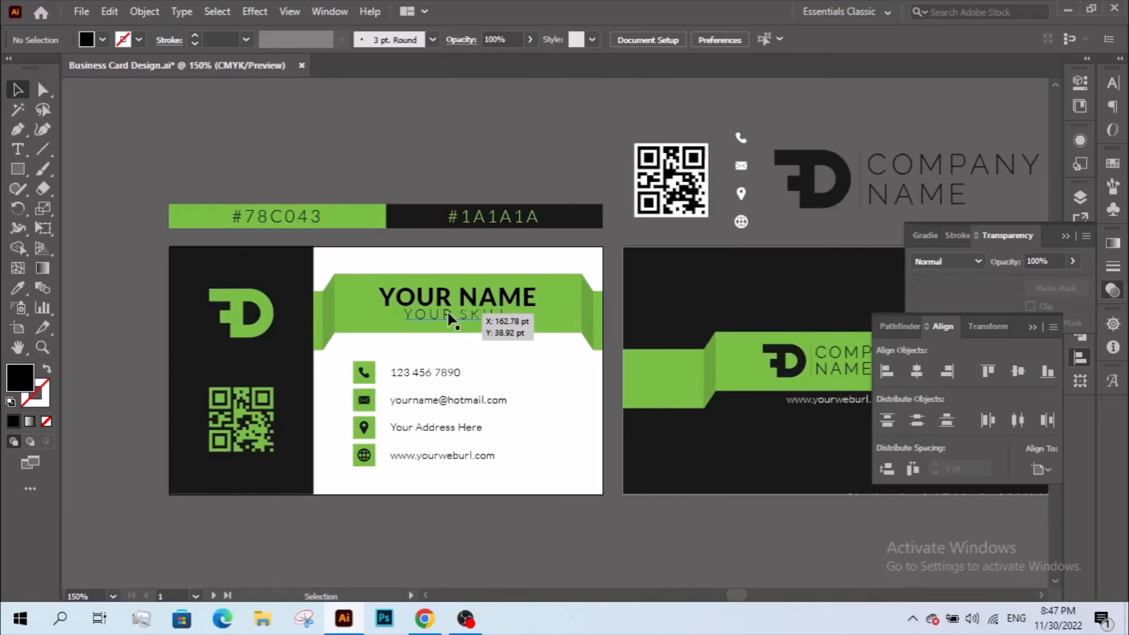
left_click_drag(640, 345, 526, 283)
left_click(619, 432, "ctrl+alt")
left_click_drag(665, 349, 645, 402)
- Collapse the Transparency and Align panels
left_click(1058, 240)
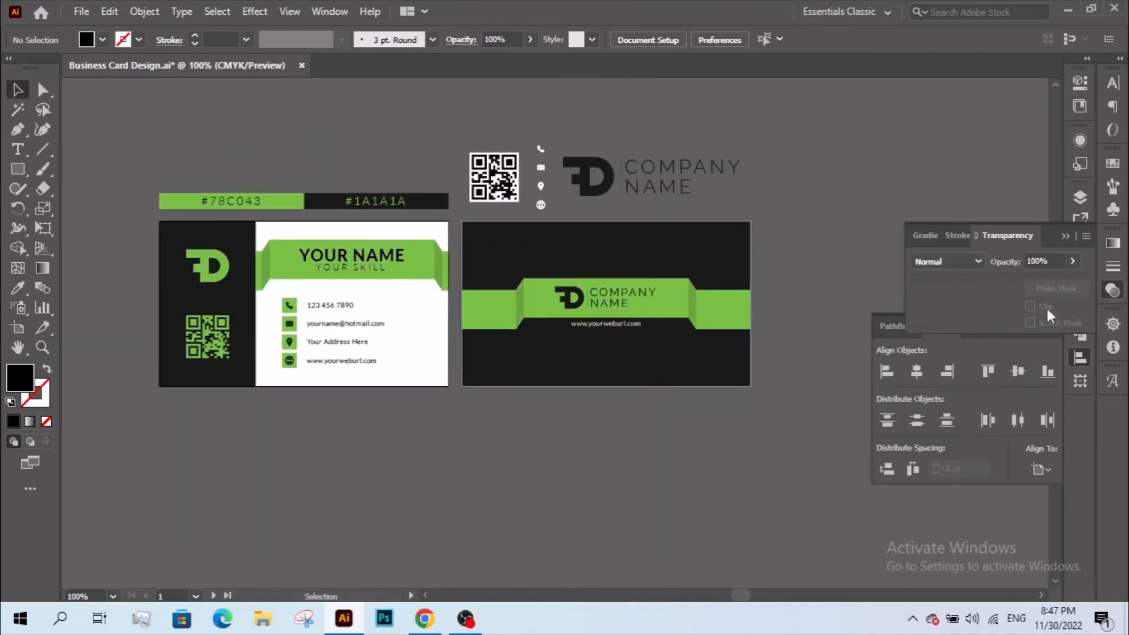
left_click(1064, 236)
left_click(1034, 327)
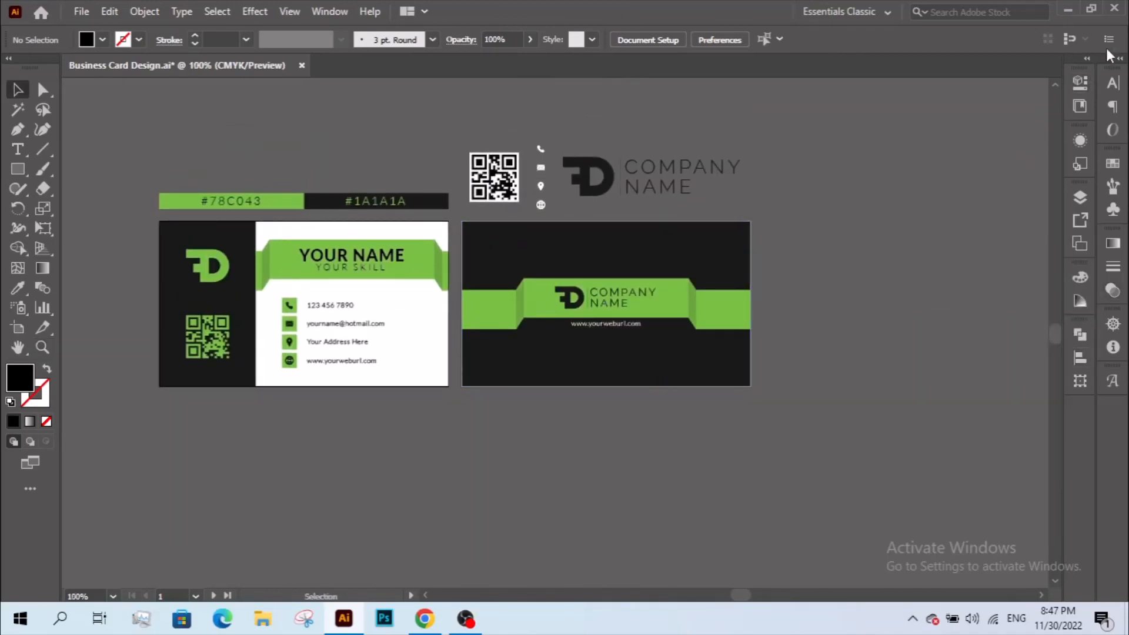
- Switch to Full Screen Mode with the interface hidden and view each card in turn
key("f")
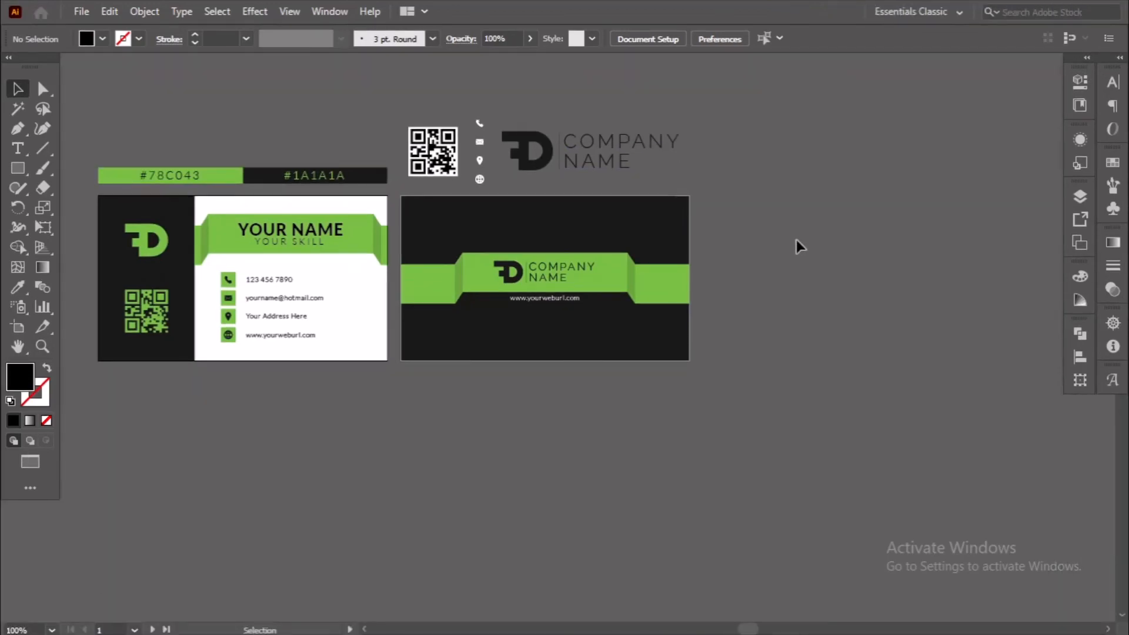
key("f")
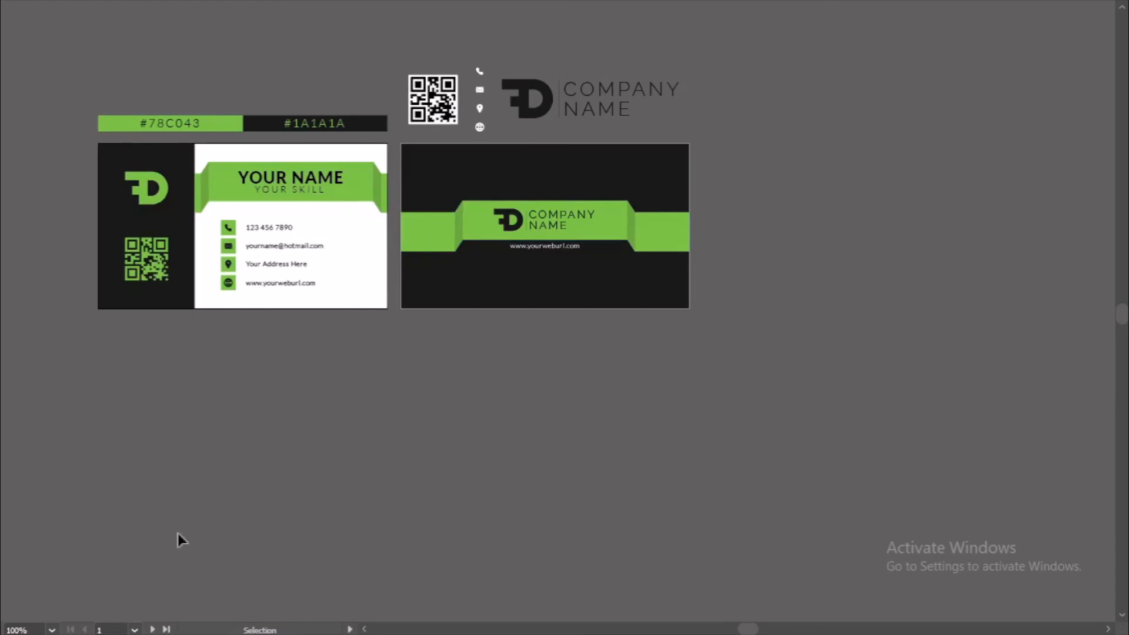
left_click(152, 629)
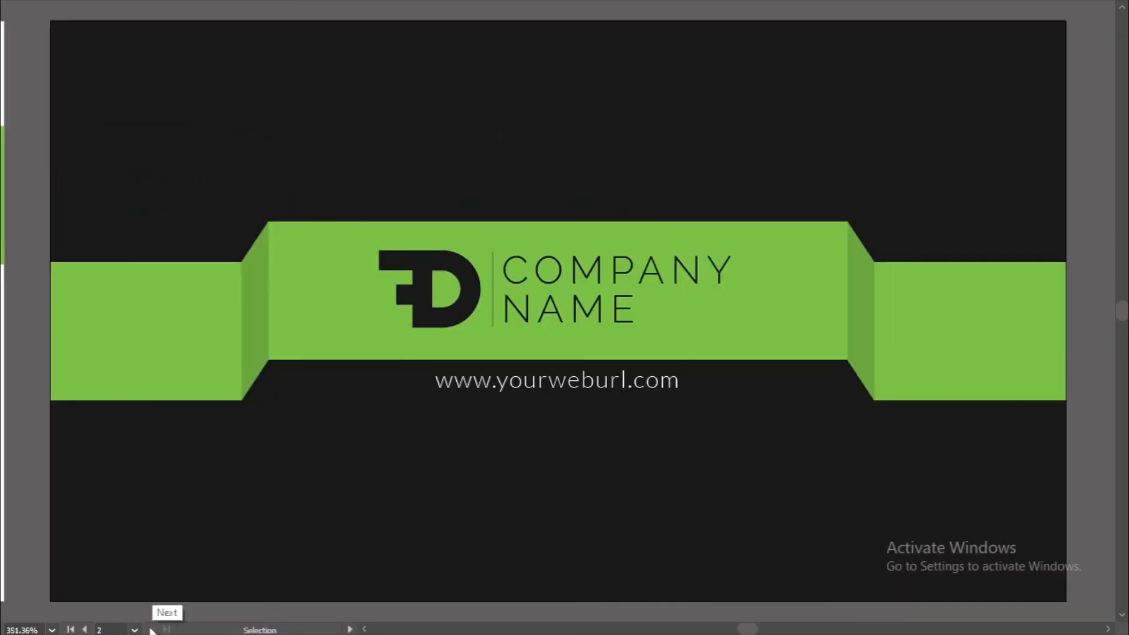
left_click(85, 629)
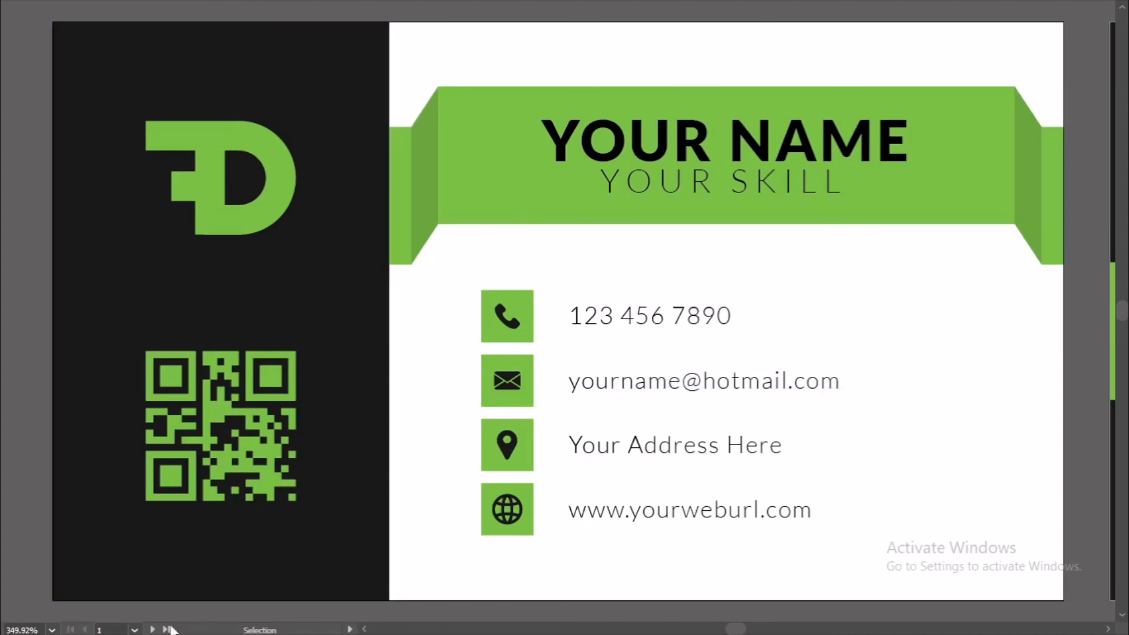
left_click(153, 629)
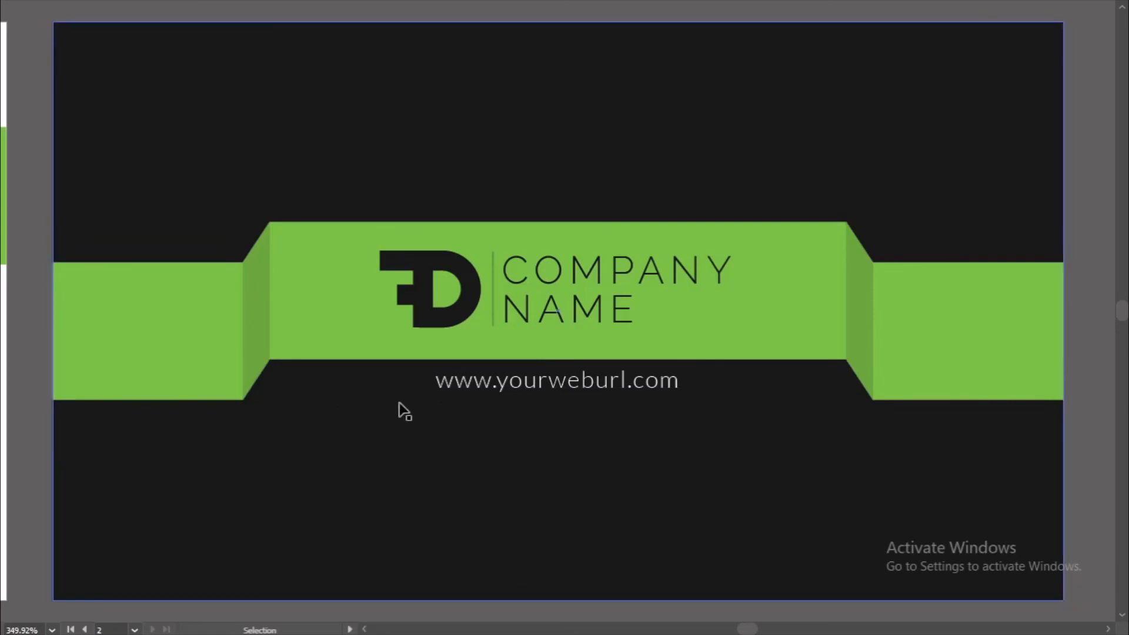
- Zoom out to 150% so both cards show together
key("ctrl+space")
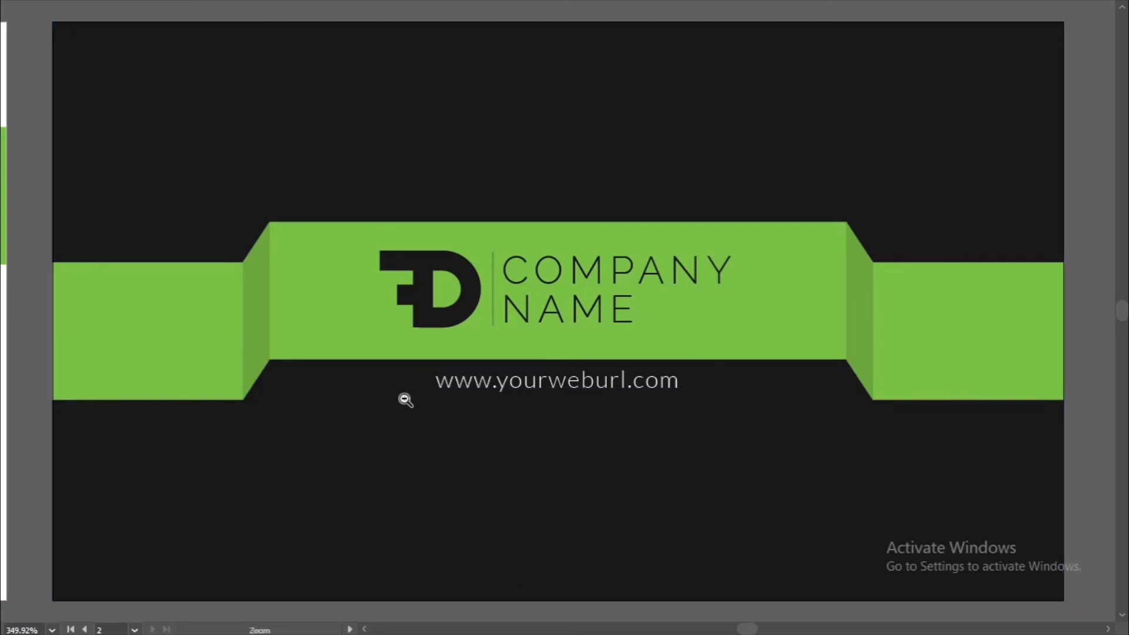
left_click(405, 398, "ctrl+alt")
left_click(405, 398, "ctrl+alt")
left_click(404, 398, "ctrl+alt")
left_click_drag(431, 372, 413, 520)
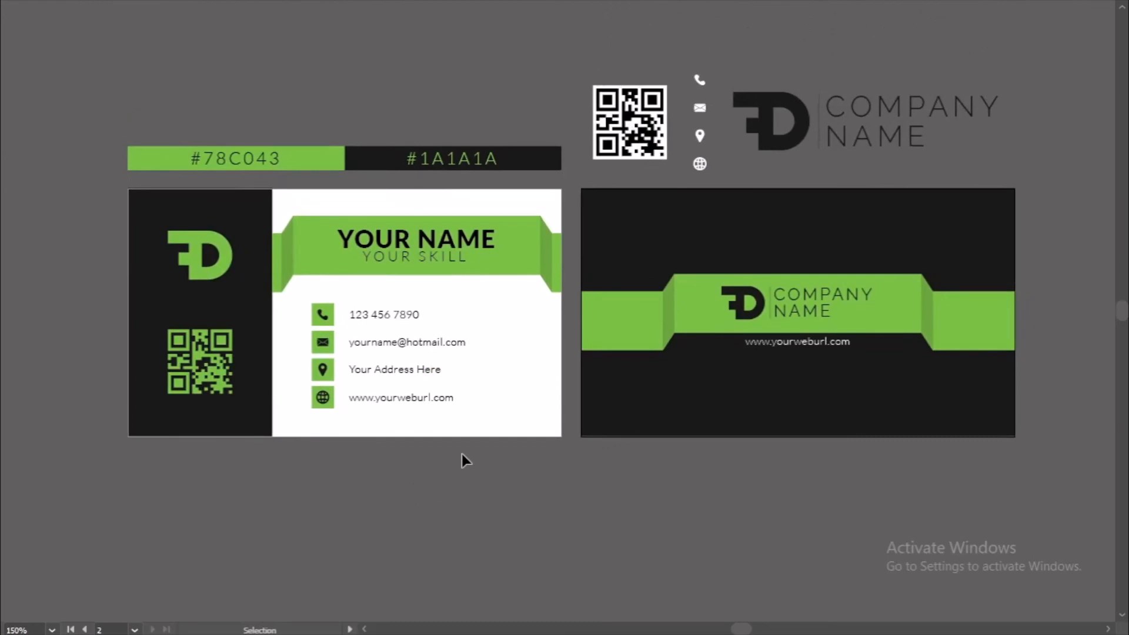